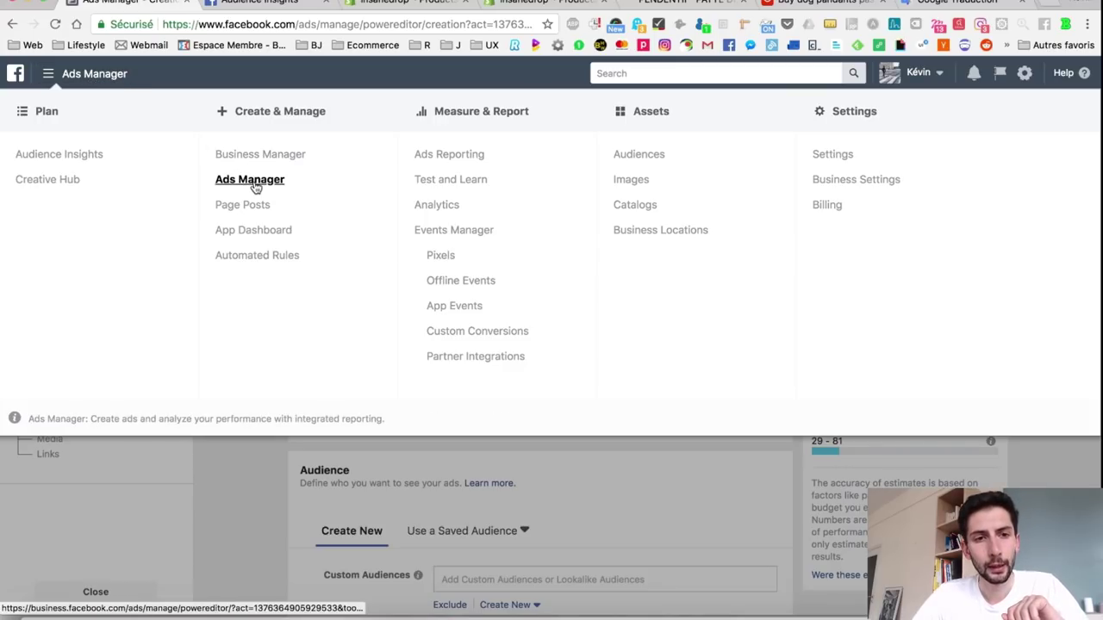
- Load facebook.com/ads/manager, leaving the unsaved ad draft, and look at the account overview before returning to the campaigns list
left_click(269, 28)
type("fac")
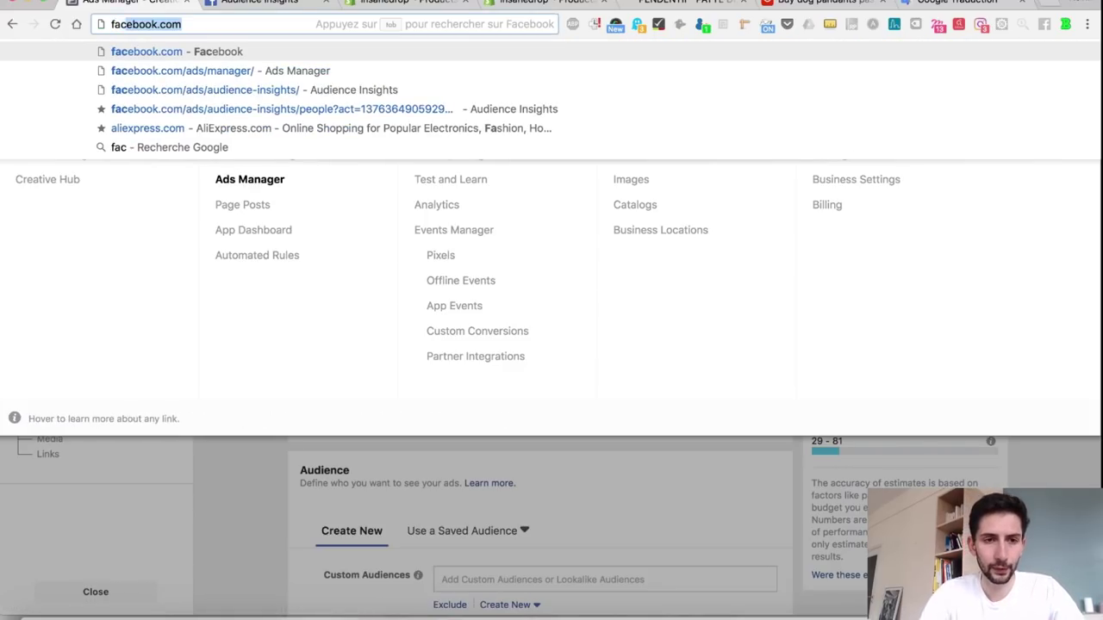
type("e")
key("Down")
key("Return")
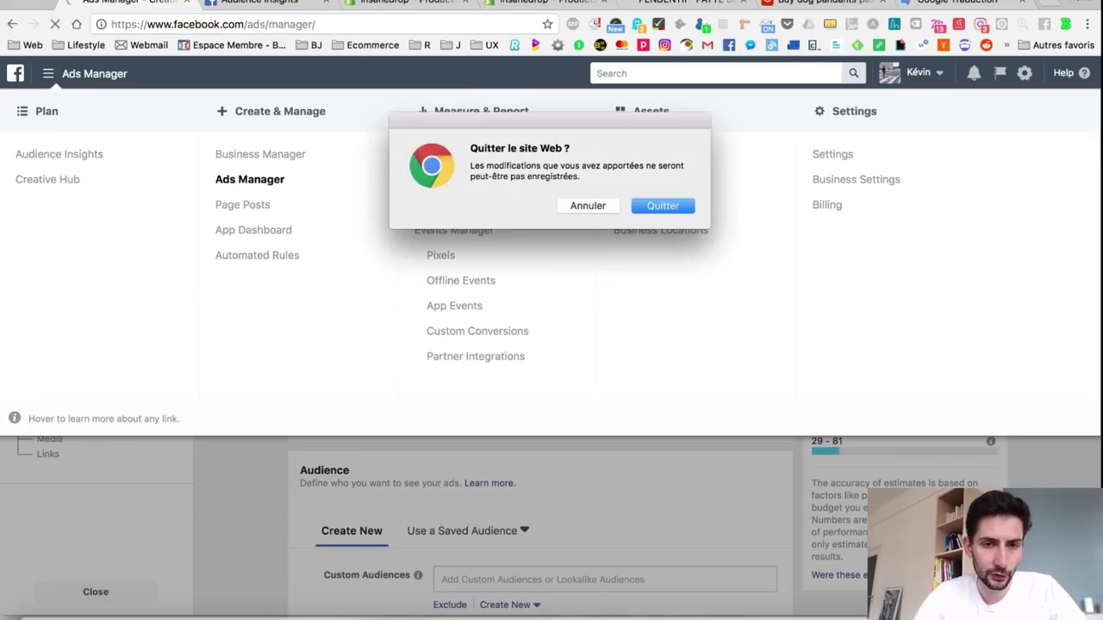
left_click(681, 206)
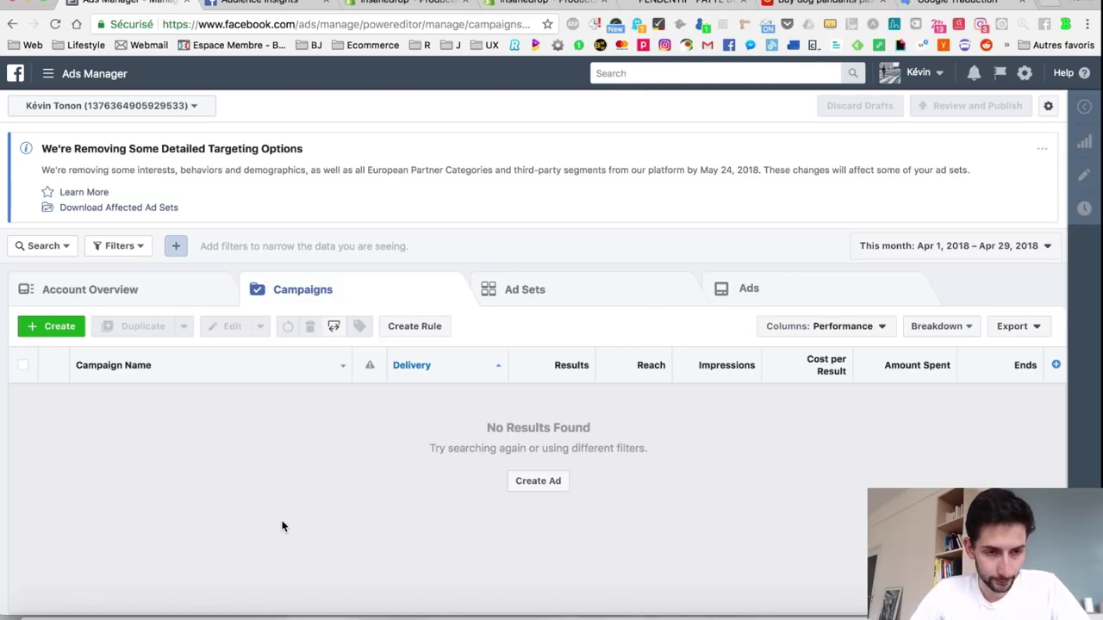
left_click(151, 293)
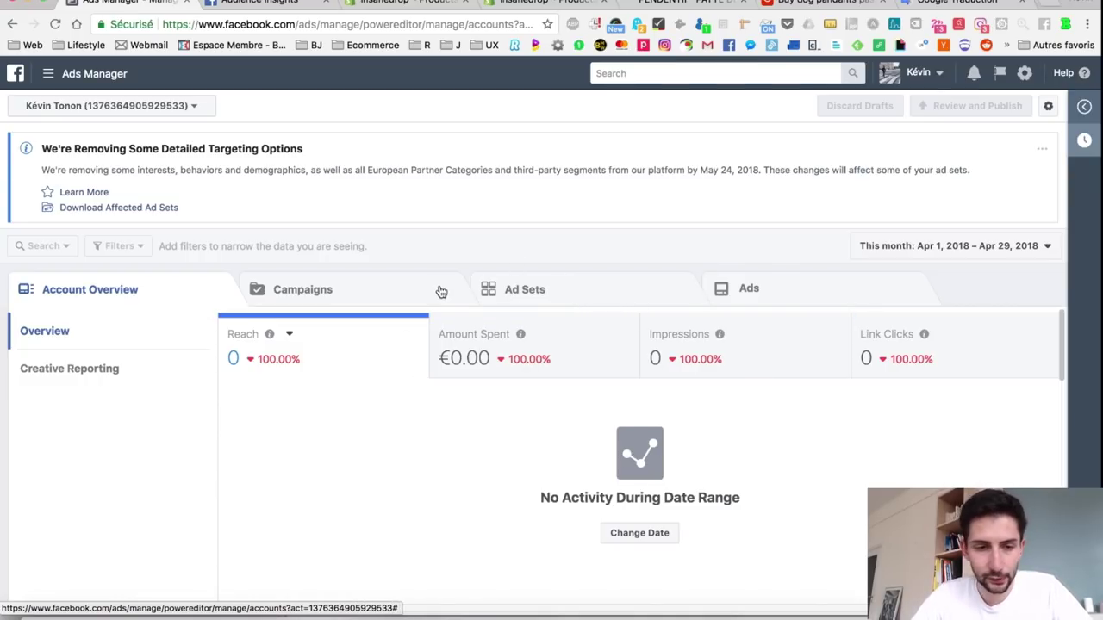
left_click(342, 303)
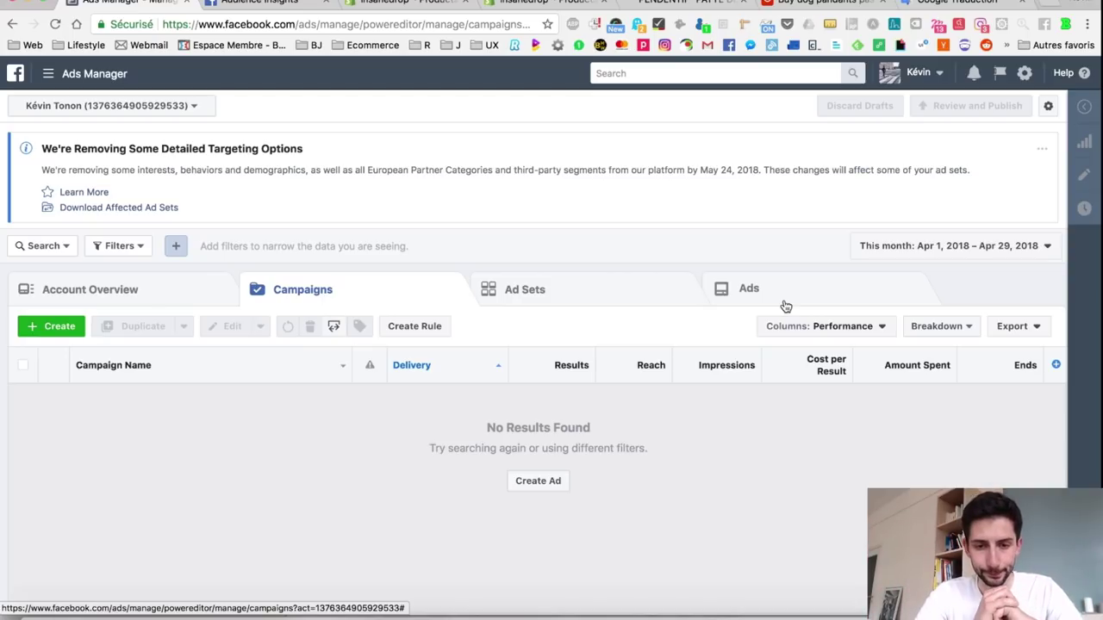
- Create a new campaign, starting over instead of resuming the draft, and choose Conversions as its marketing objective
left_click(52, 326)
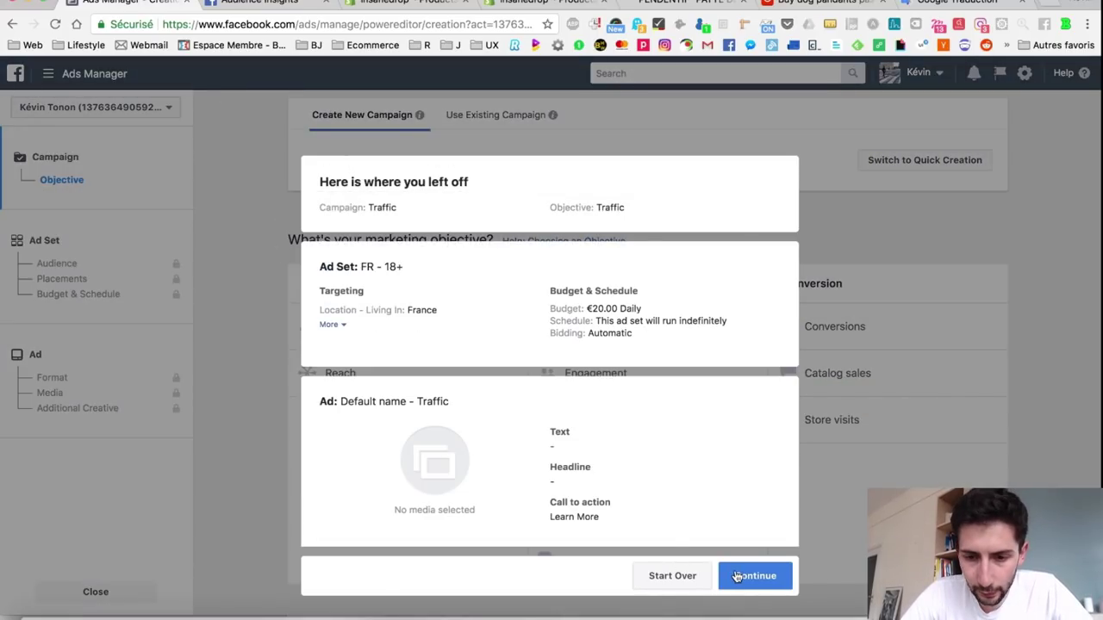
left_click(659, 581)
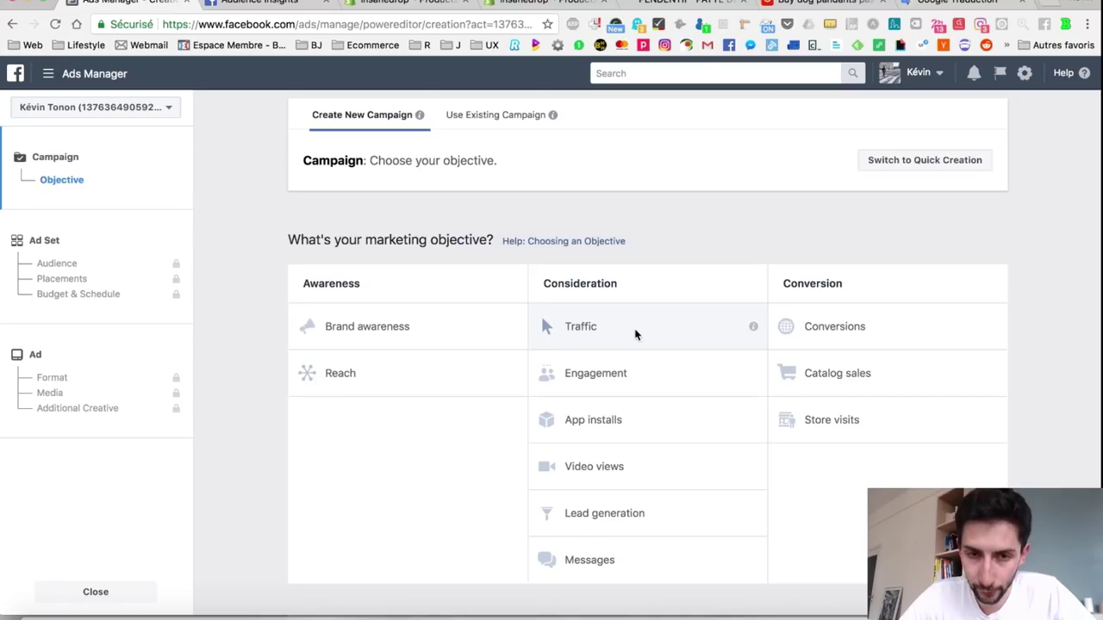
left_click(802, 330)
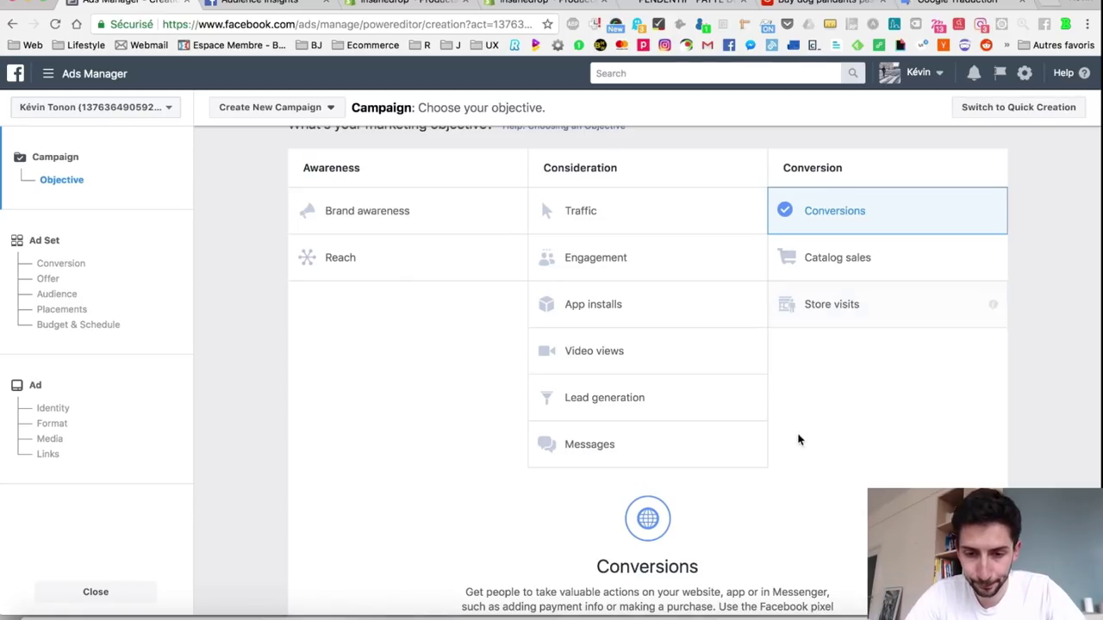
- Name the campaign "Campagne Bague" and continue to the ad set settings
scroll(797, 435, "down", 5)
double_click(665, 434)
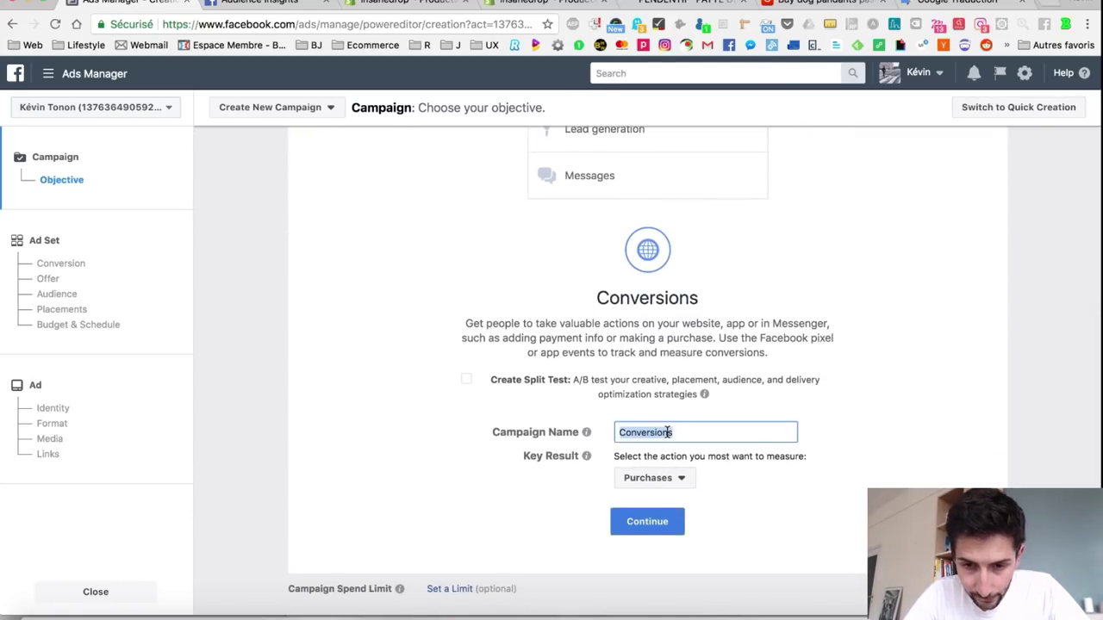
scroll(669, 448, "up", 5)
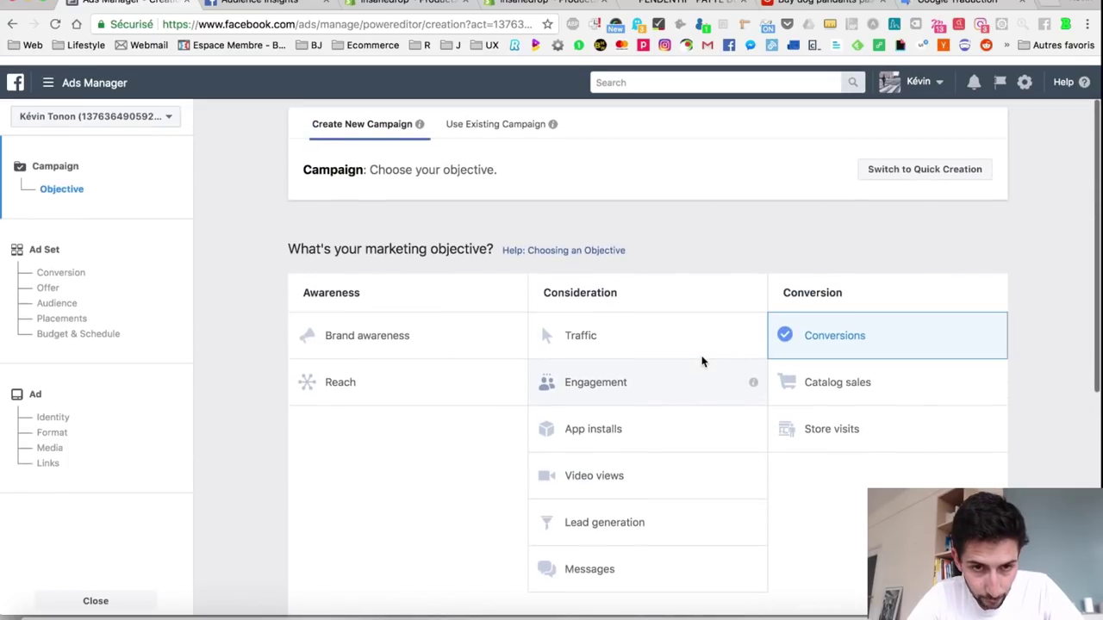
scroll(705, 362, "down", 5)
left_click(680, 401)
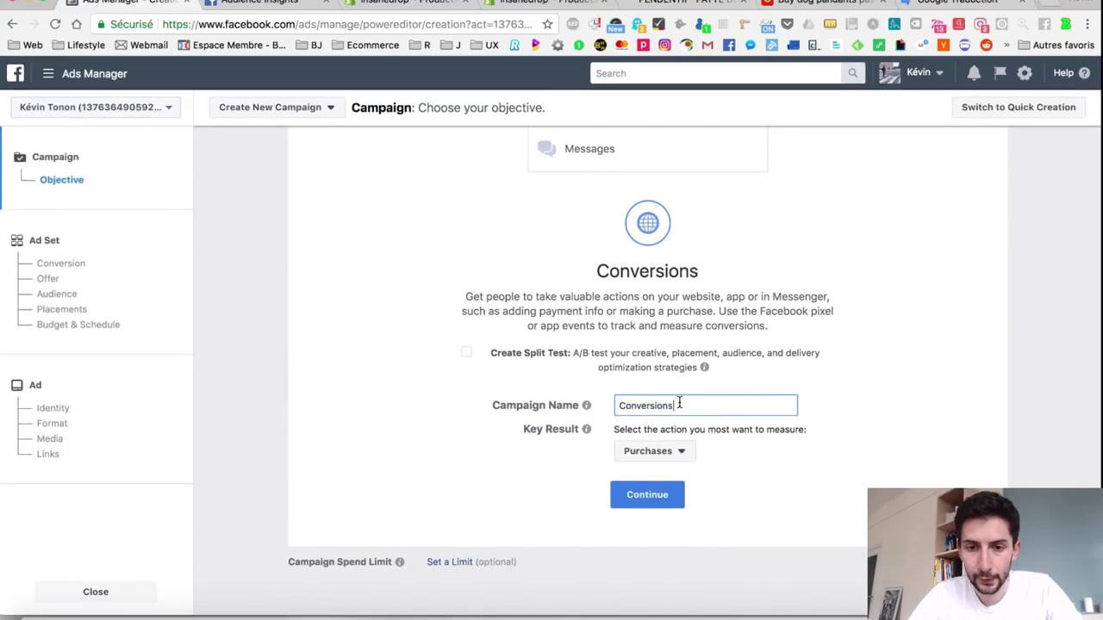
double_click(680, 400)
key("BackSpace")
type("Campagne Bague")
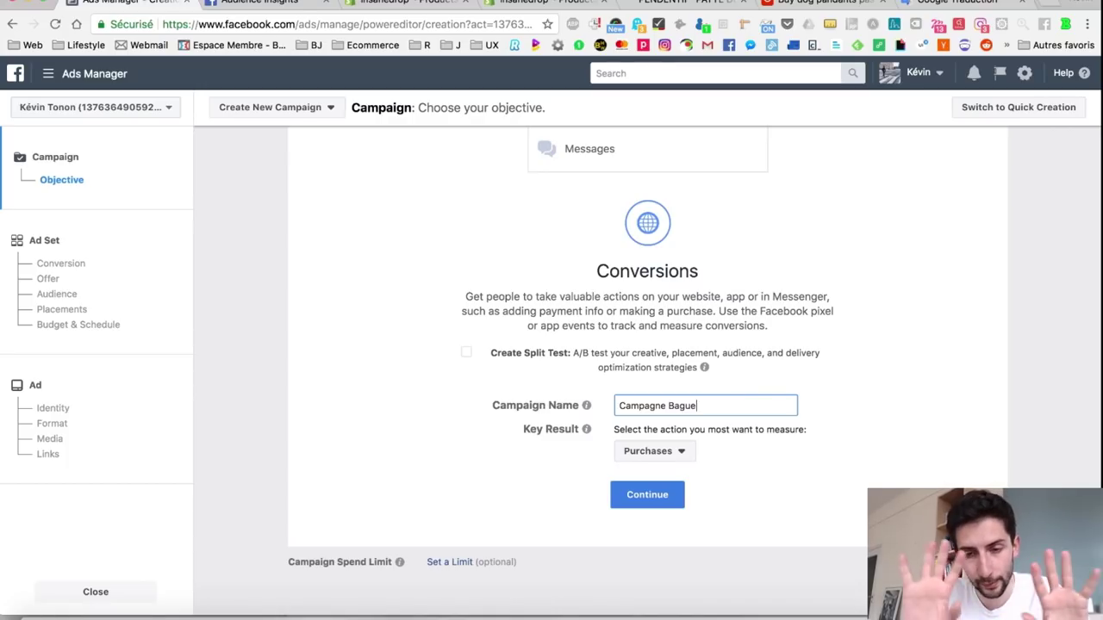
left_click(646, 500)
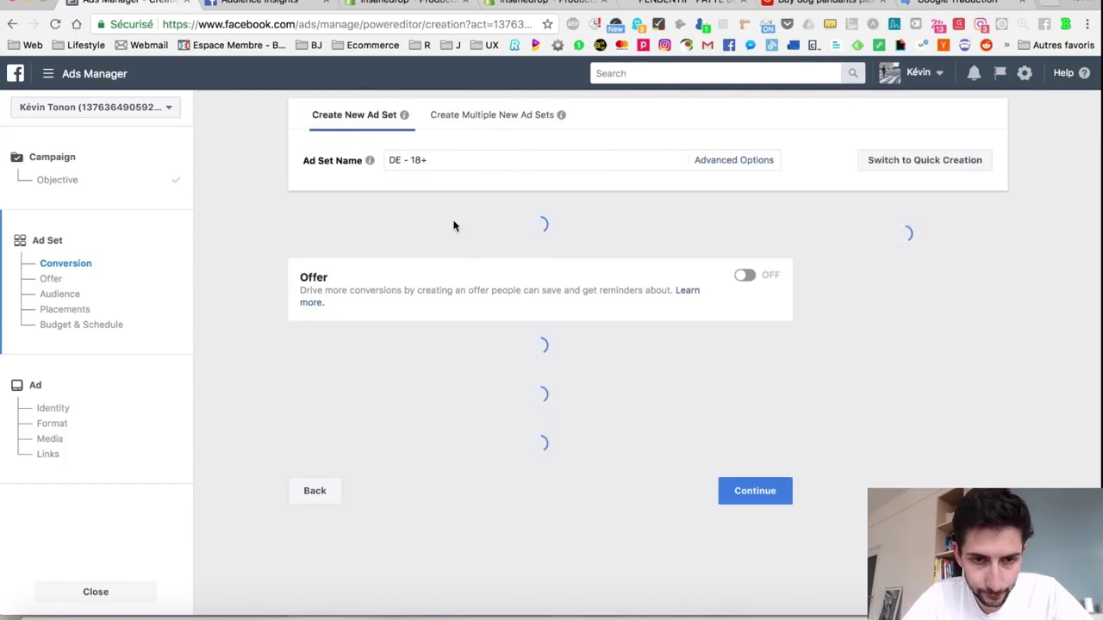
- Rename the new ad set as "bague"
triple_click(456, 165)
type("ball")
key("BackSpace")
key("BackSpace")
key("BackSpace")
key("BackSpace")
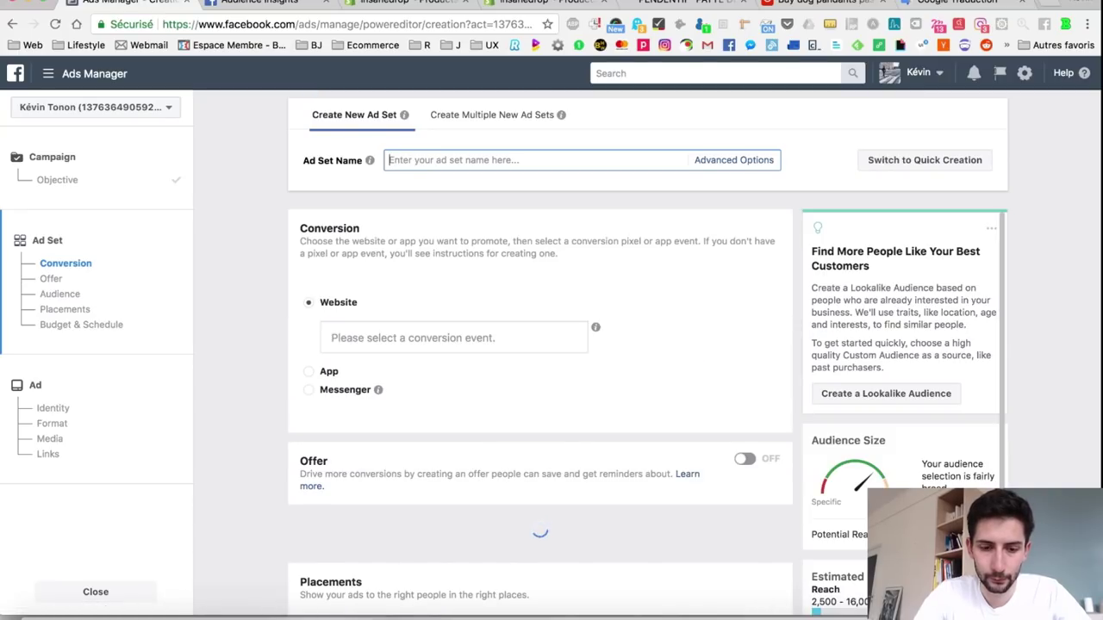
type("b")
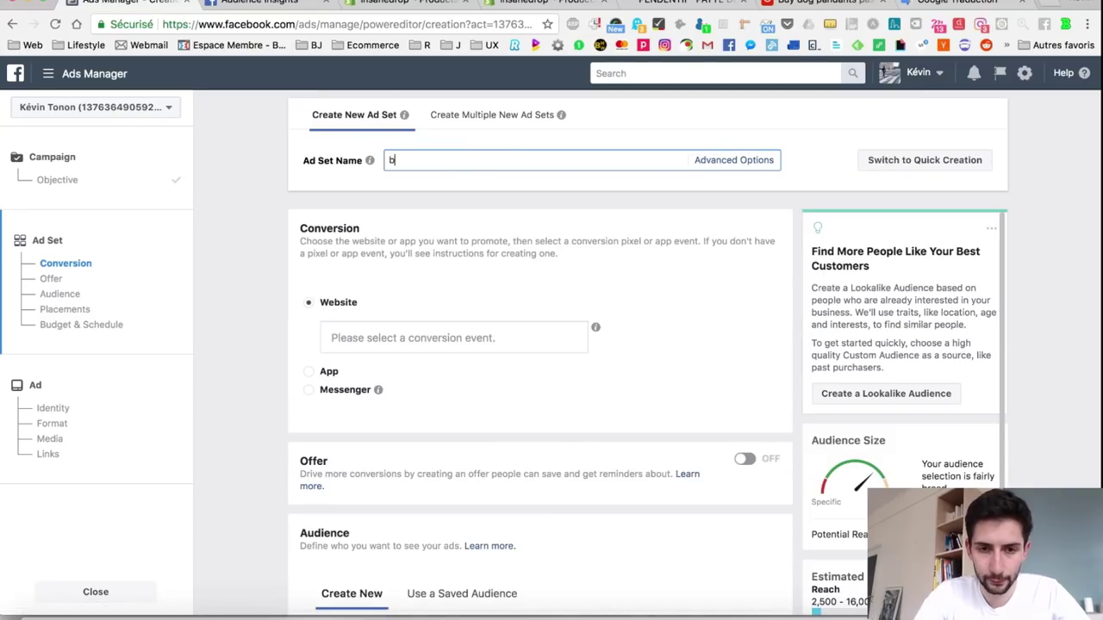
type("ague")
- Set the ad set's website conversion event to Purchase from the Shopify pixel
left_click(457, 336)
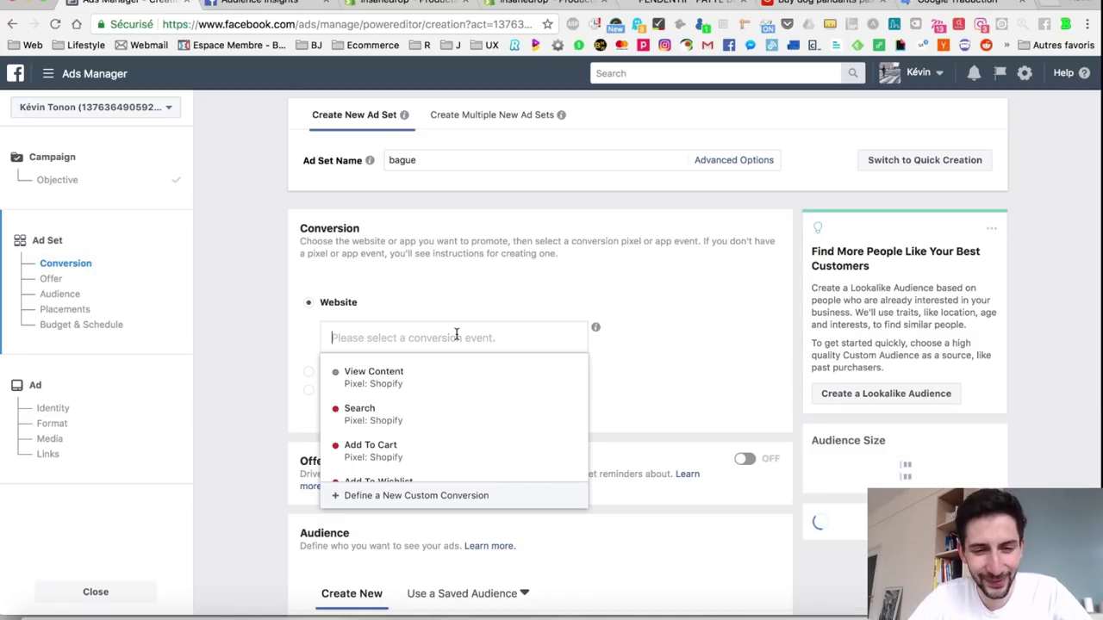
scroll(461, 394, "down", 2)
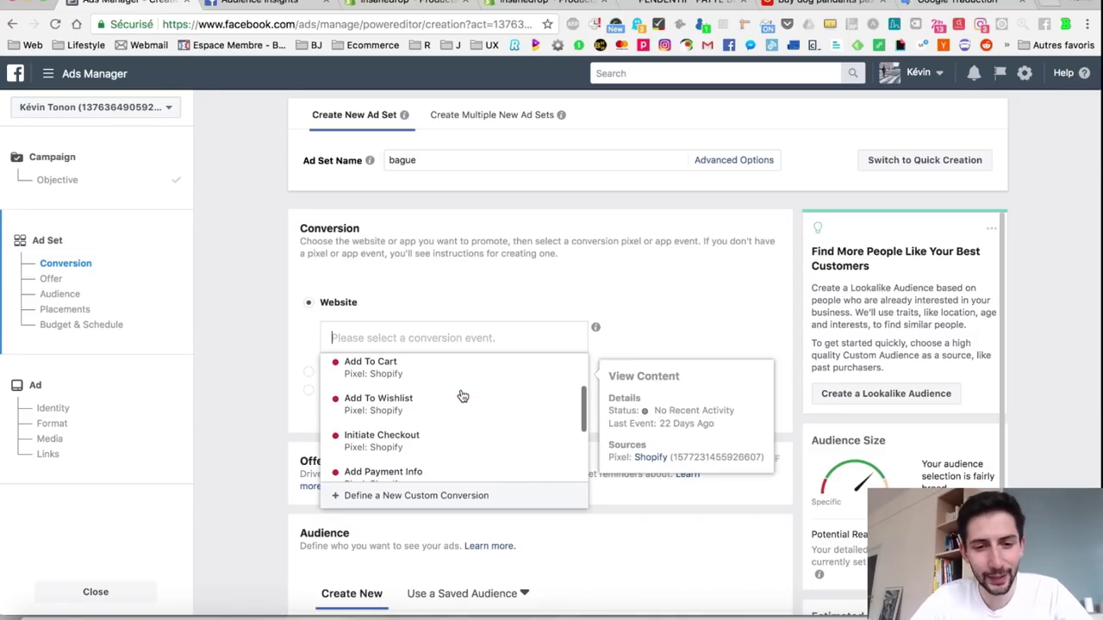
scroll(436, 438, "down", 2)
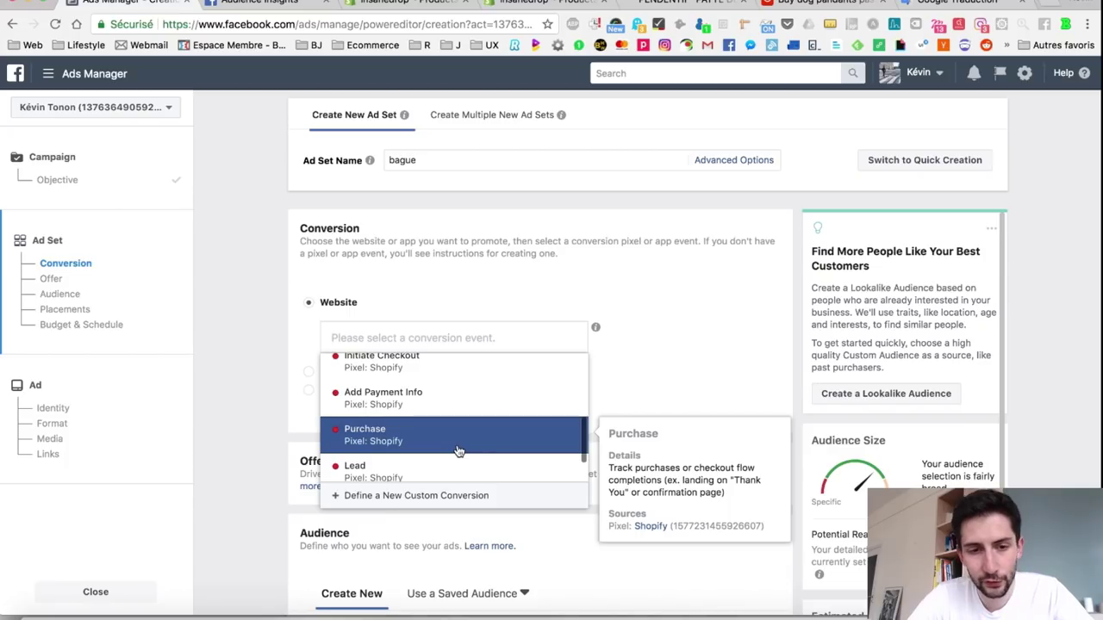
left_click(459, 451)
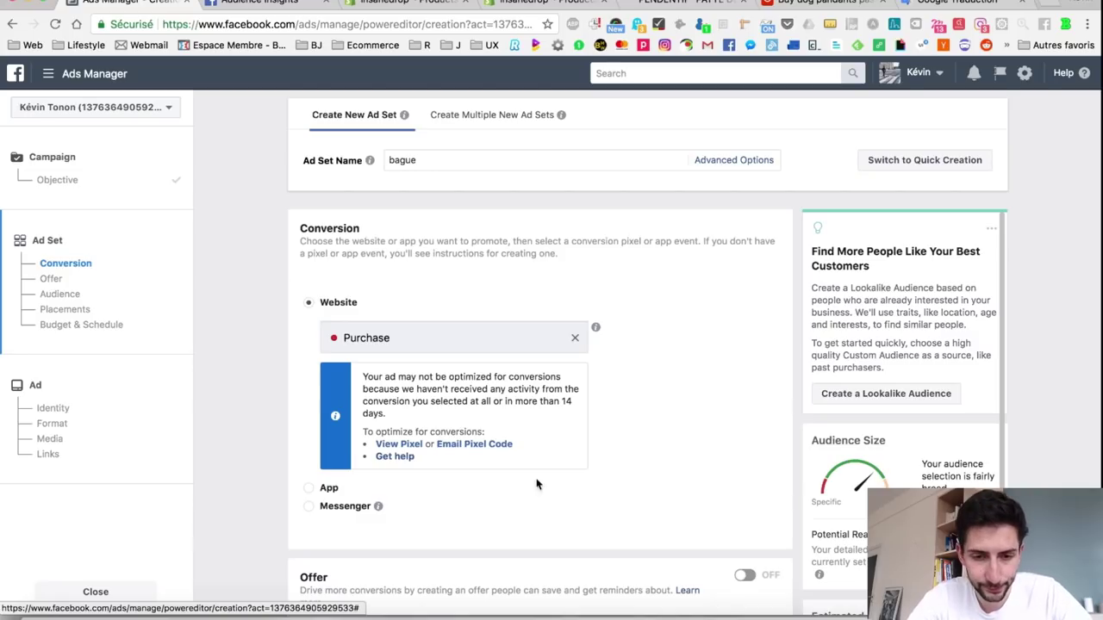
- Limit the audience's location targeting to people who live in this location
scroll(560, 495, "down", 3)
scroll(560, 491, "down", 7)
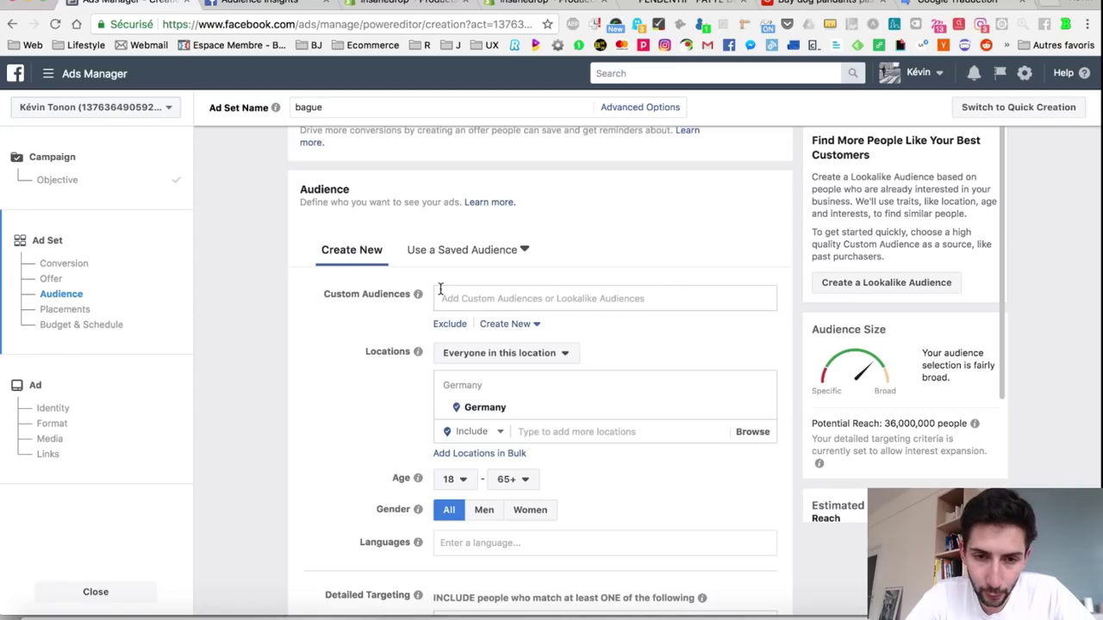
scroll(565, 349, "down", 1)
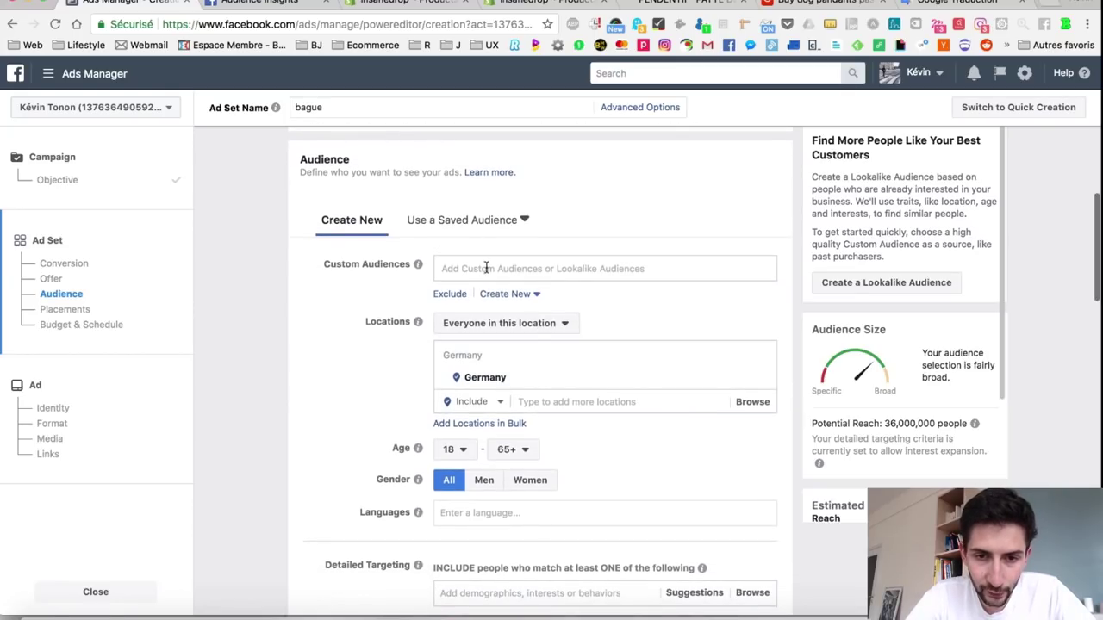
left_click(592, 268)
left_click(384, 343)
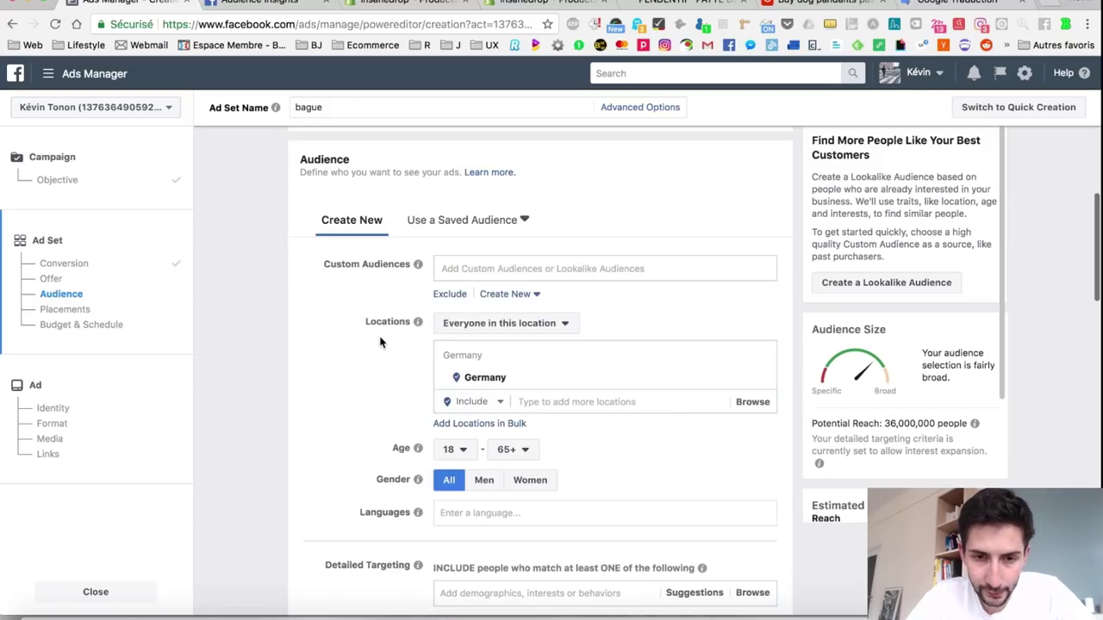
left_click(561, 332)
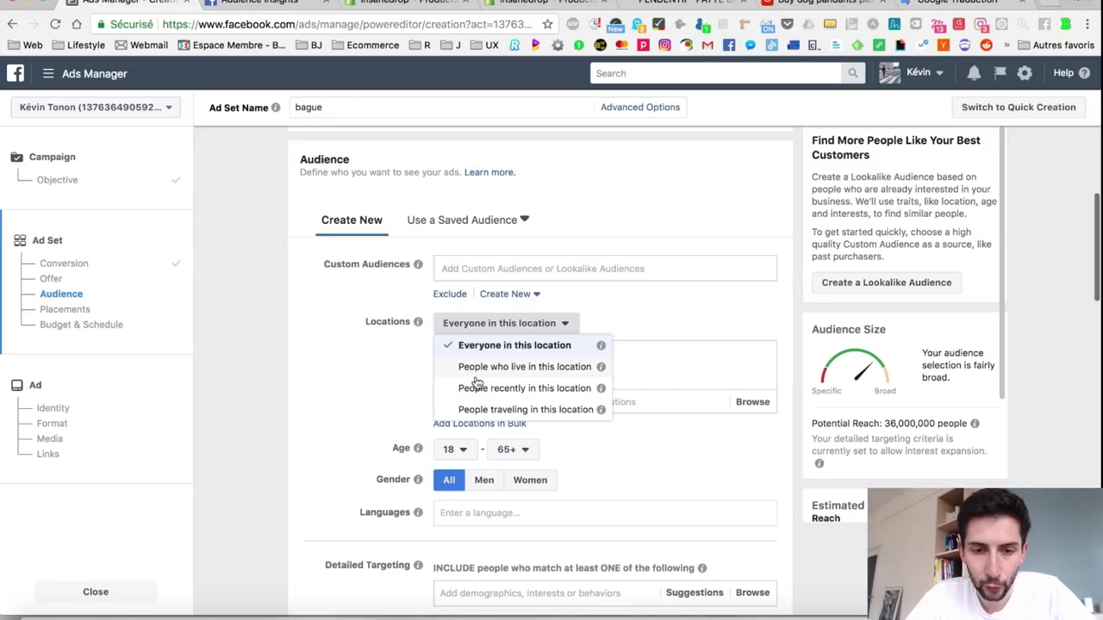
left_click(534, 367)
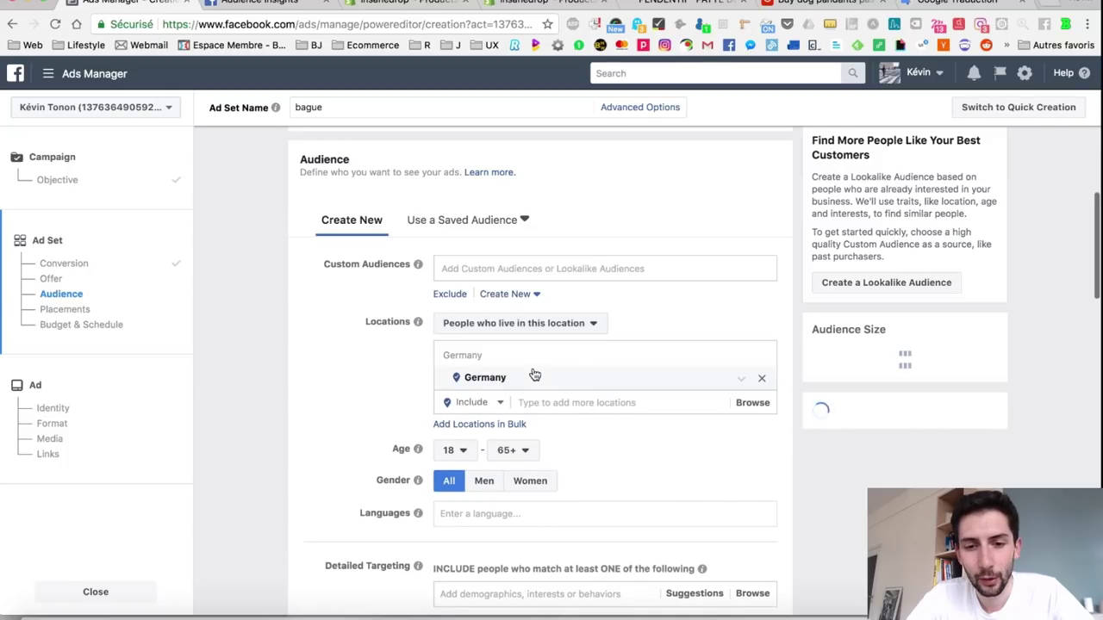
- Replace Germany with the country France as the audience's targeted location
left_click(762, 380)
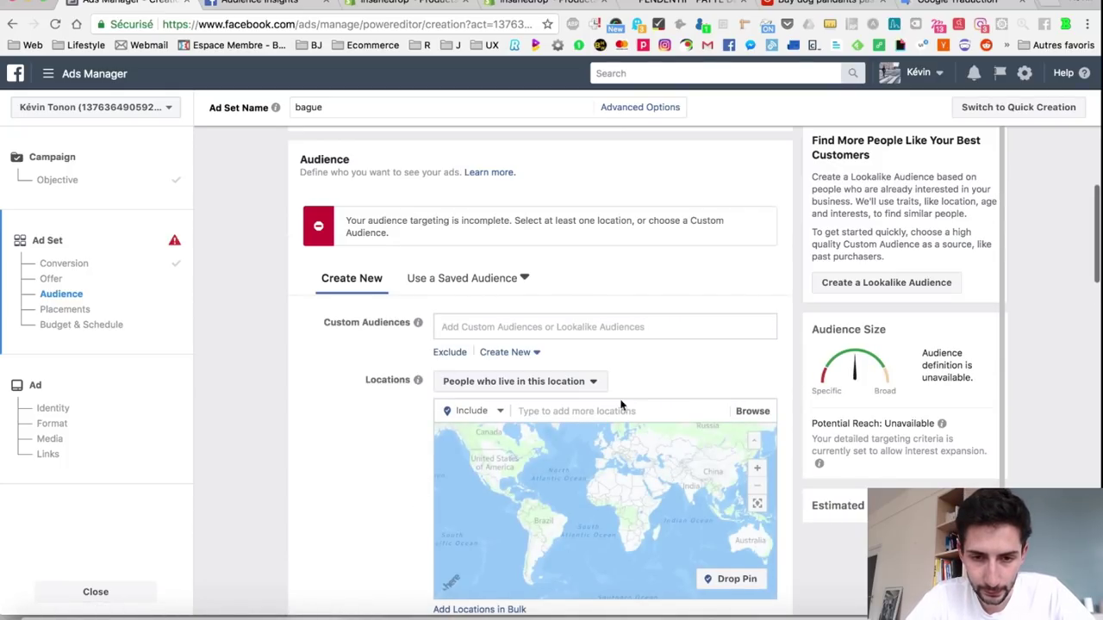
left_click(608, 414)
type("france")
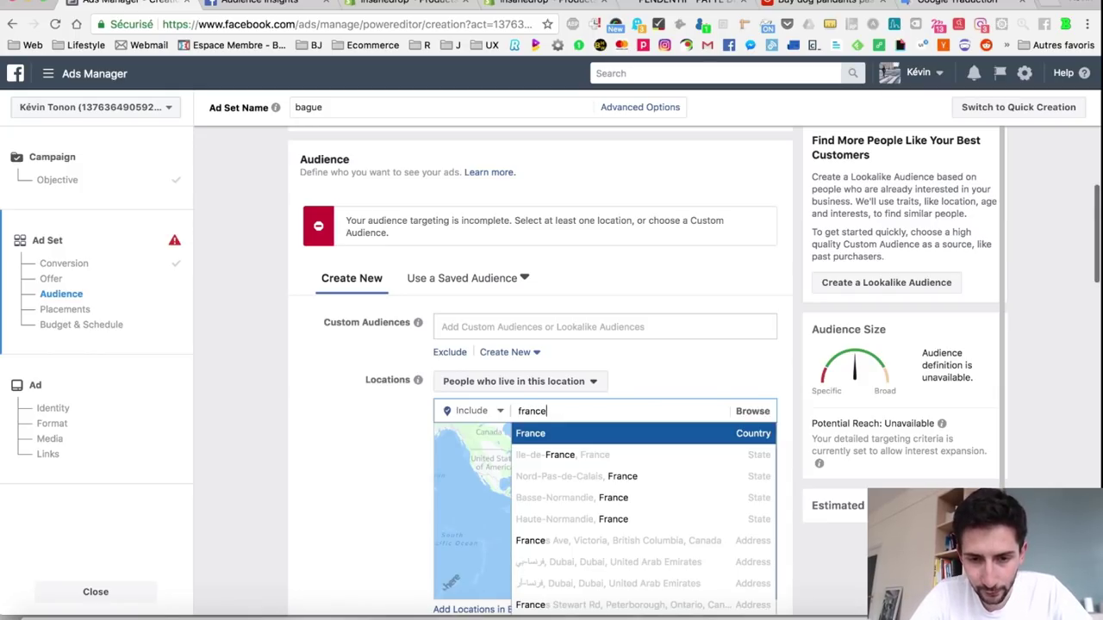
key("Return")
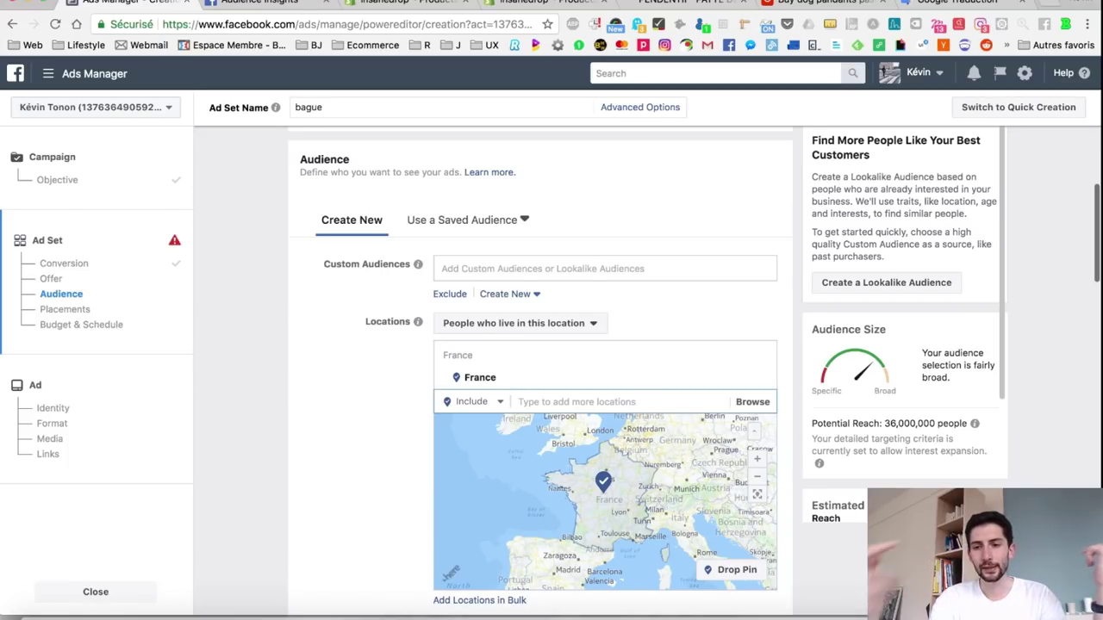
left_click(911, 425)
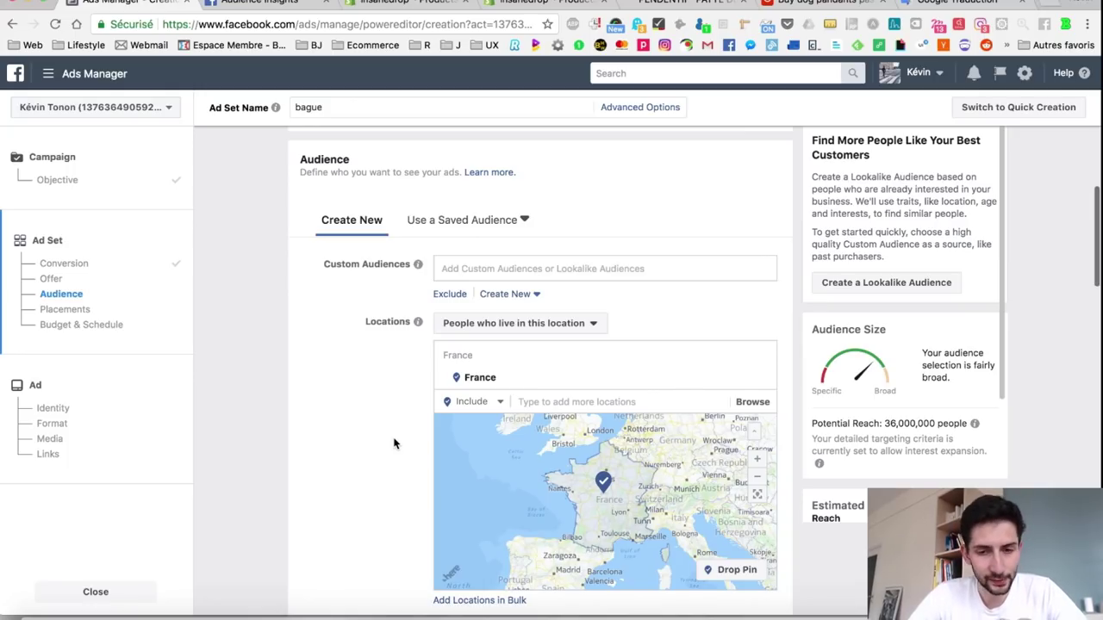
- Open the Audiences page and Audience Insights in separate browser tabs, keeping the ad set draft open
scroll(394, 444, "down", 5)
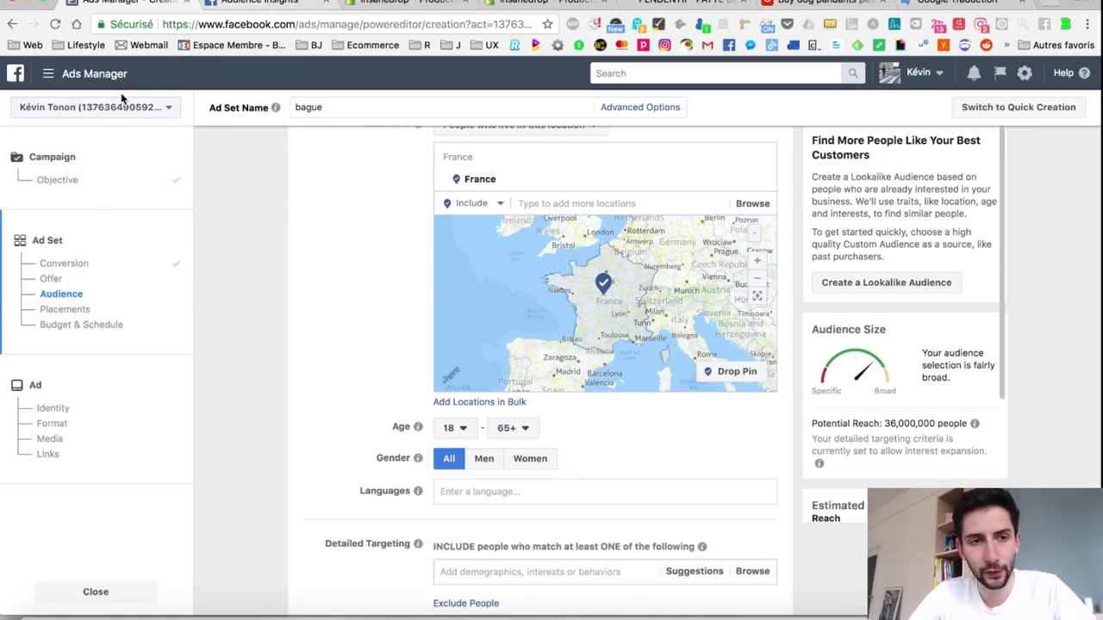
left_click(104, 75)
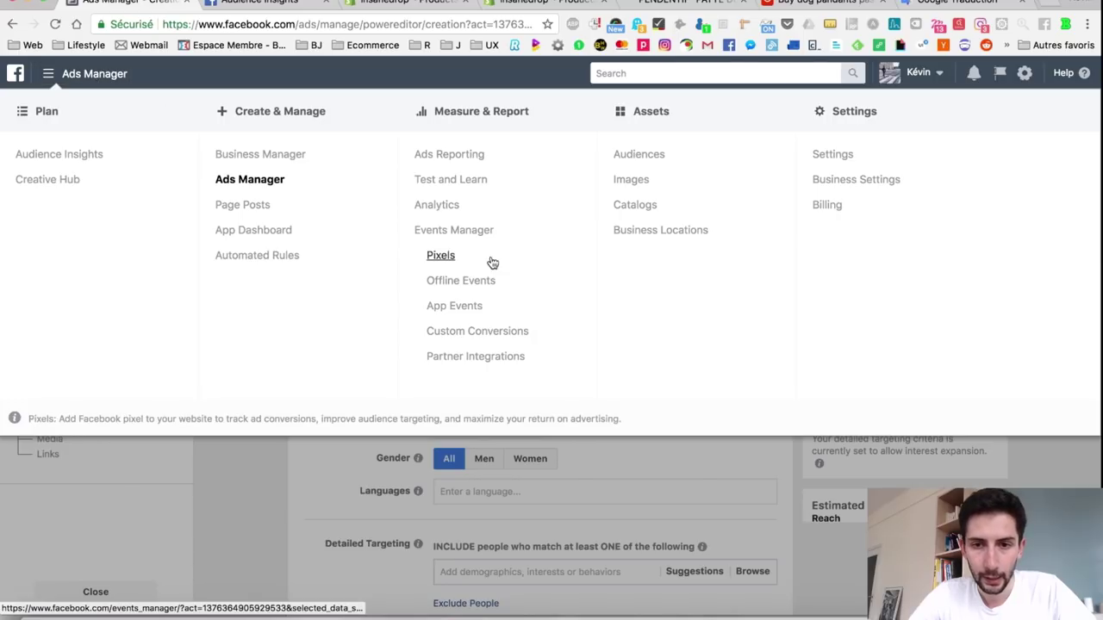
left_click(652, 158, "super")
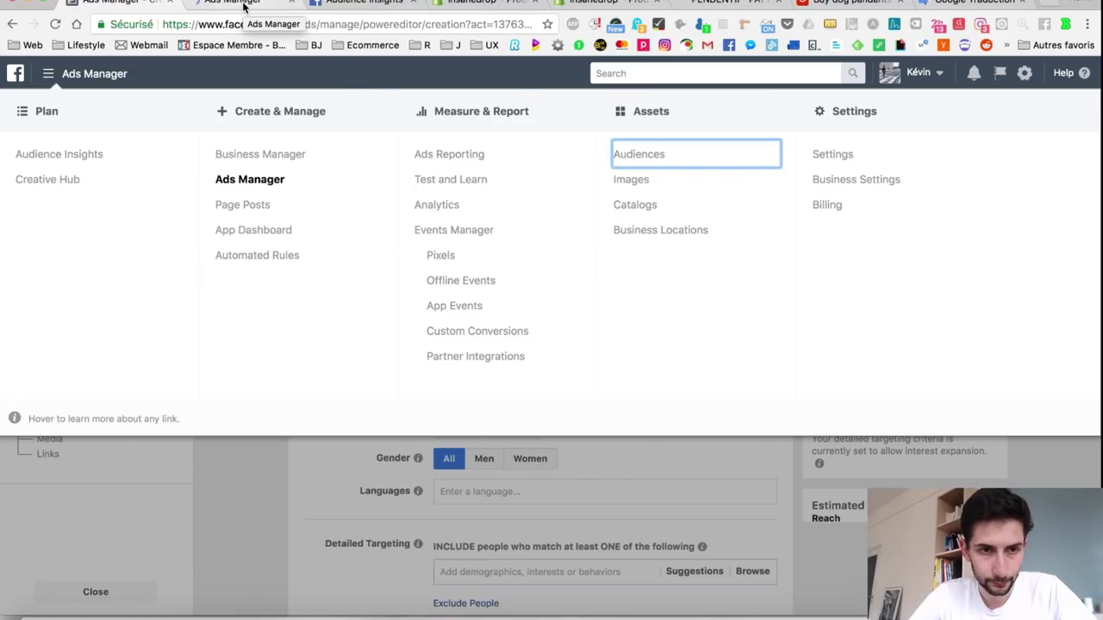
left_click(244, 5)
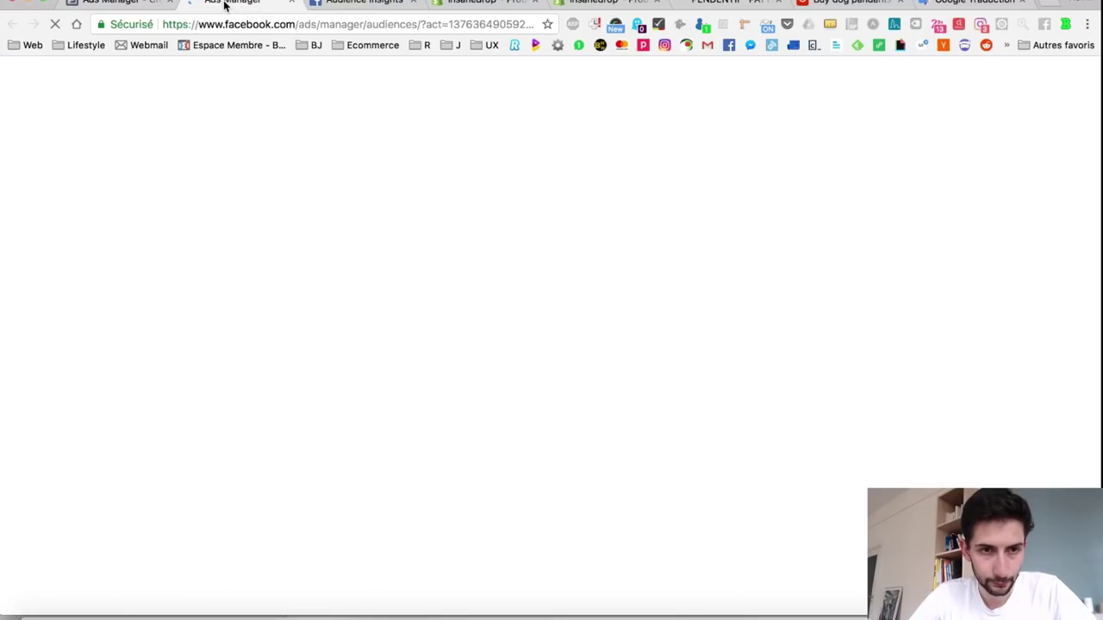
left_click(127, 4)
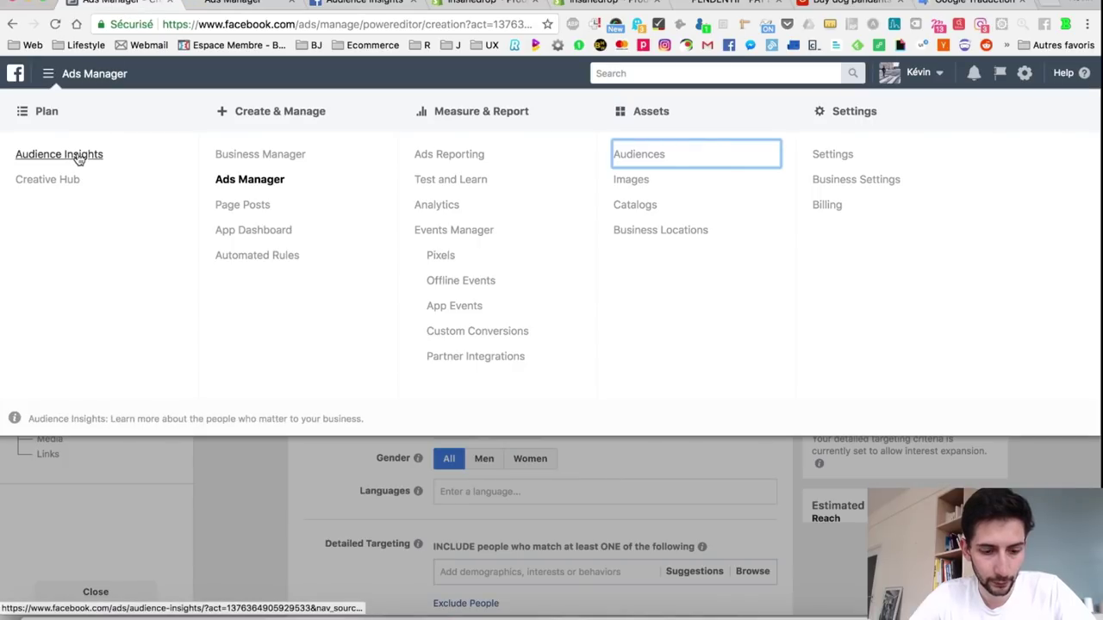
left_click(203, 4)
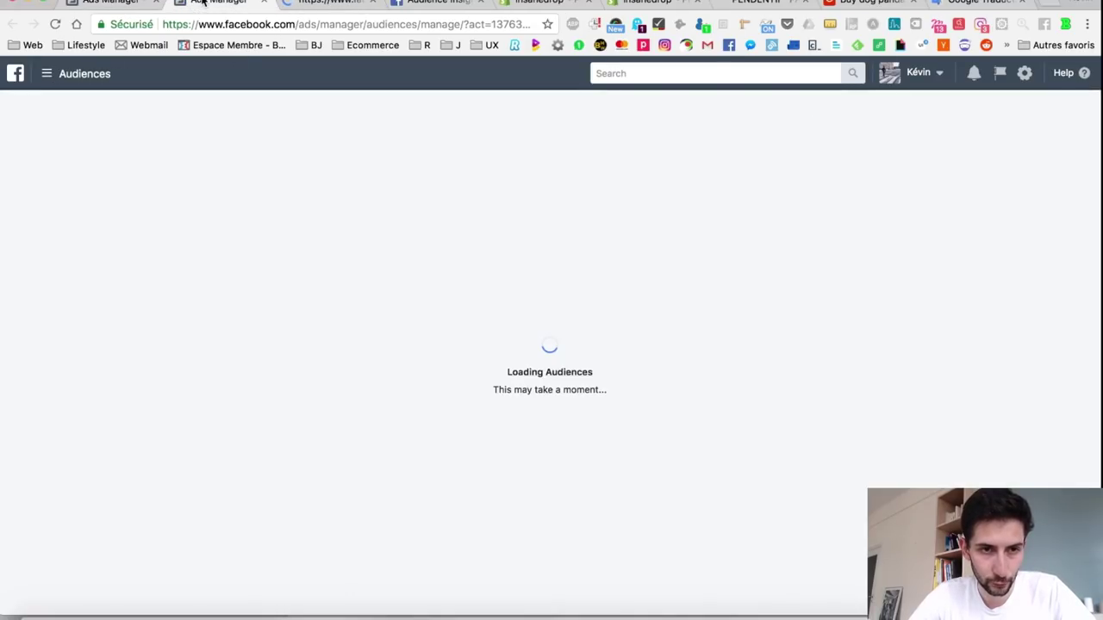
left_click(271, 4)
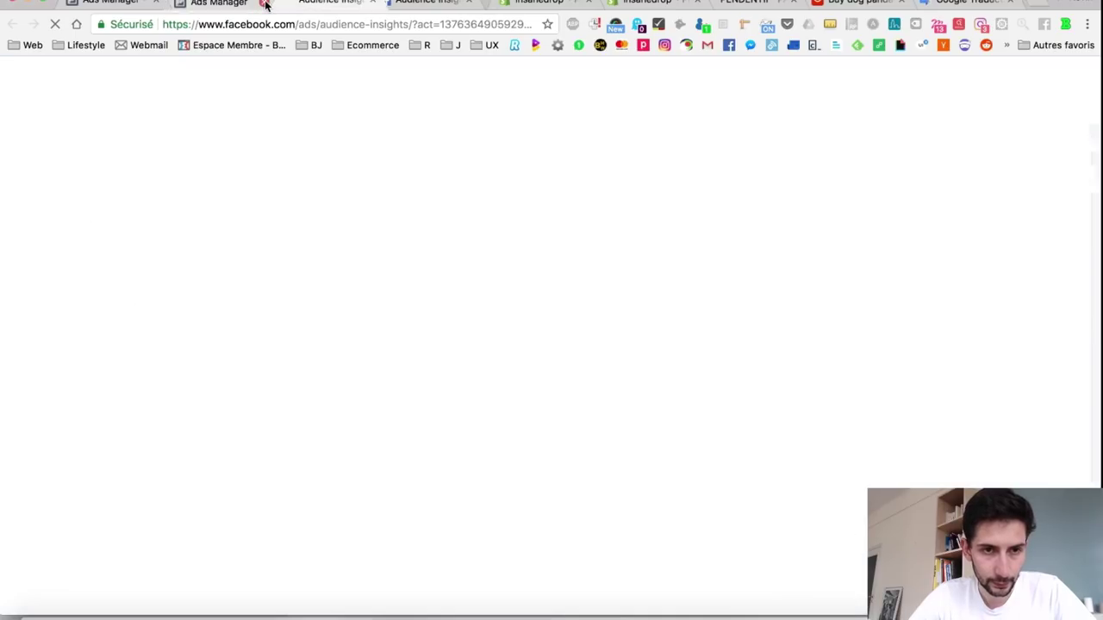
- Close the duplicate Ads Manager and Audience Insights tabs and remove the Necklace interest from the Audience Insights filters
left_click(265, 4)
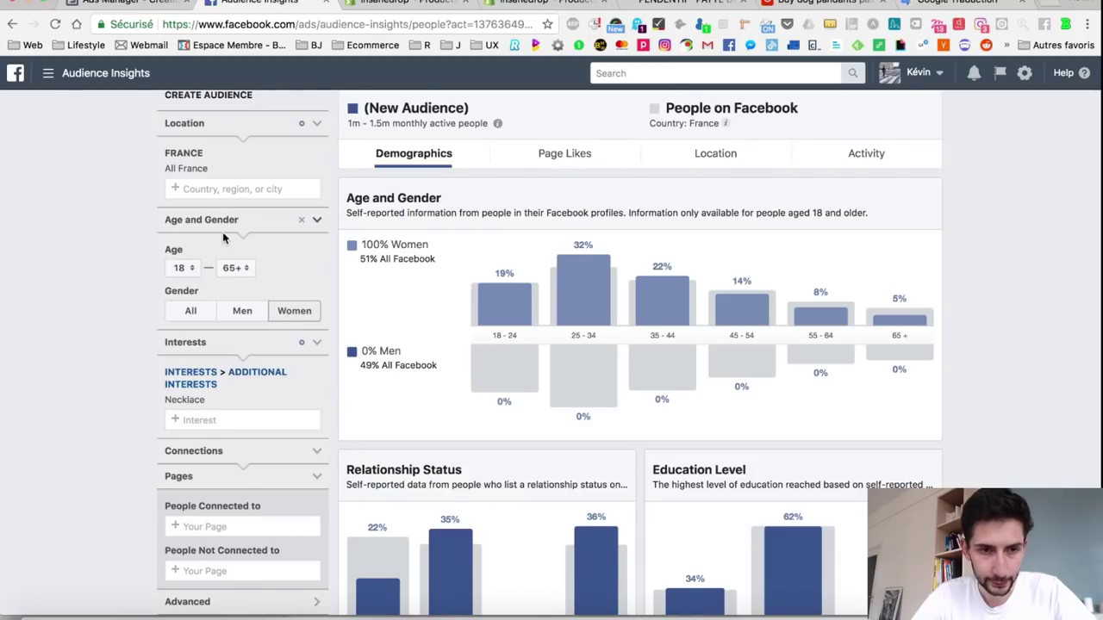
scroll(104, 222, "up", 1)
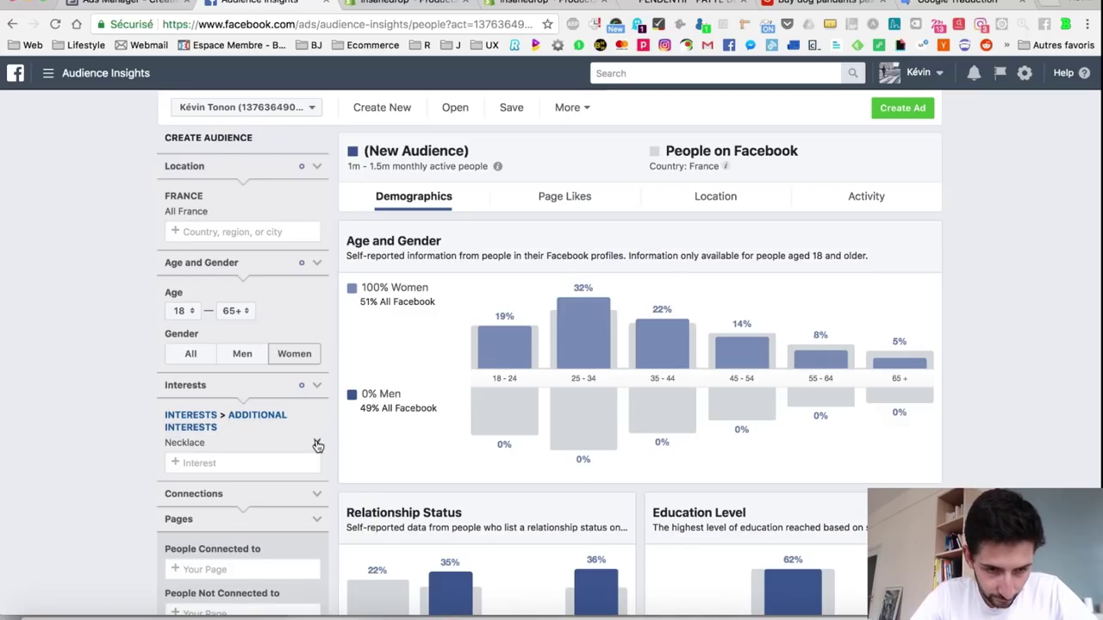
left_click(317, 444)
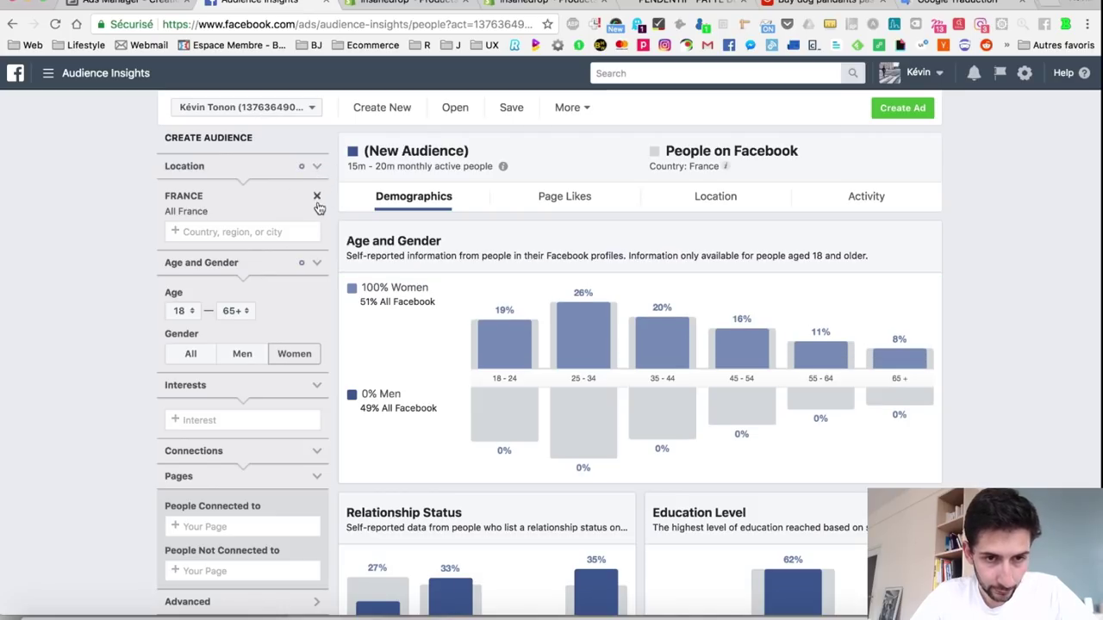
- Re-enter France as the audience's location and check the estimated number of monthly active people
left_click(317, 197)
type("france")
key("Return")
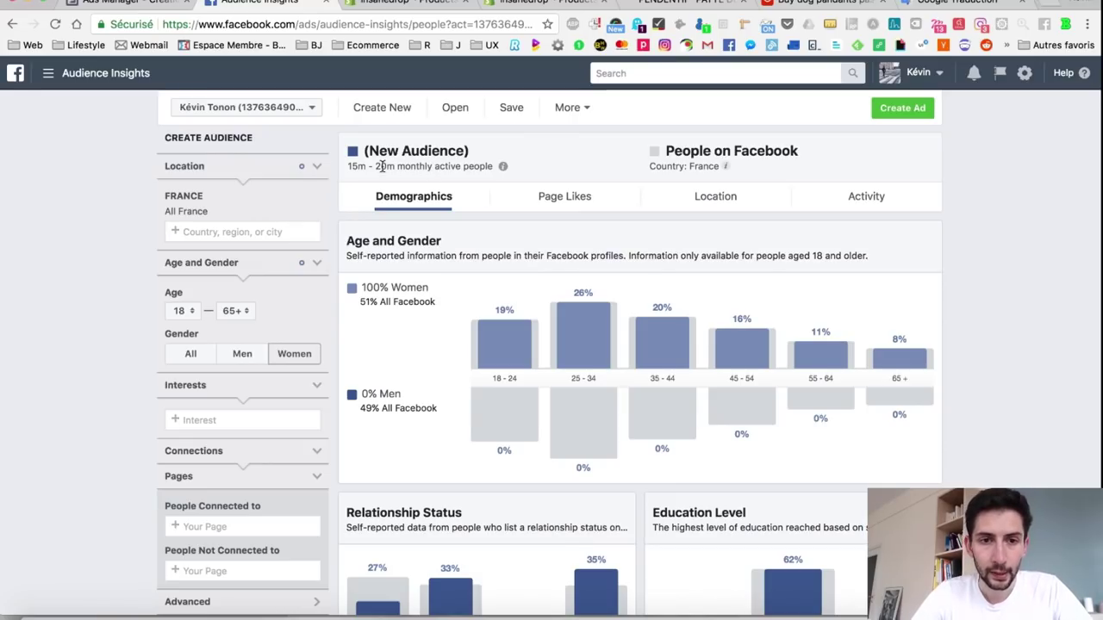
left_click_drag(350, 166, 412, 166)
double_click(412, 167)
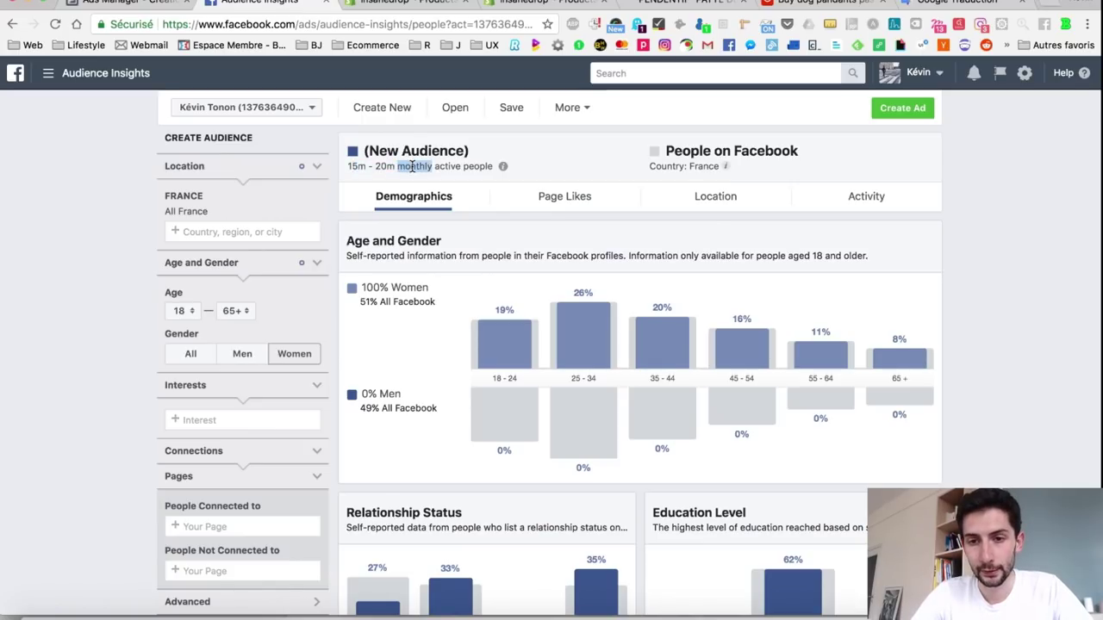
left_click(686, 166)
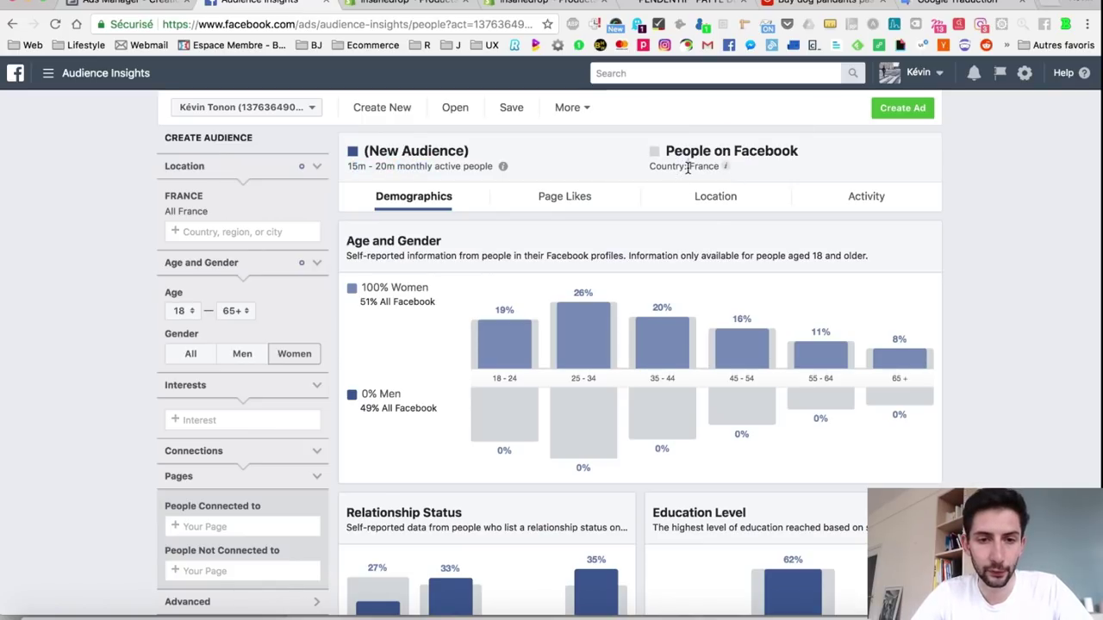
- Set the audience's gender to All and add Jewelry as an interest
scroll(405, 336, "down", 2)
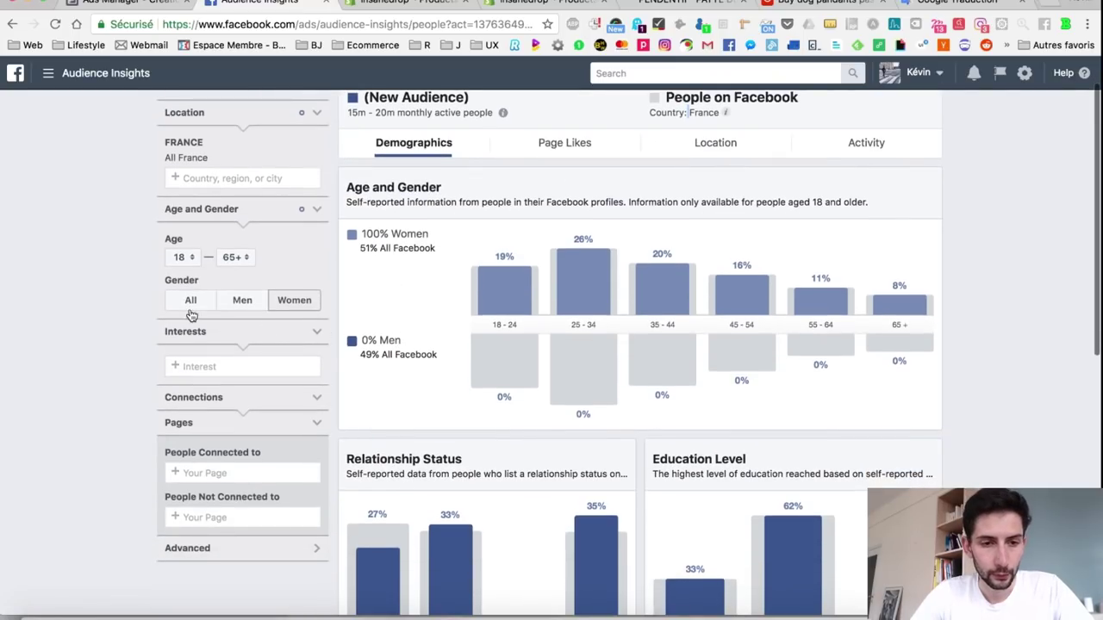
left_click(195, 304)
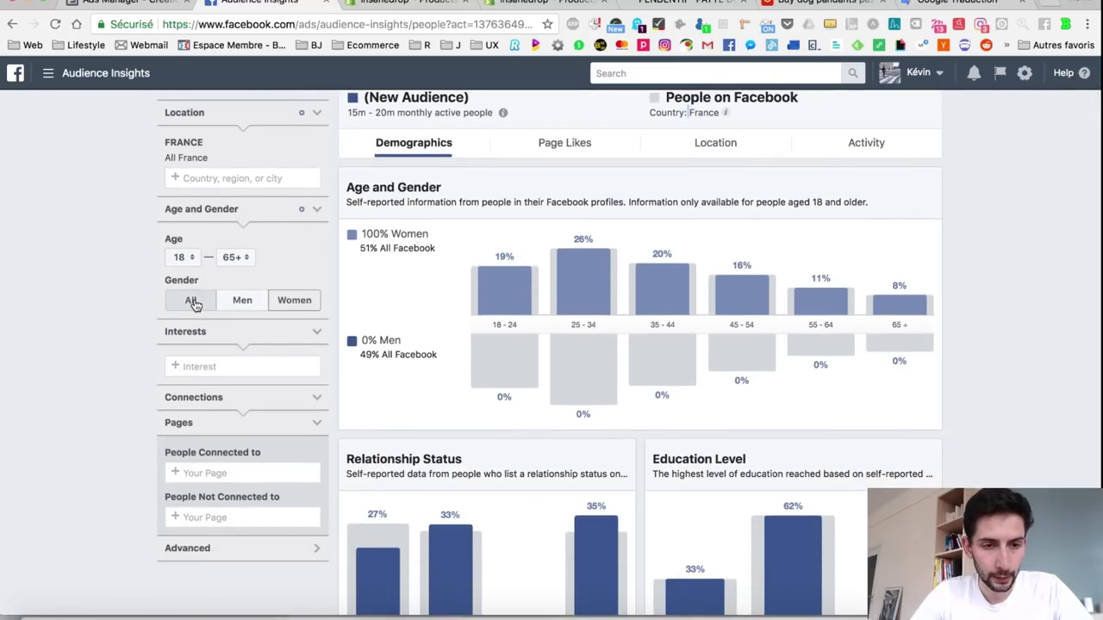
left_click(235, 257)
left_click(232, 257)
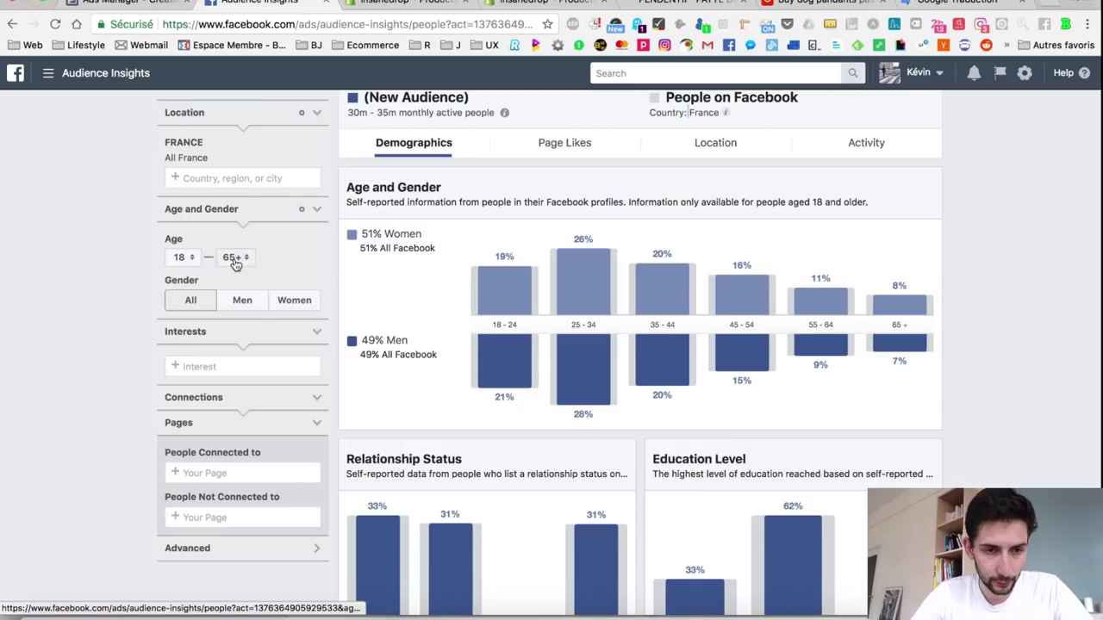
left_click(251, 366)
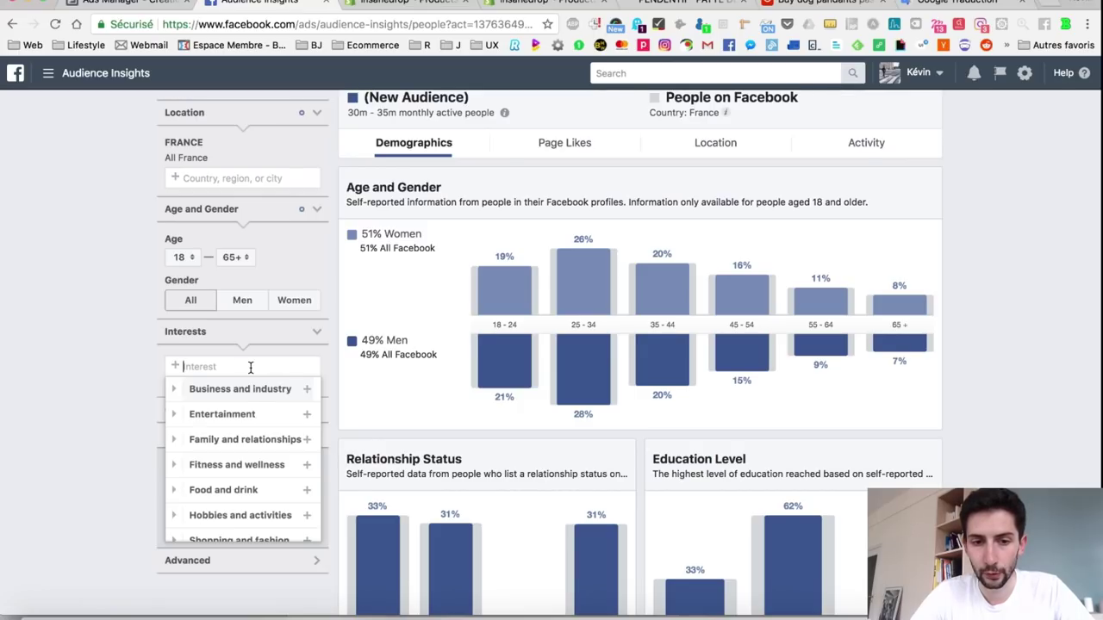
type("jew")
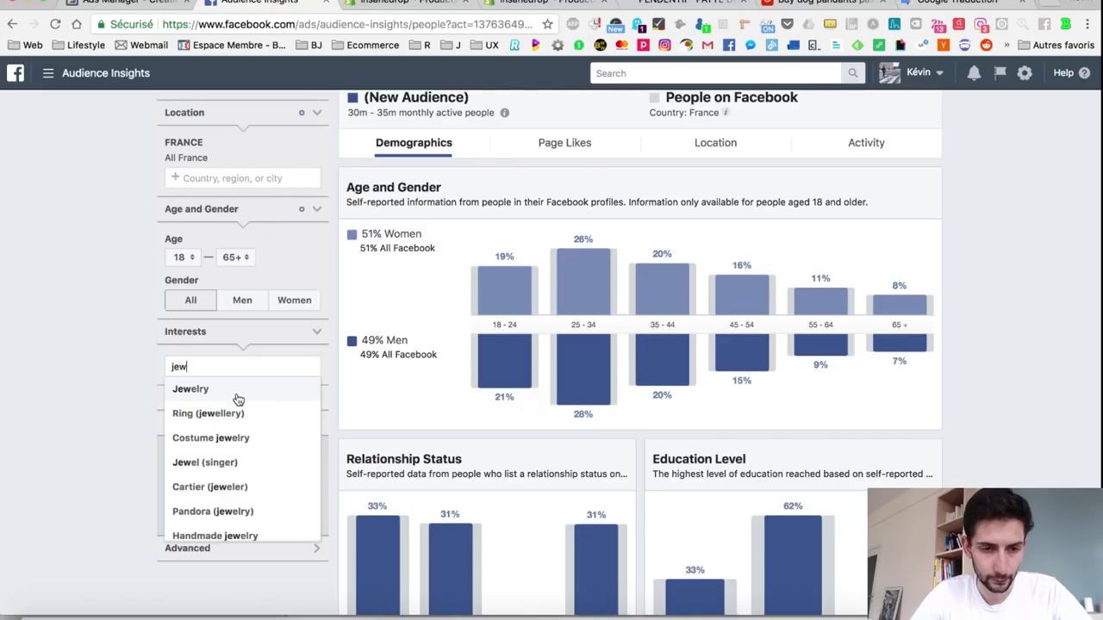
left_click(234, 392)
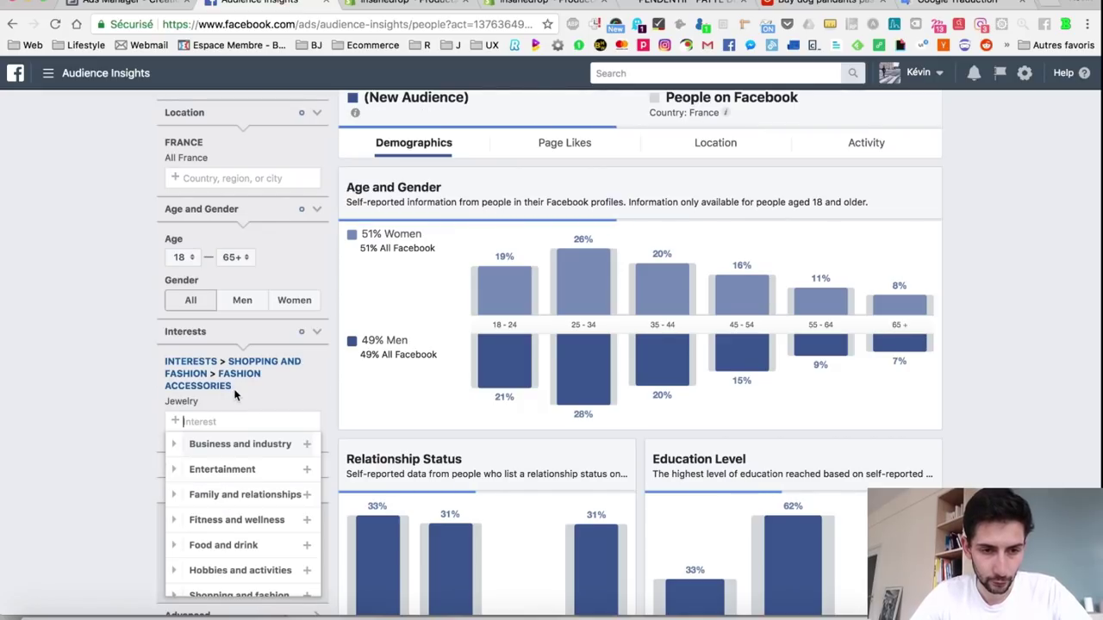
left_click(107, 399)
- Compare the women and men shares in the Age and Gender chart and restrict the audience to Women
scroll(108, 398, "down", 1)
left_click_drag(364, 184, 452, 203)
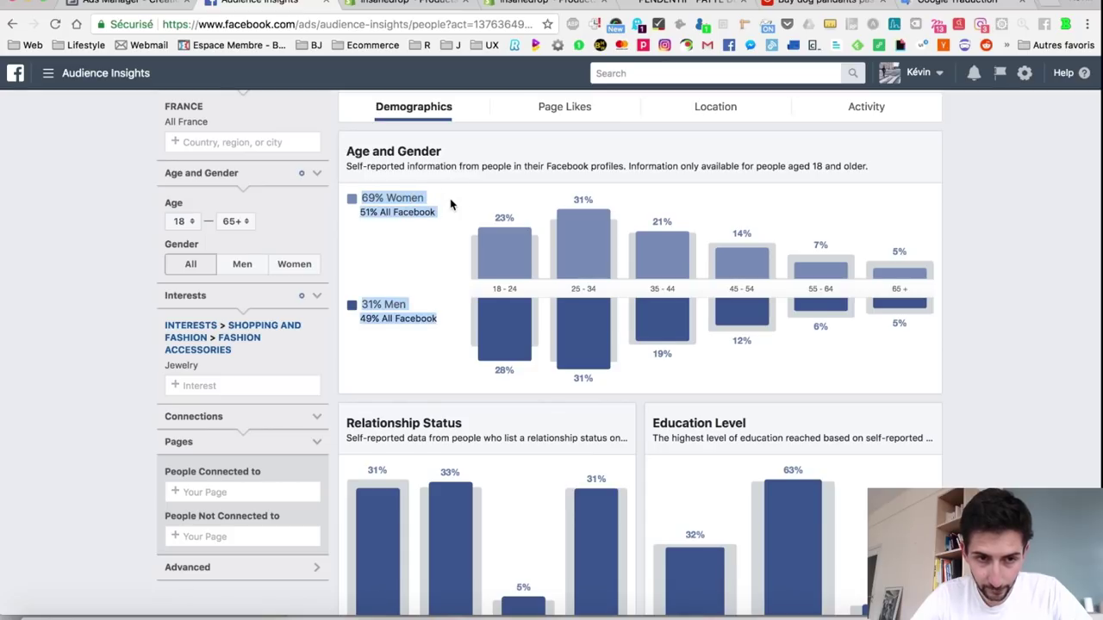
left_click(294, 265)
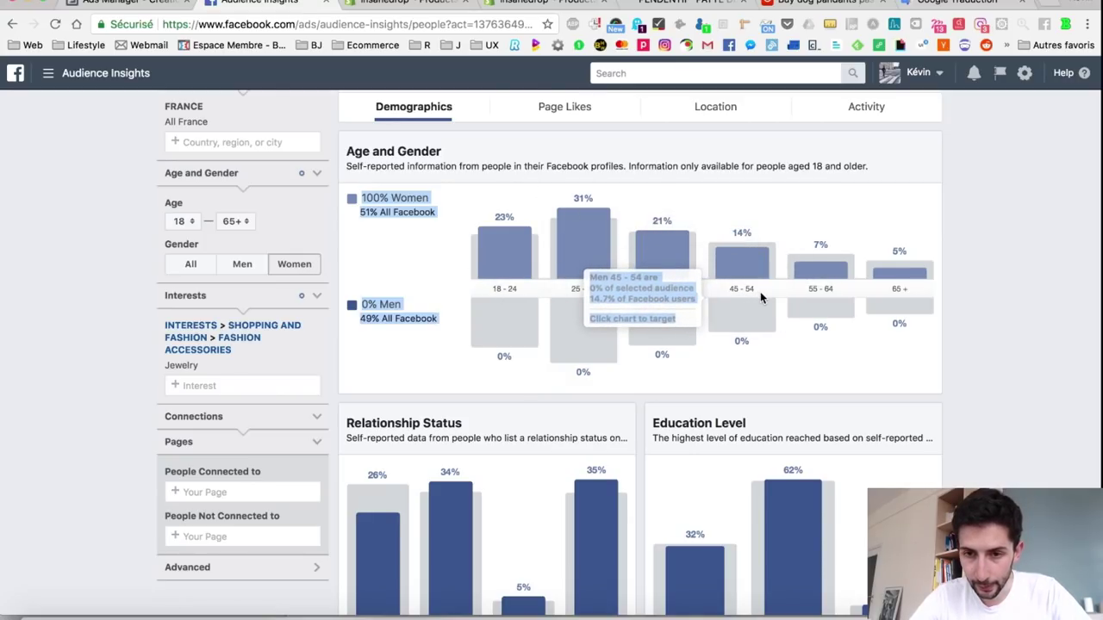
left_click(451, 269)
left_click(412, 231)
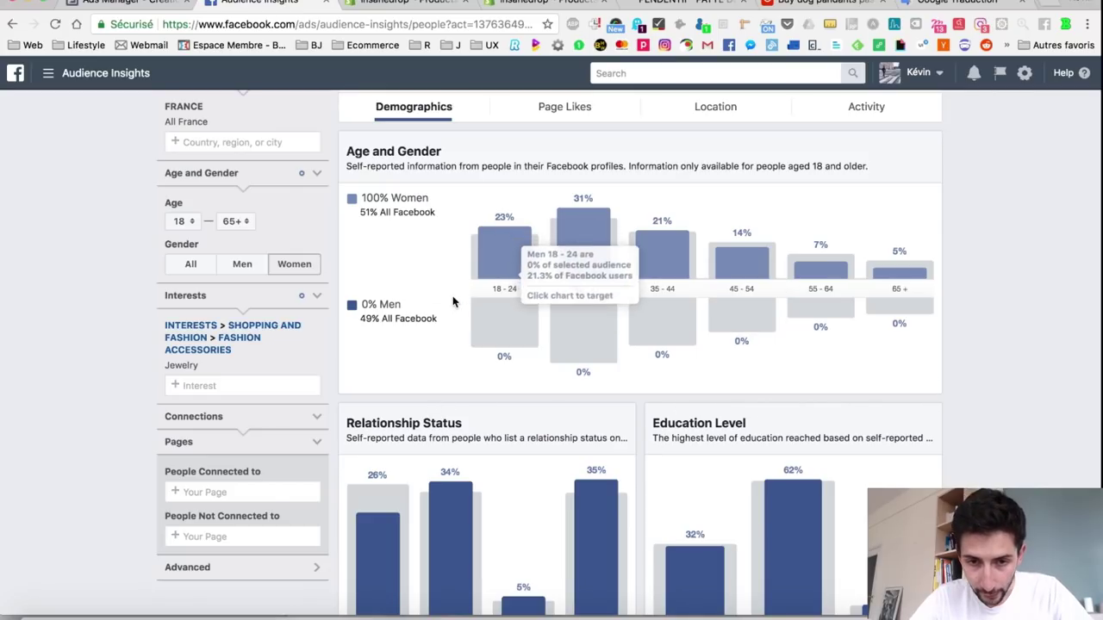
- Set the audience's maximum age to 54 and review the updated demographics and audience size
left_click(236, 221)
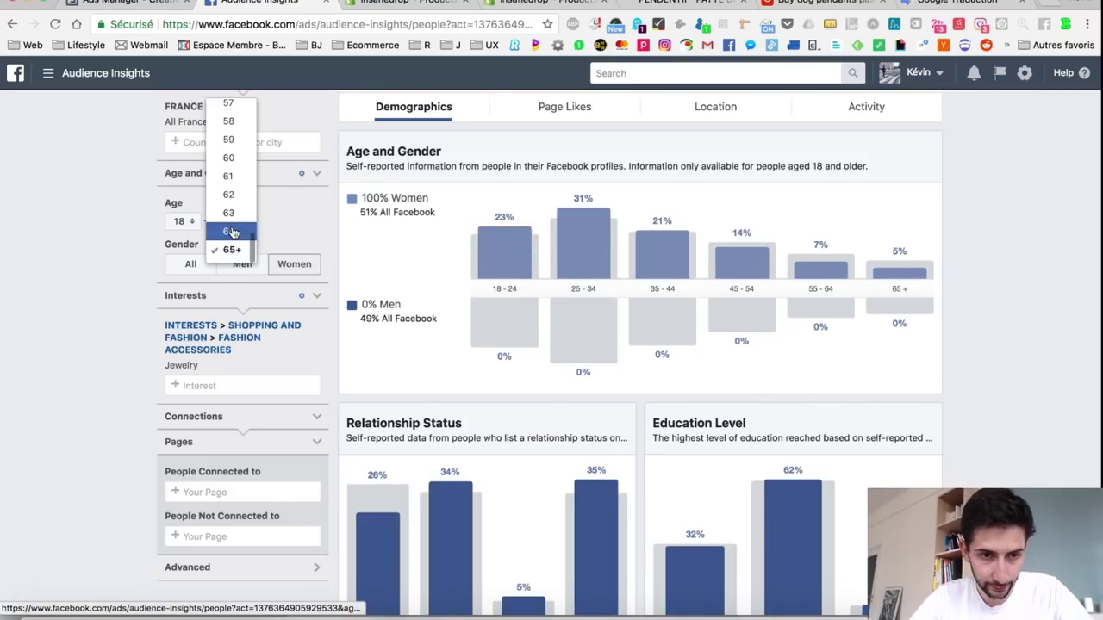
left_click(232, 159)
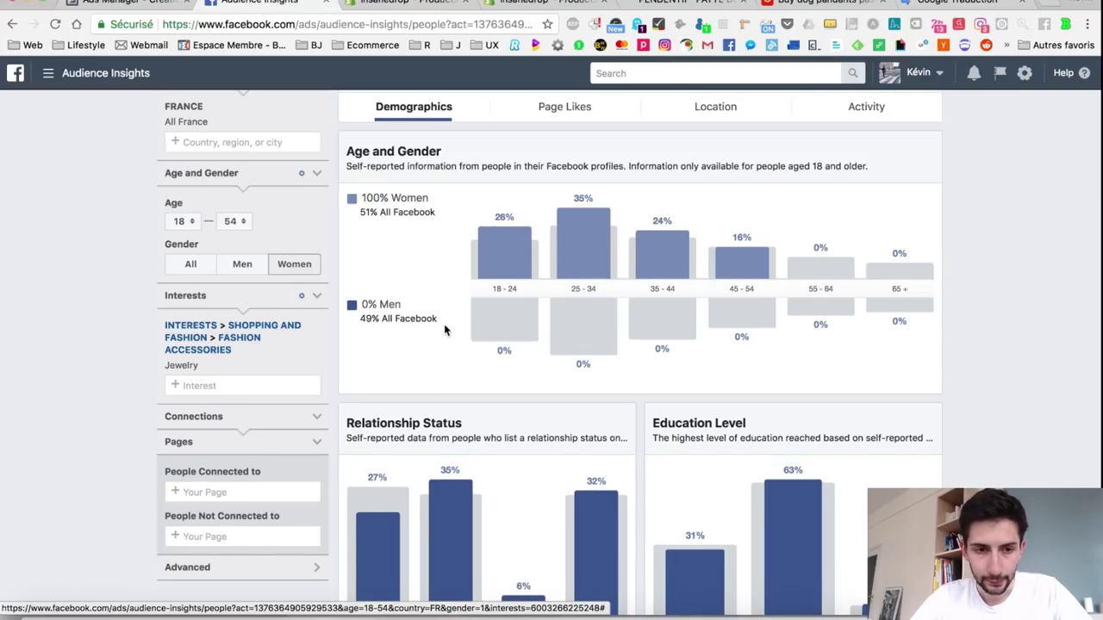
scroll(444, 327, "down", 5)
scroll(492, 363, "up", 8)
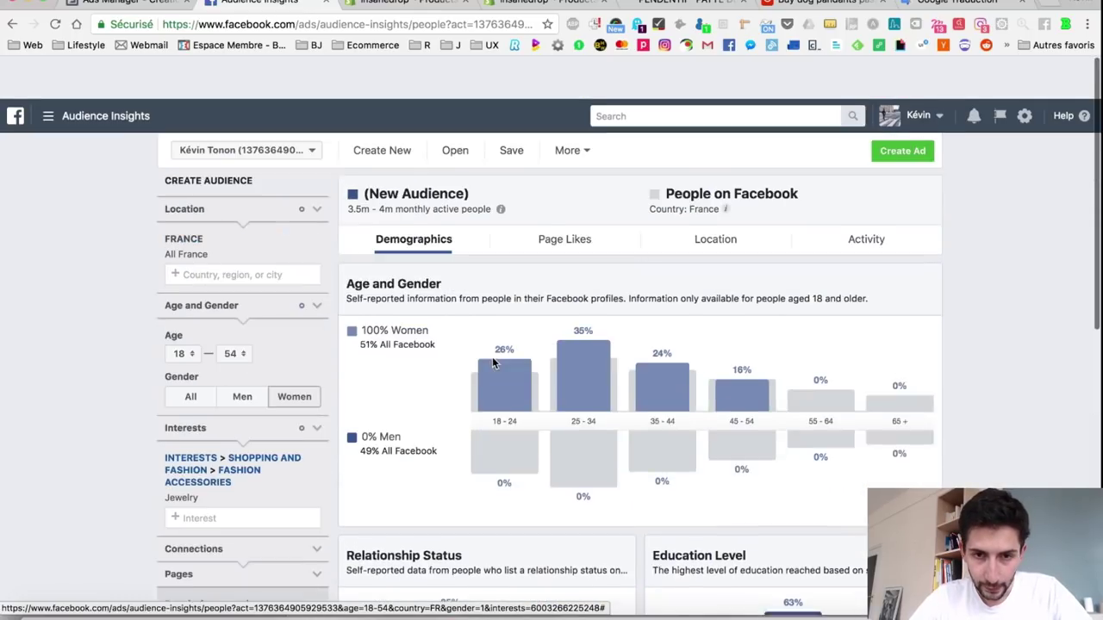
scroll(494, 363, "down", 1)
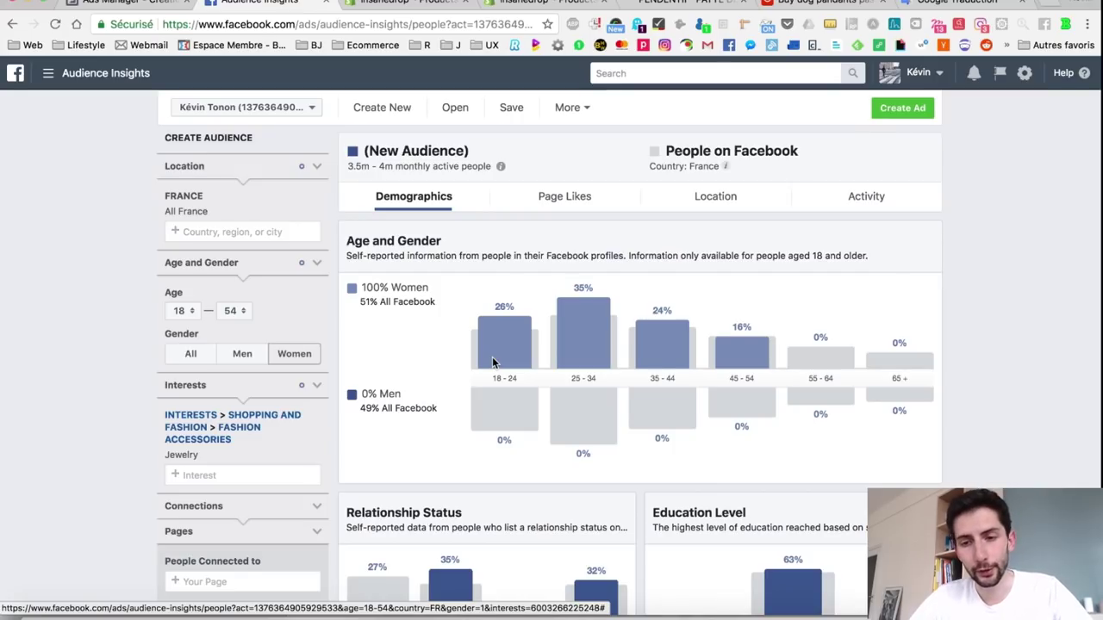
- Show the audience's Page Likes and open the SWAROVSKI, My Name Necklace and PANDORA pages in separate browser tabs
left_click(555, 204)
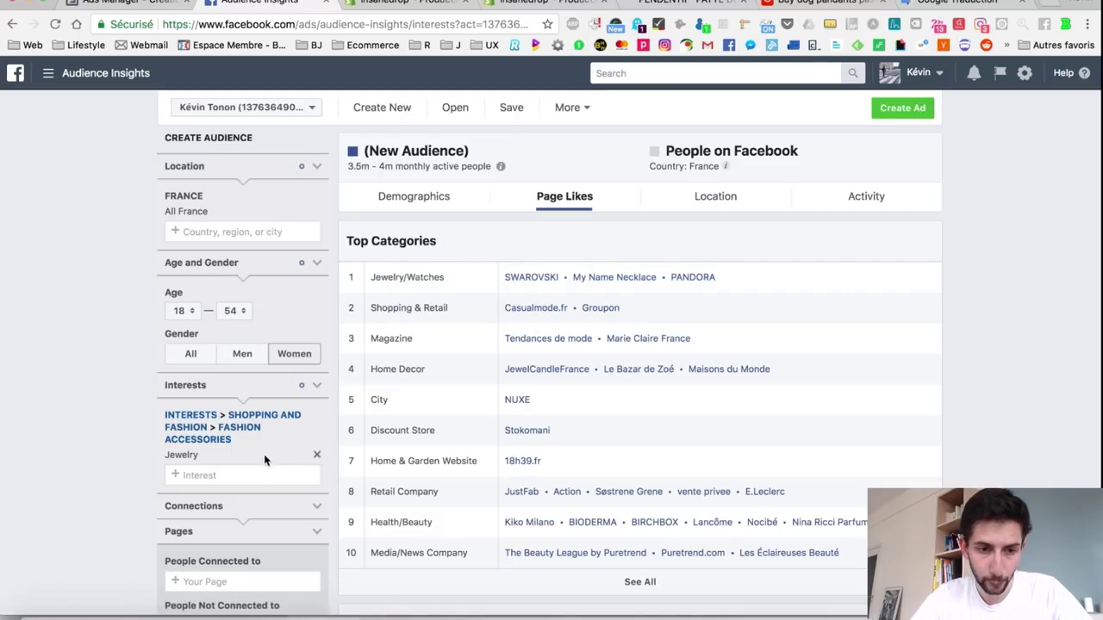
left_click(247, 473)
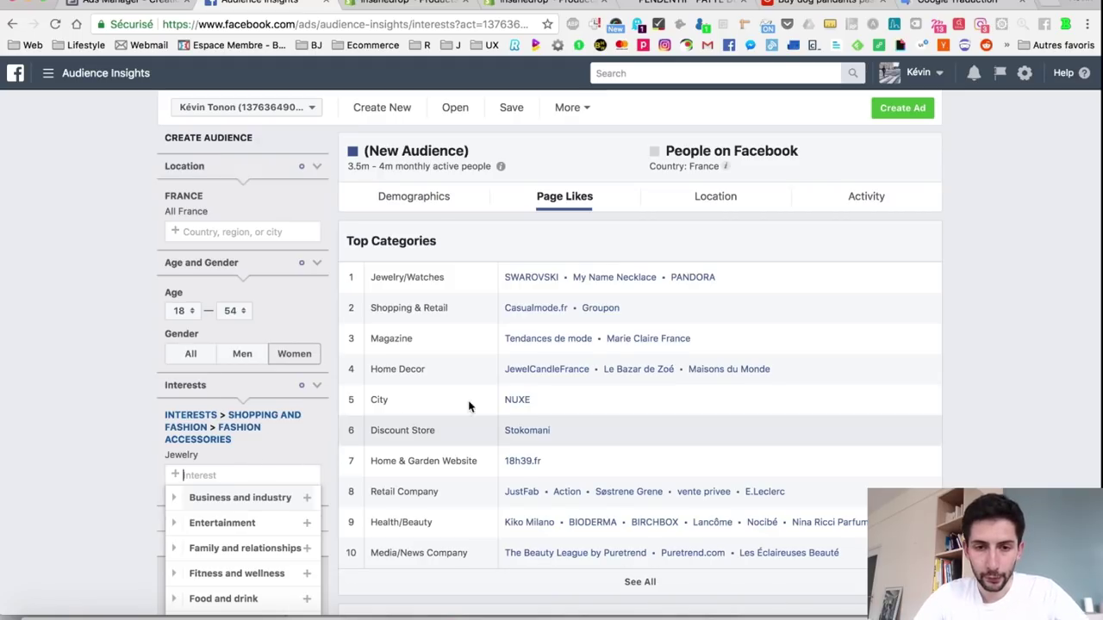
left_click(535, 279)
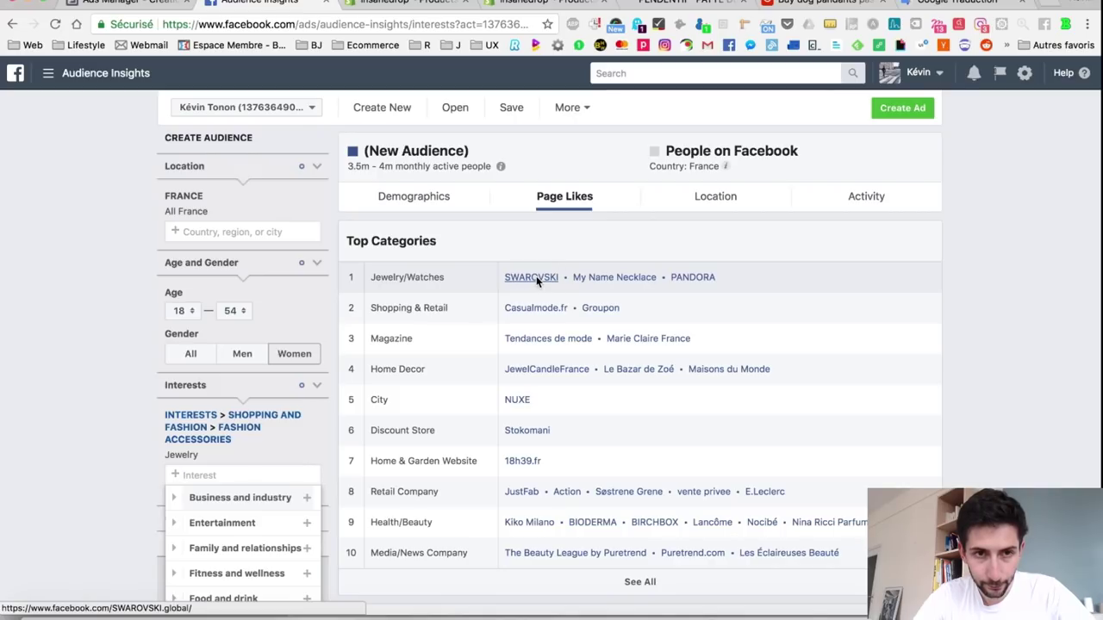
left_click(11, 4)
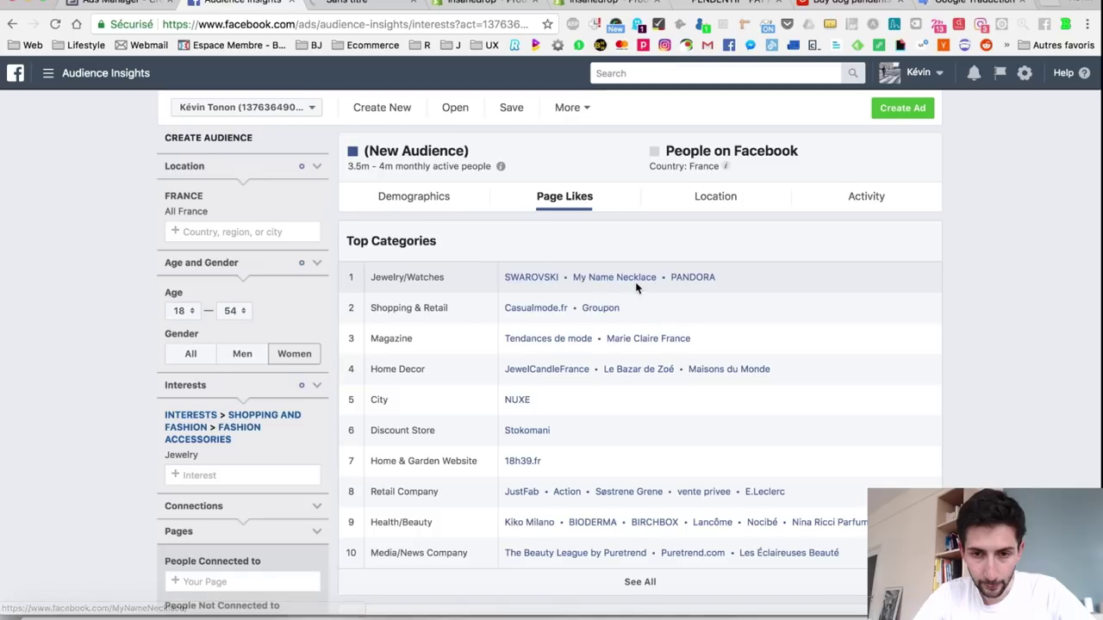
- Sort the Page Likes table by Affinity and return to the Top Categories list
scroll(810, 345, "down", 1)
scroll(810, 345, "down", 5)
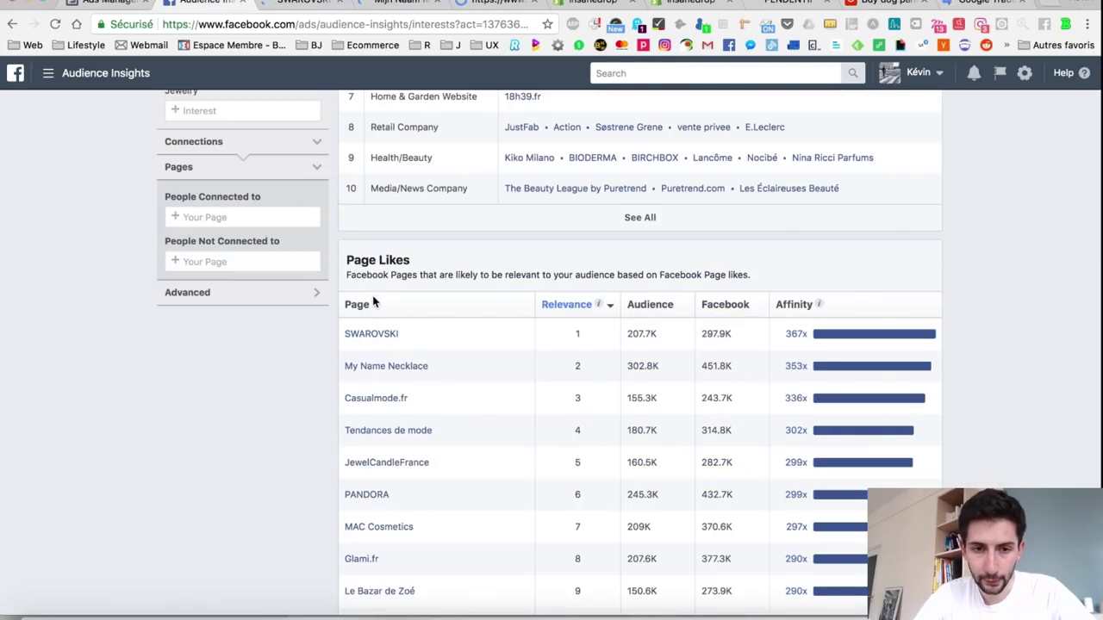
left_click(793, 307)
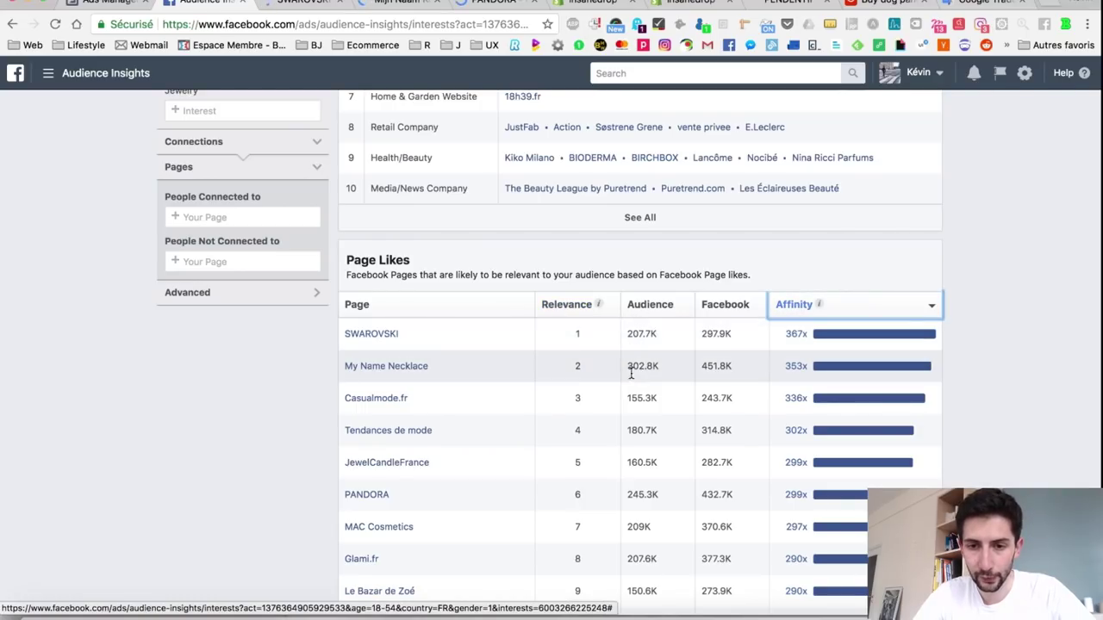
scroll(503, 416, "up", 3)
scroll(424, 213, "up", 2)
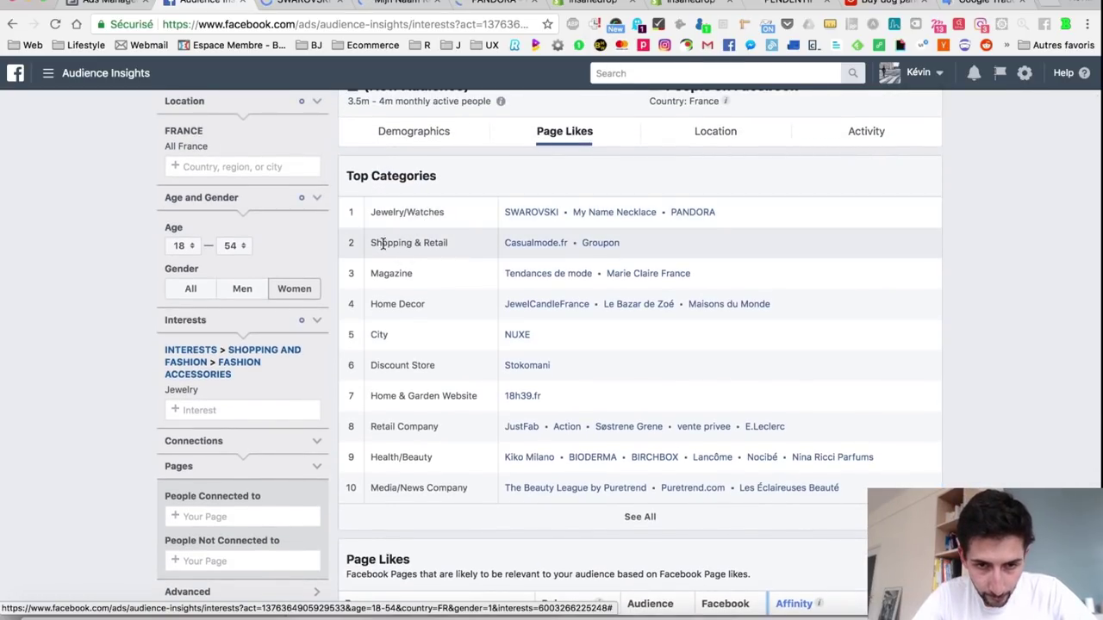
- Open the Shopping & Retail pages Casualmode.fr and Groupon in separate browser tabs
left_click_drag(369, 212, 448, 212)
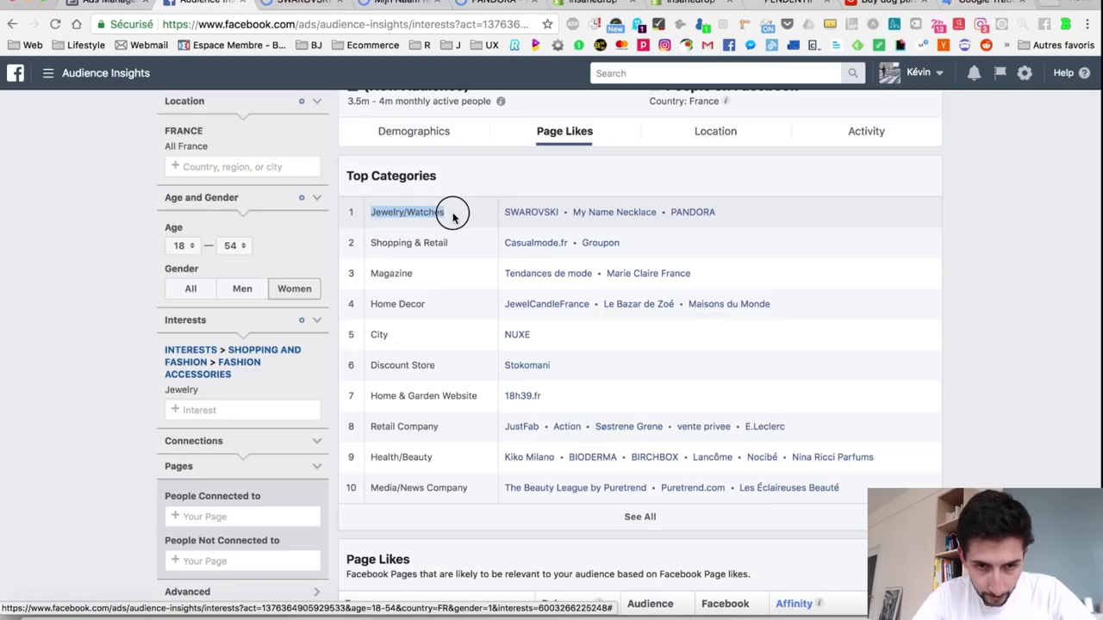
left_click(394, 221)
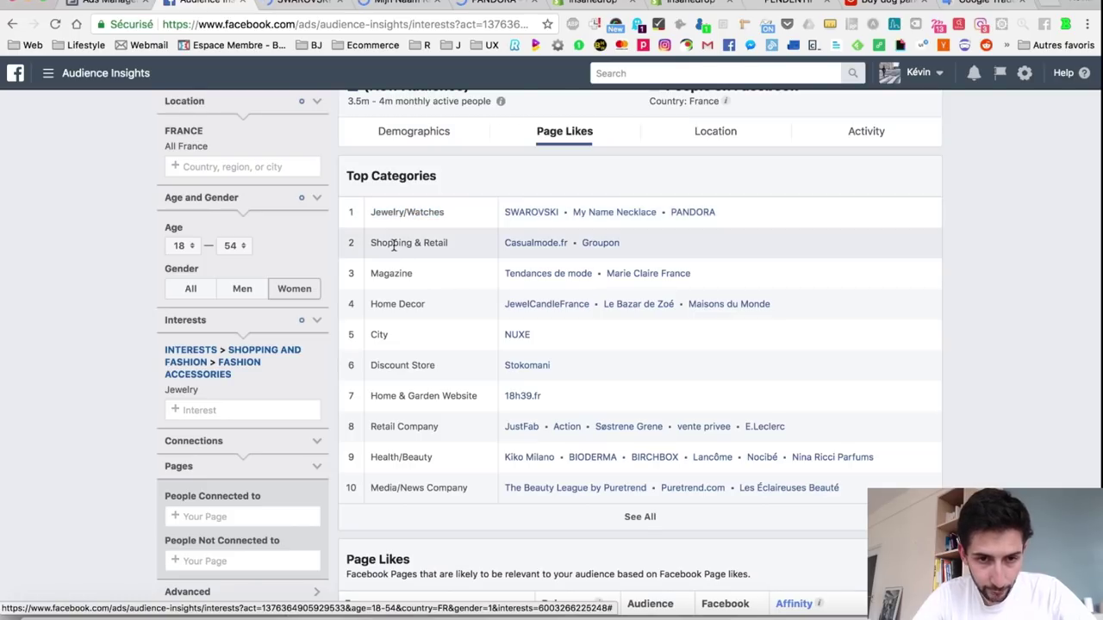
left_click(536, 244, "super")
left_click(601, 244, "super")
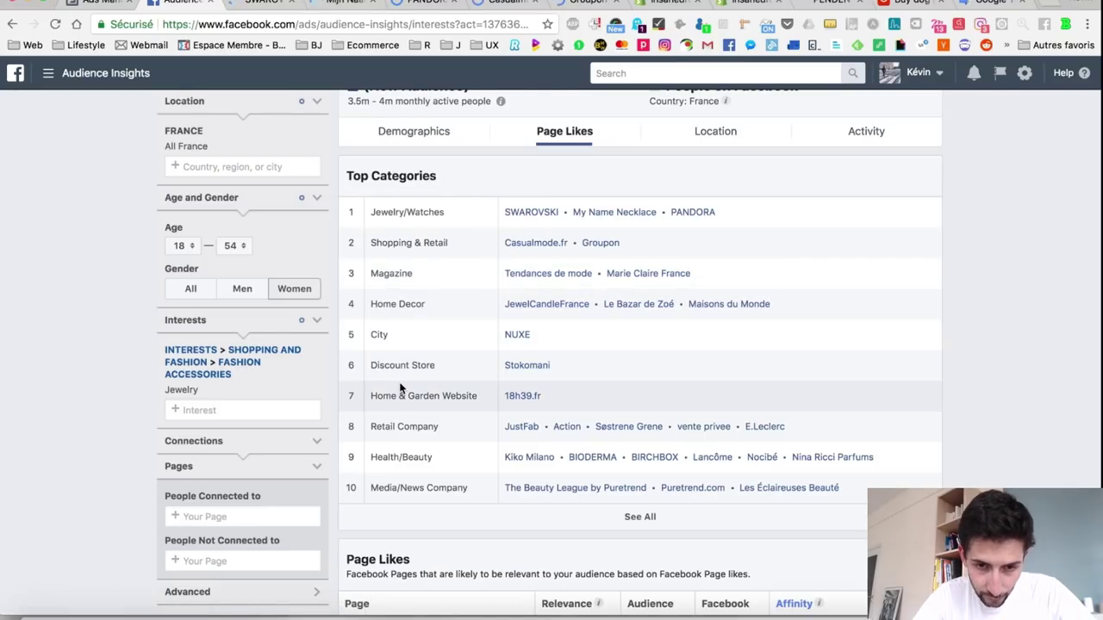
- Examine the shop, photos and community details on the SWAROVSKI Facebook page
left_click(256, 8)
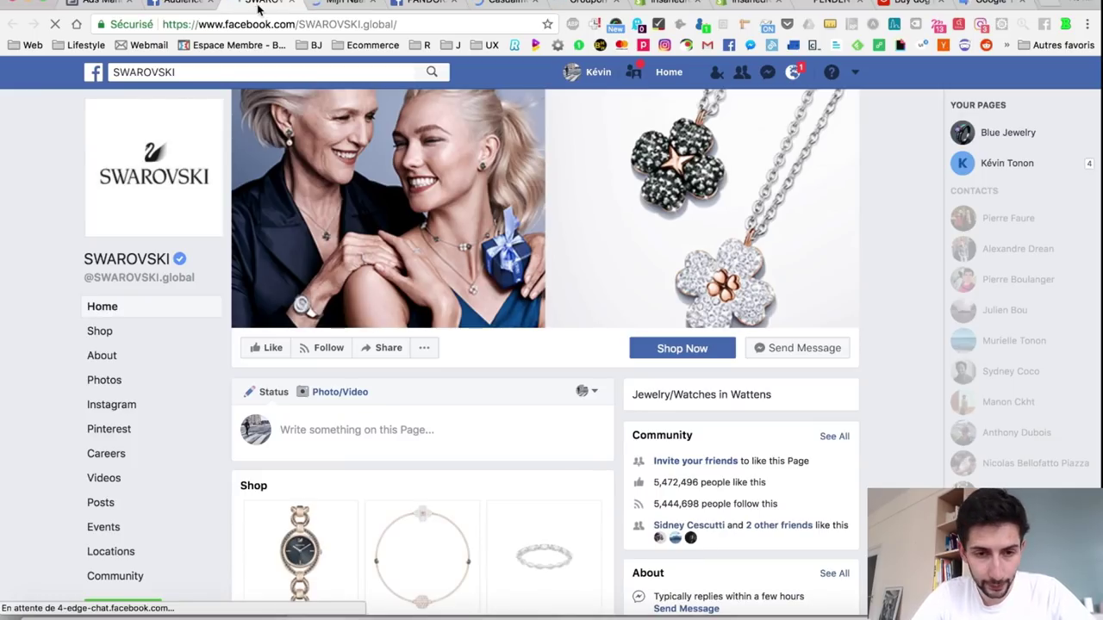
scroll(532, 350, "down", 3)
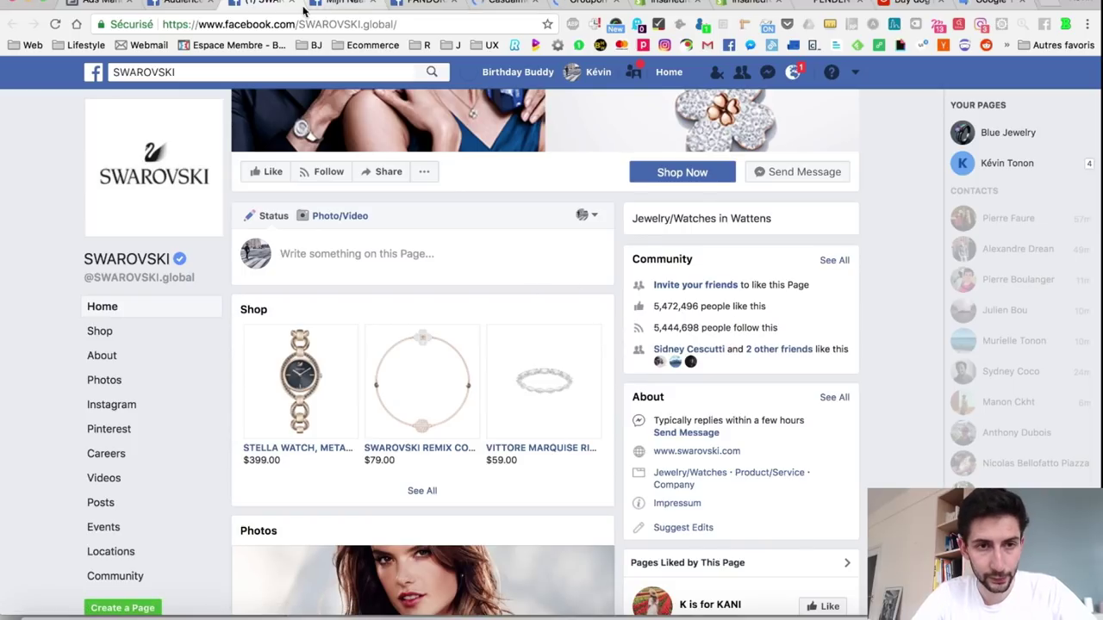
scroll(512, 374, "down", 3)
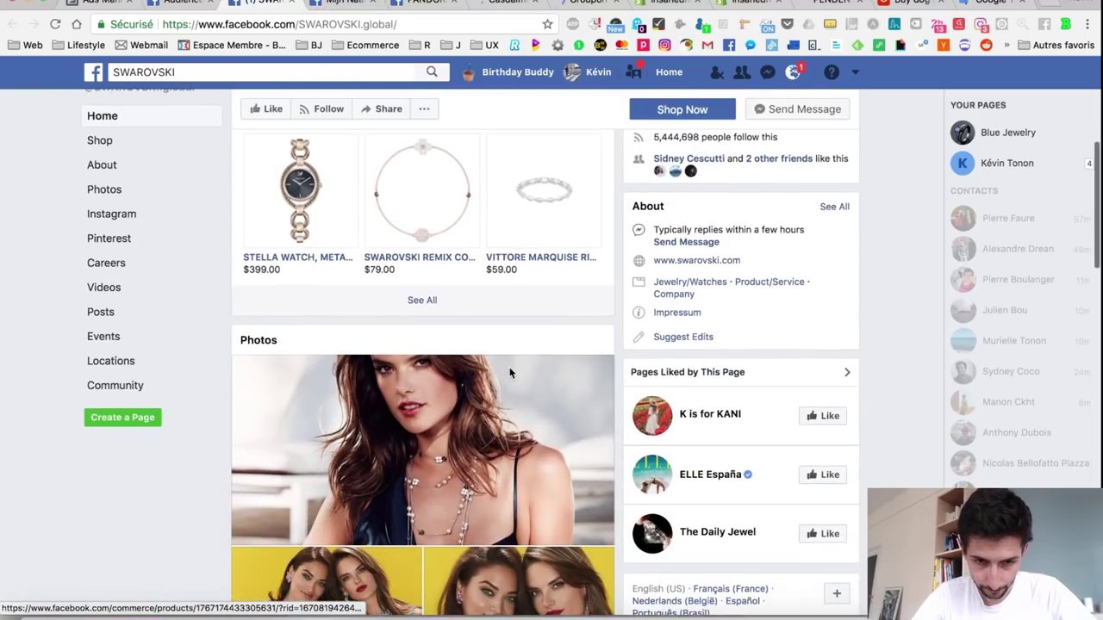
- Close the browser tabs of the SWAROVSKI, Mijn Naam Ketting, PANDORA and Casualmode.fr pages
left_click(293, 3)
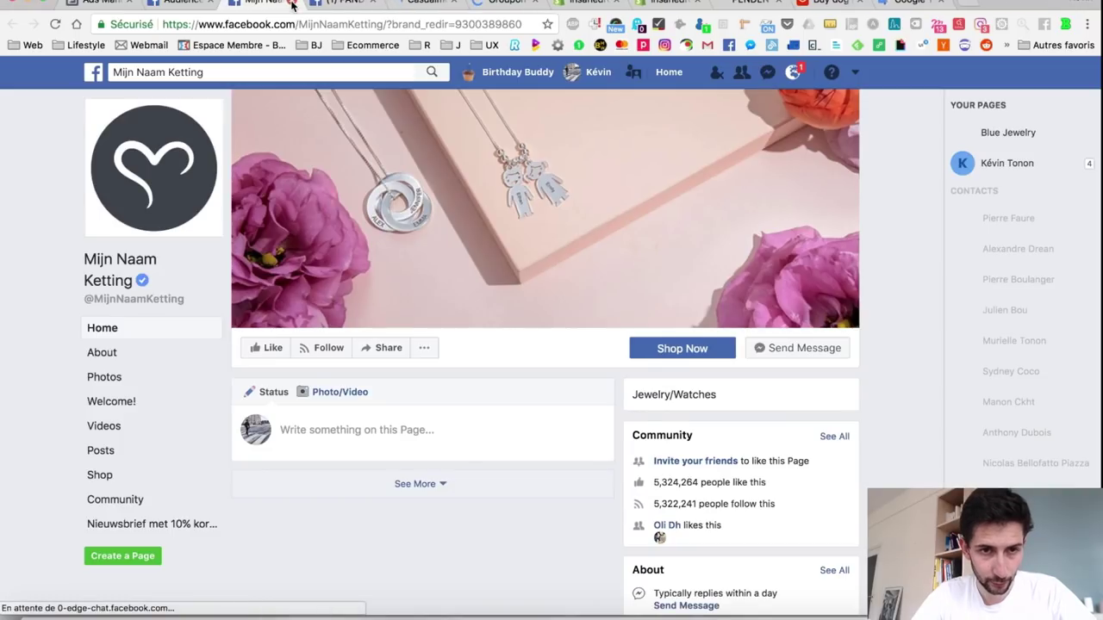
left_click(293, 4)
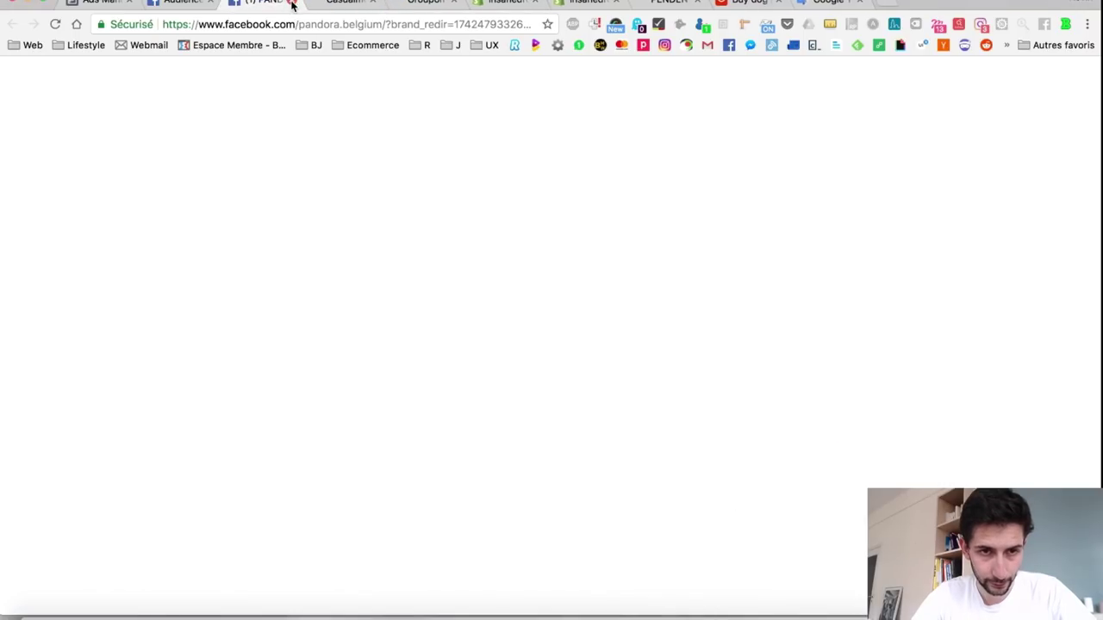
left_click(293, 4)
key("super+w")
- Try adding Groupon as an extra interest alongside Jewelry in the Audience Insights audience
left_click(180, 8)
left_click(265, 409)
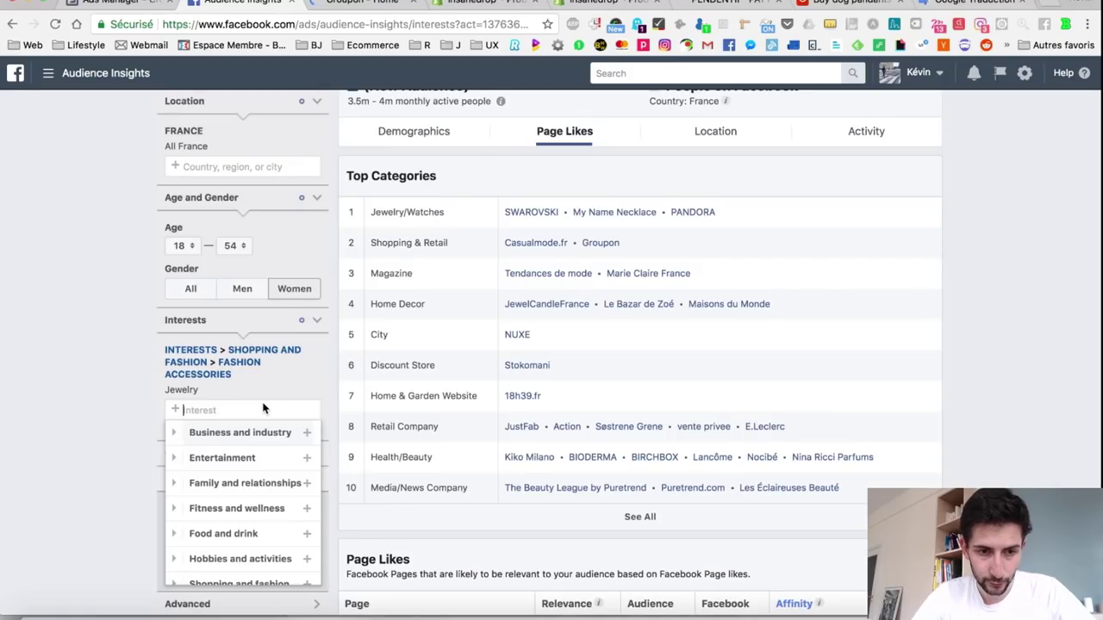
type("groupon")
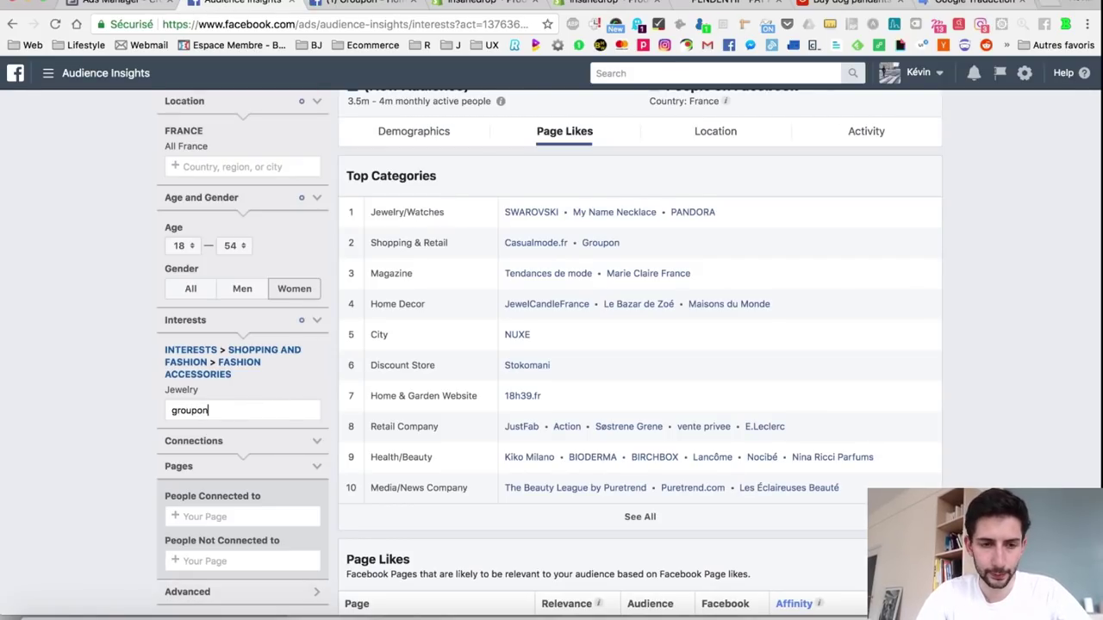
left_click(229, 437)
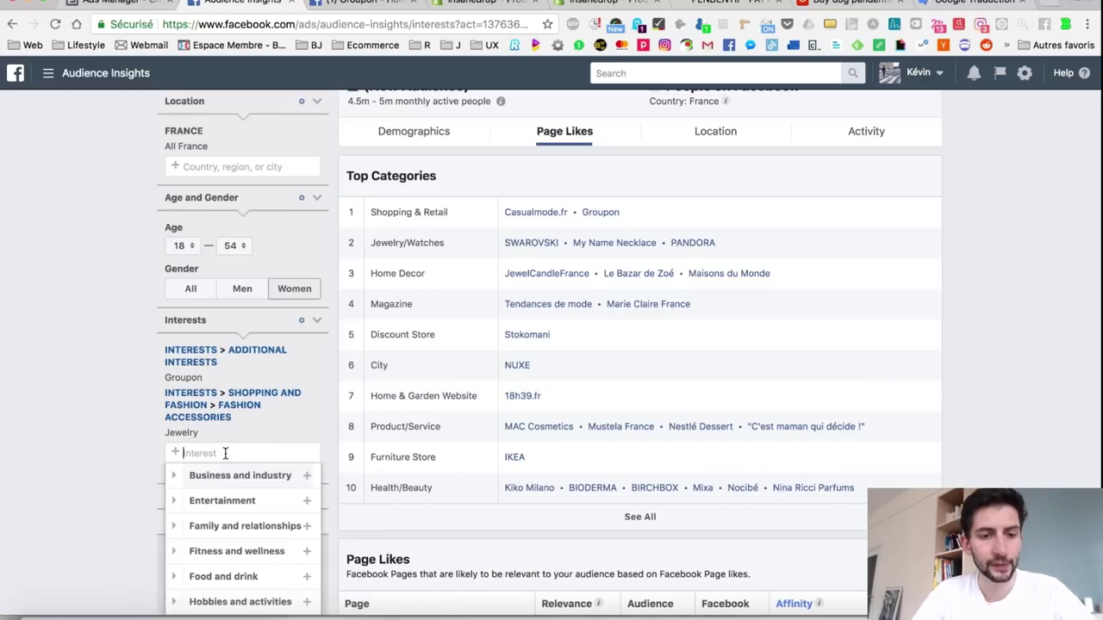
left_click(317, 380)
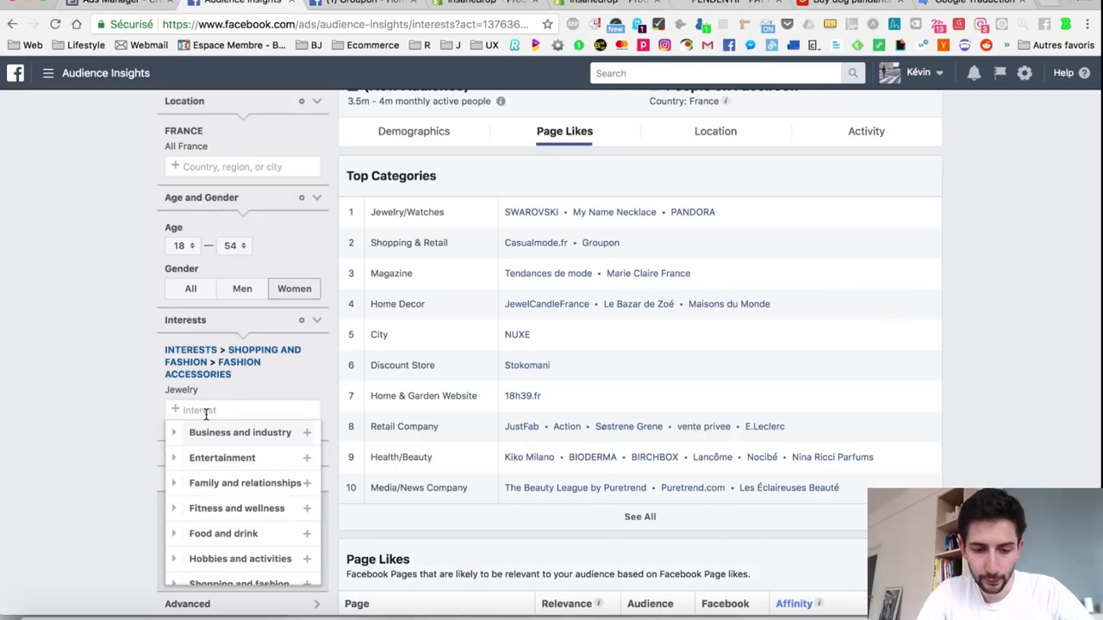
- Add the Dogs interest alongside Jewelry in the Audience Insights audience
type("dog")
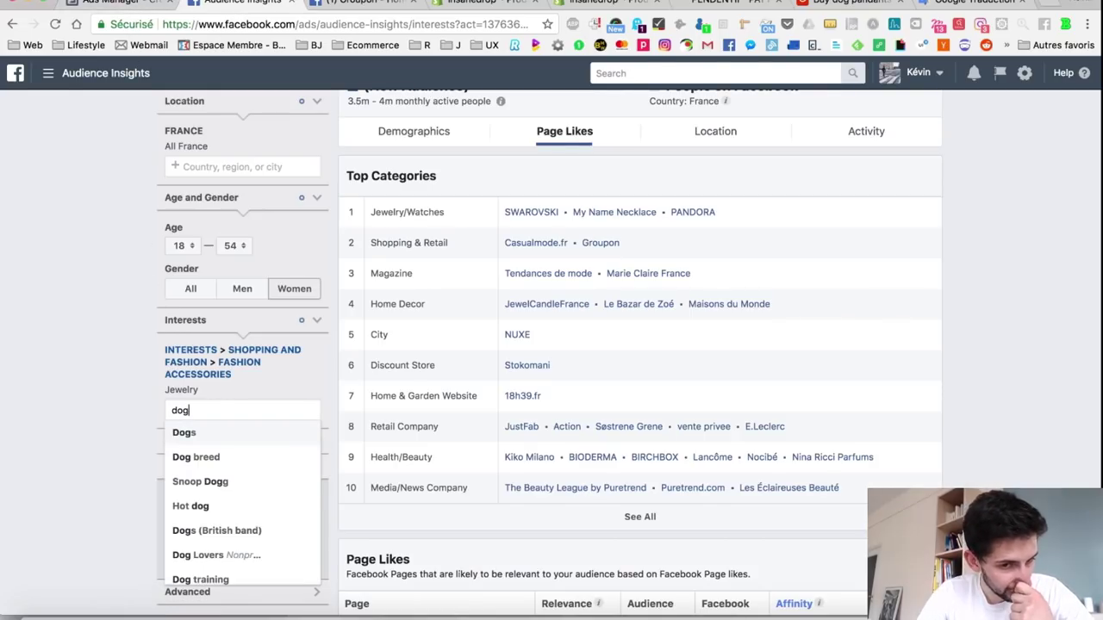
key("Return")
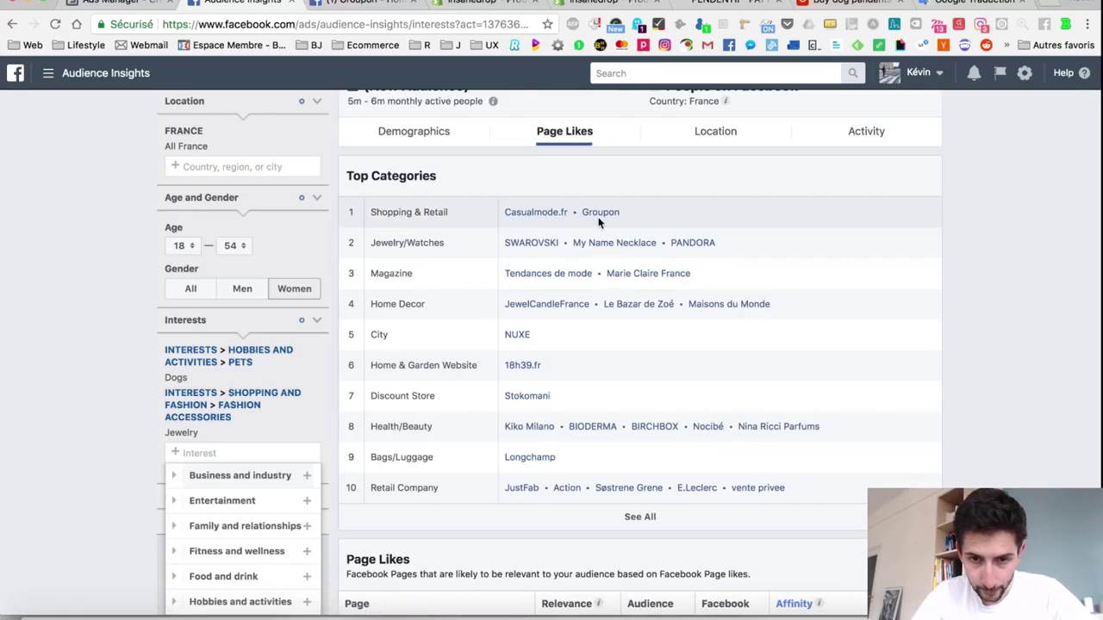
- Look over the ad set's audience settings in Ads Manager and the age and gender demographics of the audience in Audience Insights
left_click(121, 4)
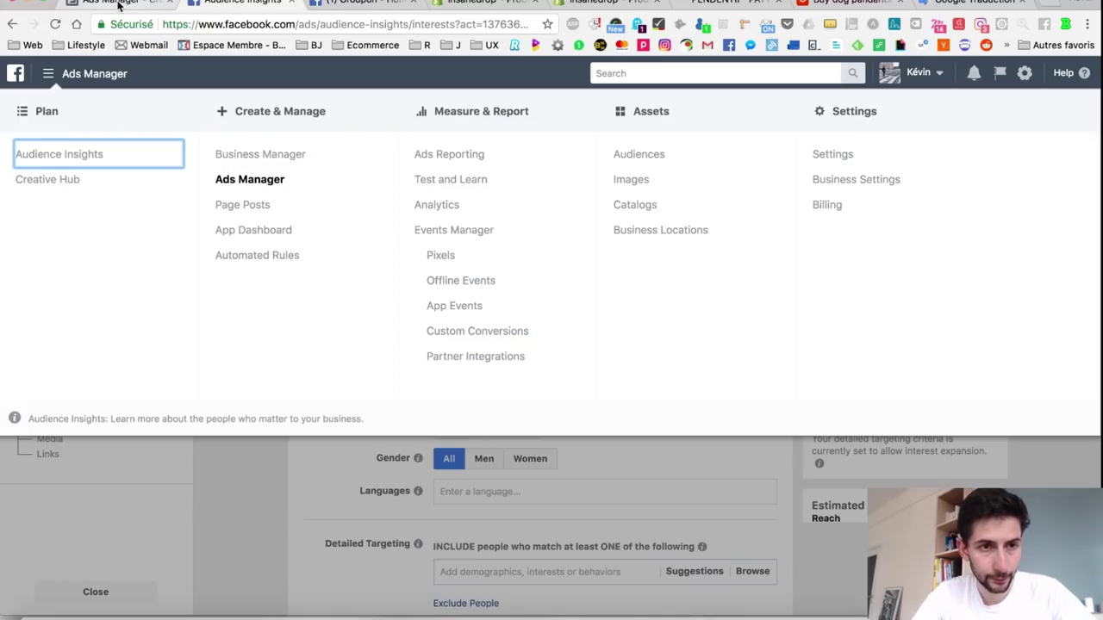
left_click(313, 481)
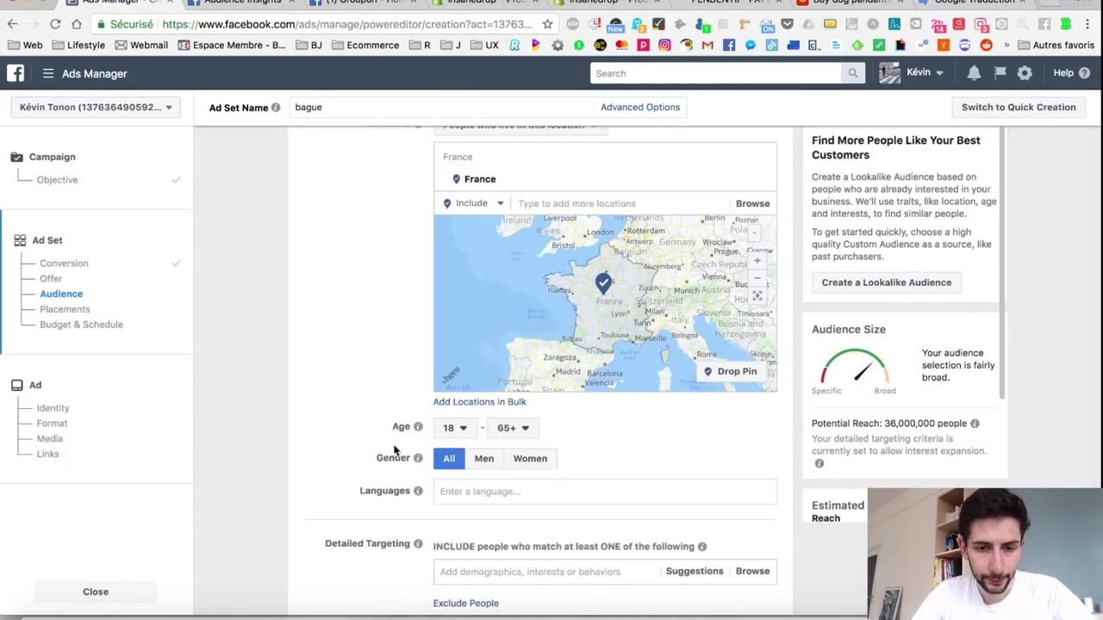
scroll(397, 448, "down", 2)
left_click(247, 4)
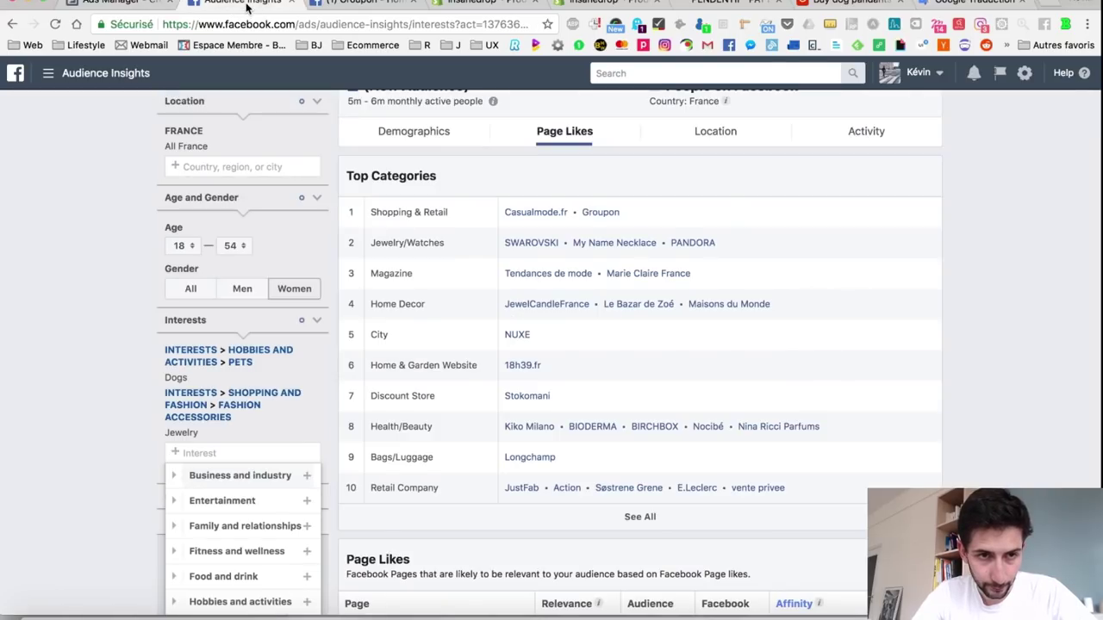
scroll(270, 292, "up", 1)
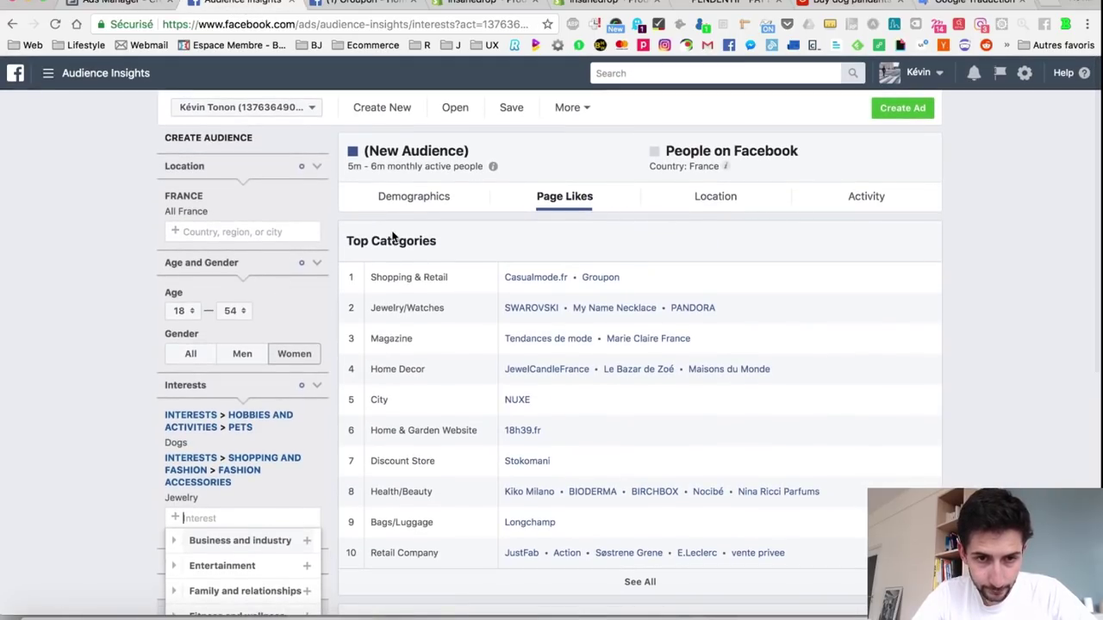
left_click(422, 205)
mouse_move(489, 343)
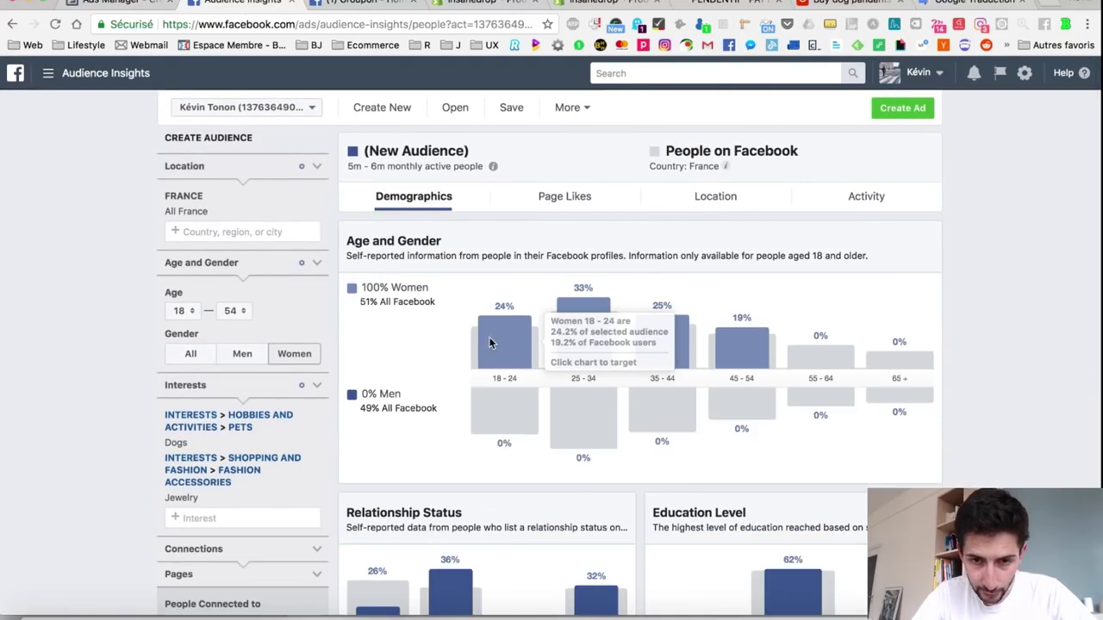
- Switch to Ads Manager and limit the bague ad set's audience to women with a maximum age of 54
left_click(365, 5)
left_click(133, 5)
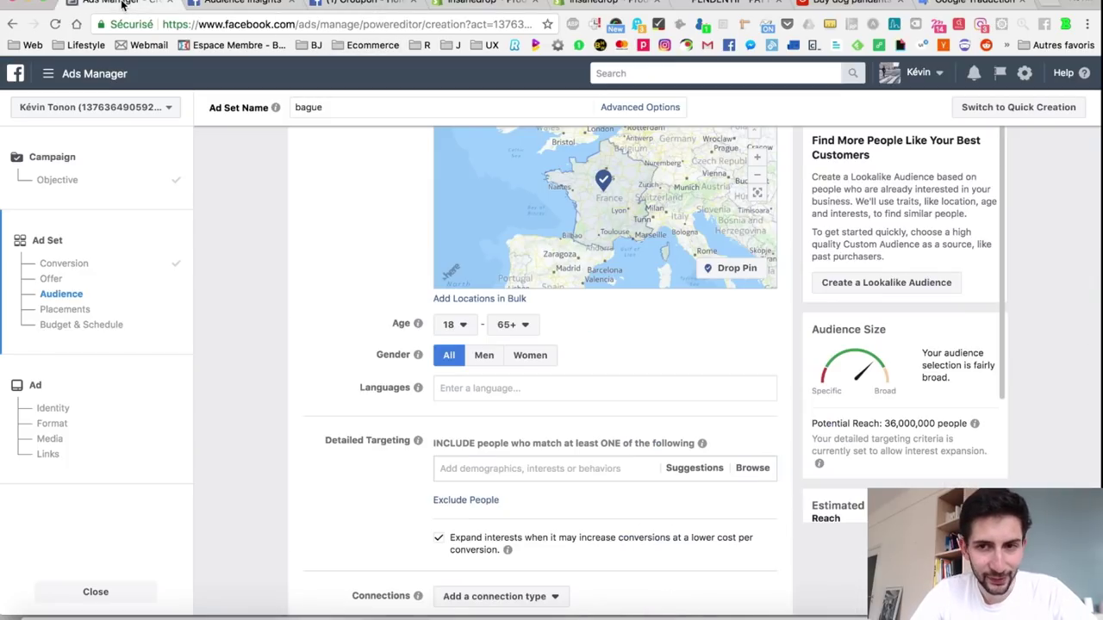
left_click(508, 324)
scroll(520, 371, "up", 2)
left_click(520, 355)
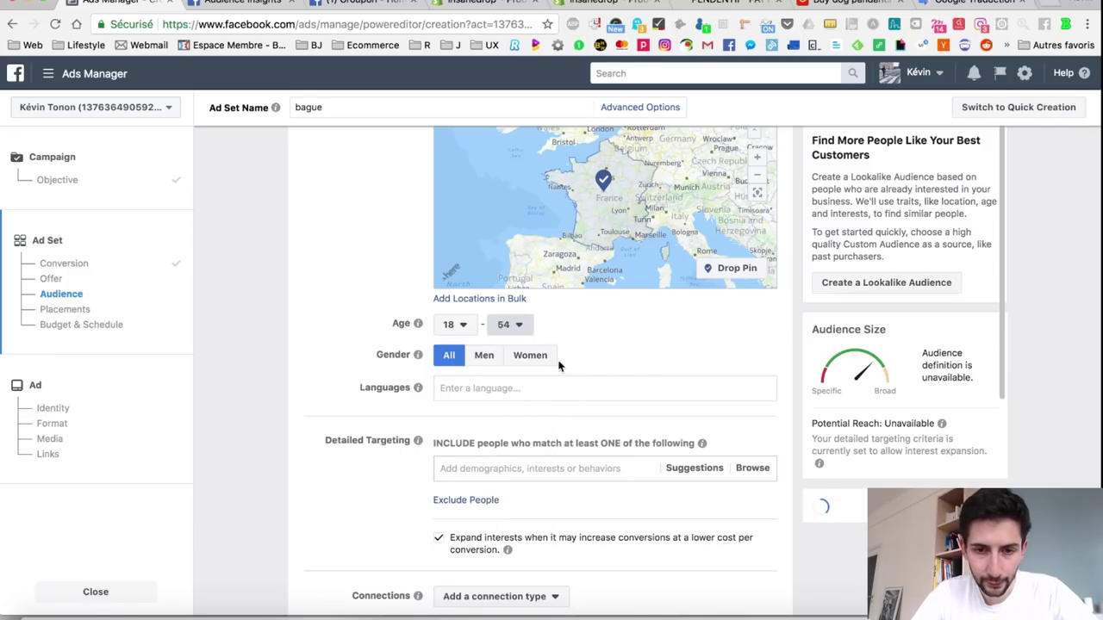
left_click(530, 355)
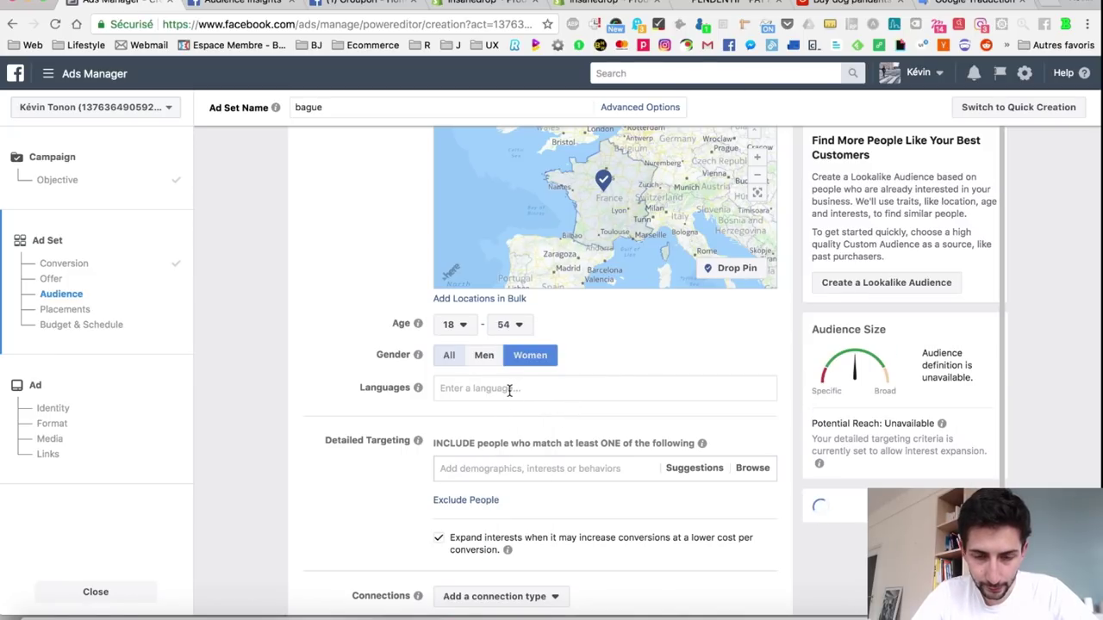
- Set the ad set audience's language to French (All)
left_click(509, 390)
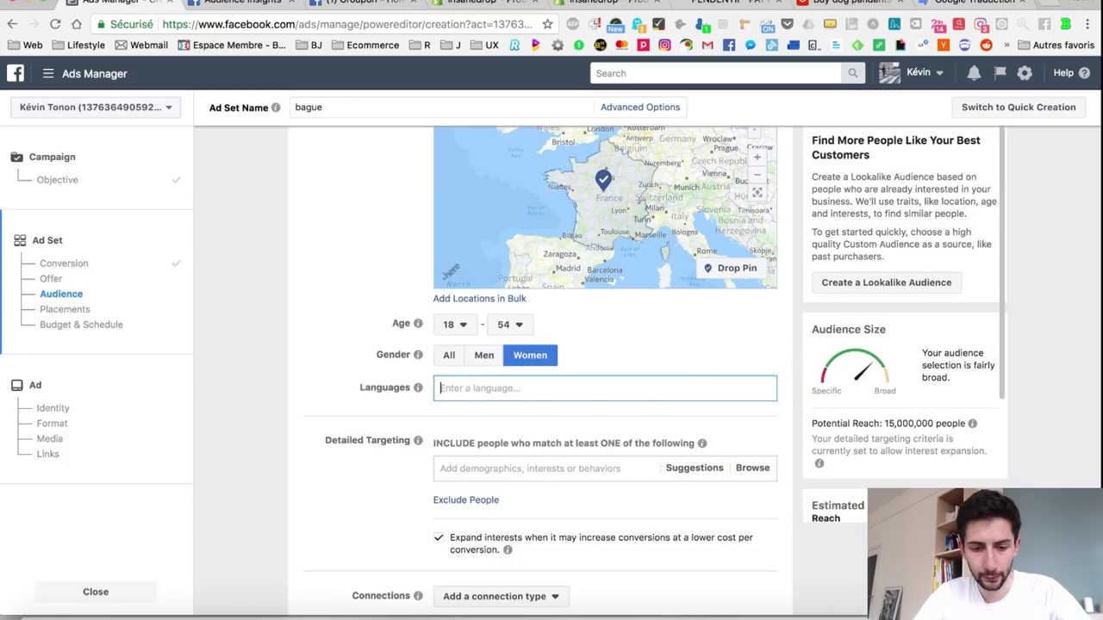
type("fr")
key("Return")
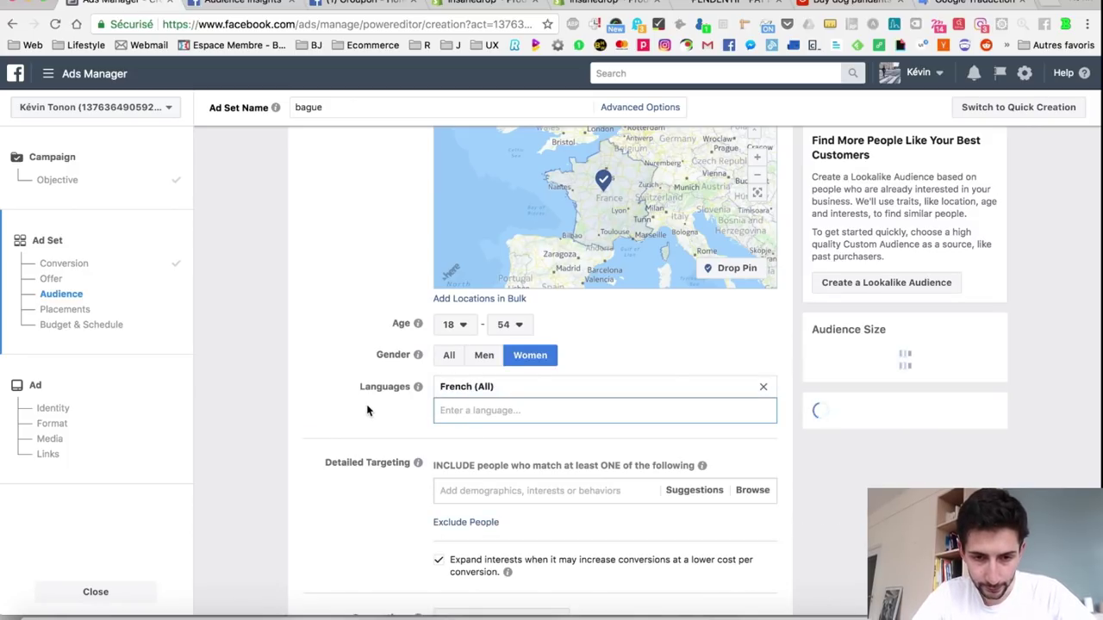
- Include people with the Jewelry interest from Shopping and fashion > Fashion accessories in the ad set's detailed targeting
scroll(367, 411, "down", 3)
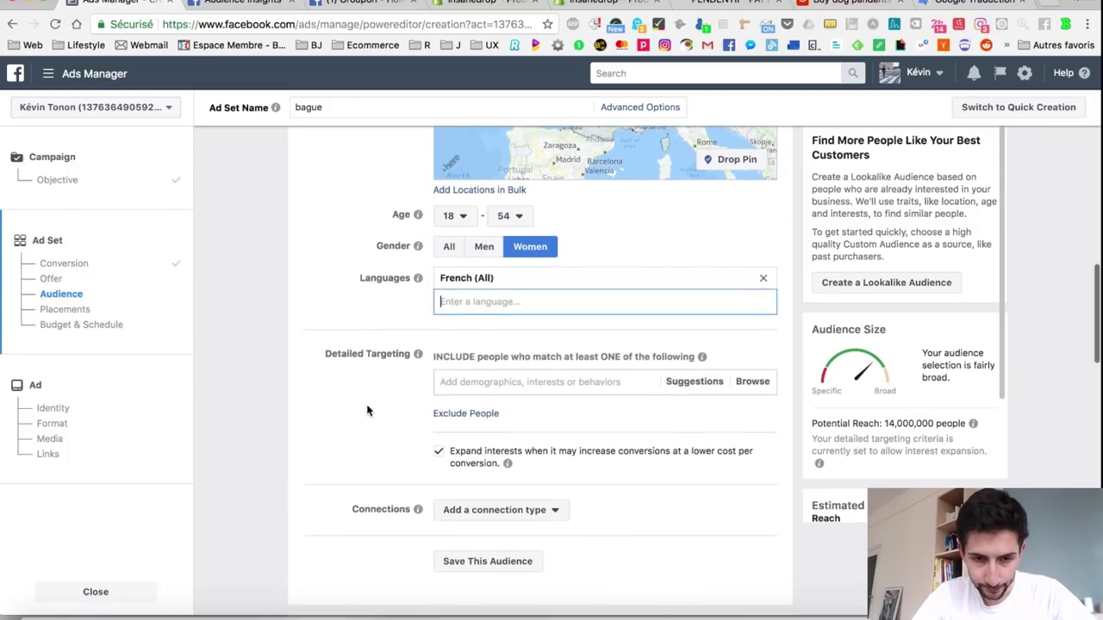
left_click(561, 374)
type("je")
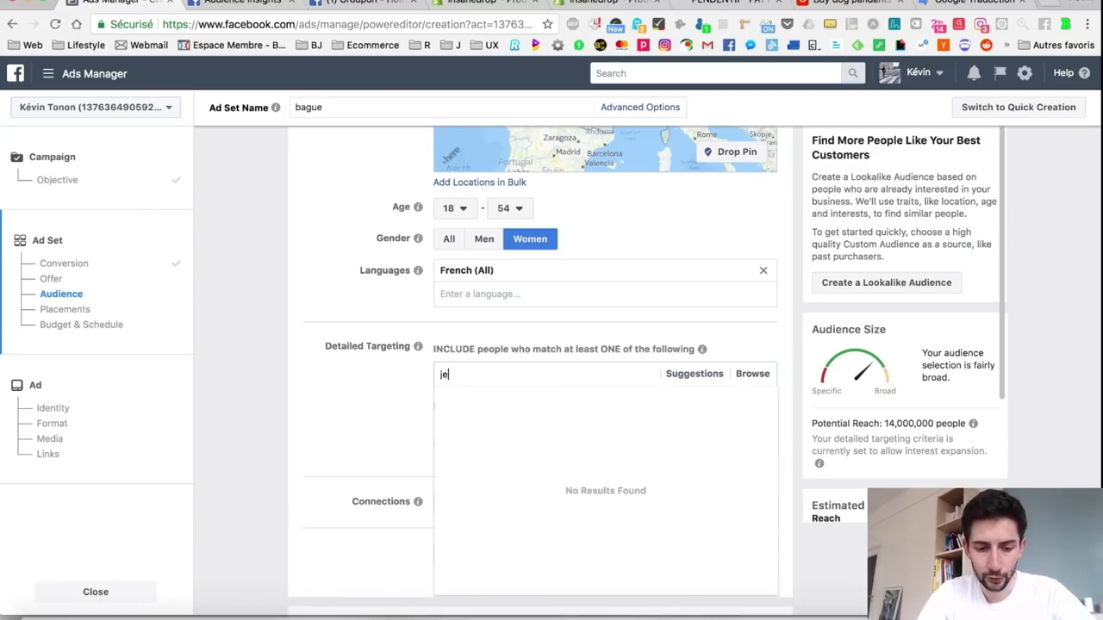
type("w")
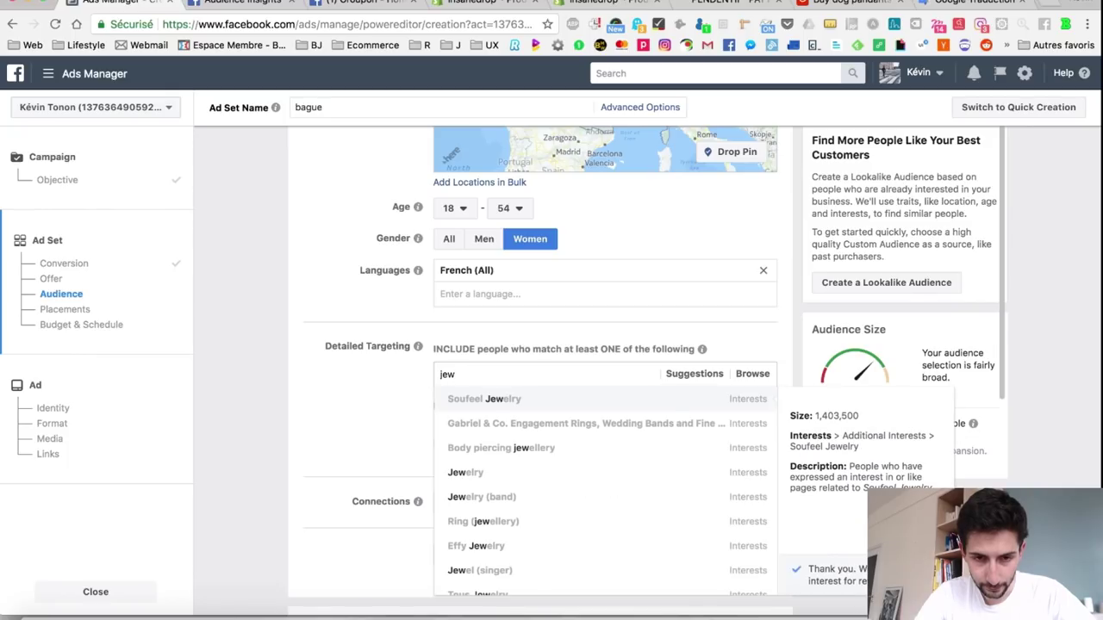
type("elry")
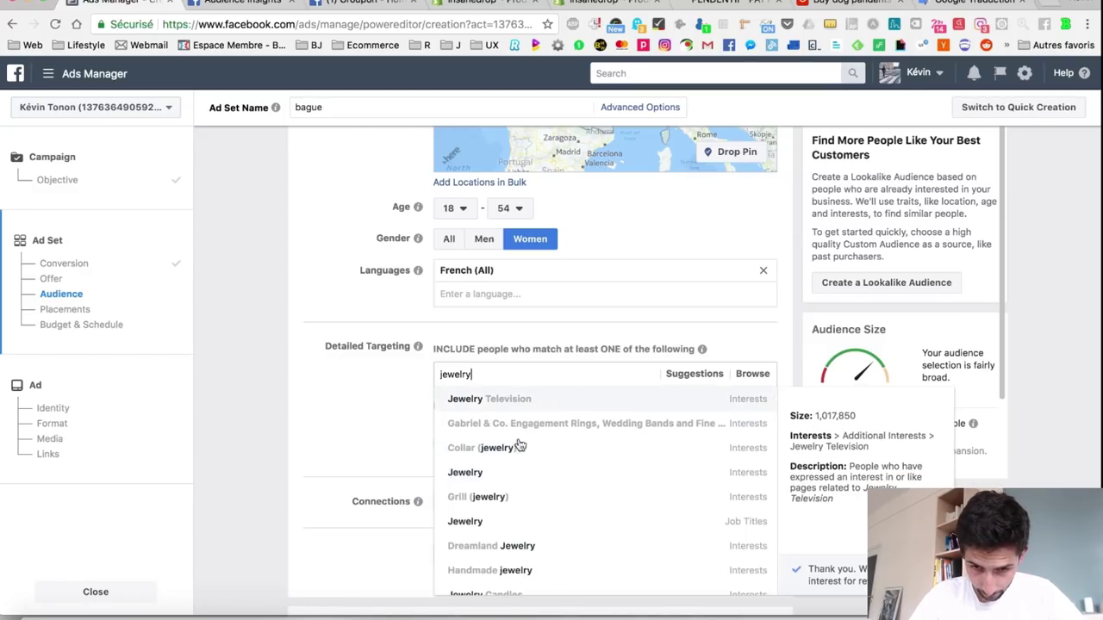
left_click(514, 474)
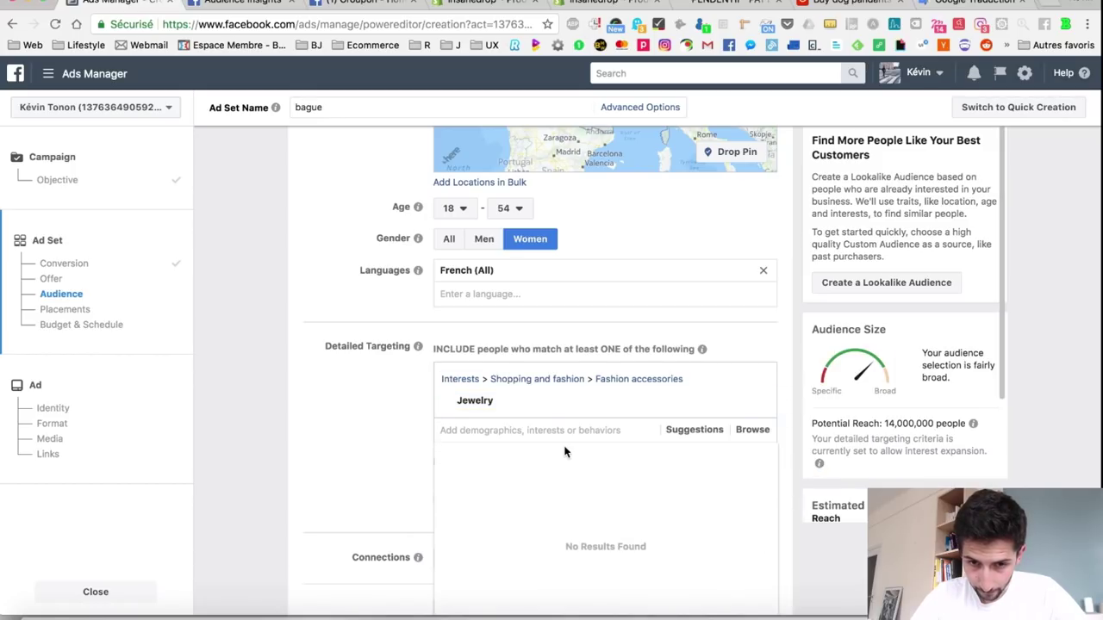
scroll(564, 451, "down", 3)
left_click(365, 340)
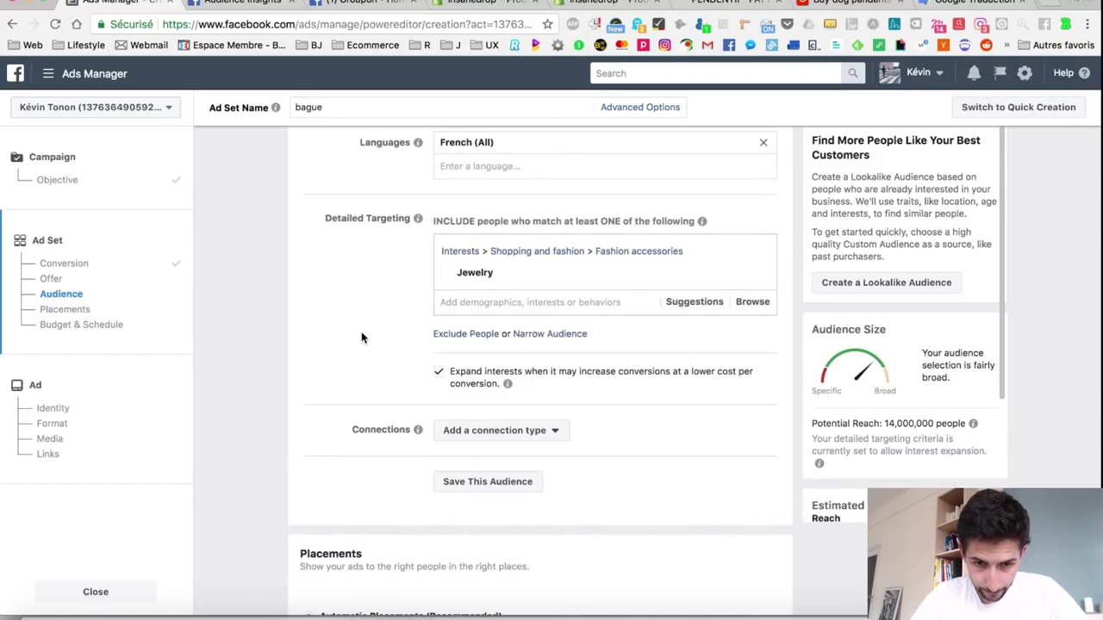
- Compare the potential reach with and without interest expansion, and leave the expansion option turned off
left_click(439, 372)
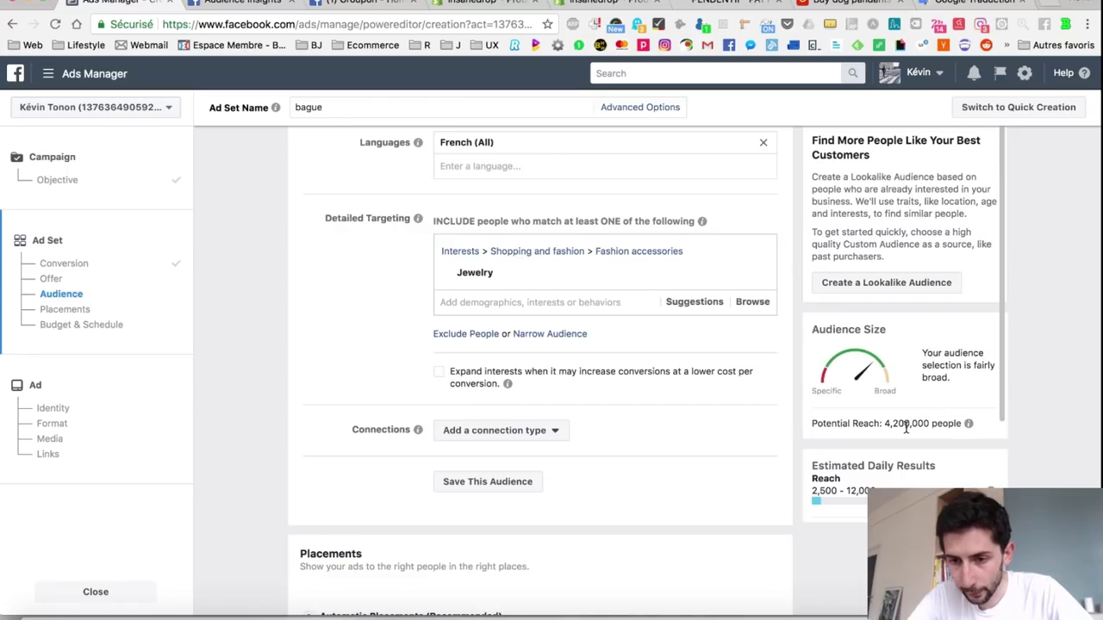
left_click_drag(885, 423, 942, 428)
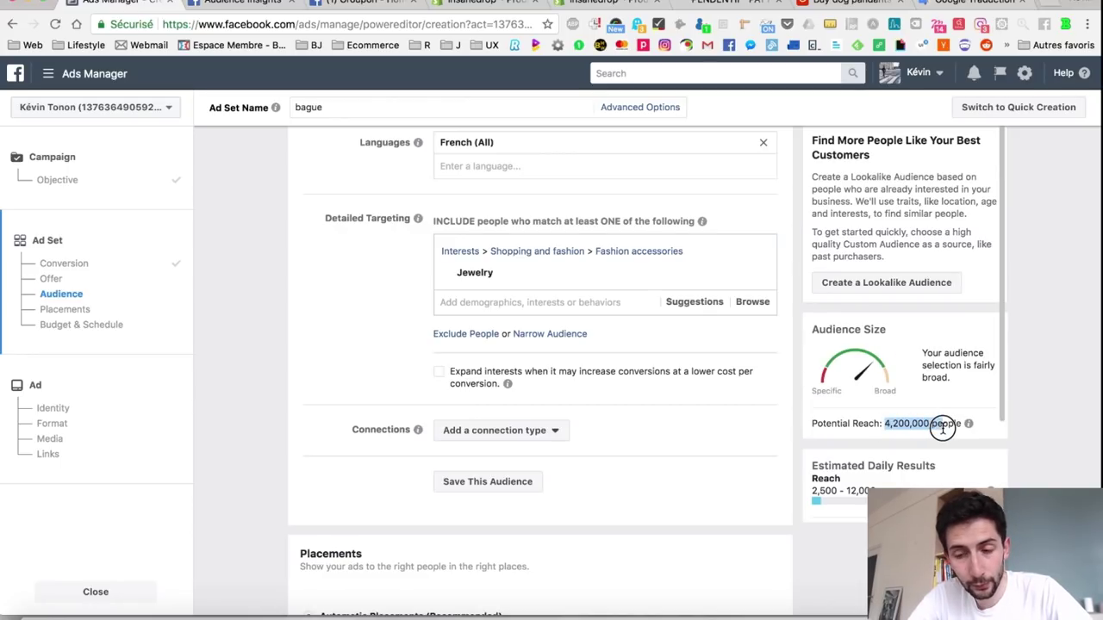
left_click(439, 372)
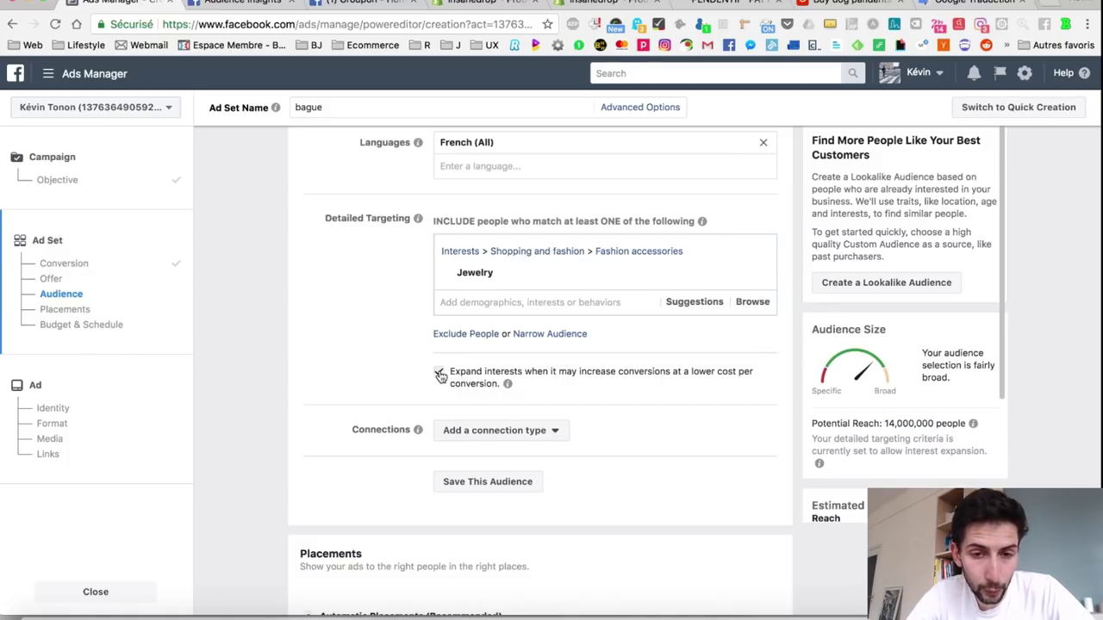
left_click(439, 374)
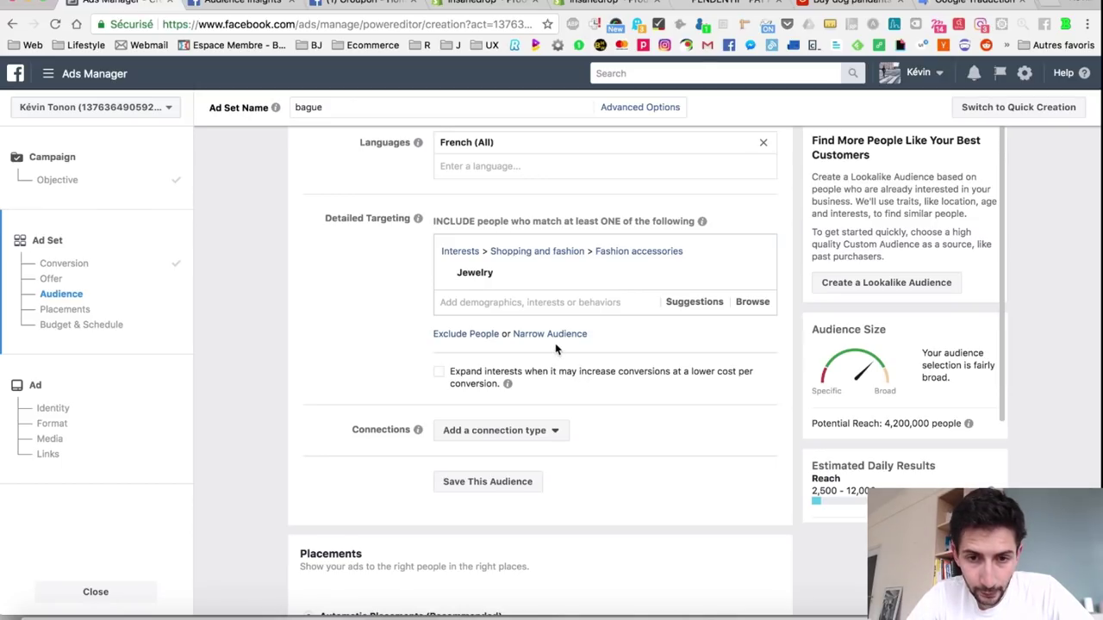
- Narrow the detailed targeting so people must also match the Dogs interest from Hobbies and activities > Pets
mouse_move(466, 274)
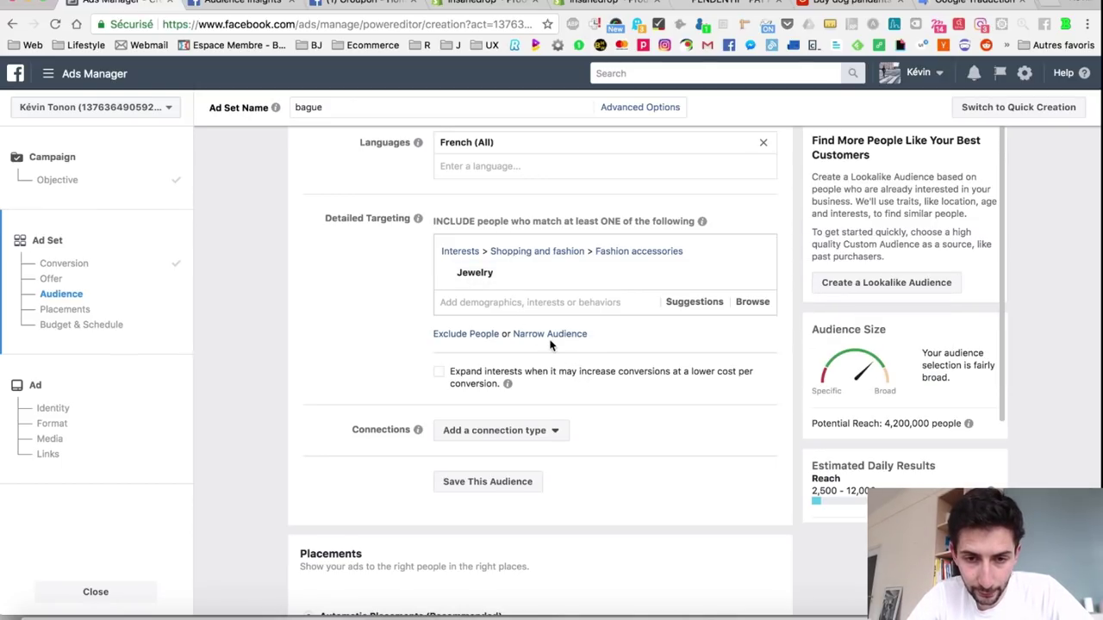
left_click(573, 334)
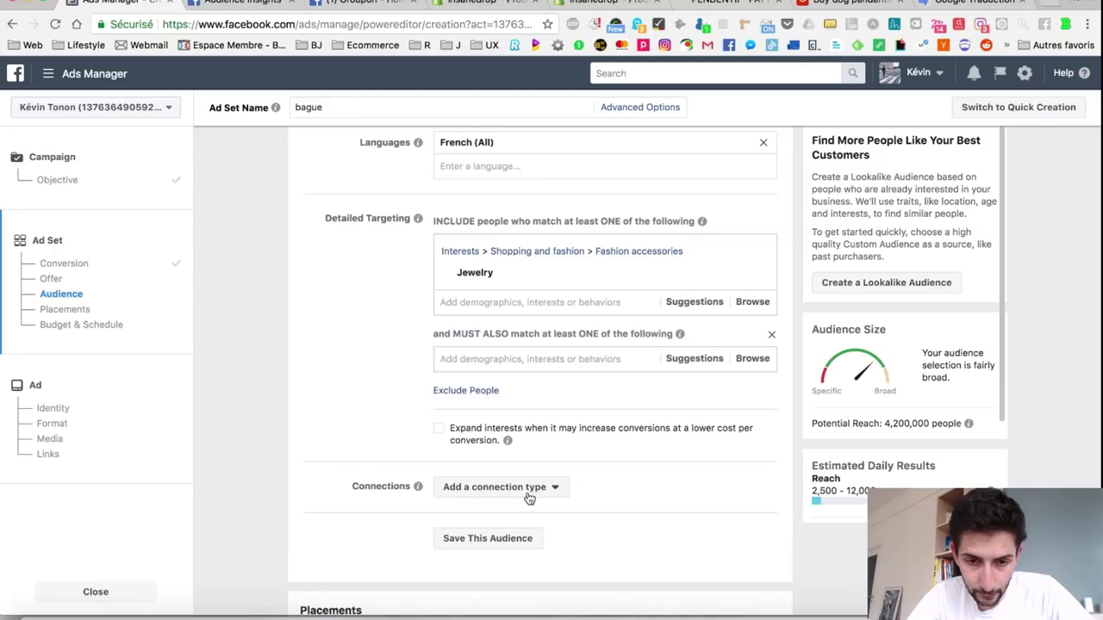
left_click(501, 360)
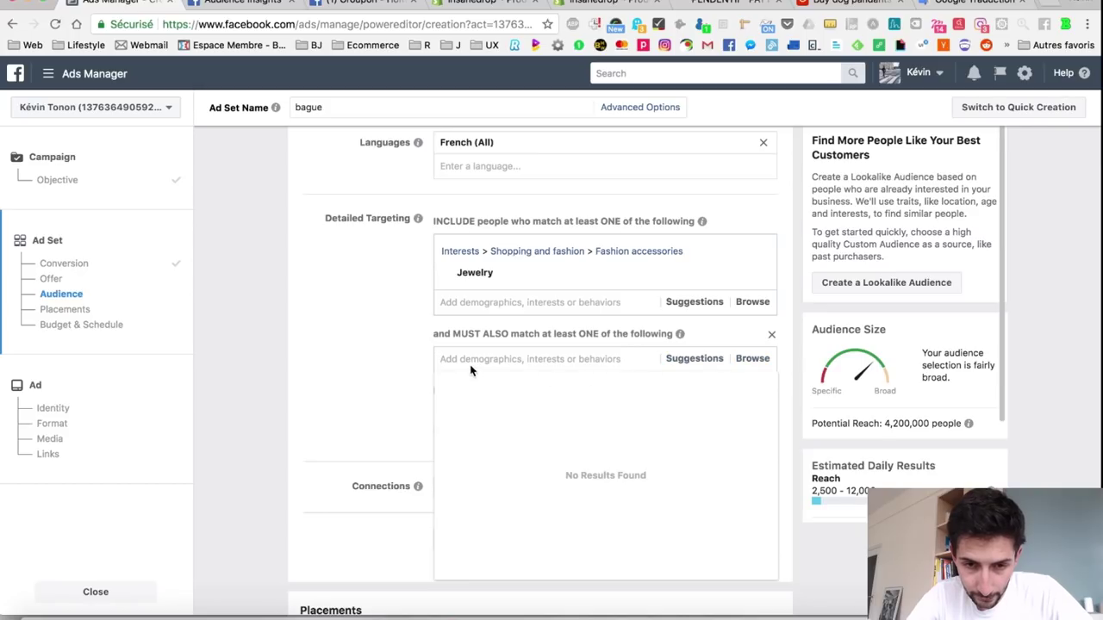
left_click(401, 379)
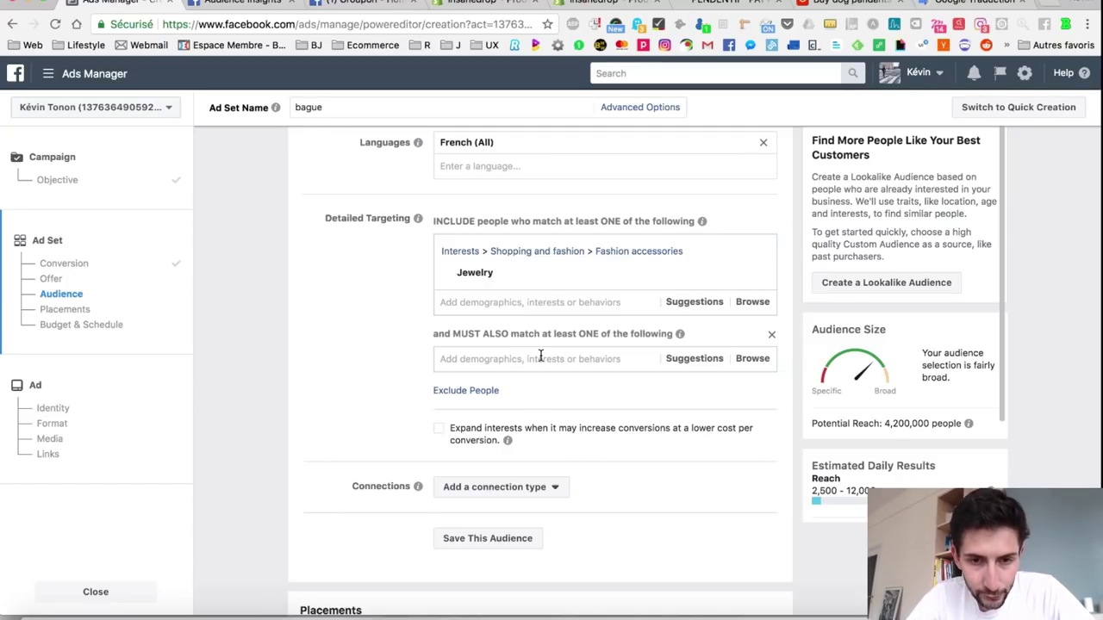
mouse_move(475, 277)
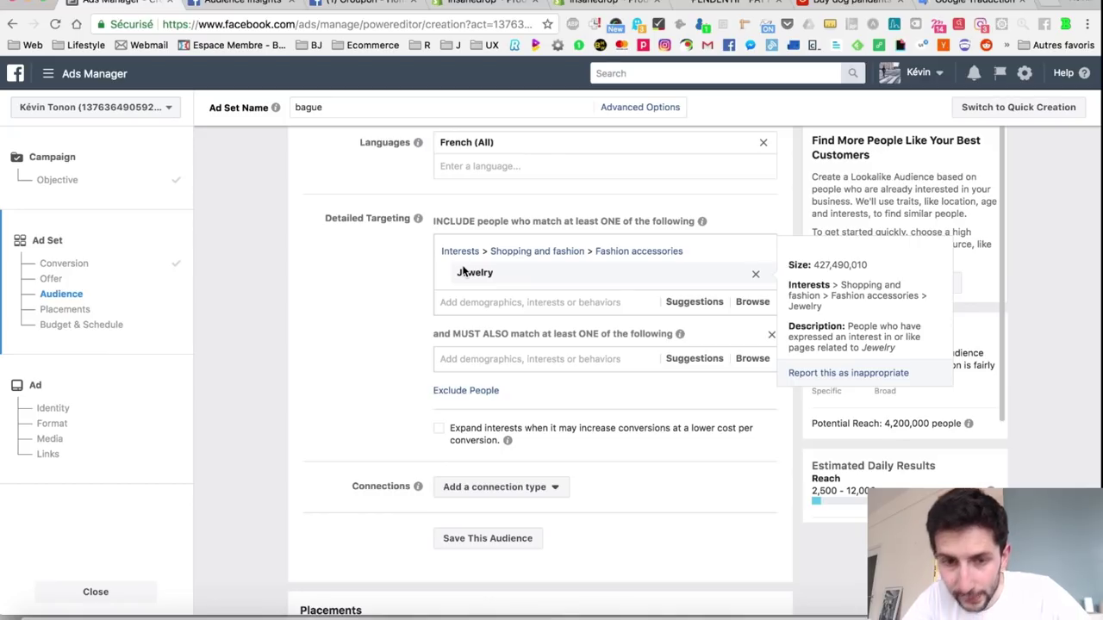
left_click(485, 356)
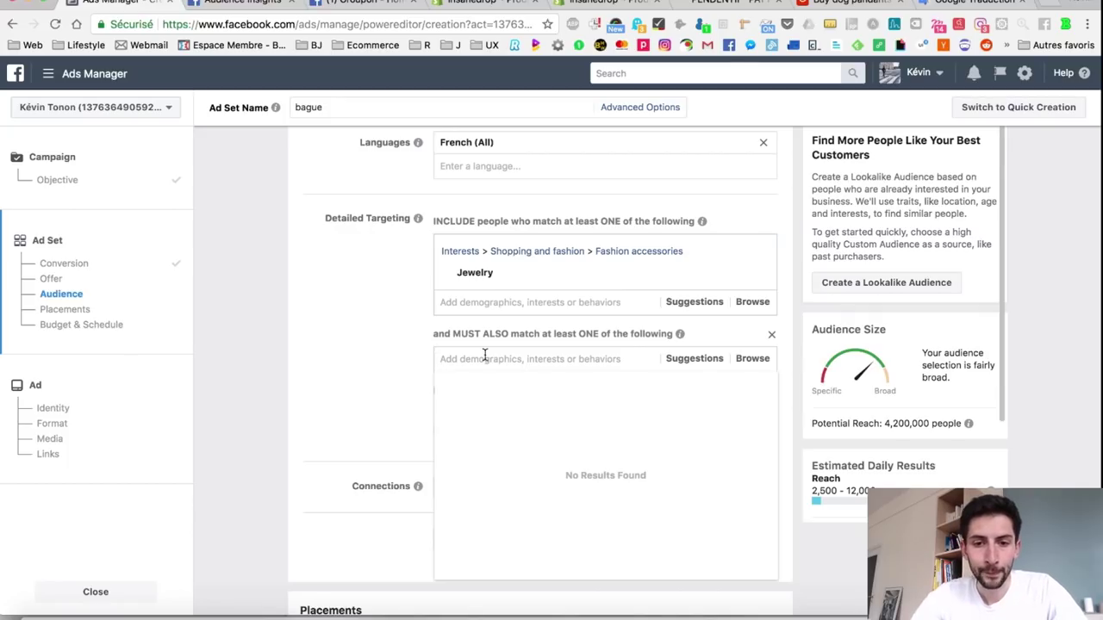
left_click(420, 363)
left_click(465, 358)
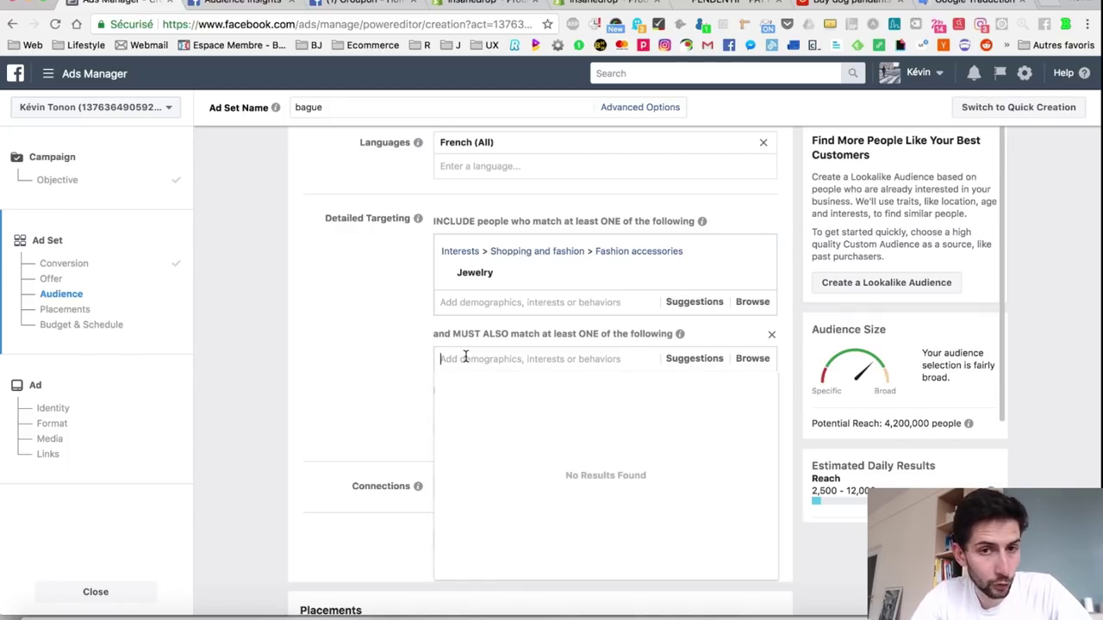
type("dog")
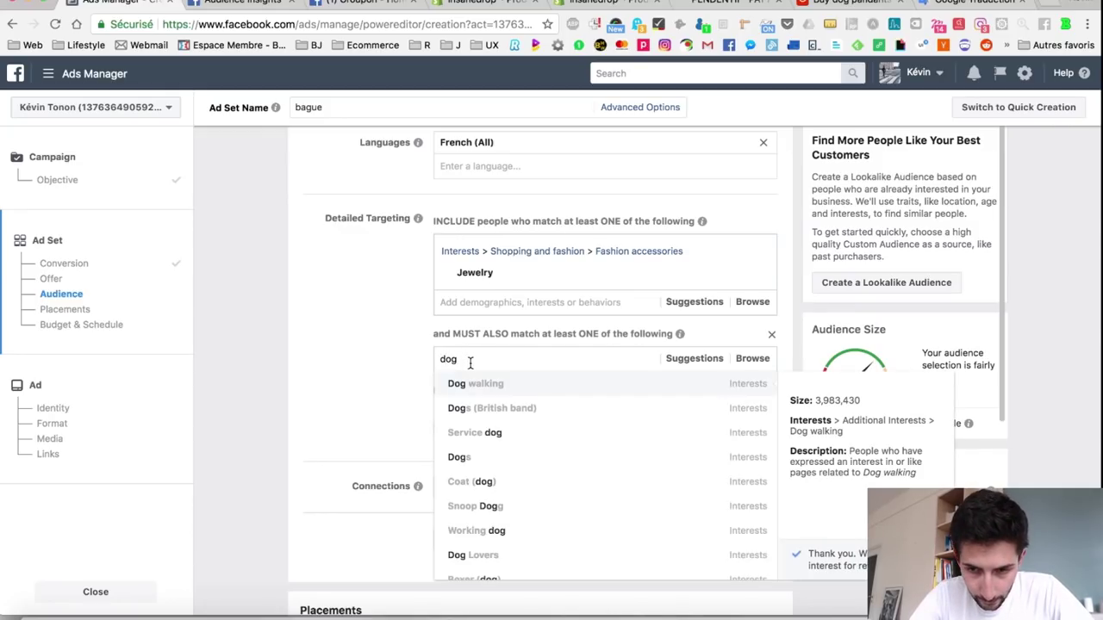
left_click(473, 468)
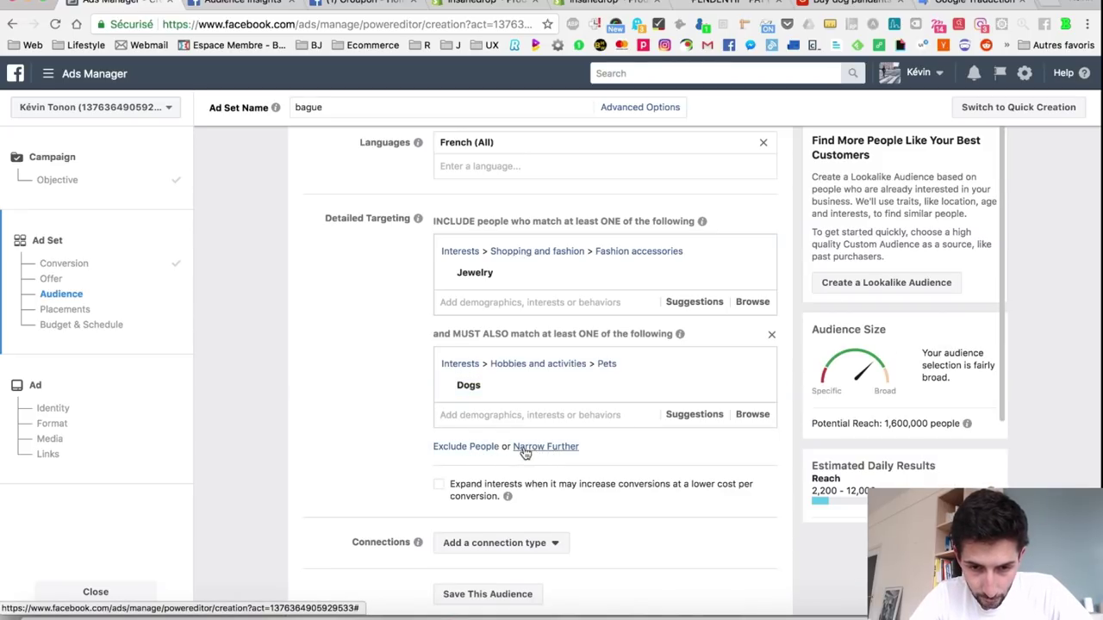
- Narrow the detailed targeting with a third must-also-match group and search its options for "shopping"
left_click(552, 450)
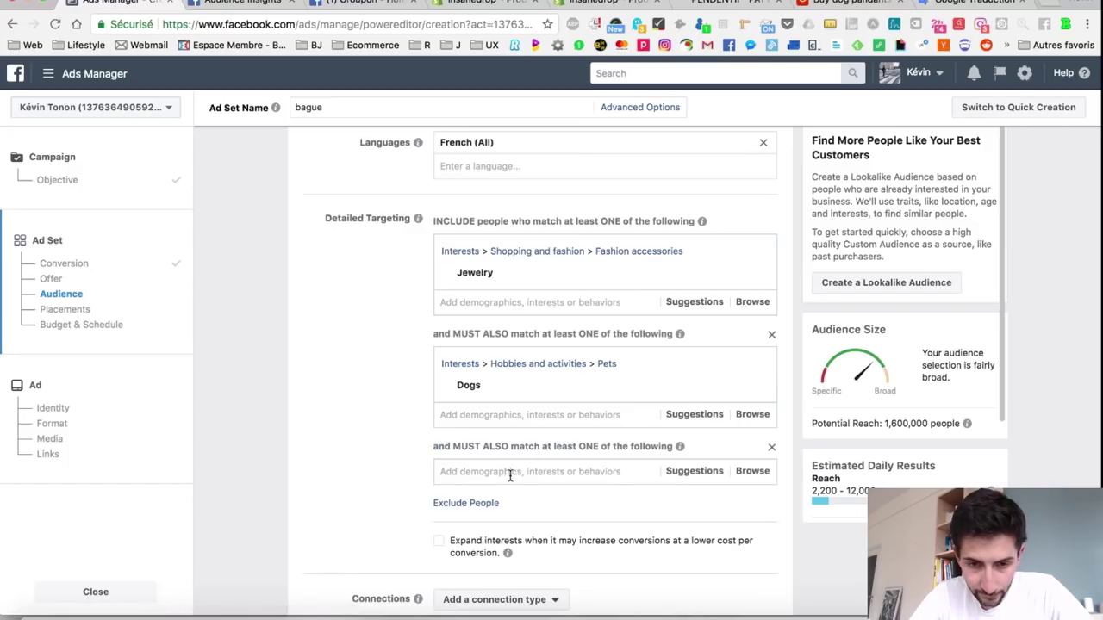
left_click(510, 474)
type("shopin")
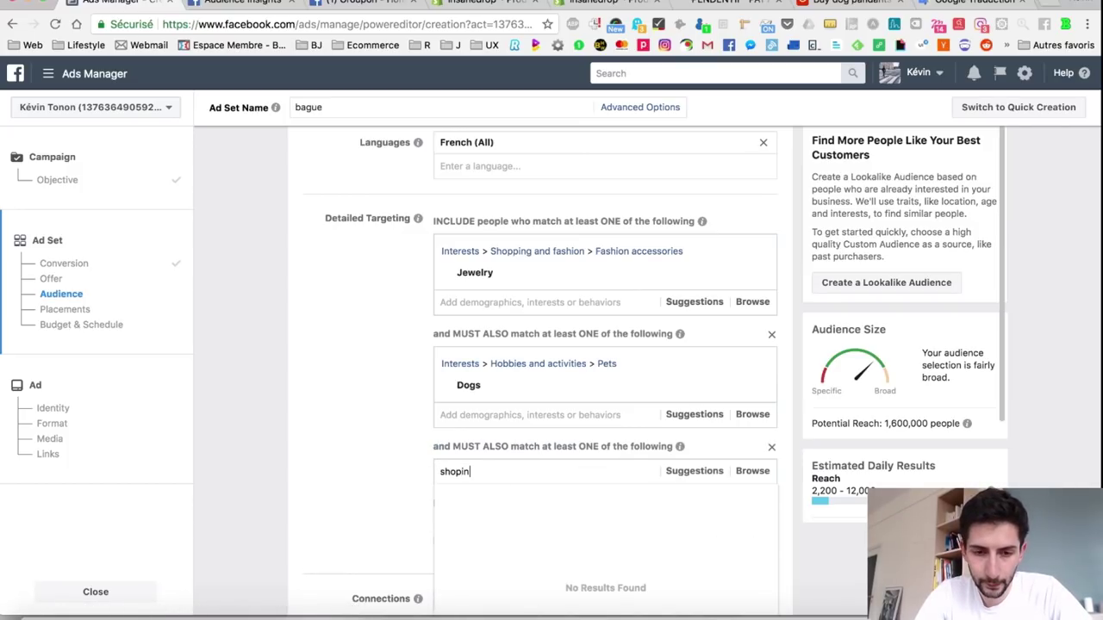
key("BackSpace")
key("BackSpace")
type("p")
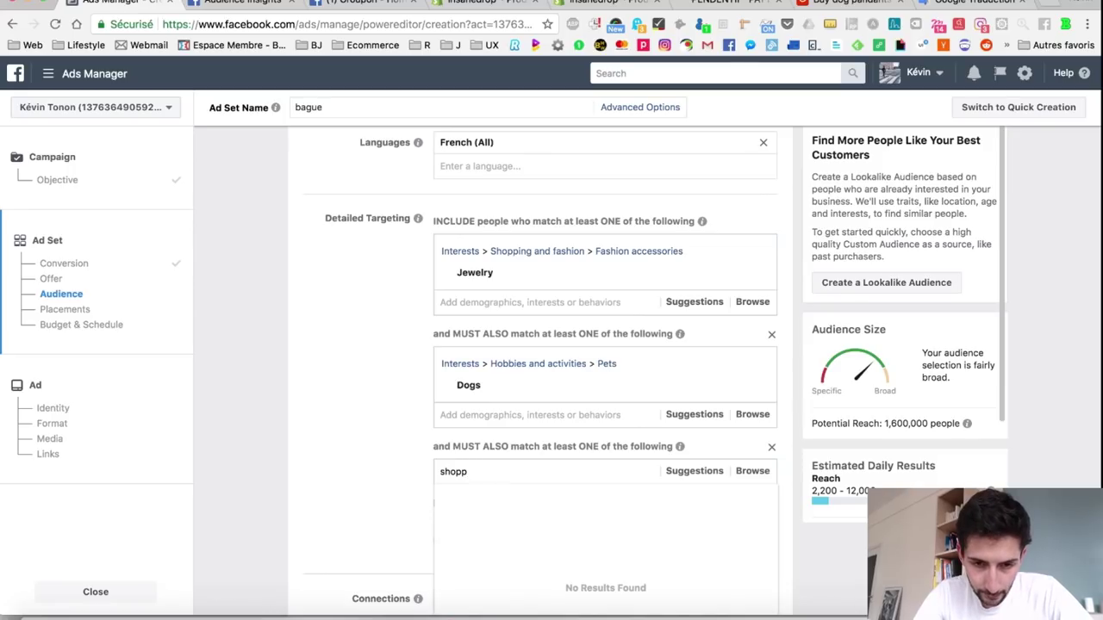
type("ing")
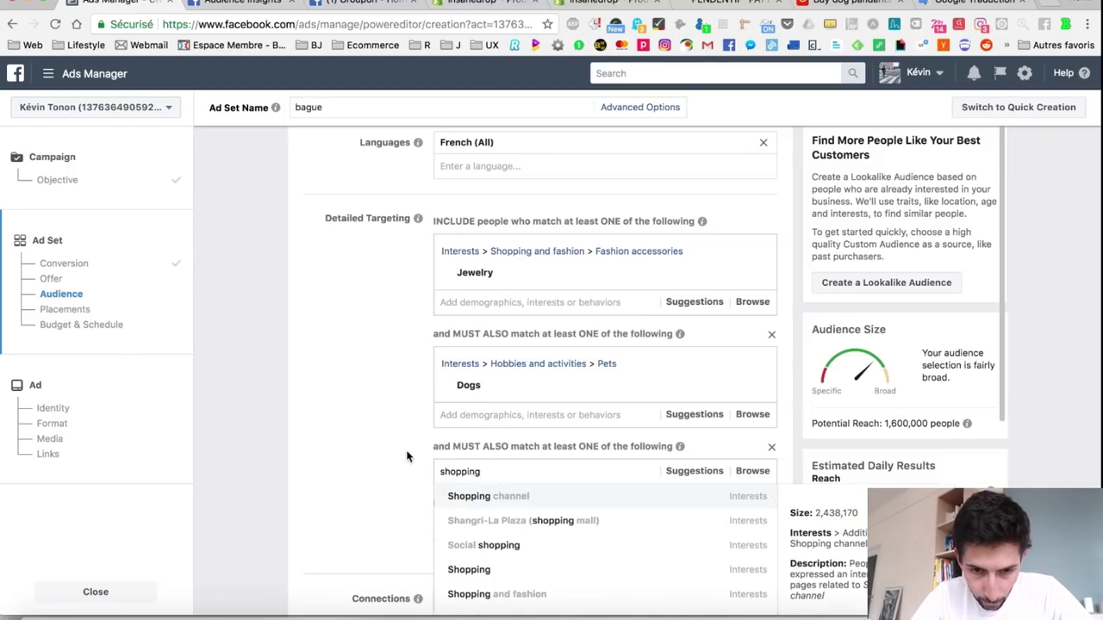
scroll(402, 451, "down", 2)
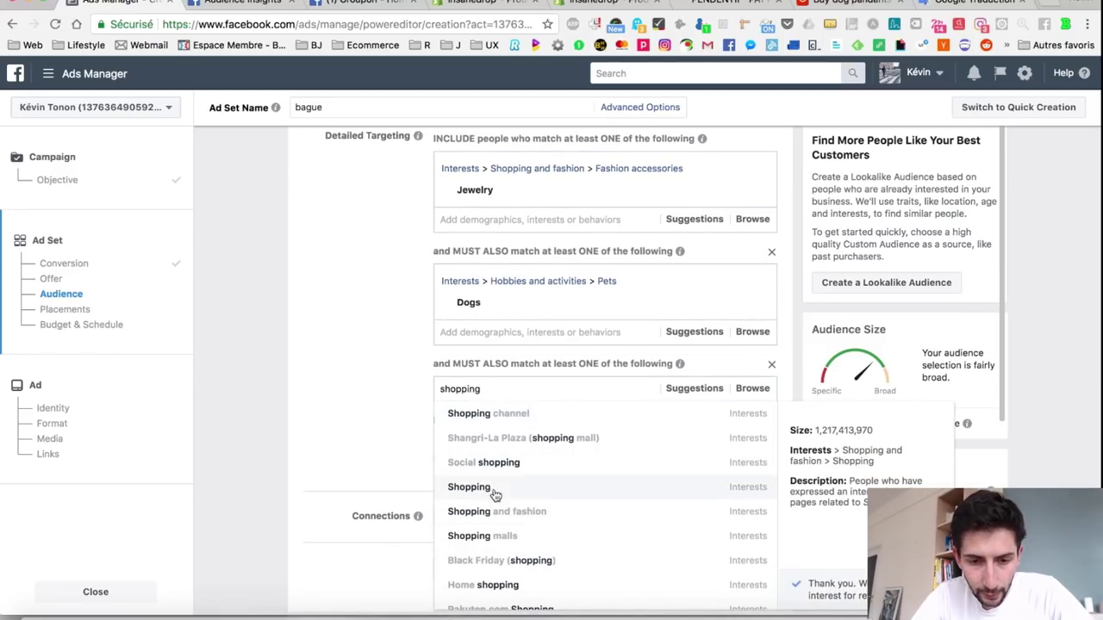
- Examine the Behaviors categories available for the third group, including Intentioniste and Produits animaliers under Comportements d'achat, and Anniversary
left_click(746, 390)
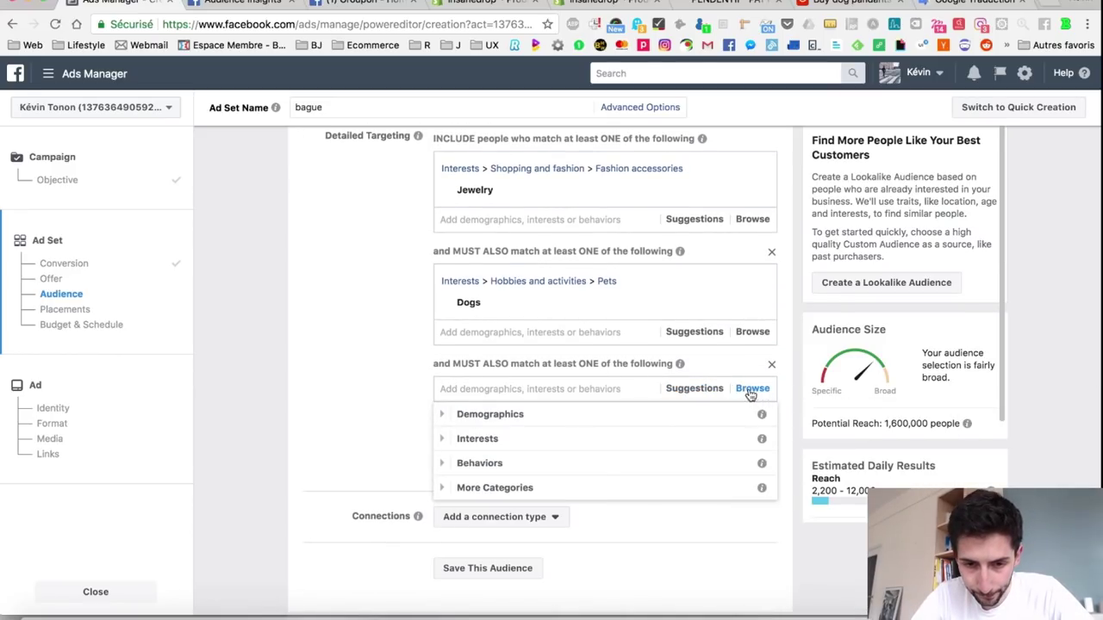
left_click(441, 467)
left_click(446, 468)
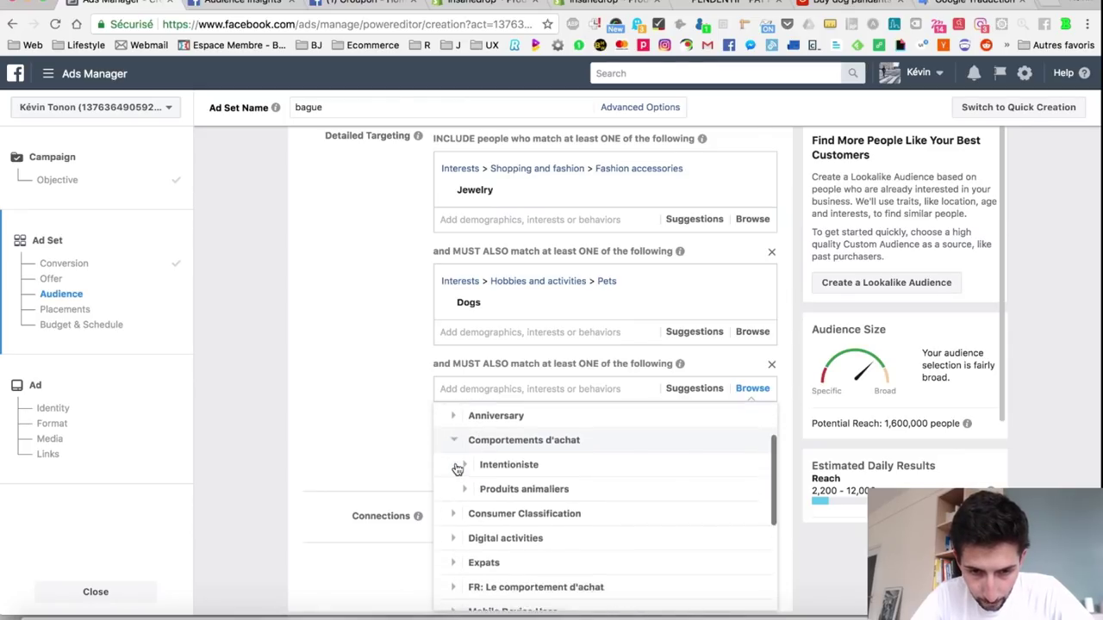
left_click(465, 468)
scroll(468, 468, "down", 1)
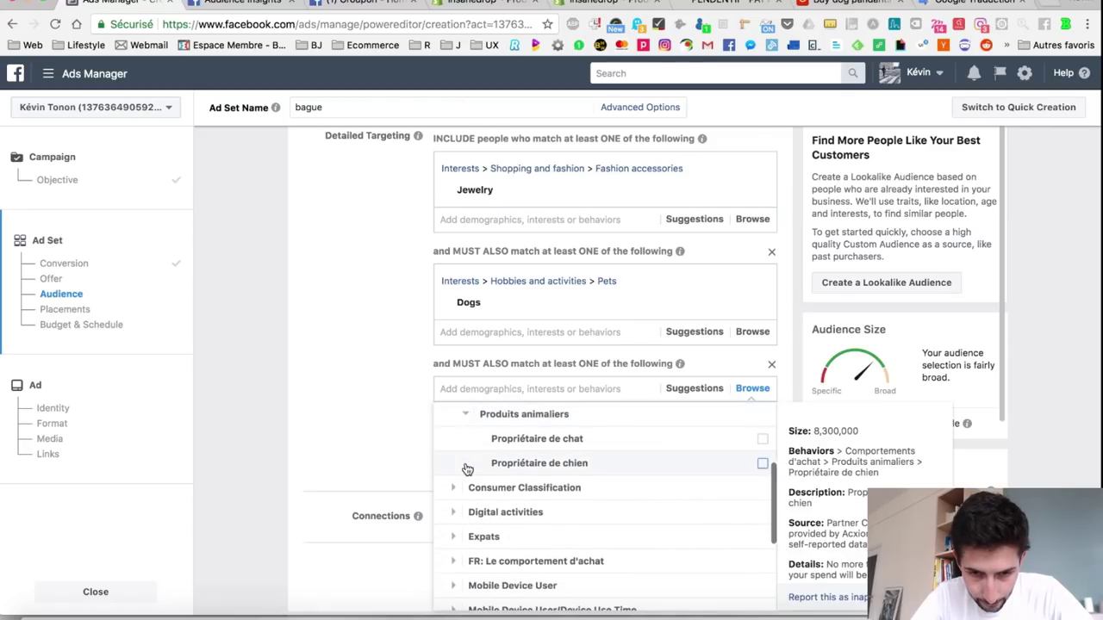
scroll(466, 465, "up", 1)
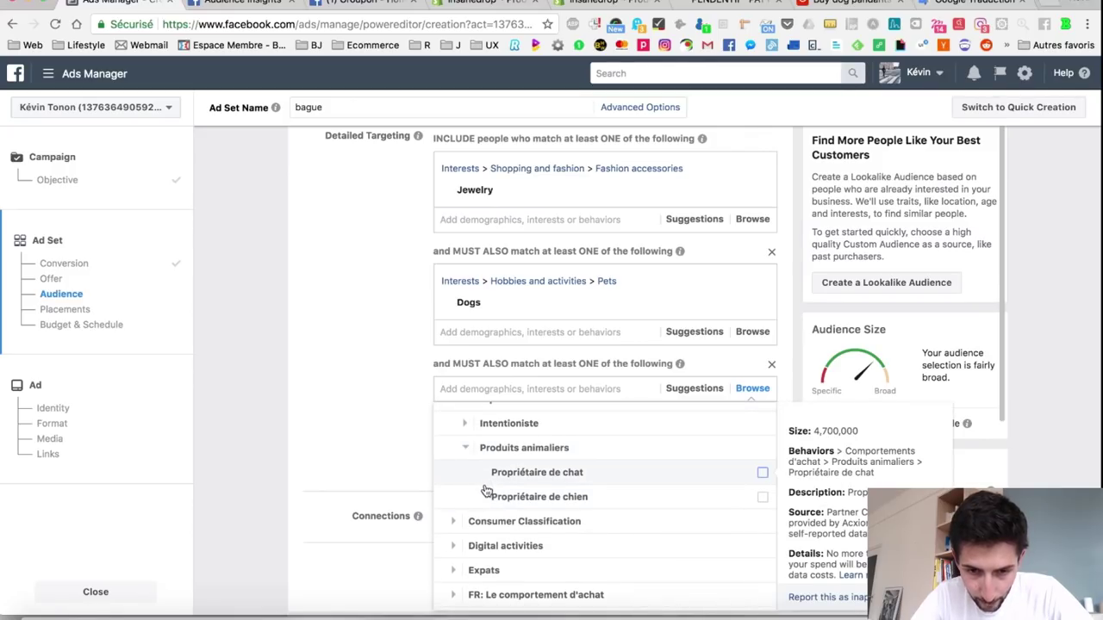
left_click(464, 423)
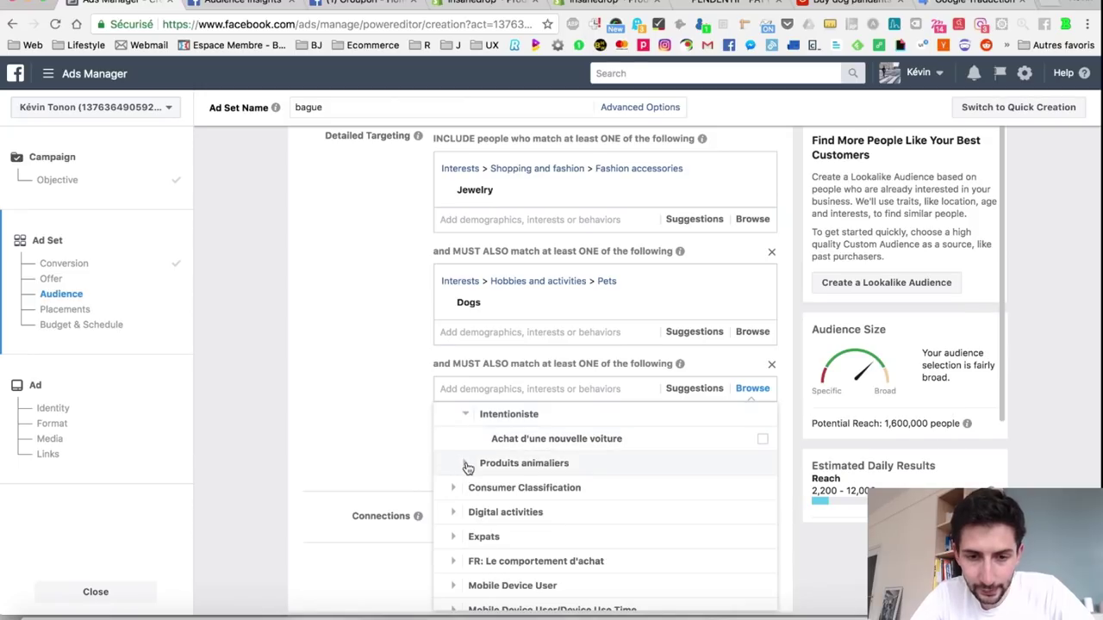
left_click(467, 463)
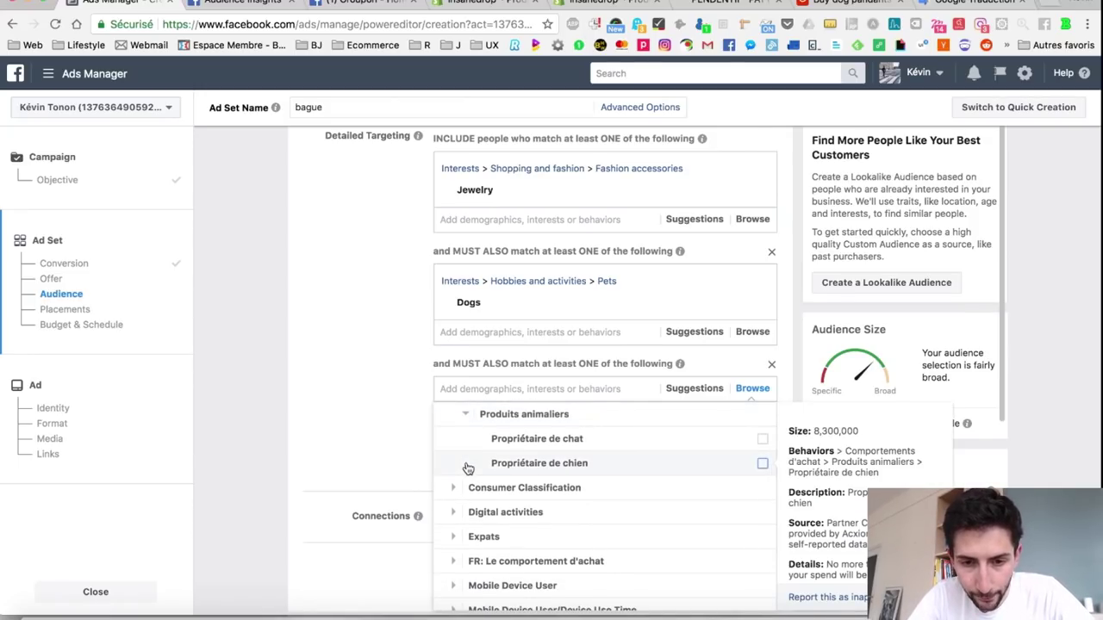
scroll(467, 468, "up", 3)
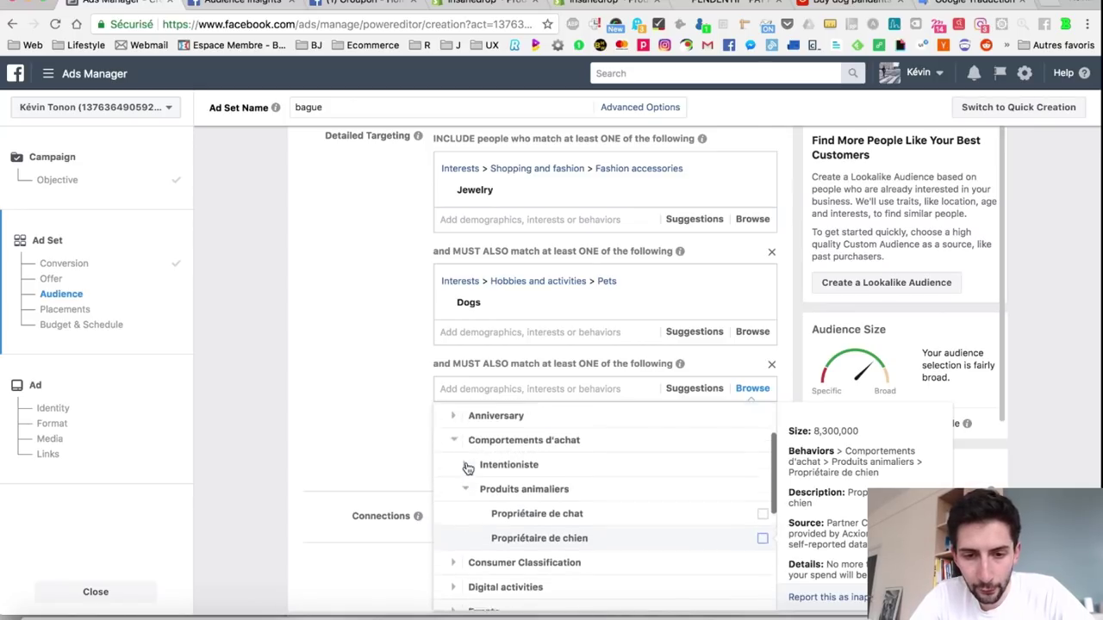
scroll(467, 468, "up", 2)
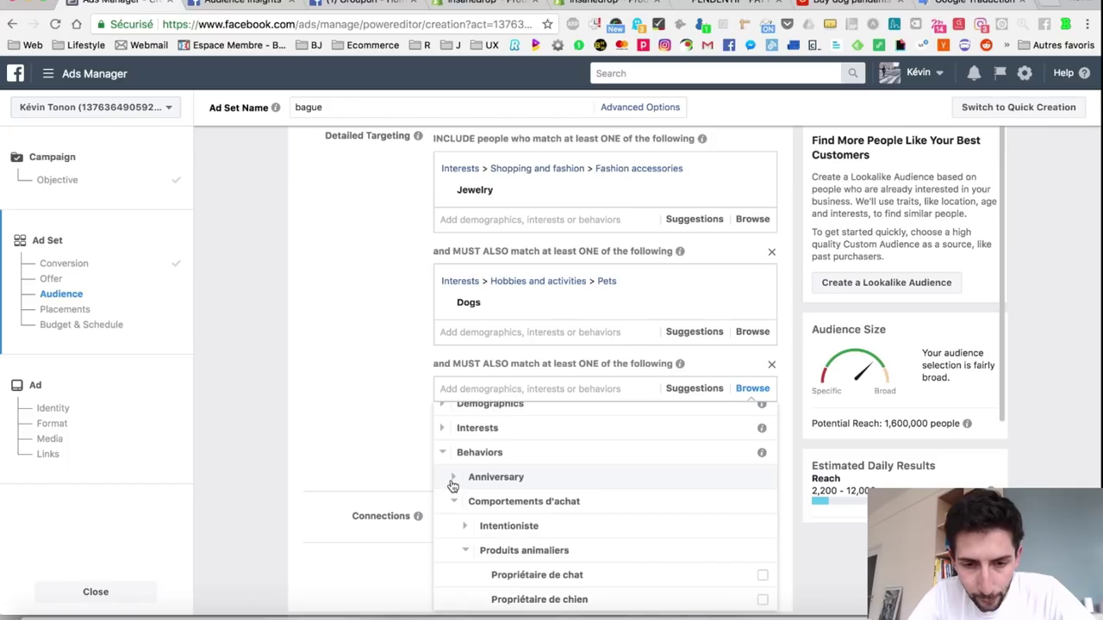
left_click(455, 483)
mouse_move(517, 442)
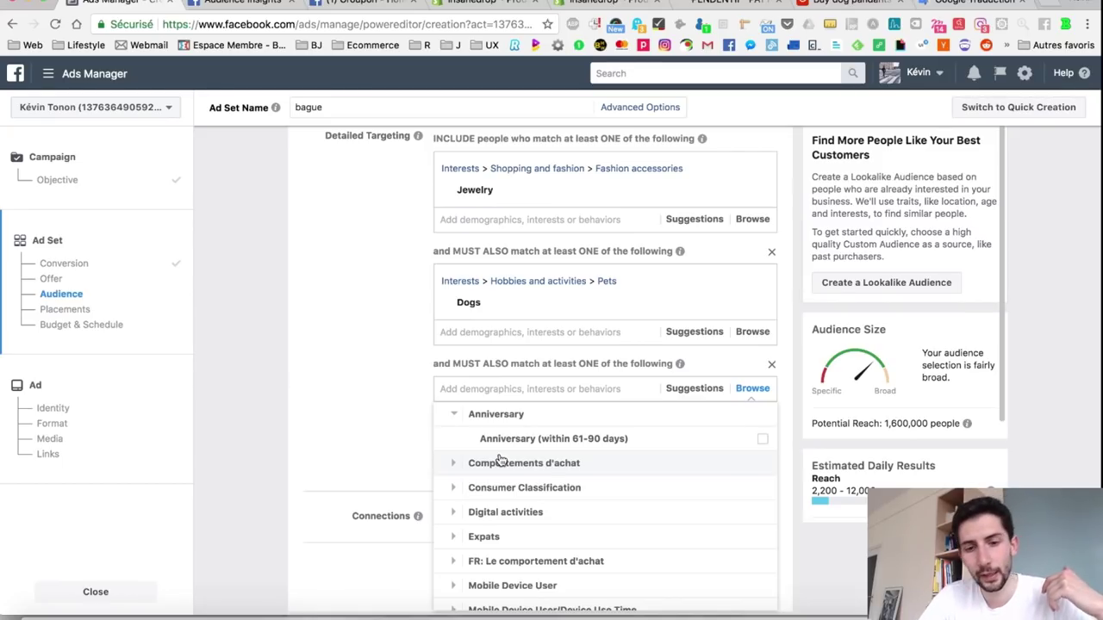
mouse_move(513, 450)
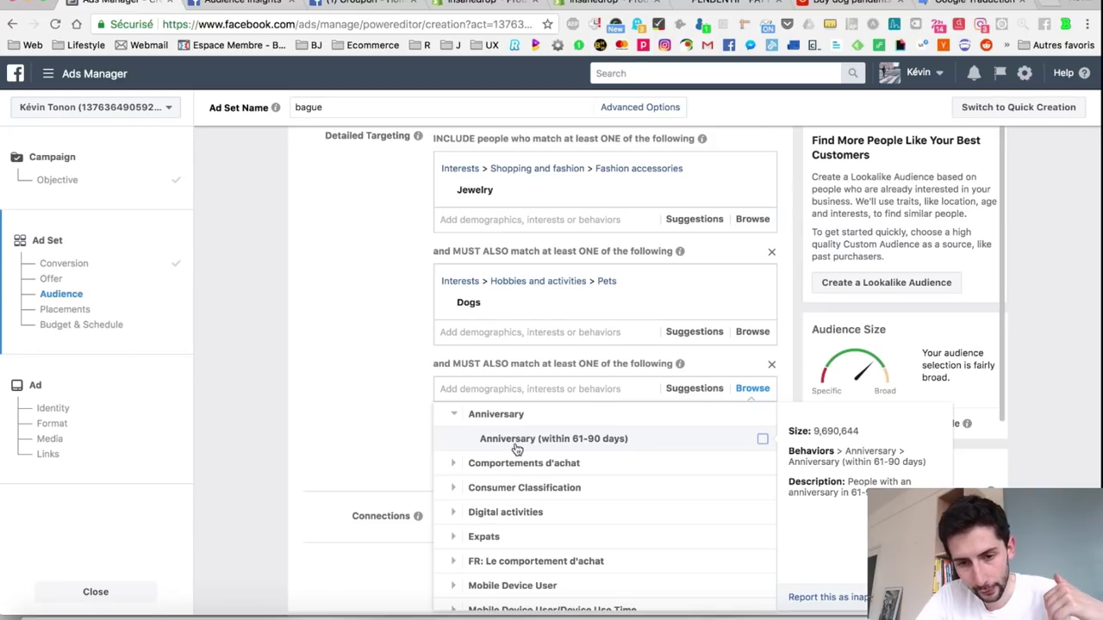
left_click(457, 418)
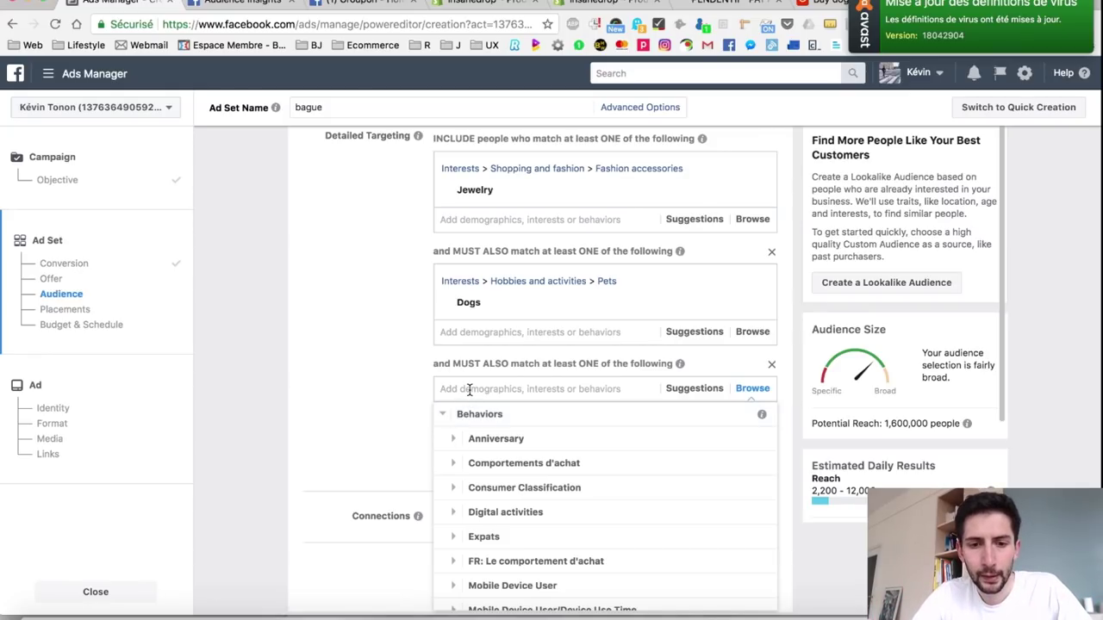
left_click(443, 417)
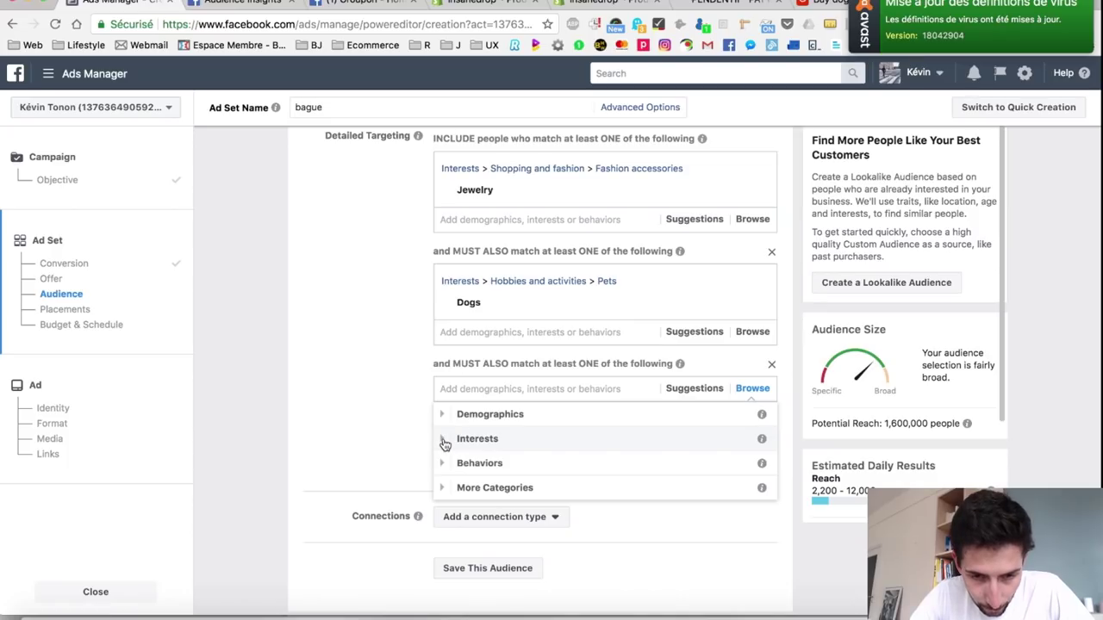
- Add the Online shopping interest from Shopping and fashion > Shopping to the third must-also-match group
left_click(443, 441)
scroll(445, 445, "down", 3)
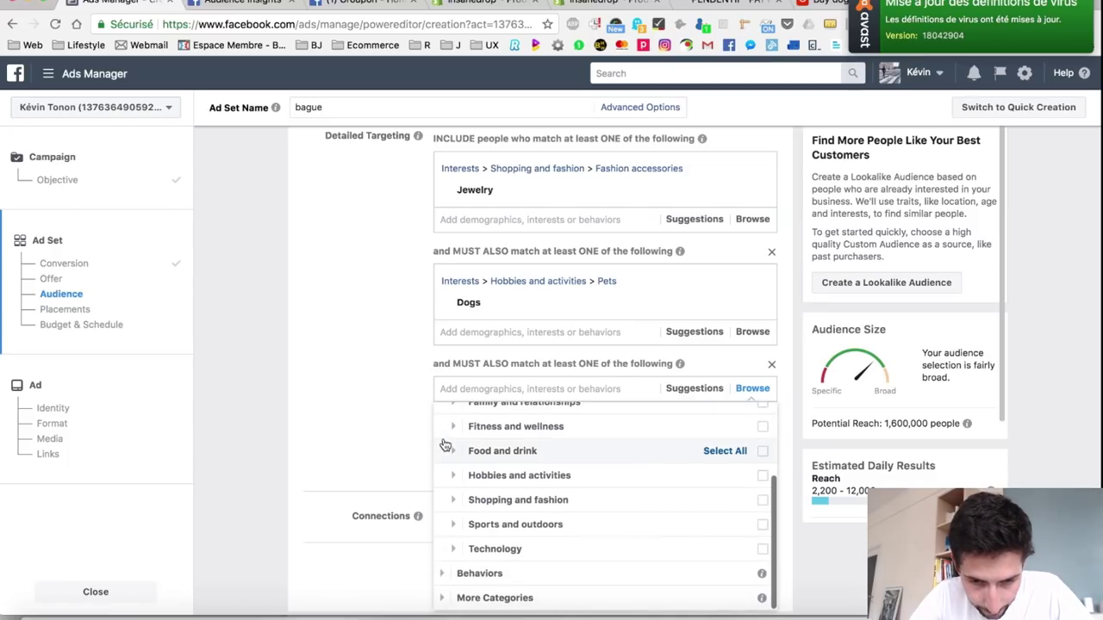
left_click(453, 500)
scroll(459, 483, "down", 1)
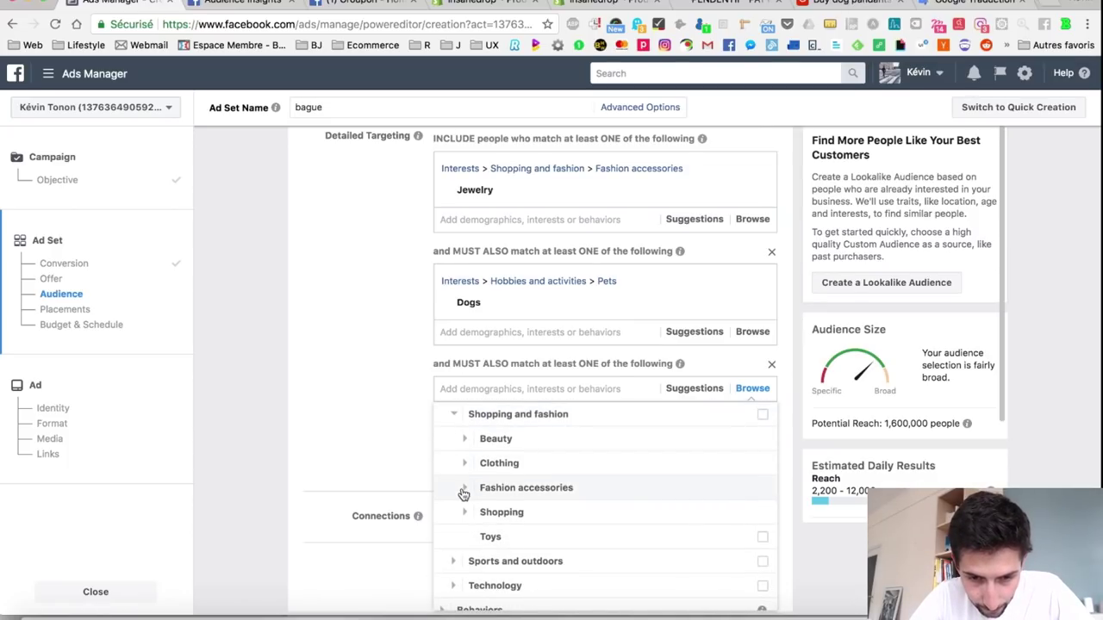
left_click(466, 512)
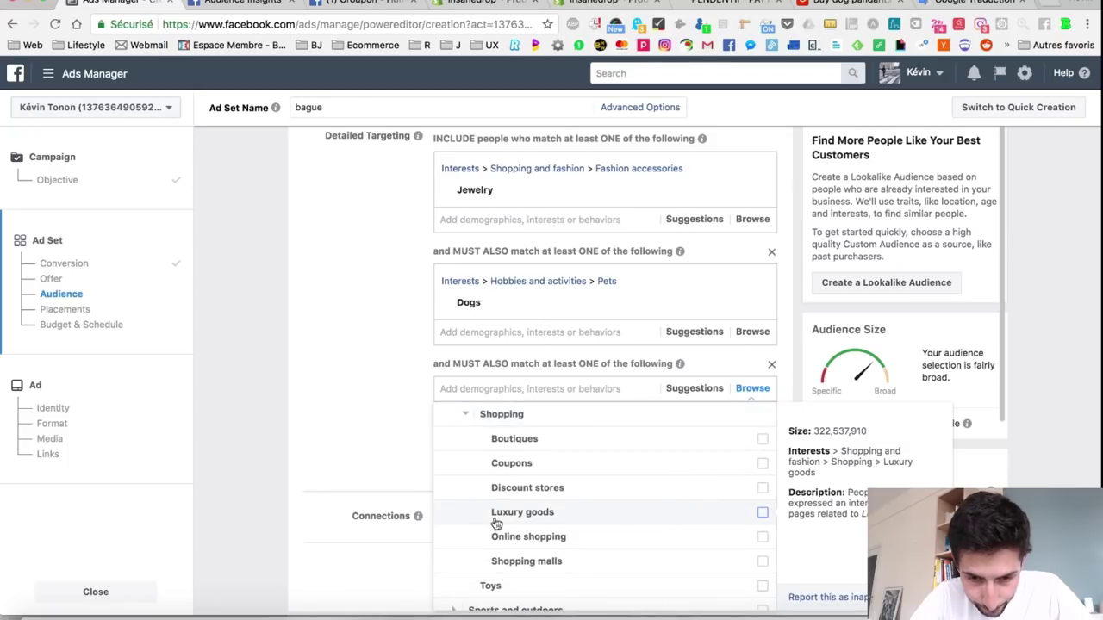
left_click(762, 537)
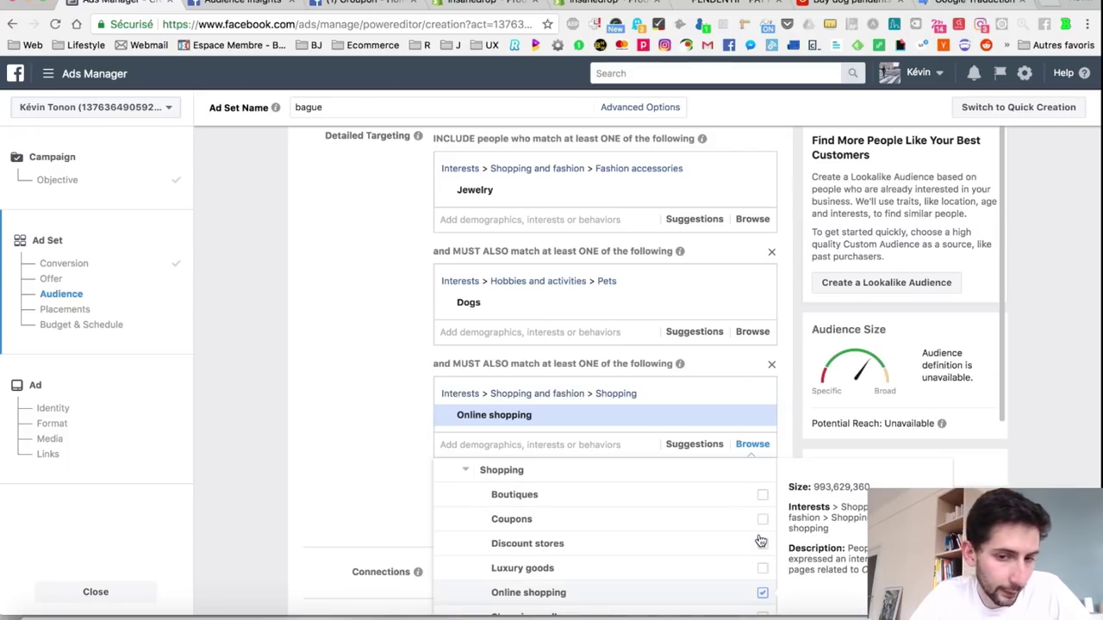
- Add the Engaged Shoppers purchase behavior alongside Online shopping in the third group and check the potential reach
left_click(556, 443)
type("en")
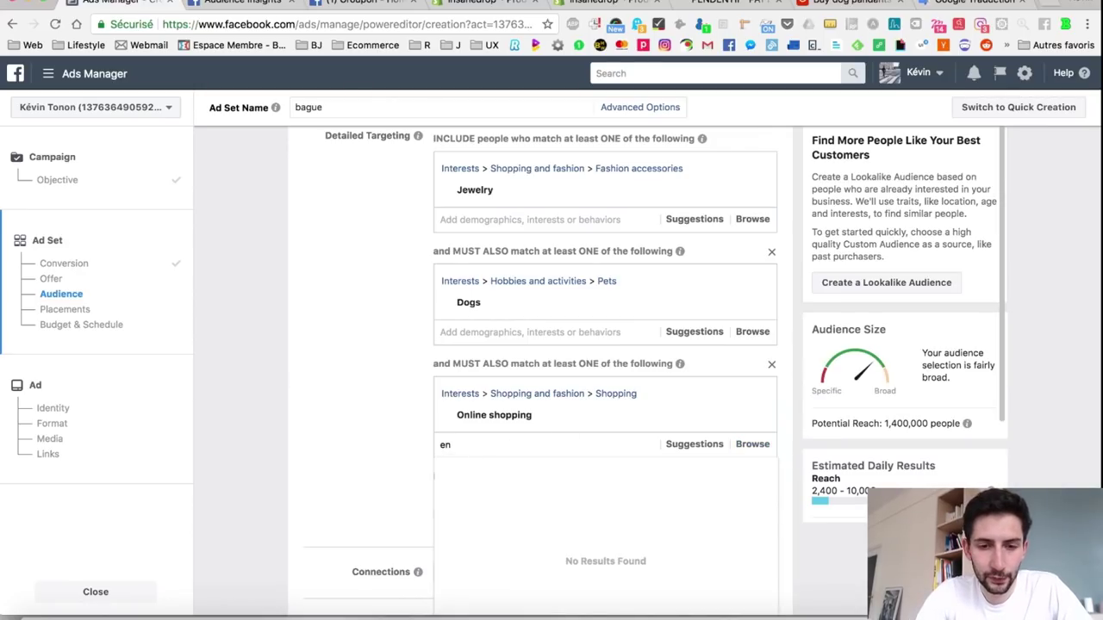
type("gaged")
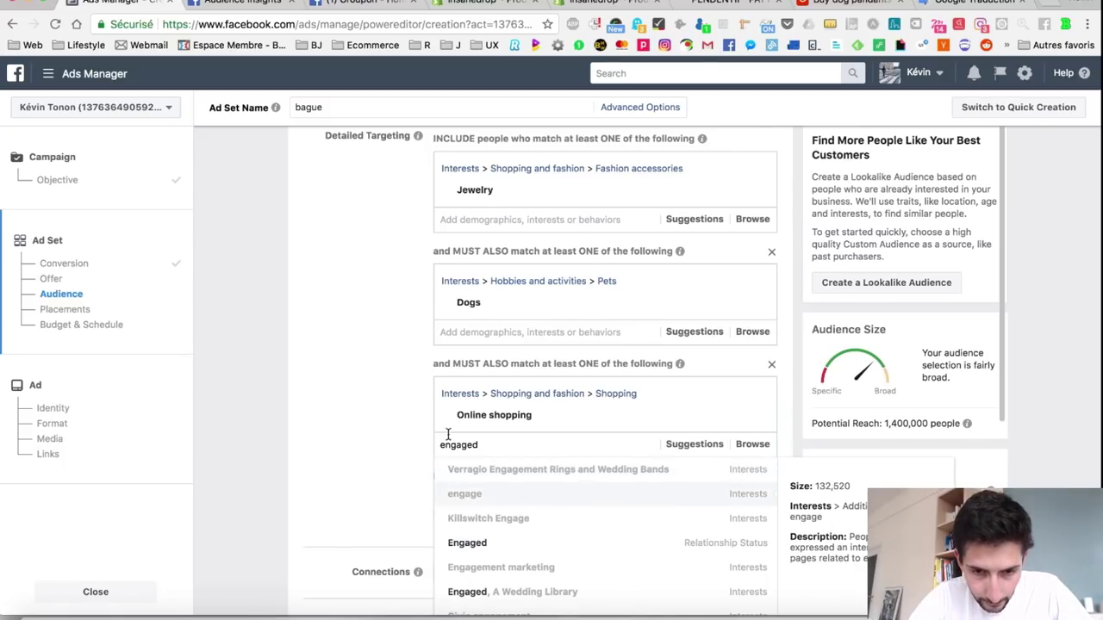
type(" sho")
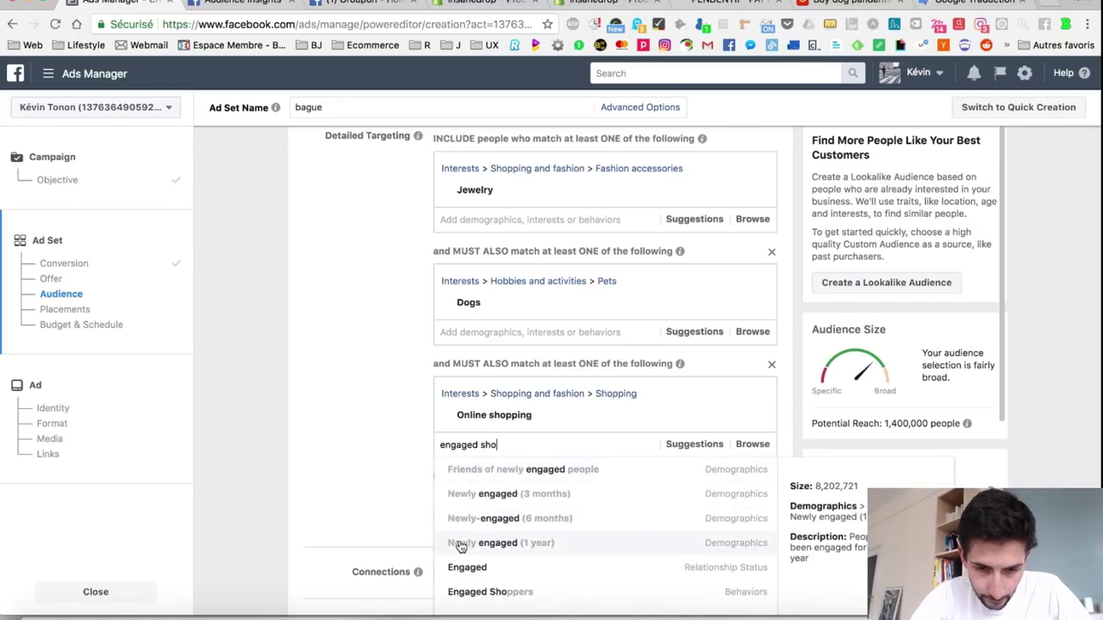
key("Return")
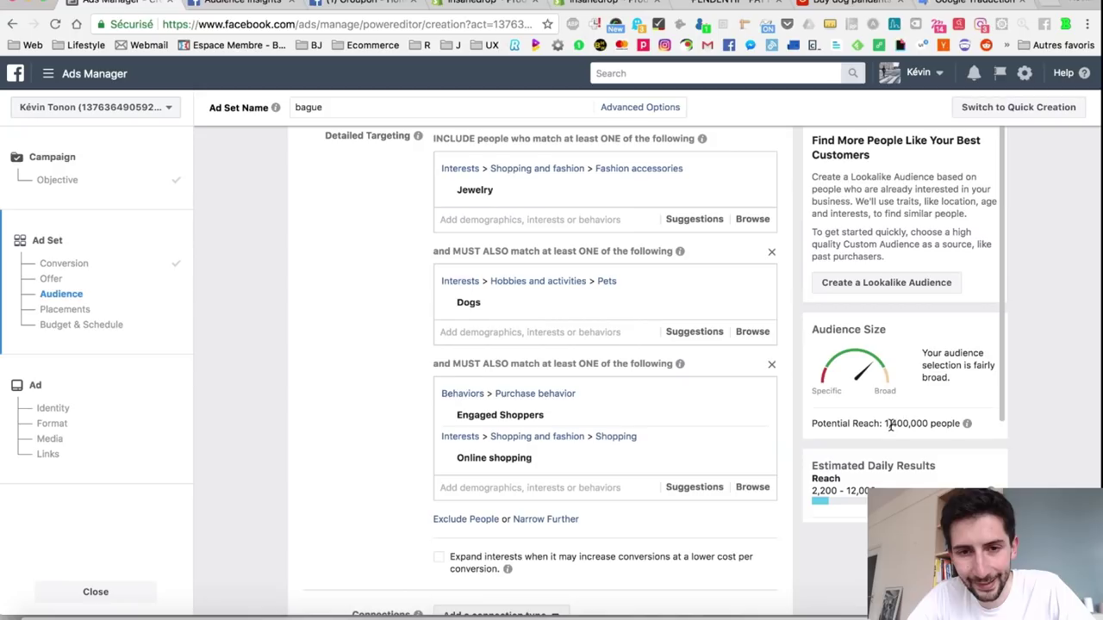
left_click_drag(884, 424, 915, 420)
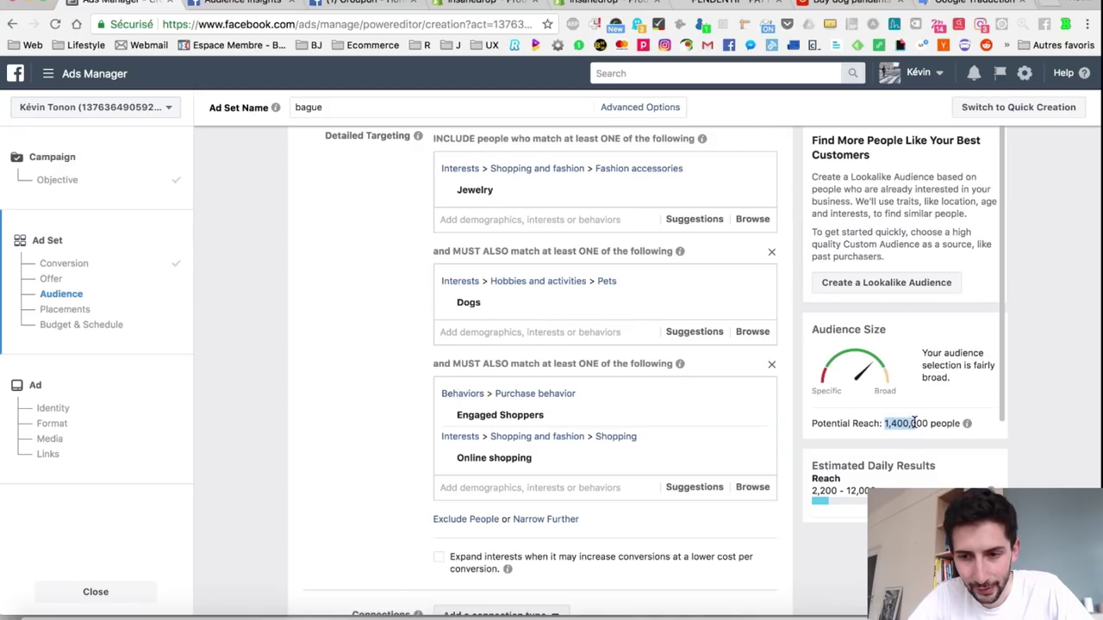
- Add the Propriétaire de chien behavior from Comportements d'achat > Produits animaliers to the must-also-match group containing Dogs
left_click(534, 333)
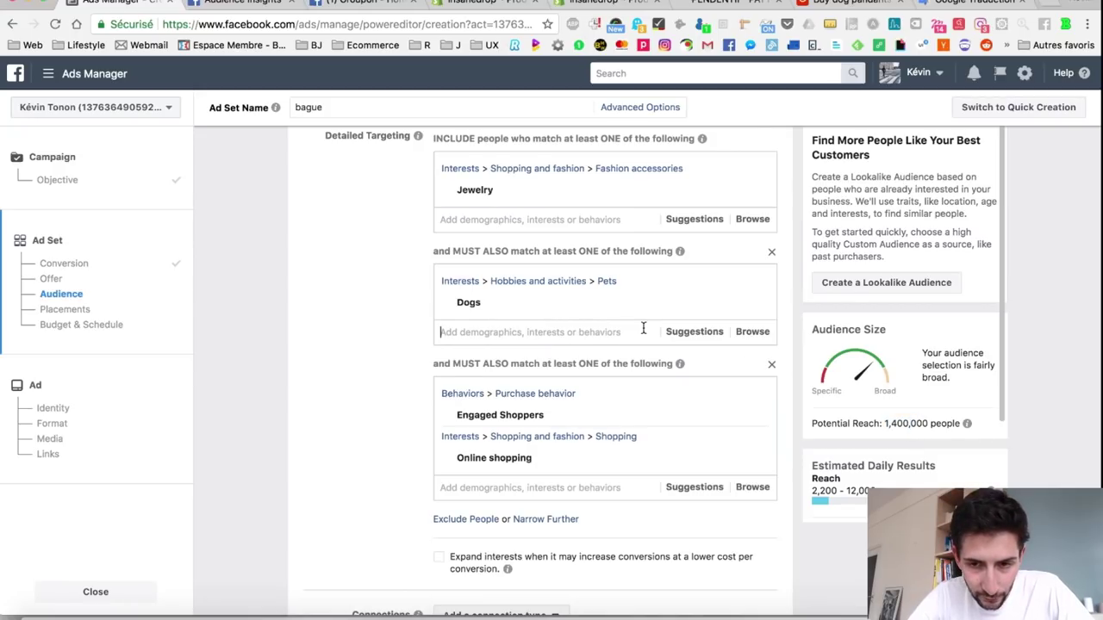
left_click(754, 334)
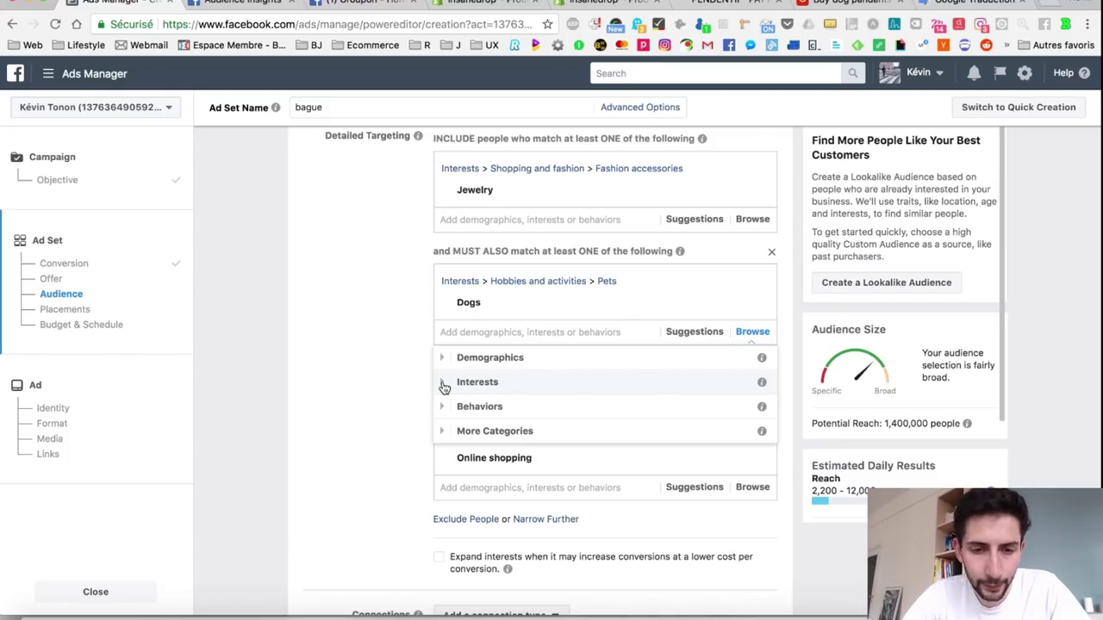
left_click(442, 384)
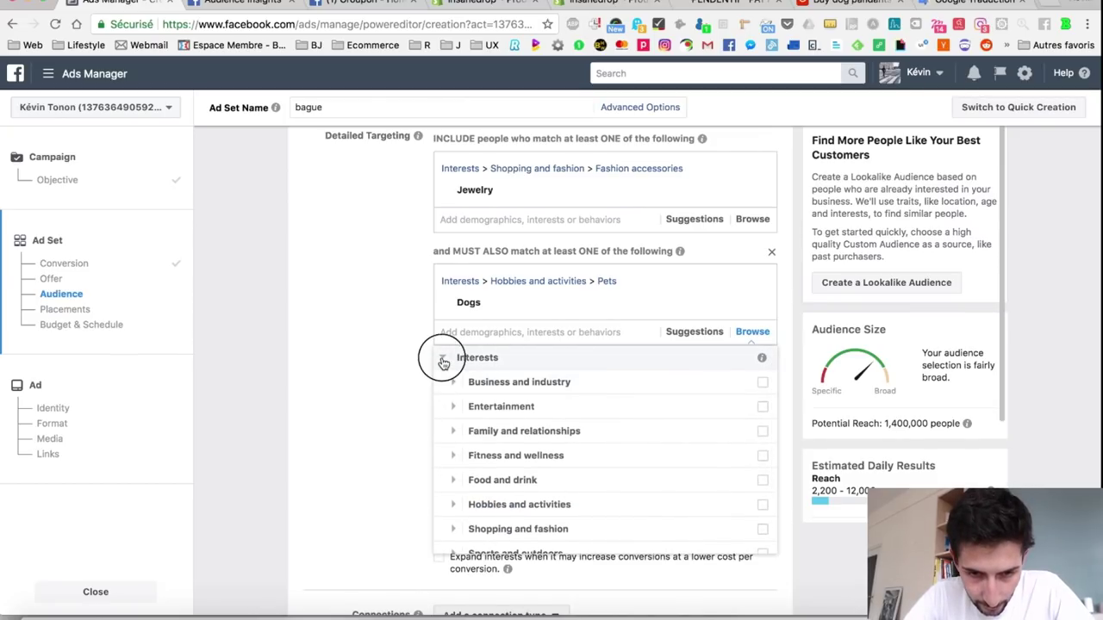
left_click(442, 361)
left_click(443, 407)
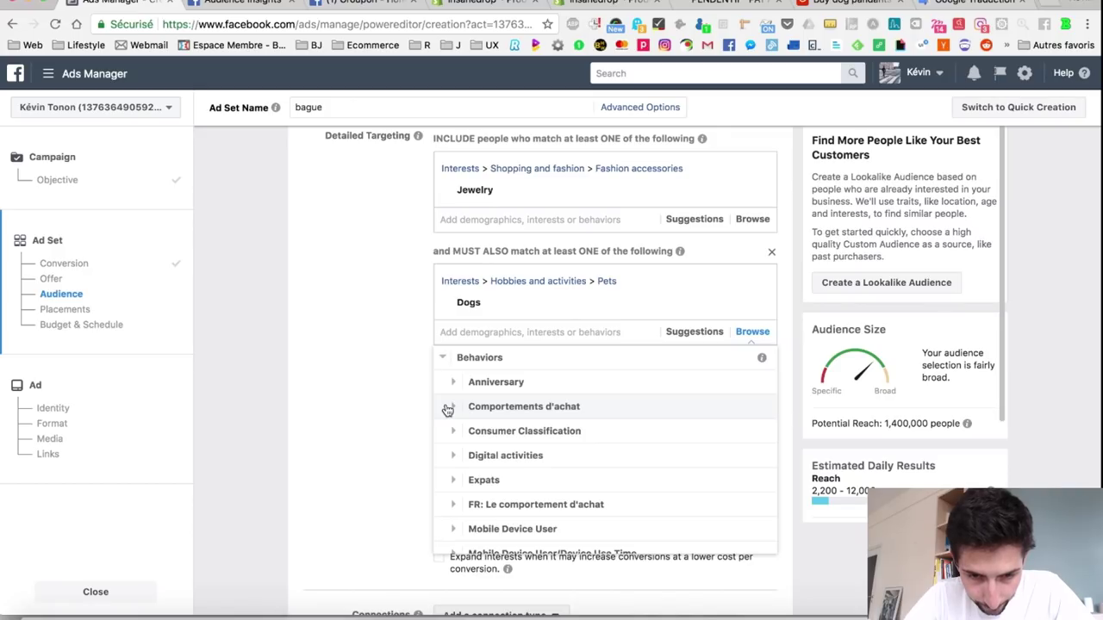
left_click(448, 410)
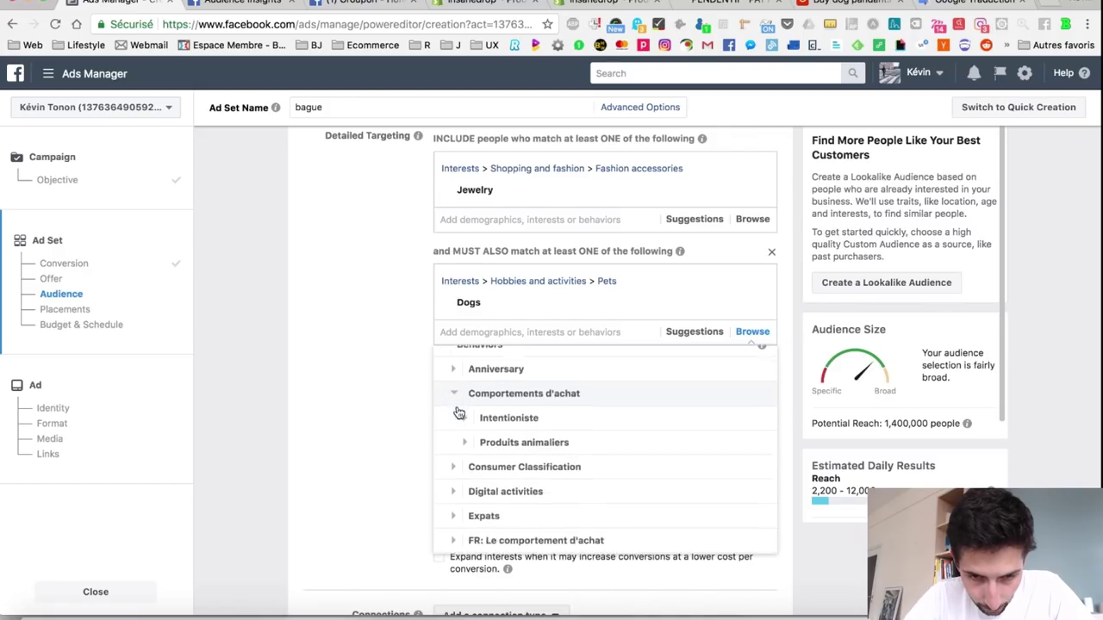
left_click(466, 411)
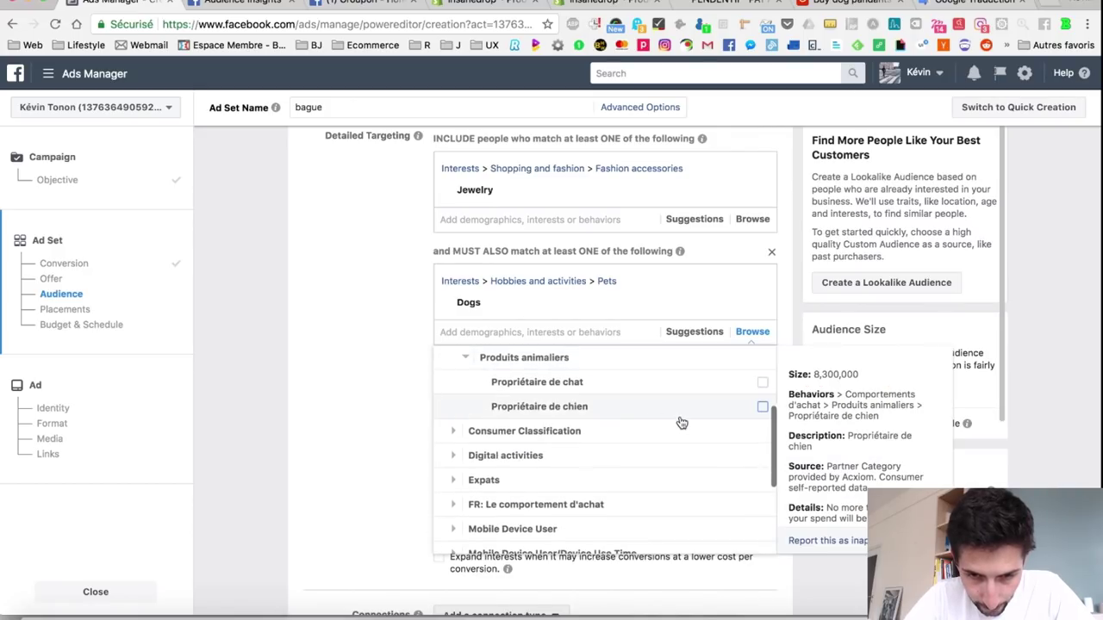
left_click(761, 408)
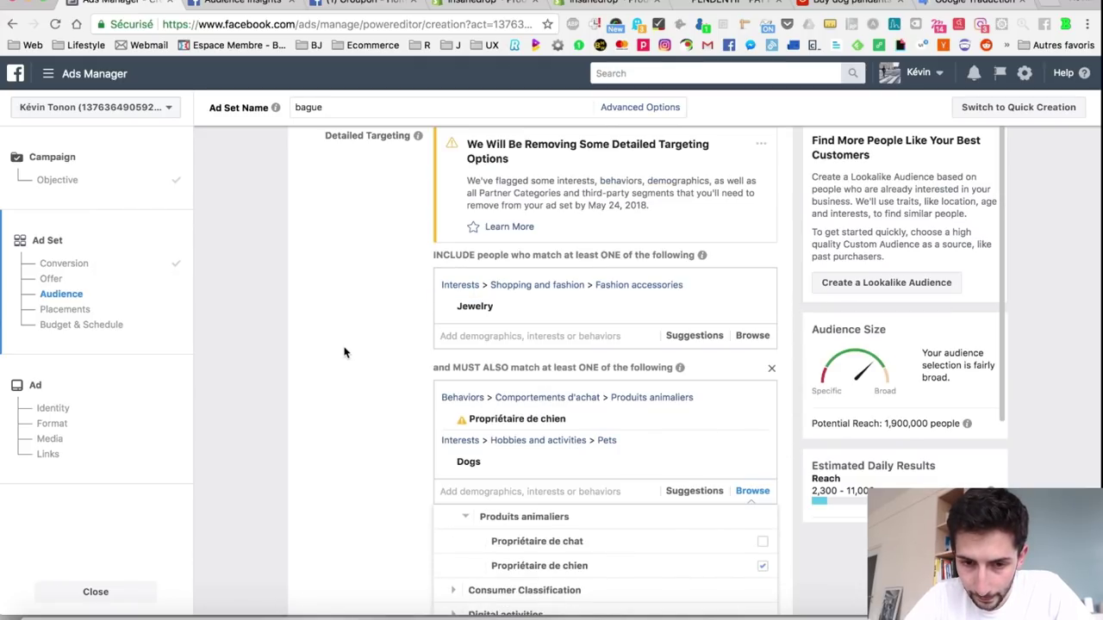
mouse_move(463, 425)
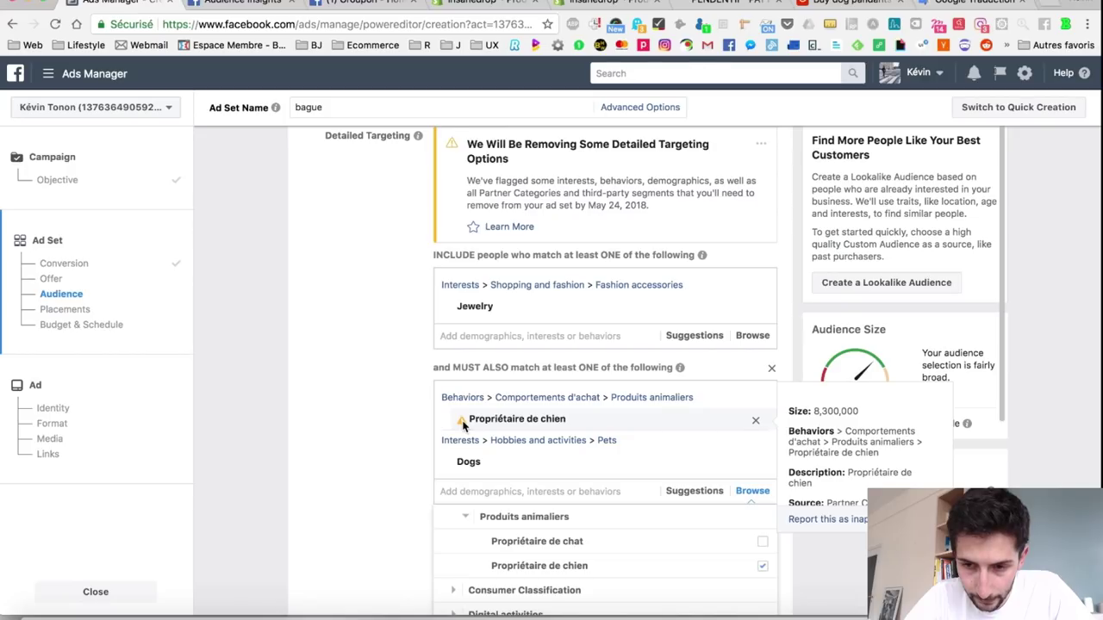
left_click(418, 423)
scroll(400, 423, "down", 2)
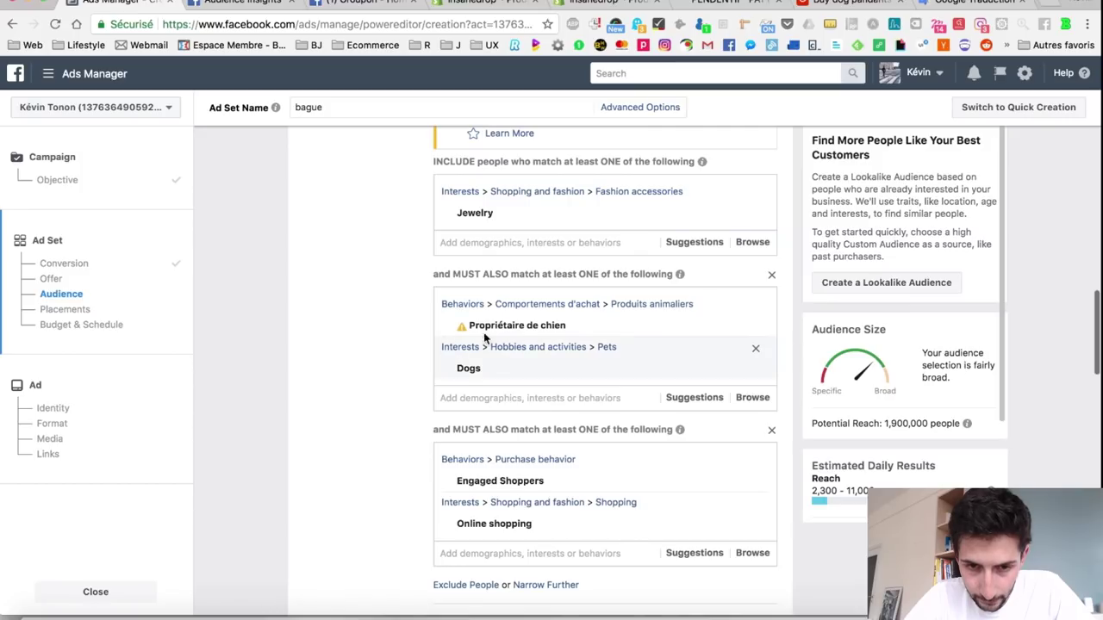
- Search for dog and add the Dog Lovers interest to the must-also-match group containing Dogs and Propriétaire de chien
mouse_move(510, 332)
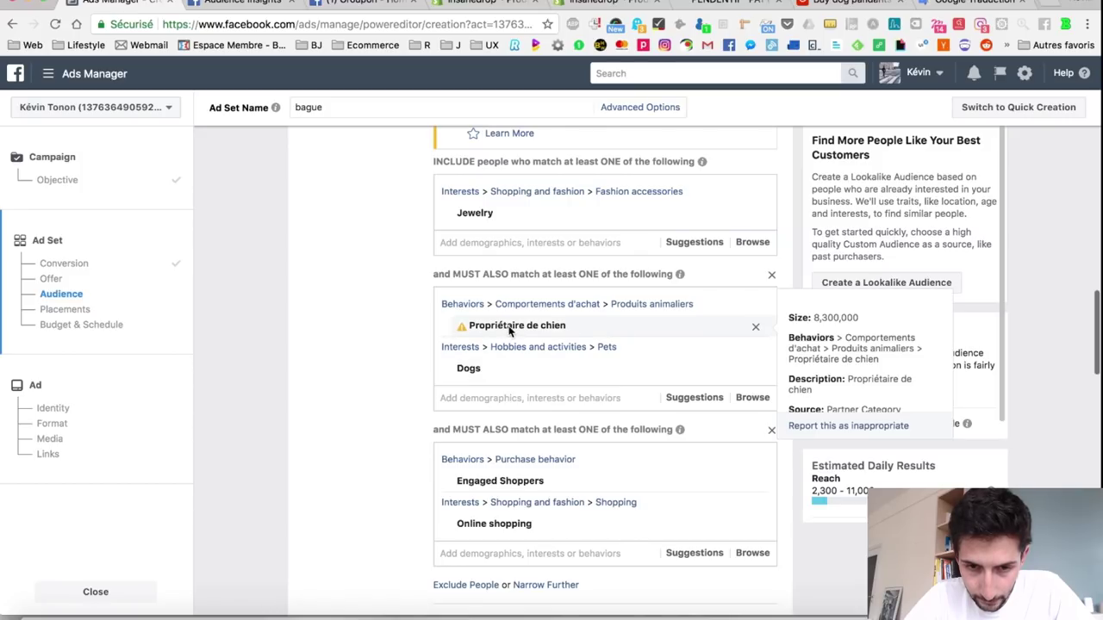
left_click(557, 393)
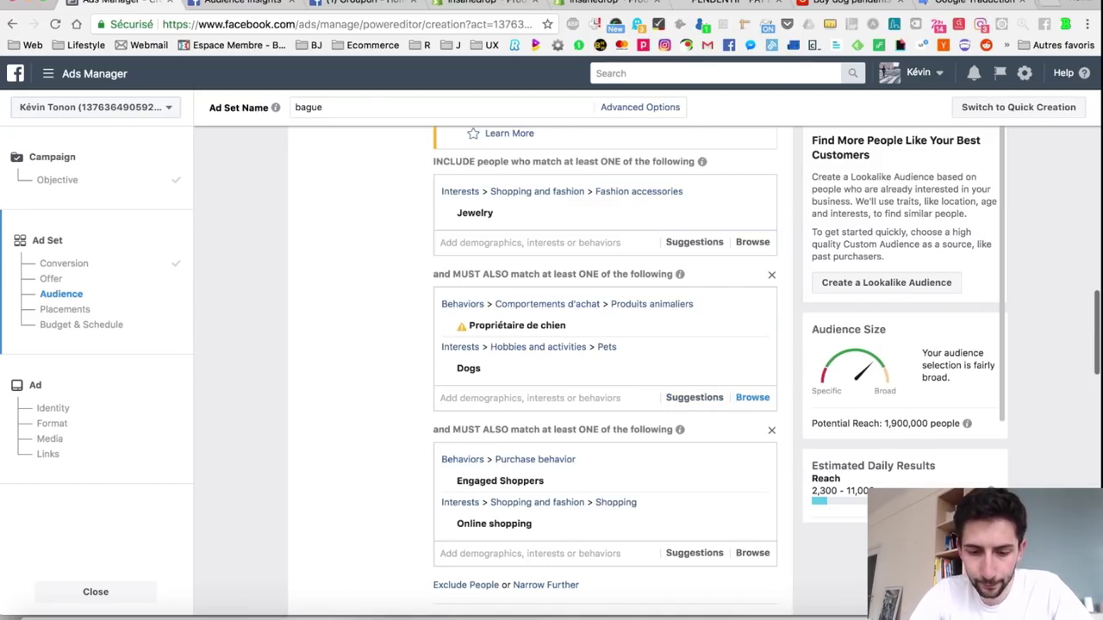
type("dog")
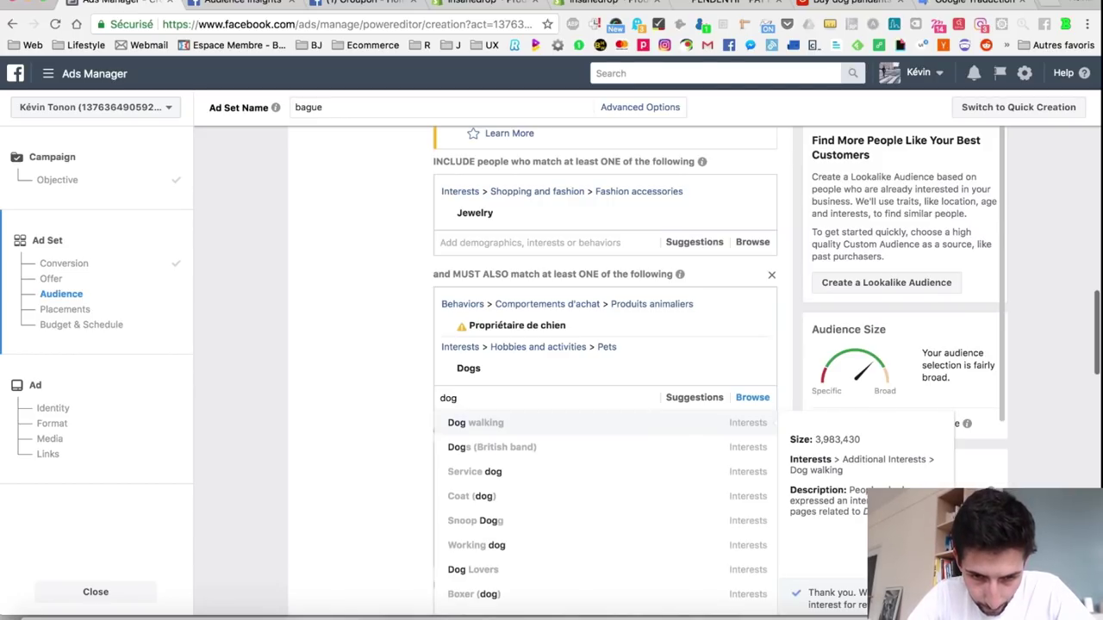
scroll(462, 500, "down", 1)
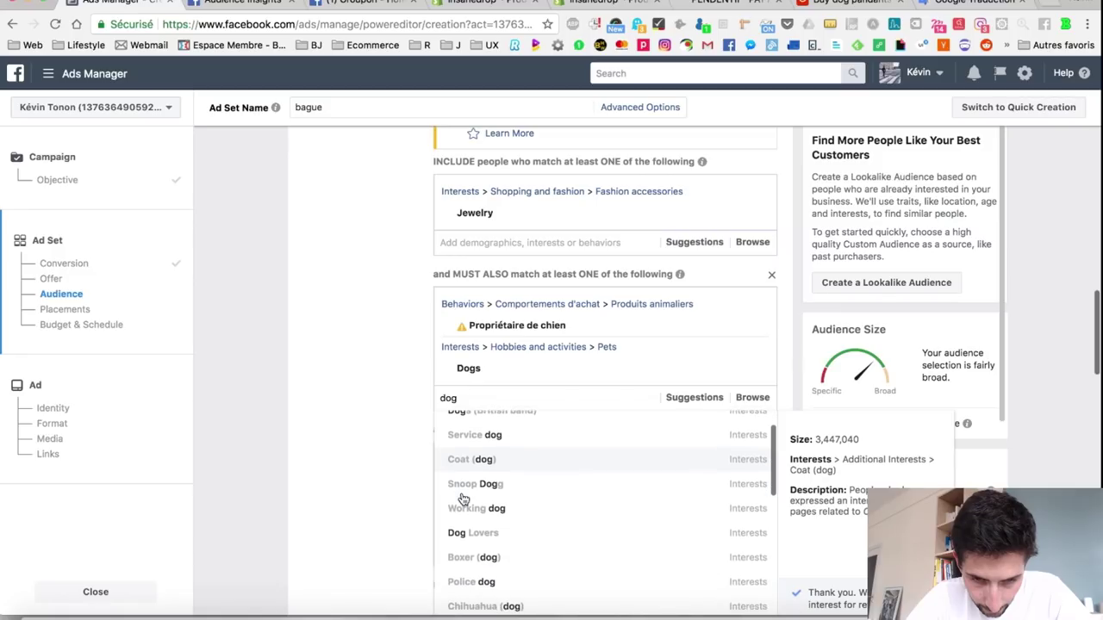
scroll(463, 500, "down", 1)
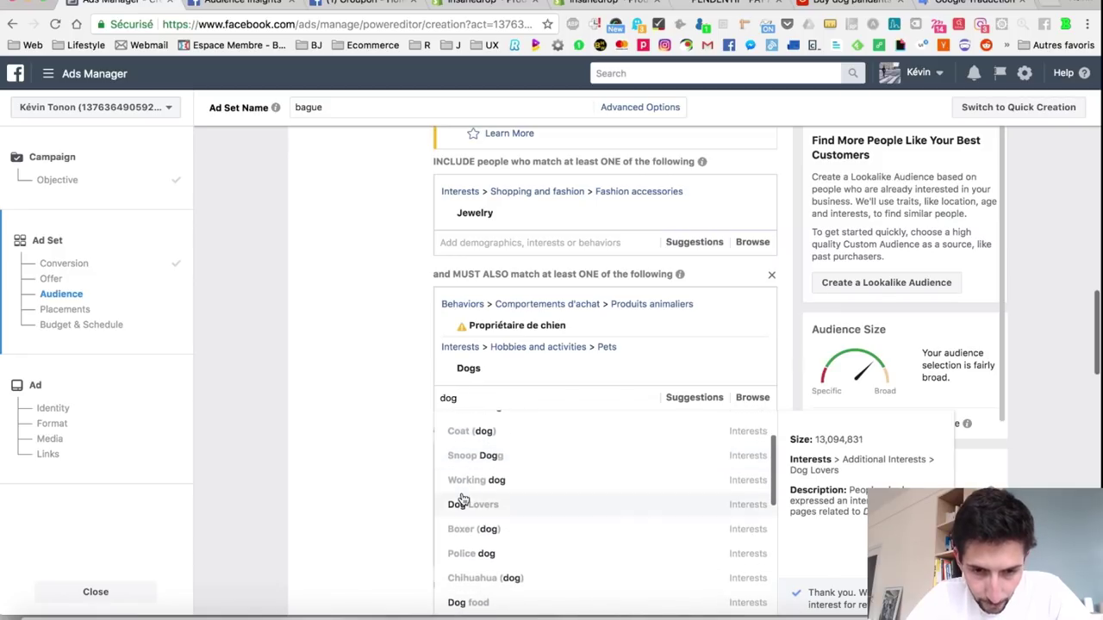
left_click(521, 506)
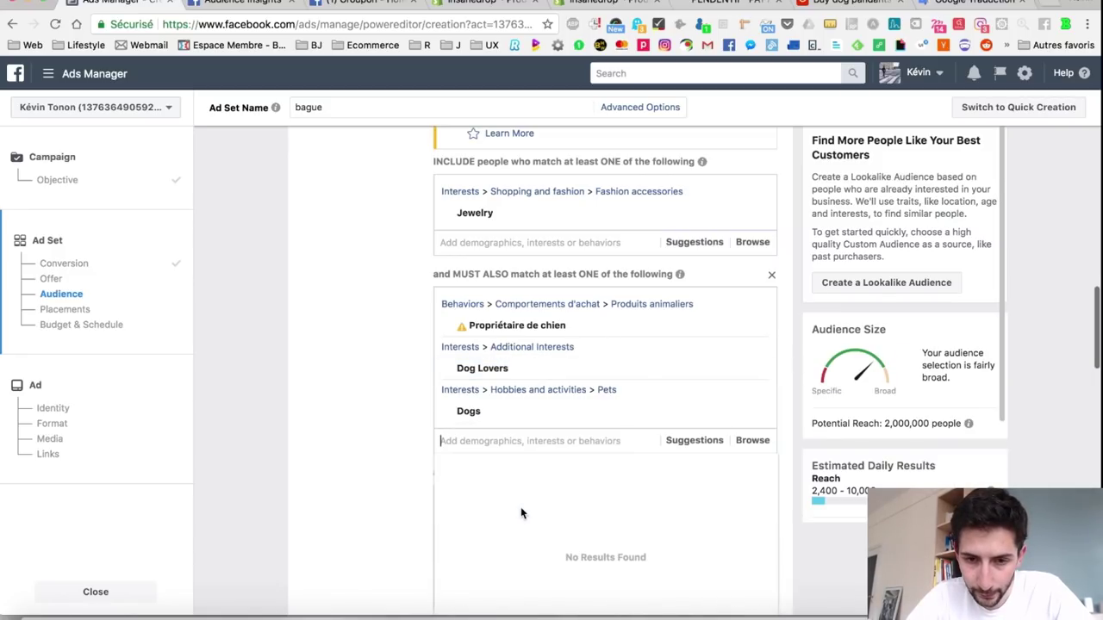
mouse_move(523, 422)
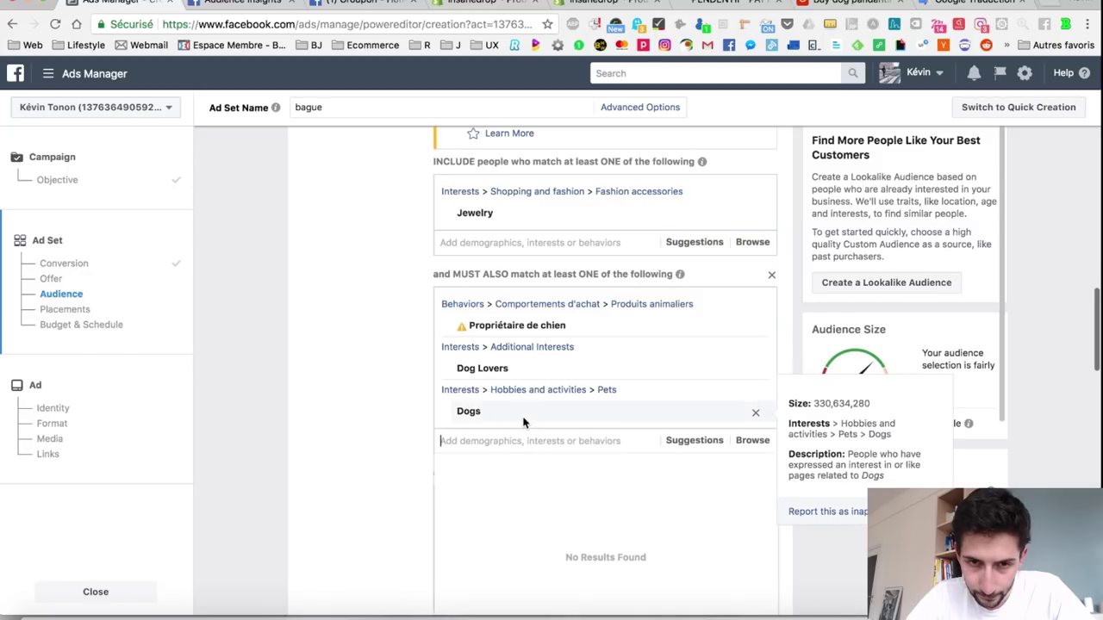
left_click(347, 426)
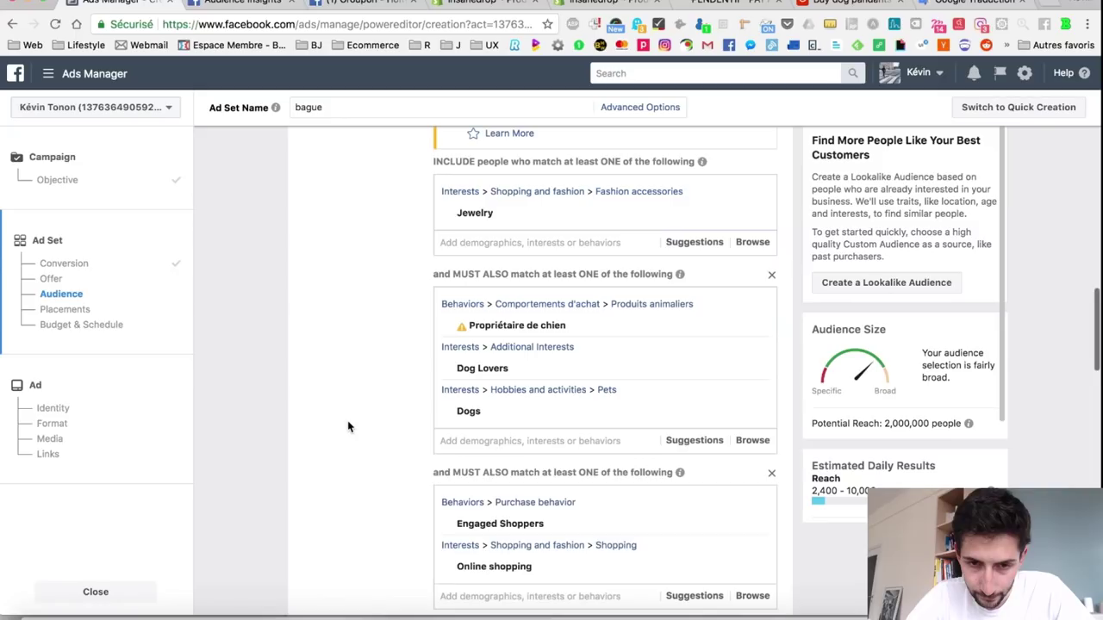
- Remove the Dogs interest and the Propriétaire de chien behavior from the must-also-match group containing Dog Lovers
scroll(382, 427, "down", 1)
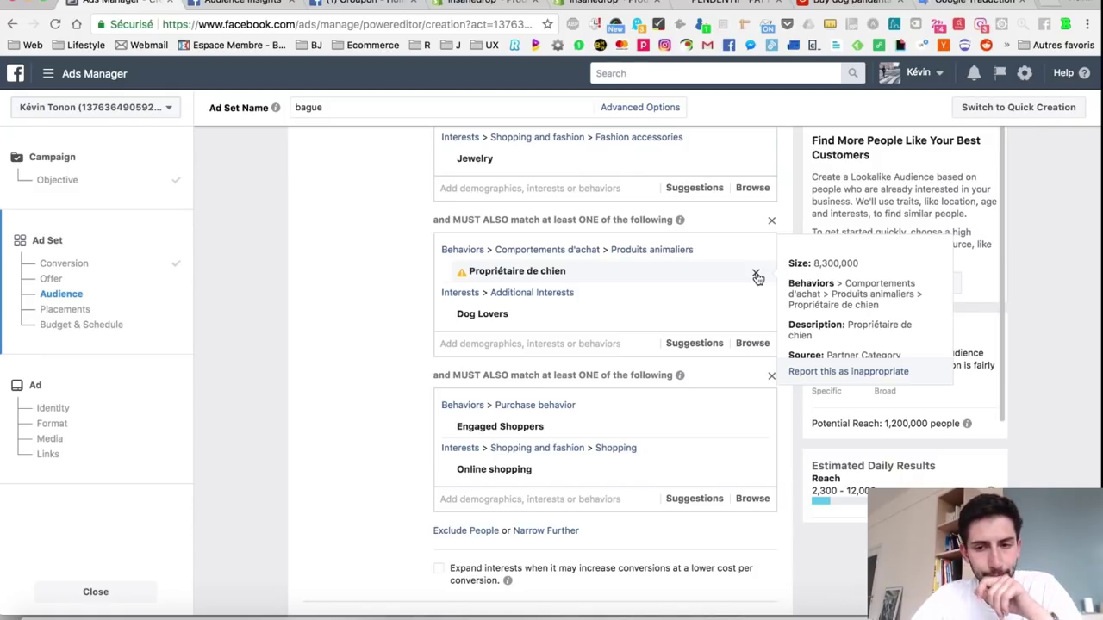
left_click(756, 275)
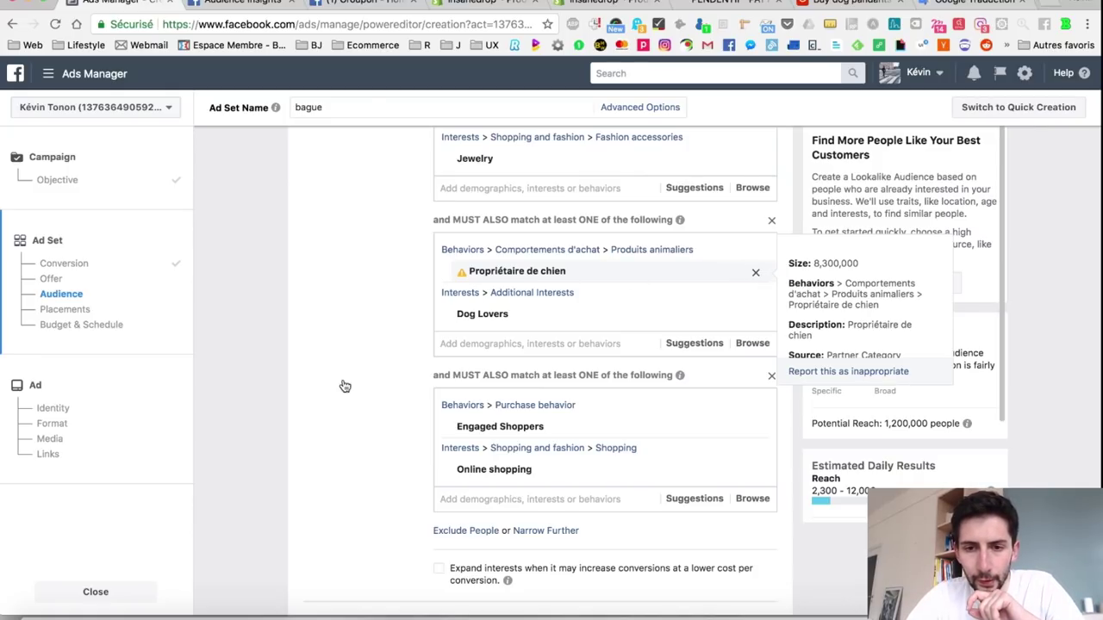
scroll(378, 357, "up", 3)
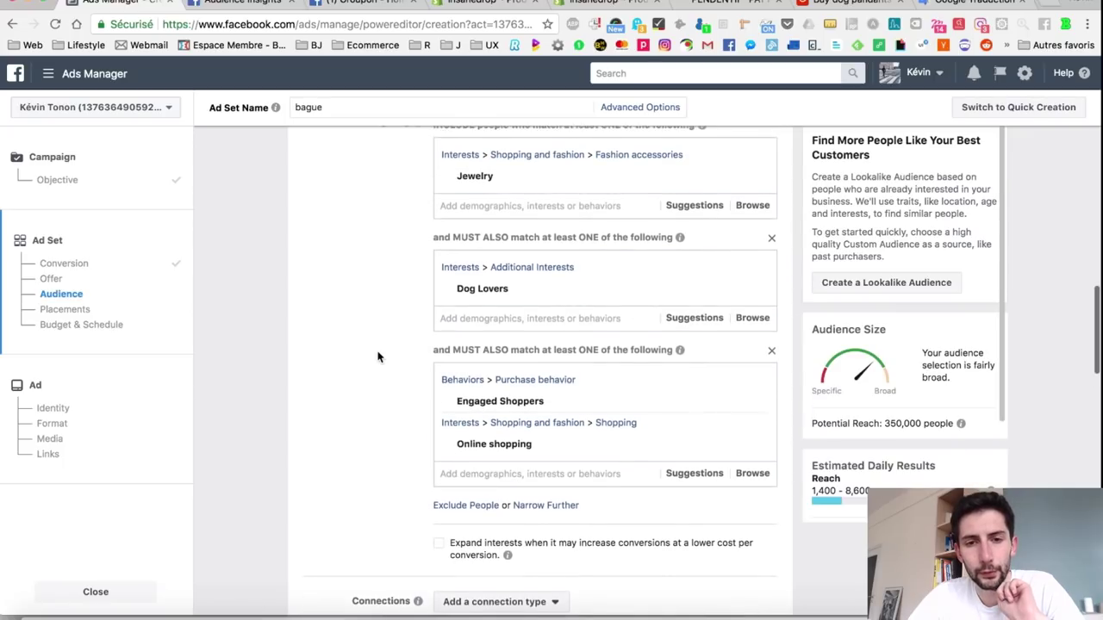
mouse_move(477, 183)
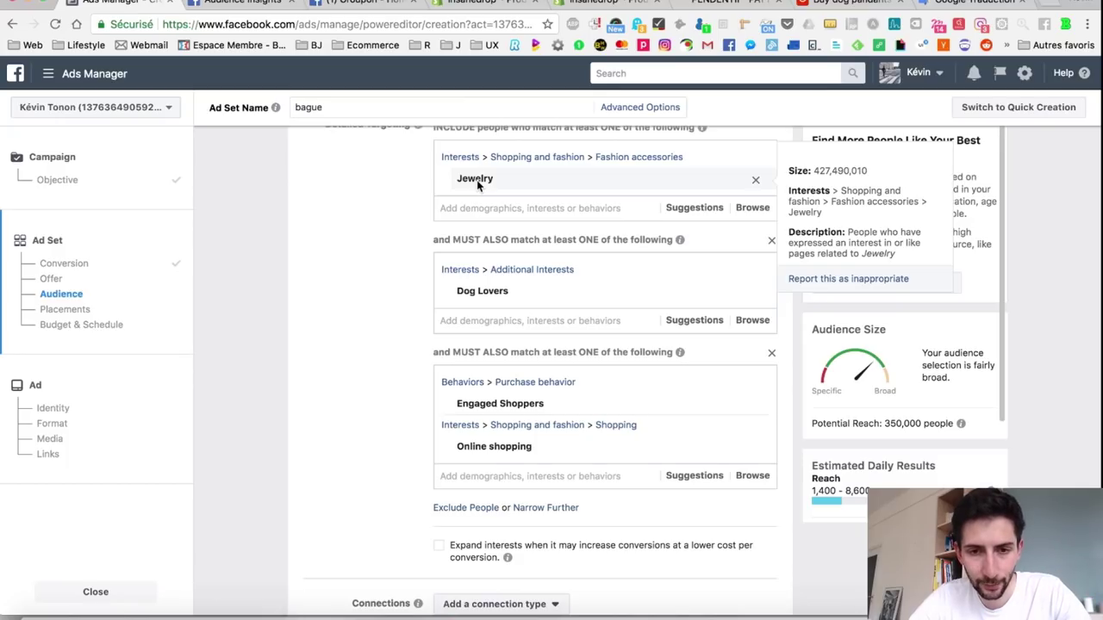
mouse_move(479, 298)
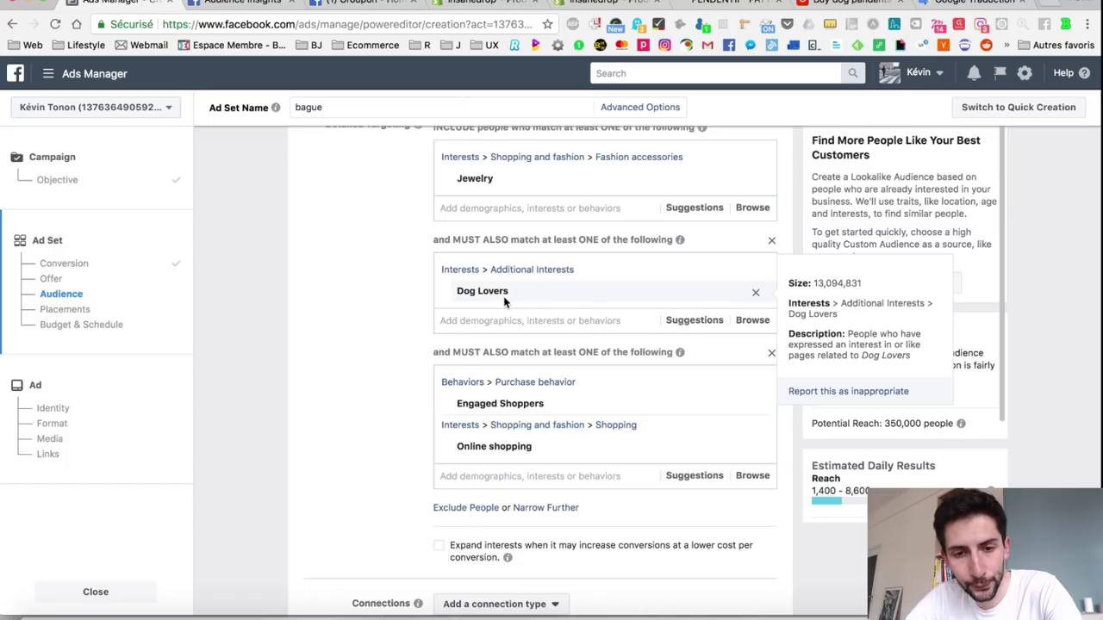
mouse_move(533, 407)
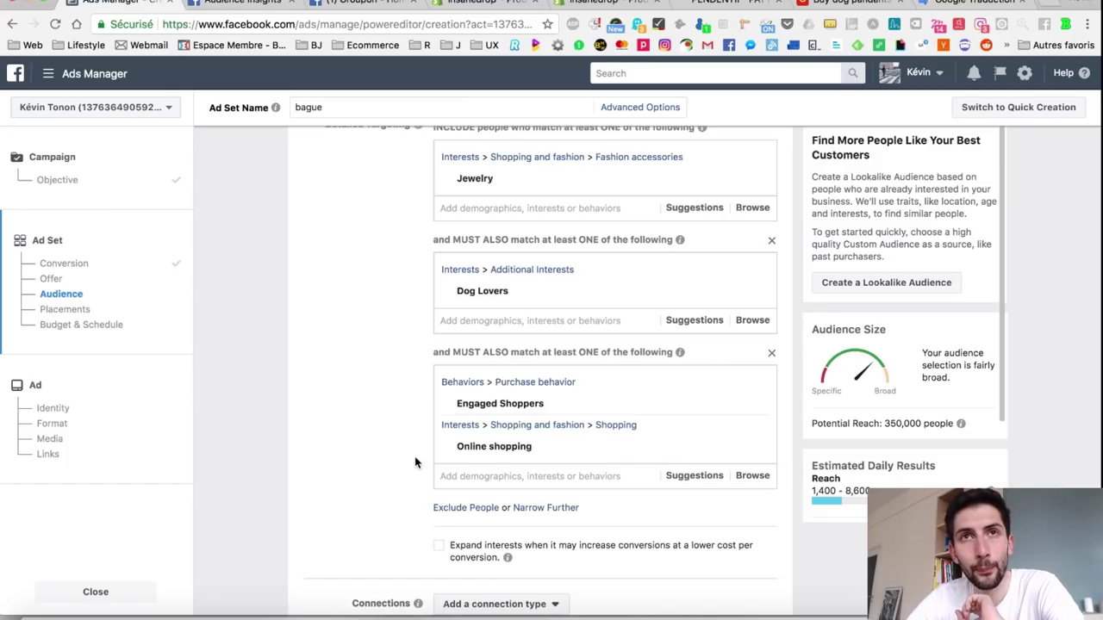
- Switch from Automatic Placements to Edit Placements and deselect all Facebook placements
scroll(415, 462, "down", 7)
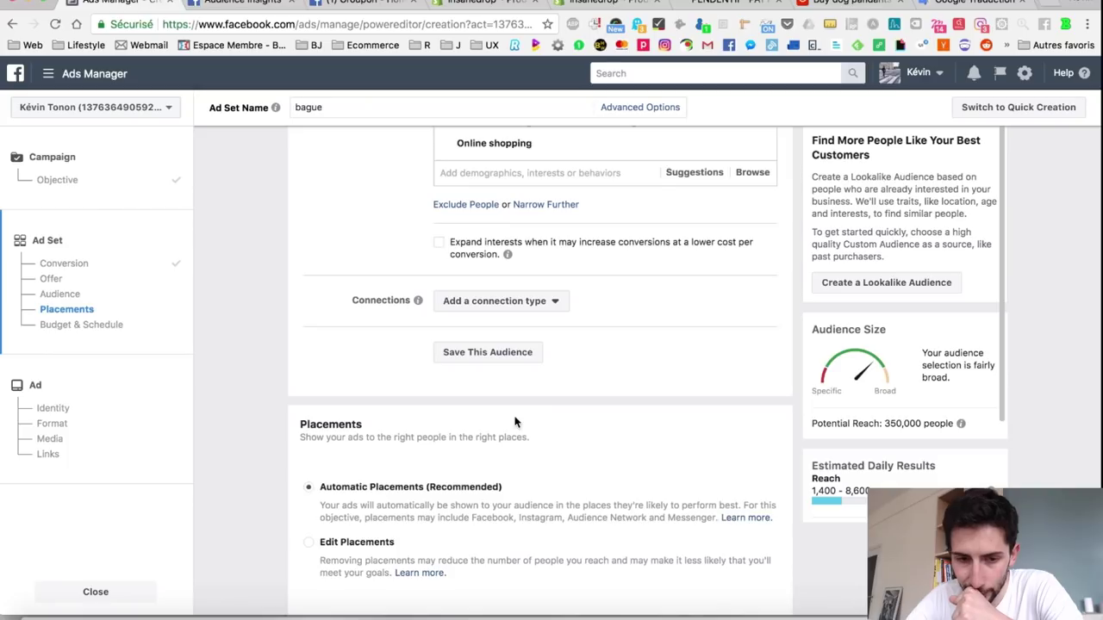
scroll(514, 423, "down", 3)
left_click(330, 415)
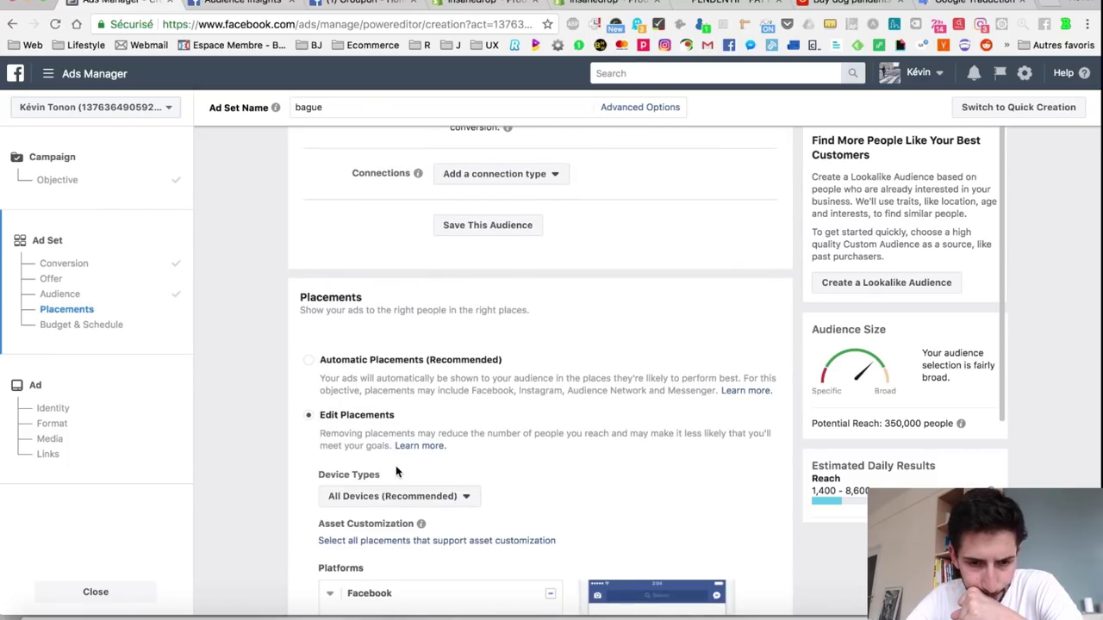
scroll(396, 473, "down", 7)
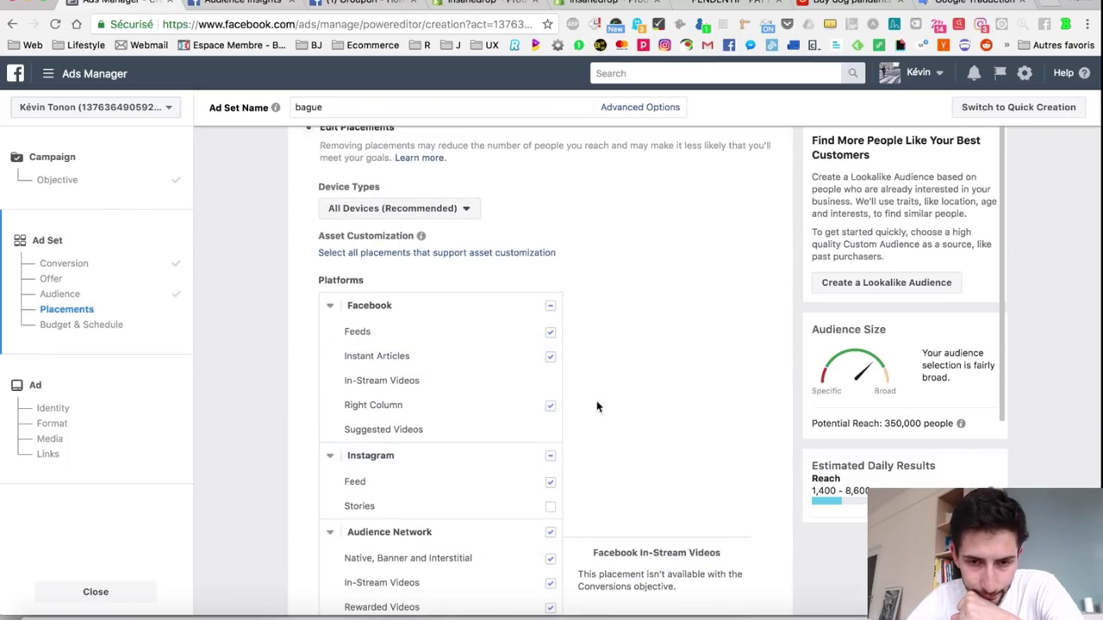
left_click(550, 356)
left_click(550, 305)
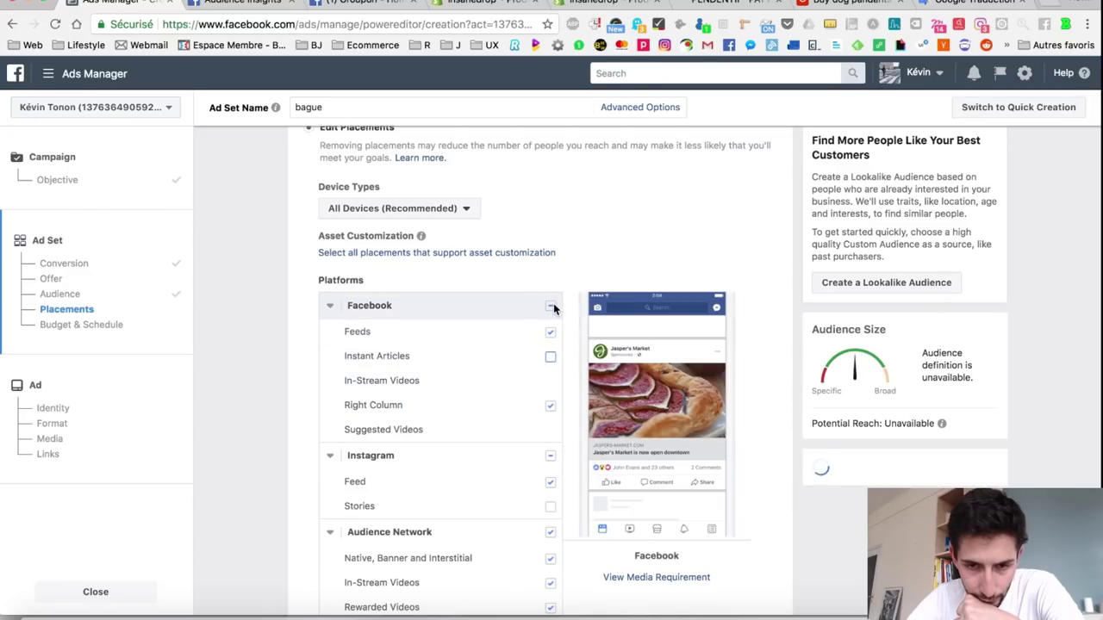
- Deselect all Audience Network and Messenger placements, keeping Instagram Feed selected
scroll(526, 513, "down", 1)
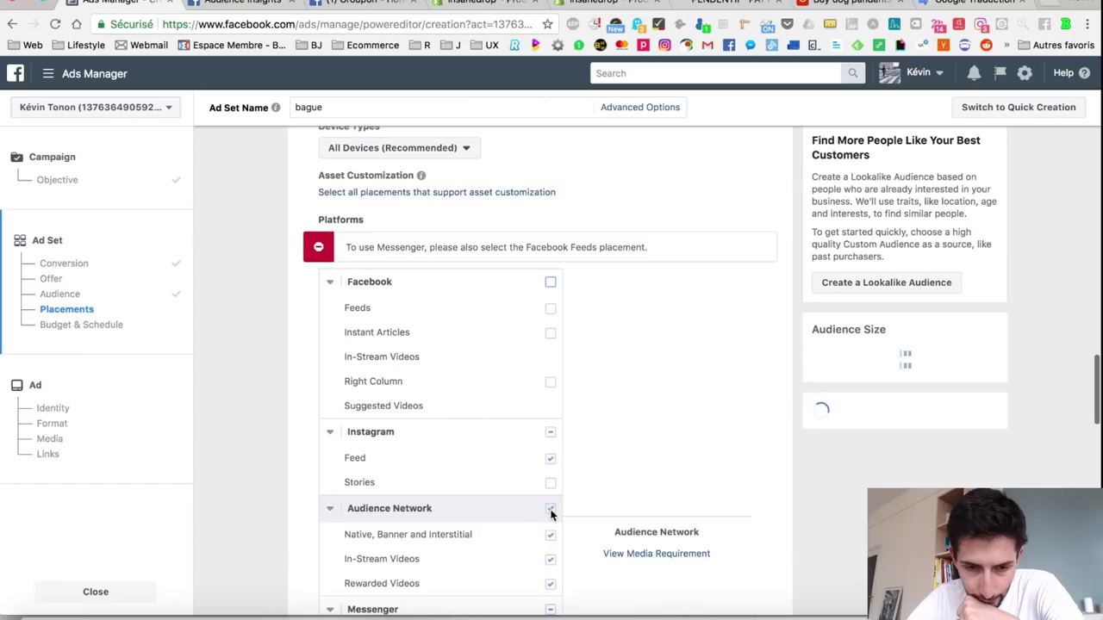
left_click(549, 509)
scroll(535, 483, "down", 2)
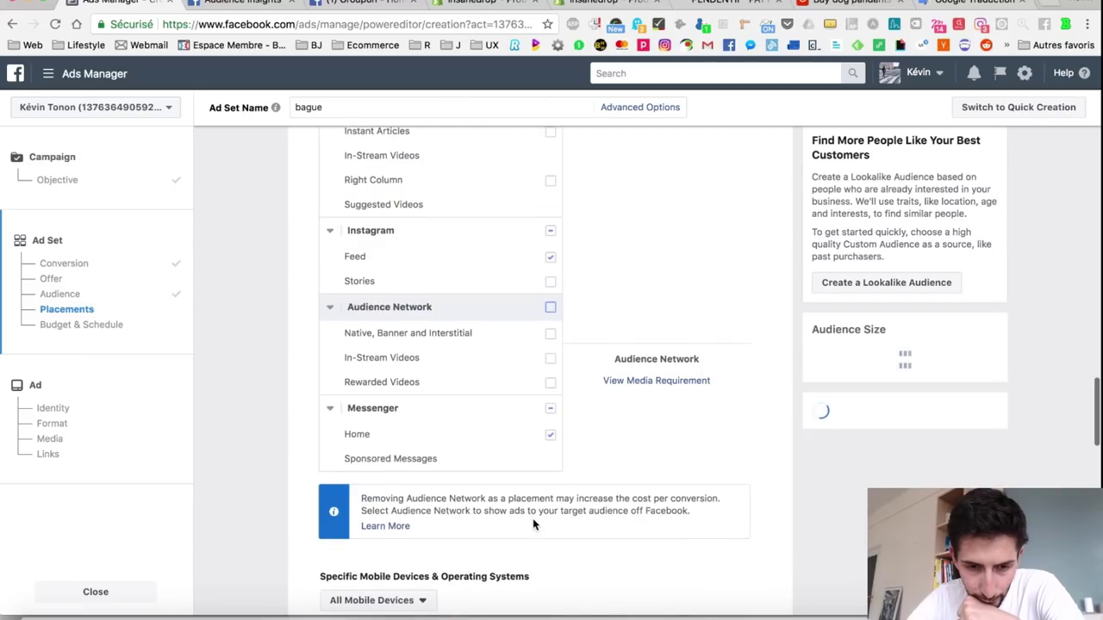
left_click(549, 408)
scroll(503, 336, "up", 3)
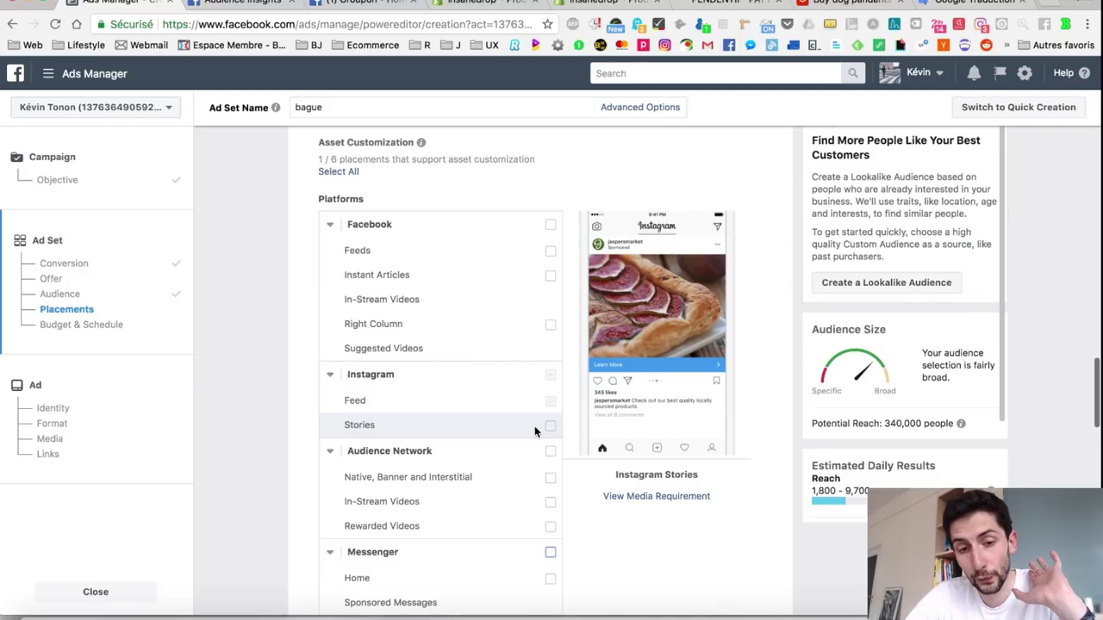
- Try Facebook Feeds as the only placement instead of Instagram Feed to compare the potential reach
left_click(551, 252)
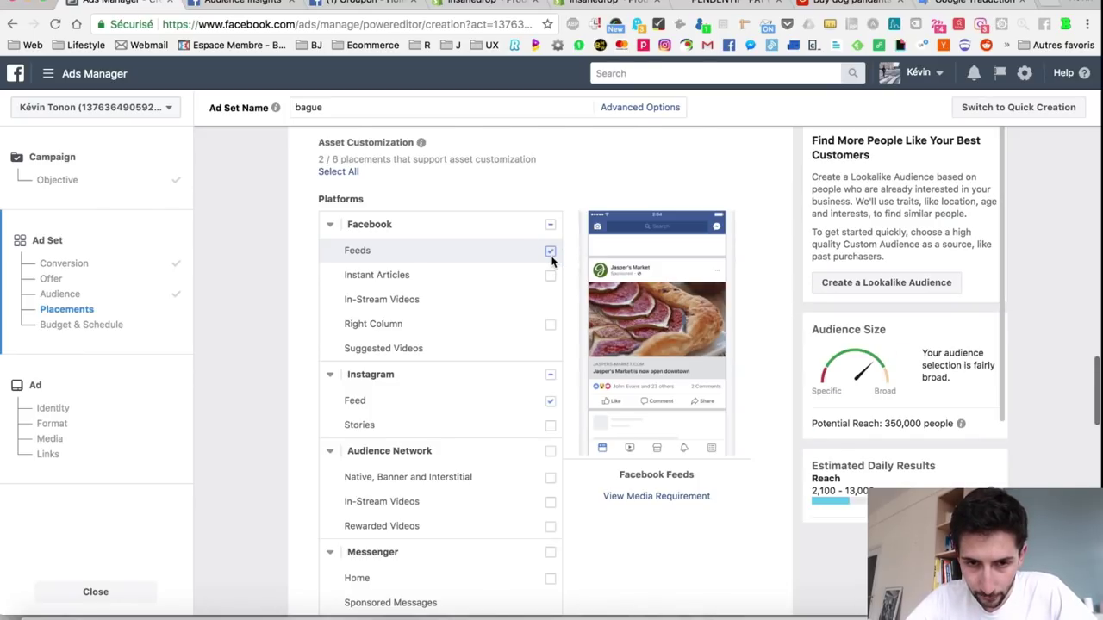
left_click(551, 225)
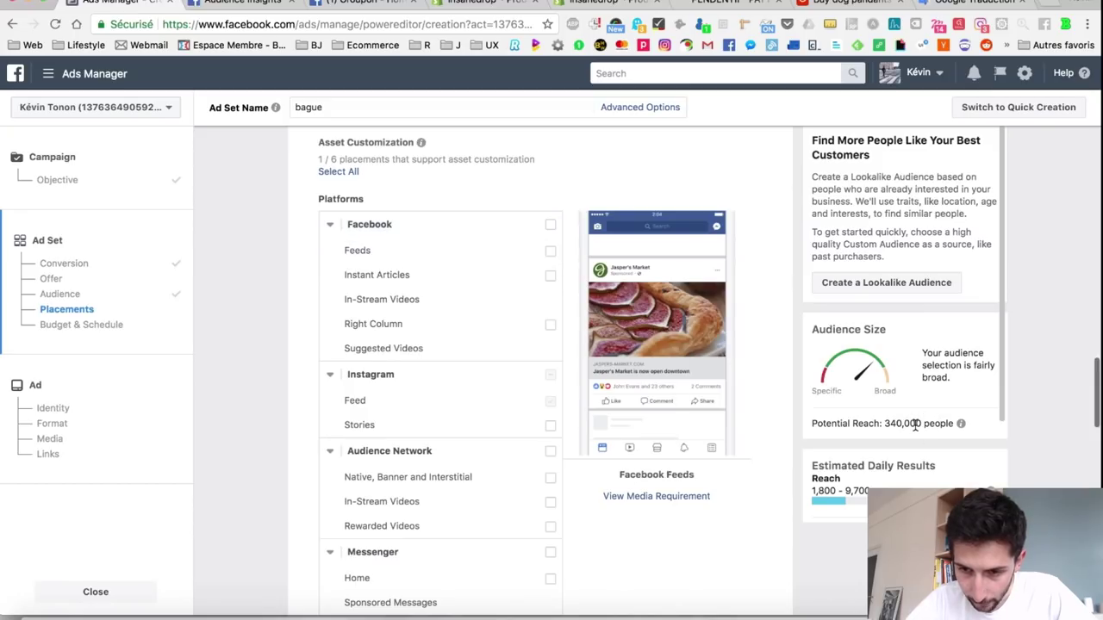
left_click(550, 225)
left_click(551, 362)
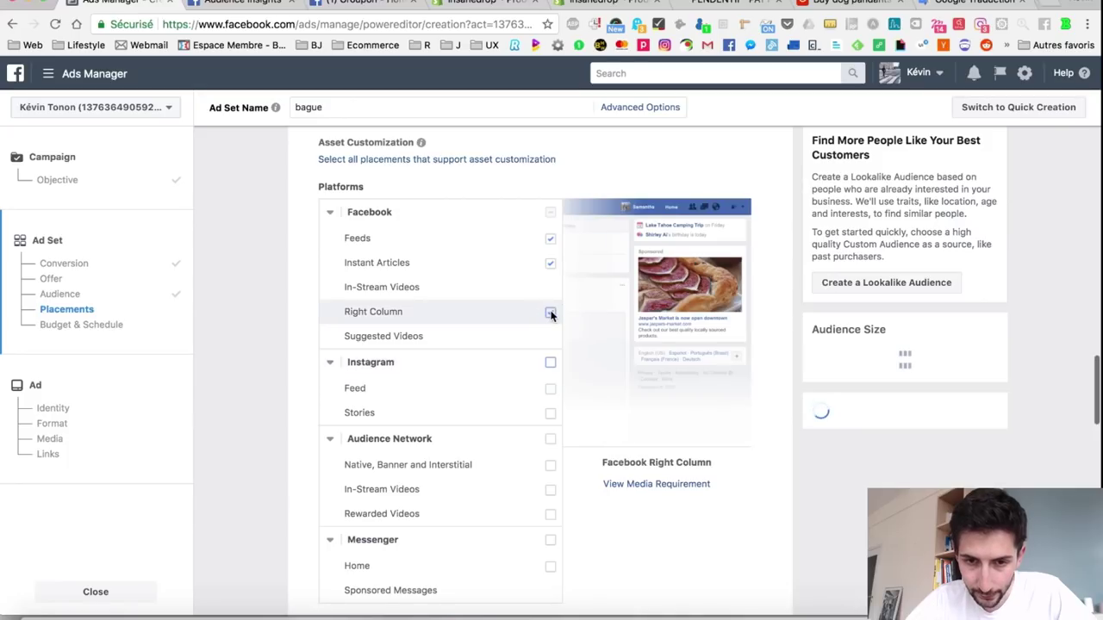
left_click(551, 269)
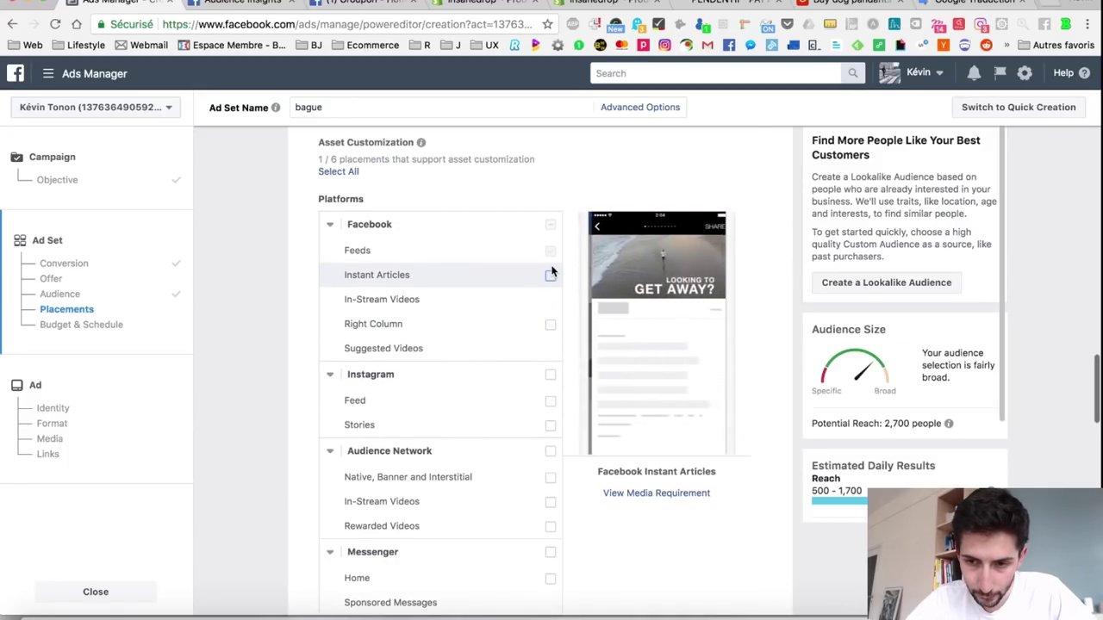
scroll(532, 364, "down", 1)
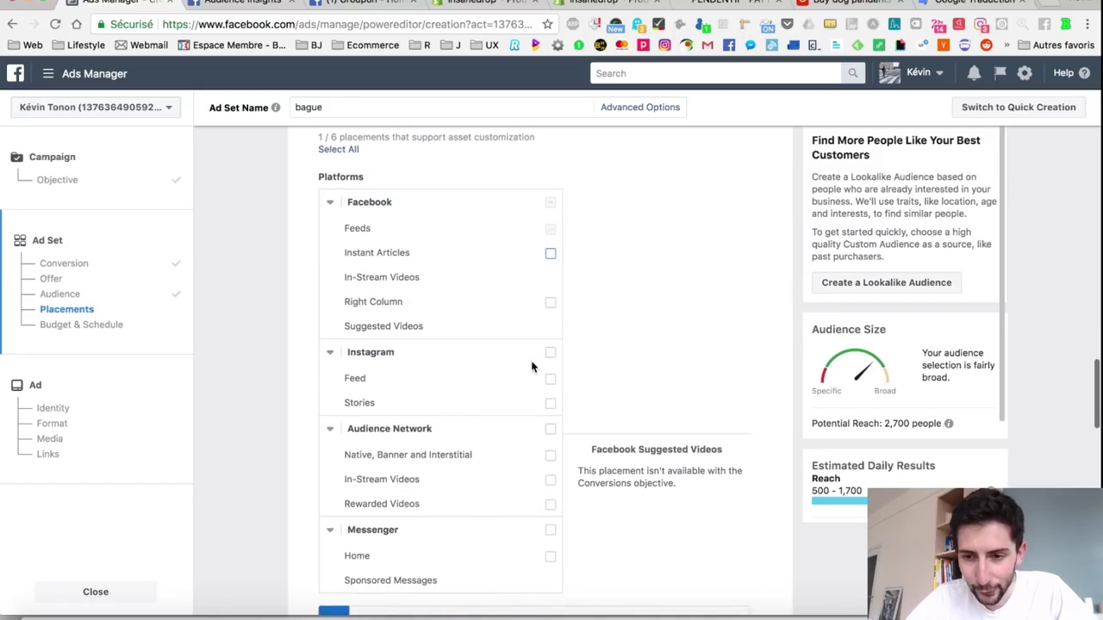
- Restore Instagram Feed as the only selected placement, with Stories and Facebook Feeds deselected, and check its potential reach
left_click(551, 343)
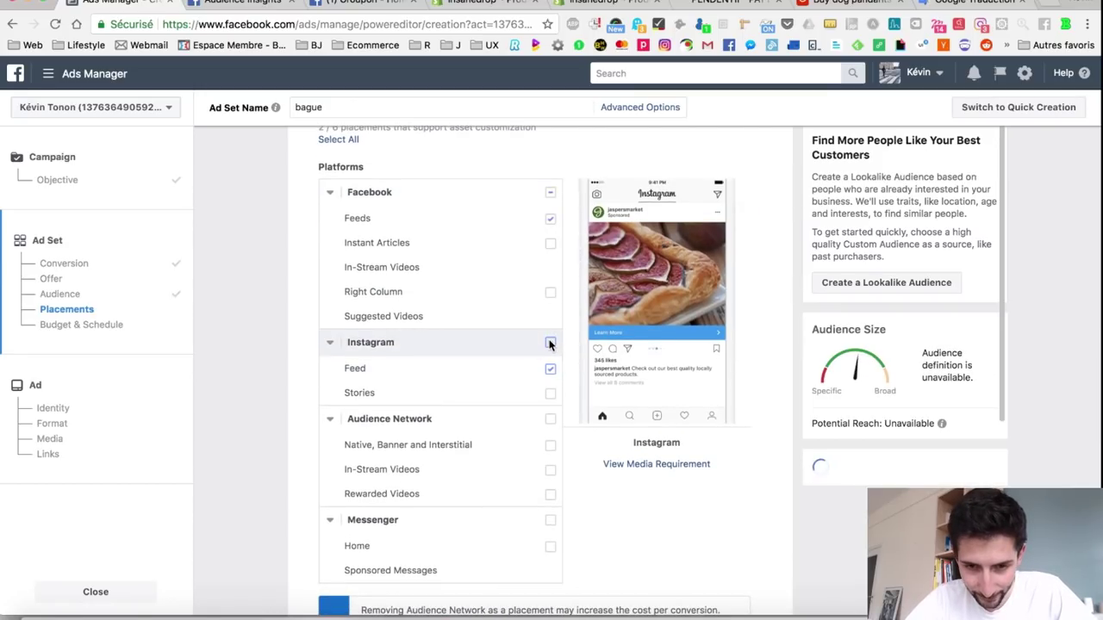
left_click(550, 343)
left_click(551, 343)
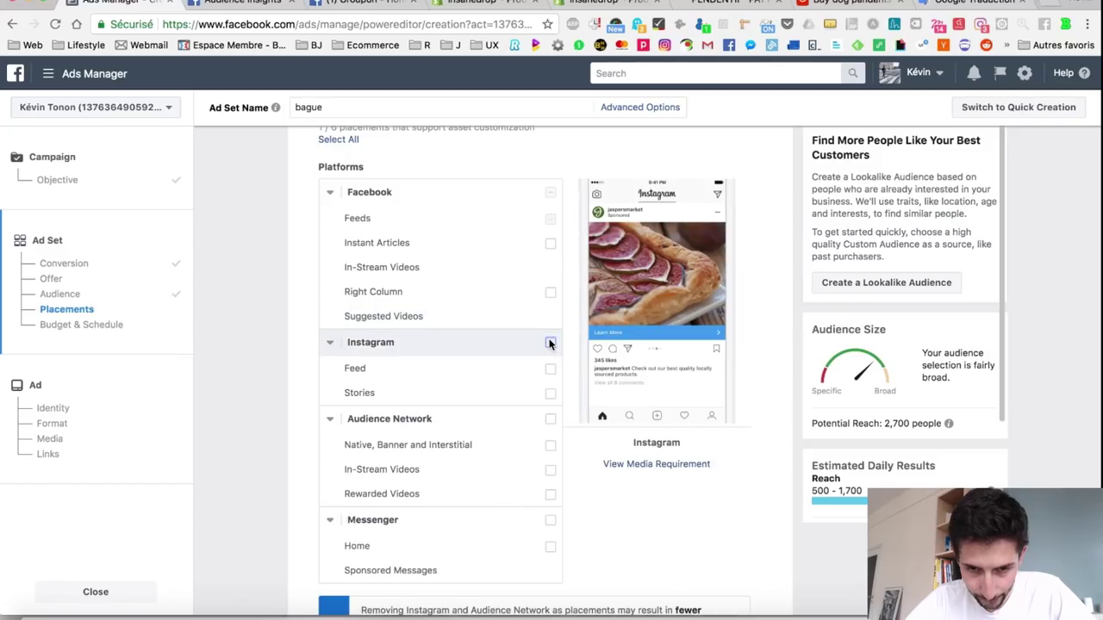
left_click(550, 392)
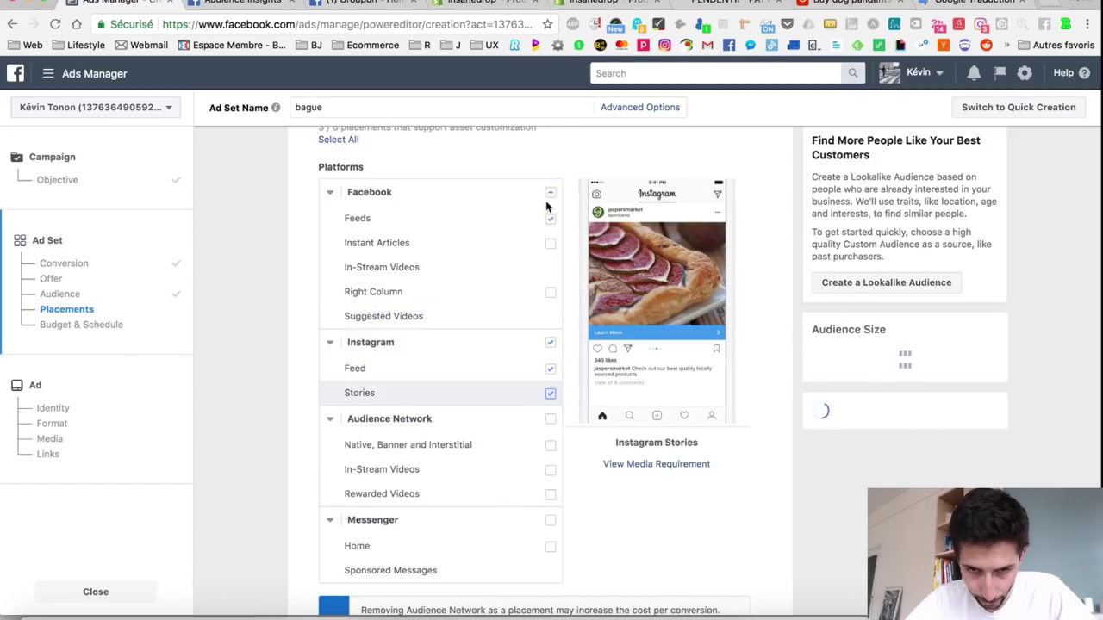
left_click(551, 196)
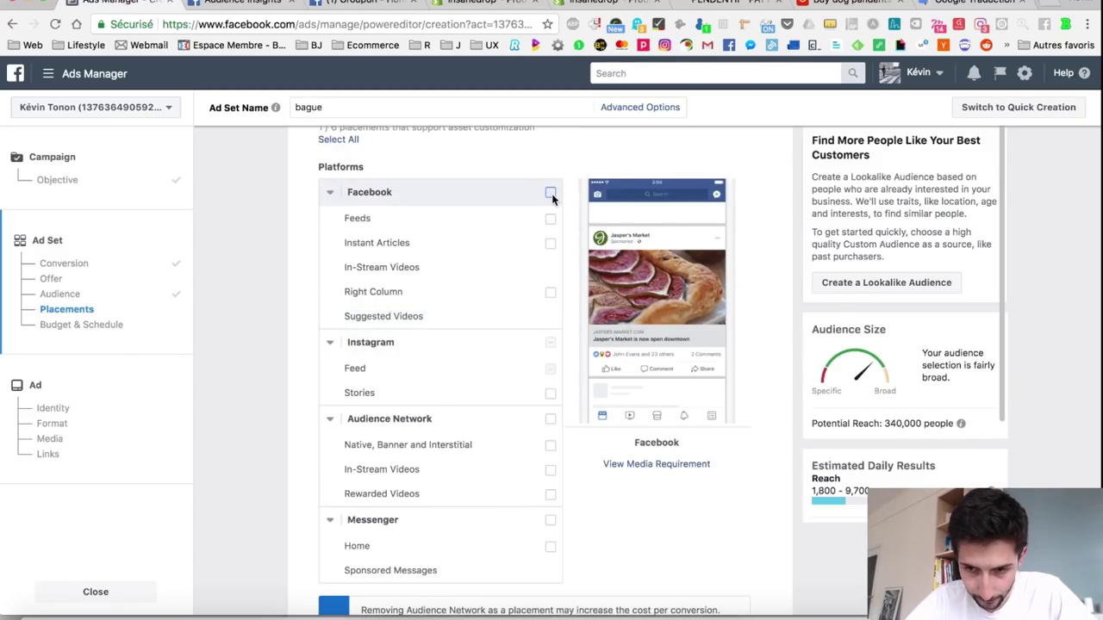
scroll(746, 403, "down", 1)
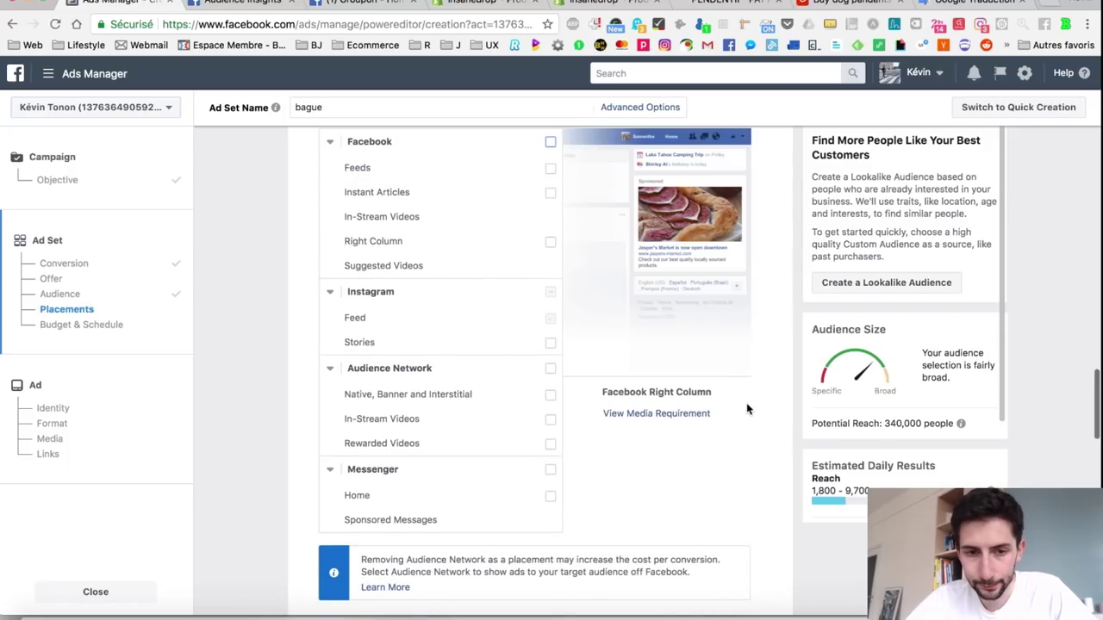
scroll(746, 403, "up", 2)
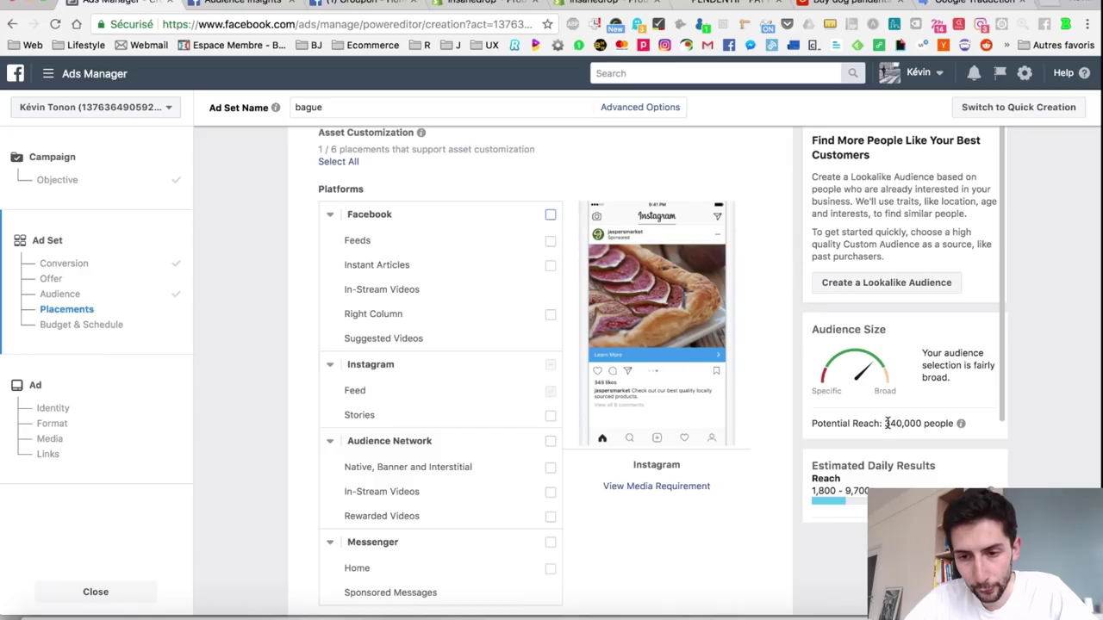
left_click_drag(885, 424, 948, 422)
left_click(948, 422)
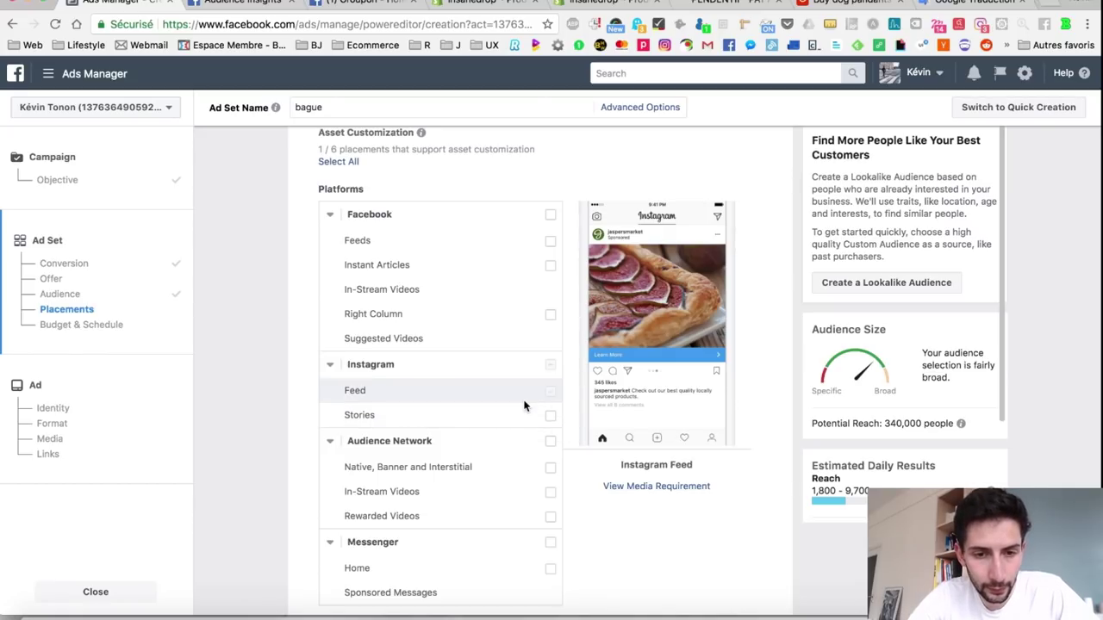
scroll(524, 406, "down", 4)
scroll(525, 405, "down", 4)
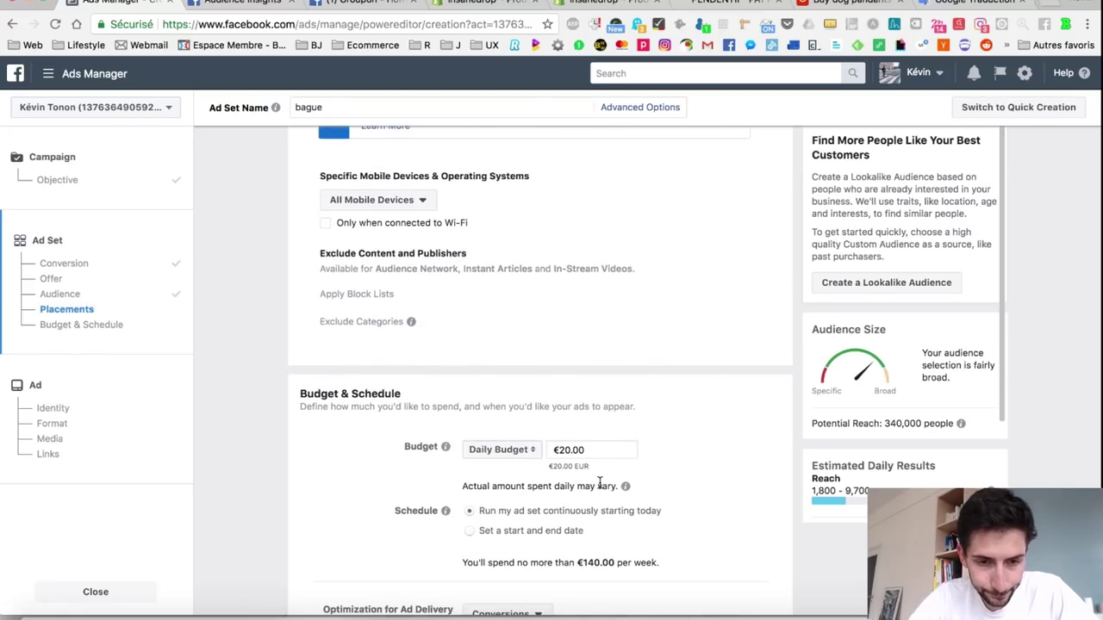
scroll(598, 488, "up", 2)
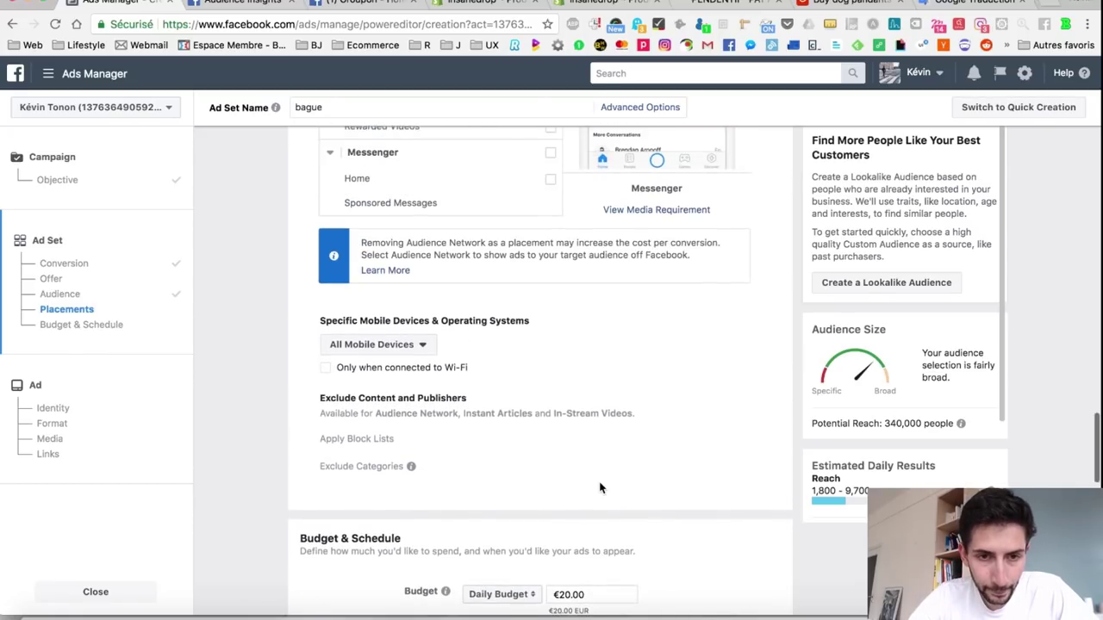
- Keep All Mobile Devices as the targeted devices and set the ad set's daily budget to €3.00
left_click(393, 349)
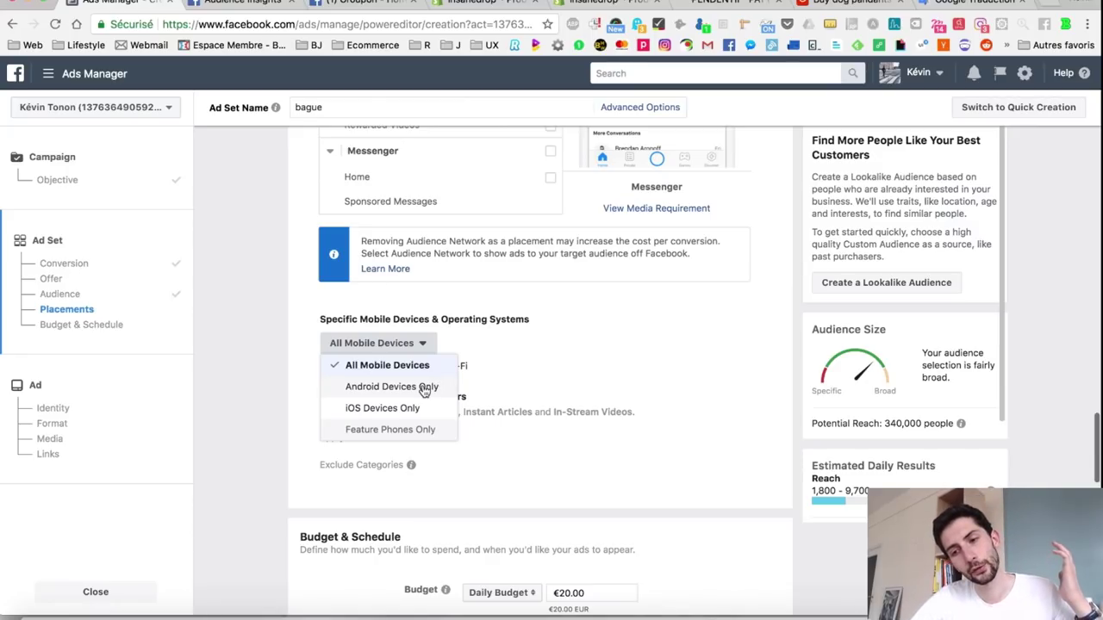
left_click(405, 365)
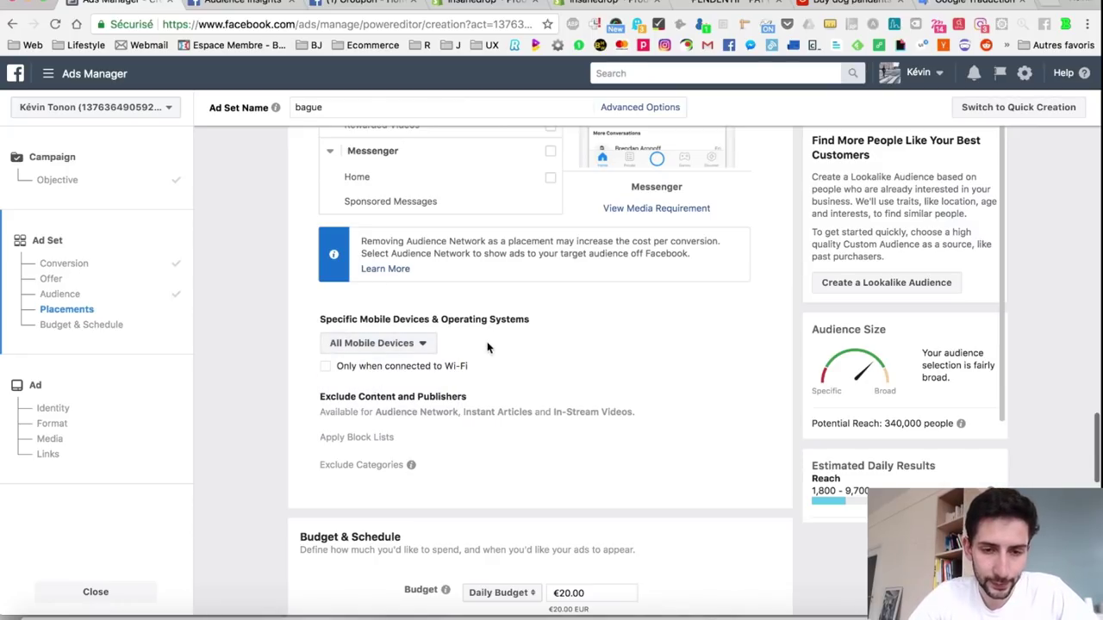
scroll(532, 448, "down", 3)
left_click(598, 450)
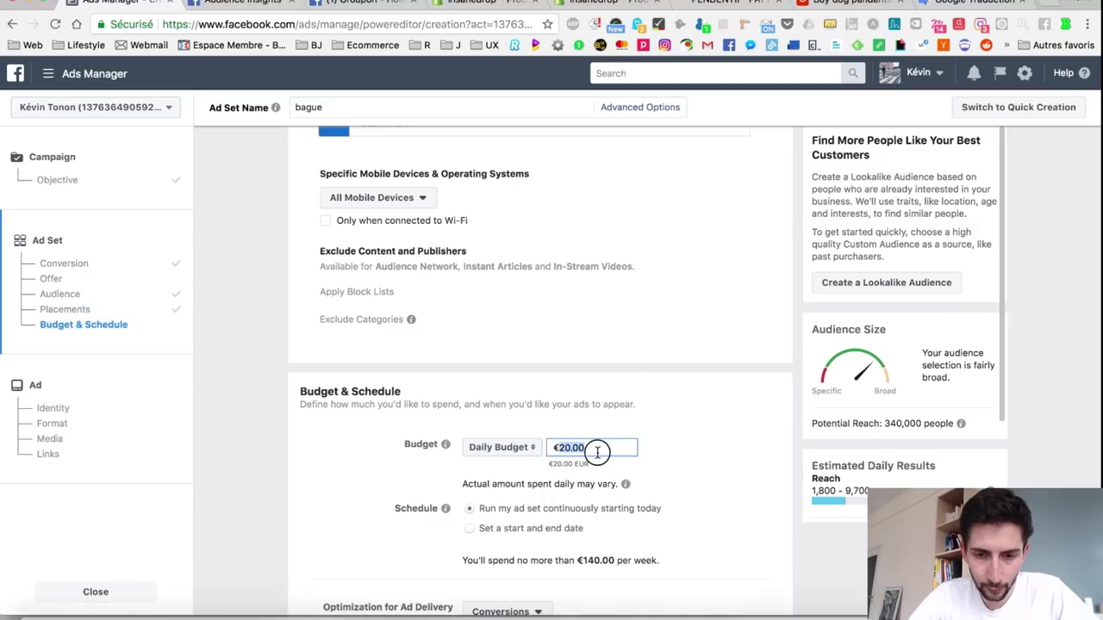
type("3")
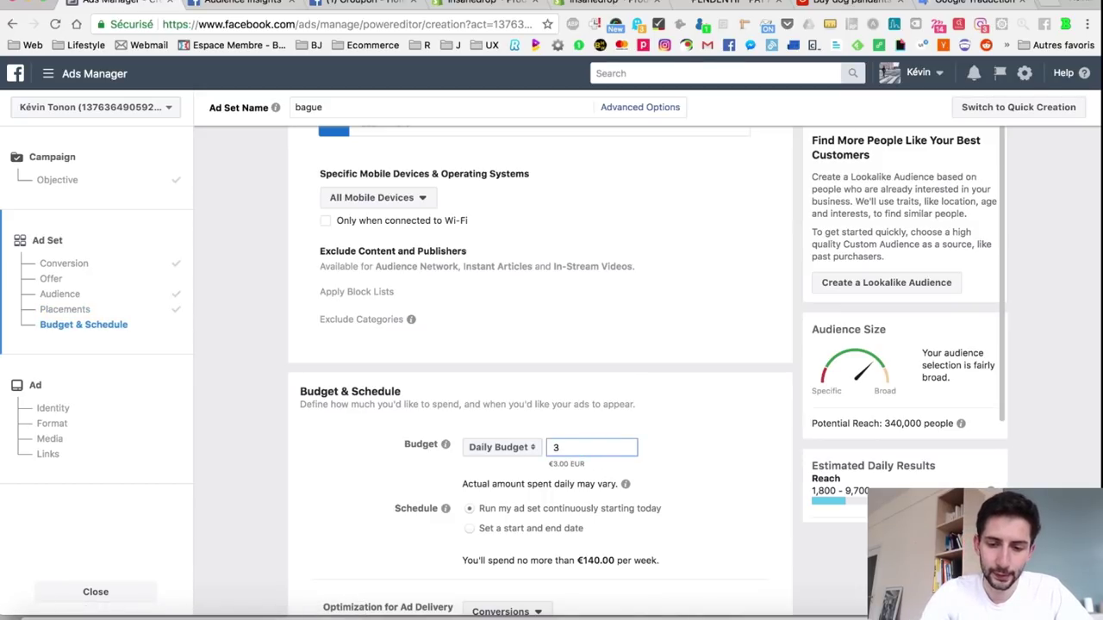
left_click(697, 419)
- Keep Conversions as the ad delivery optimization and set the conversion window to 1 day click
scroll(696, 419, "down", 5)
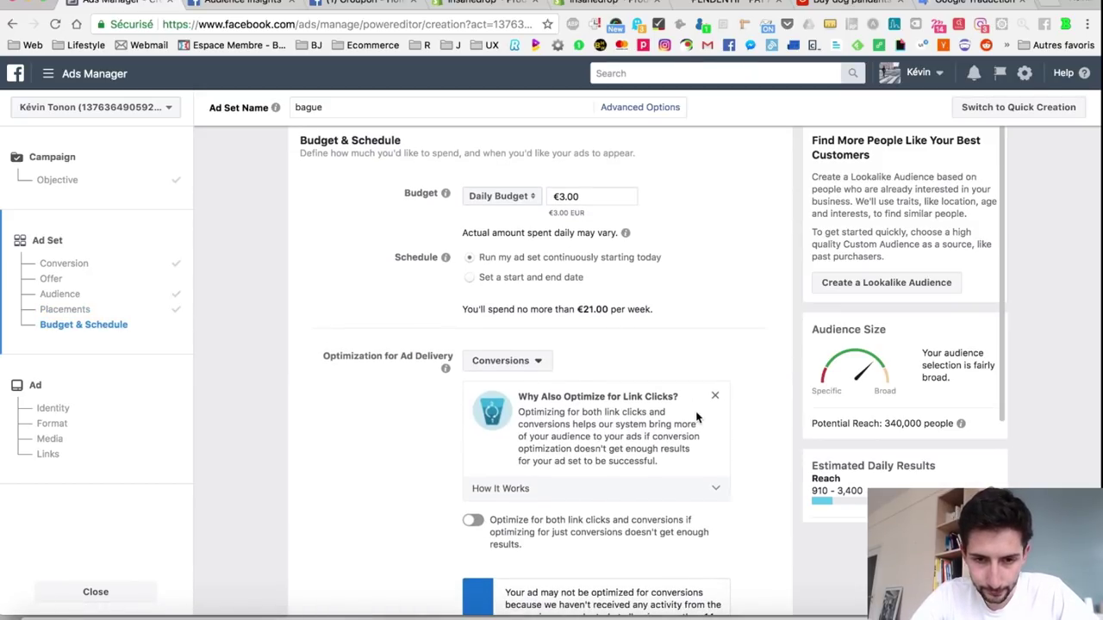
left_click(528, 364)
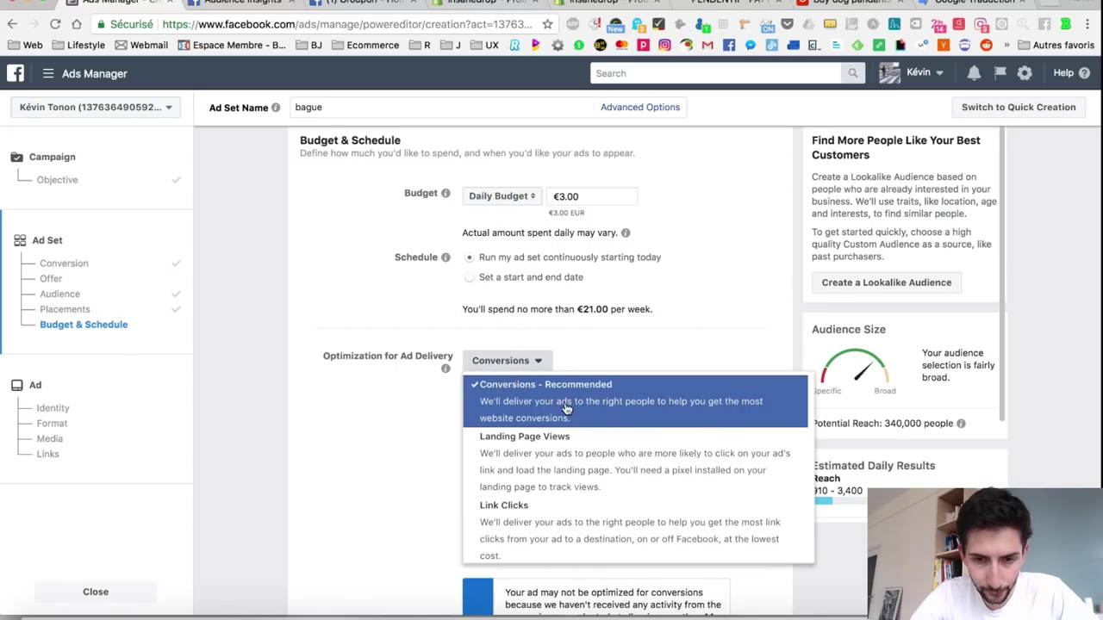
left_click(351, 452)
scroll(352, 454, "down", 5)
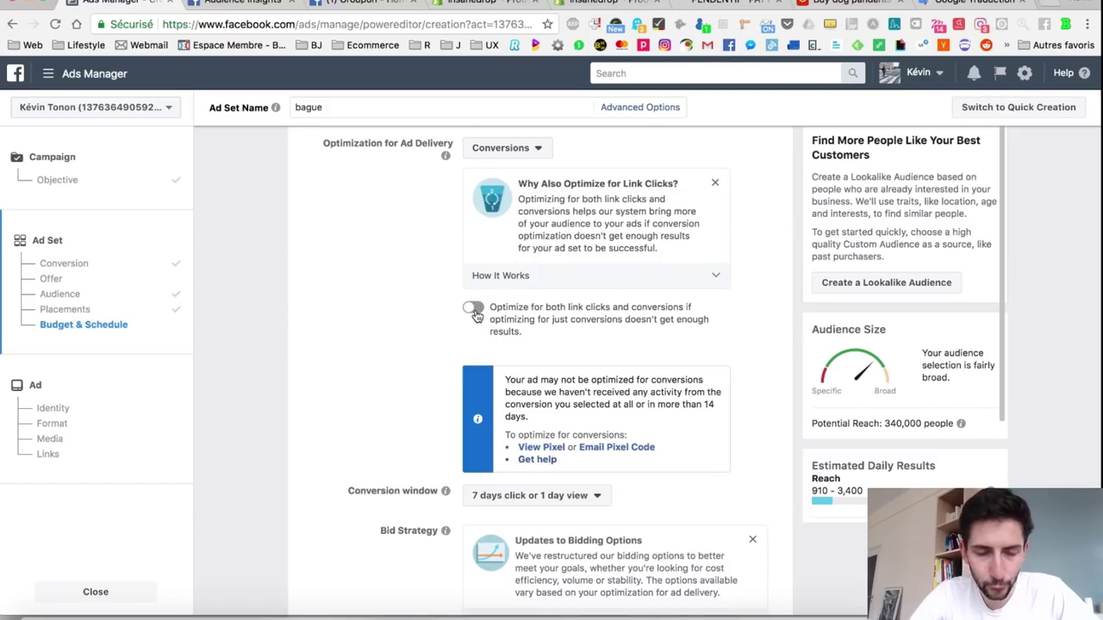
scroll(415, 366, "down", 2)
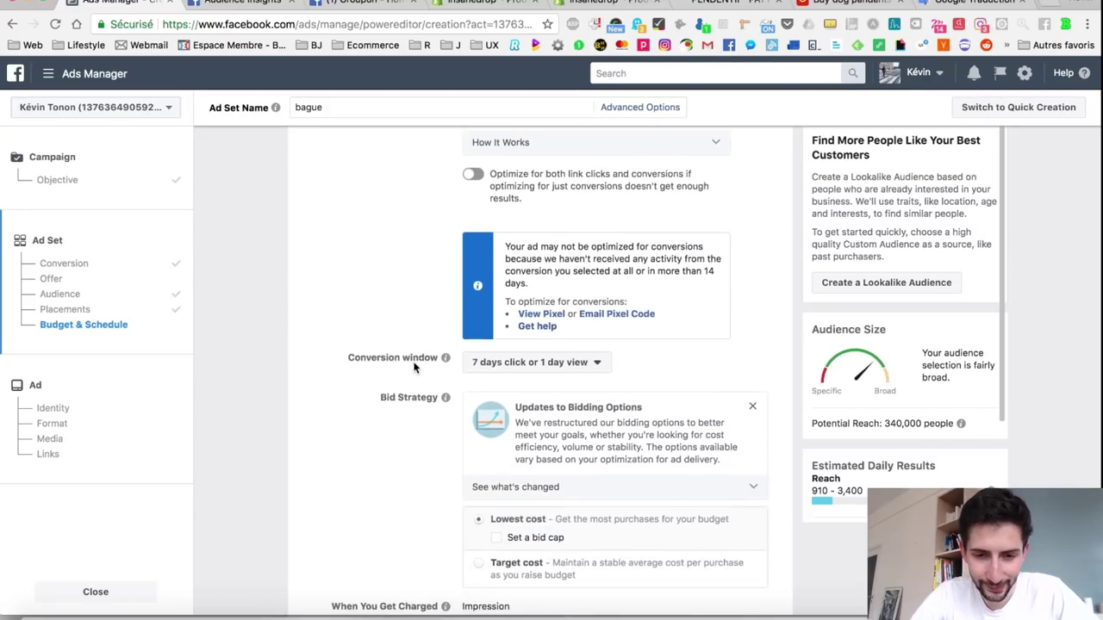
left_click(598, 356)
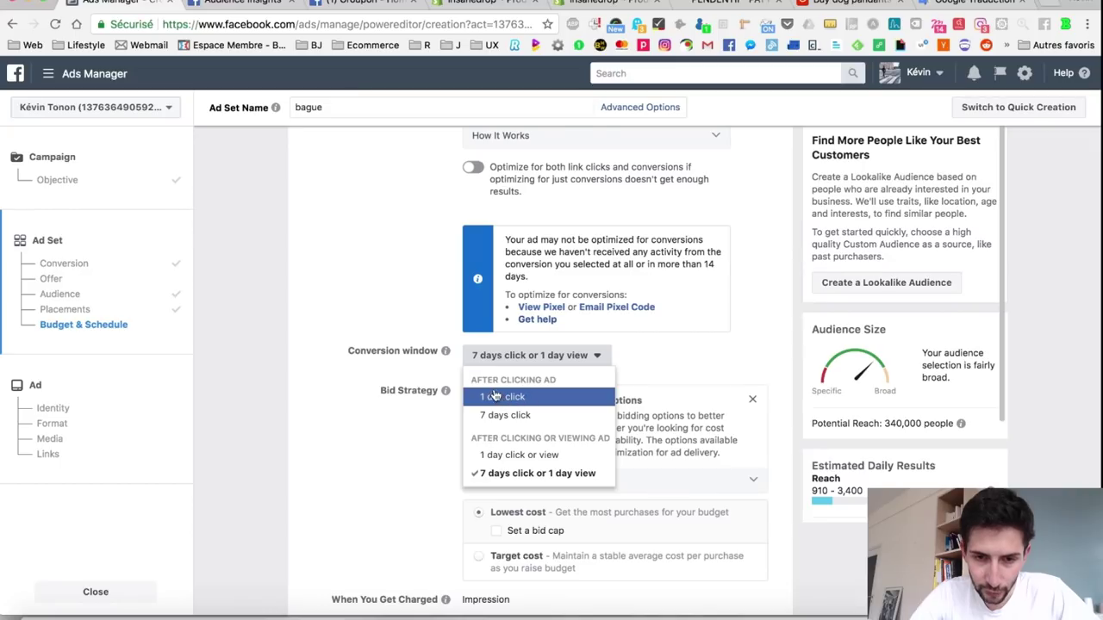
left_click(540, 398)
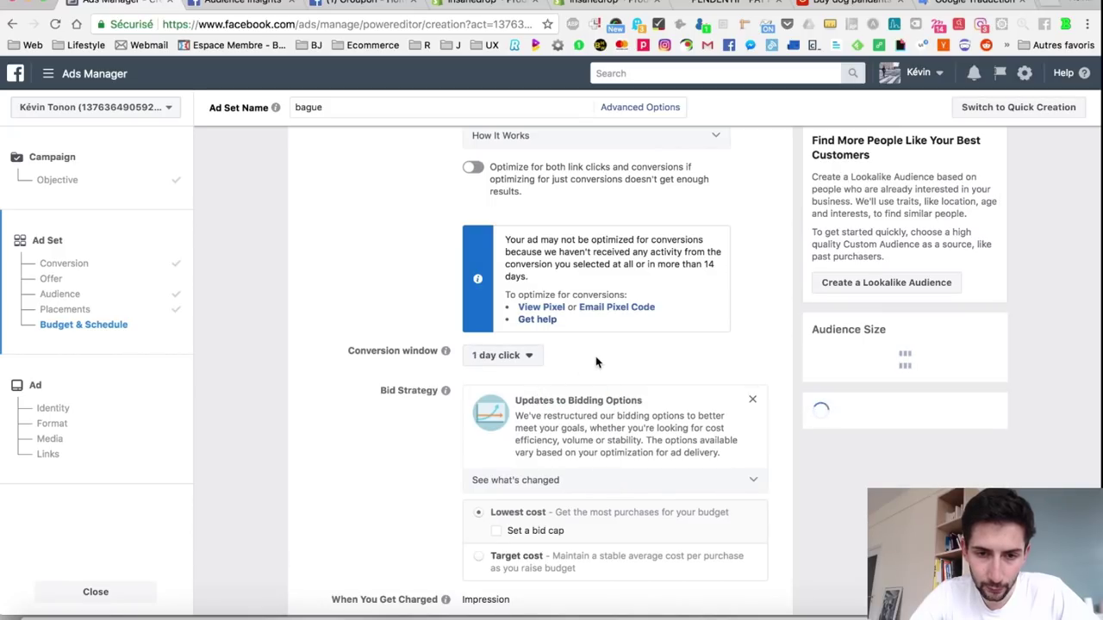
scroll(380, 425, "down", 1)
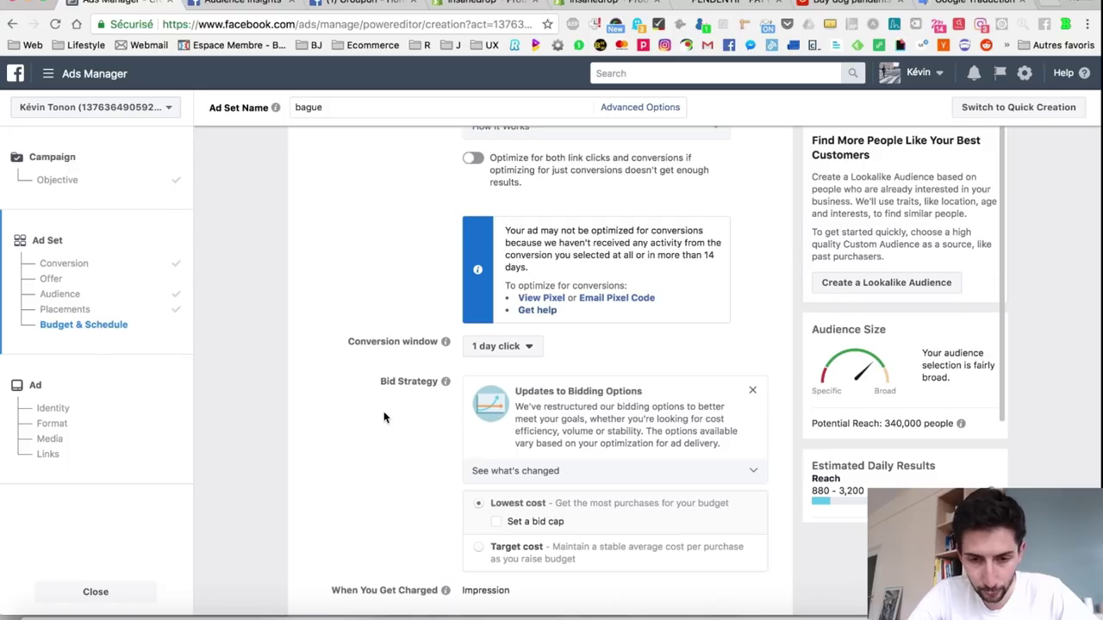
scroll(380, 384, "down", 5)
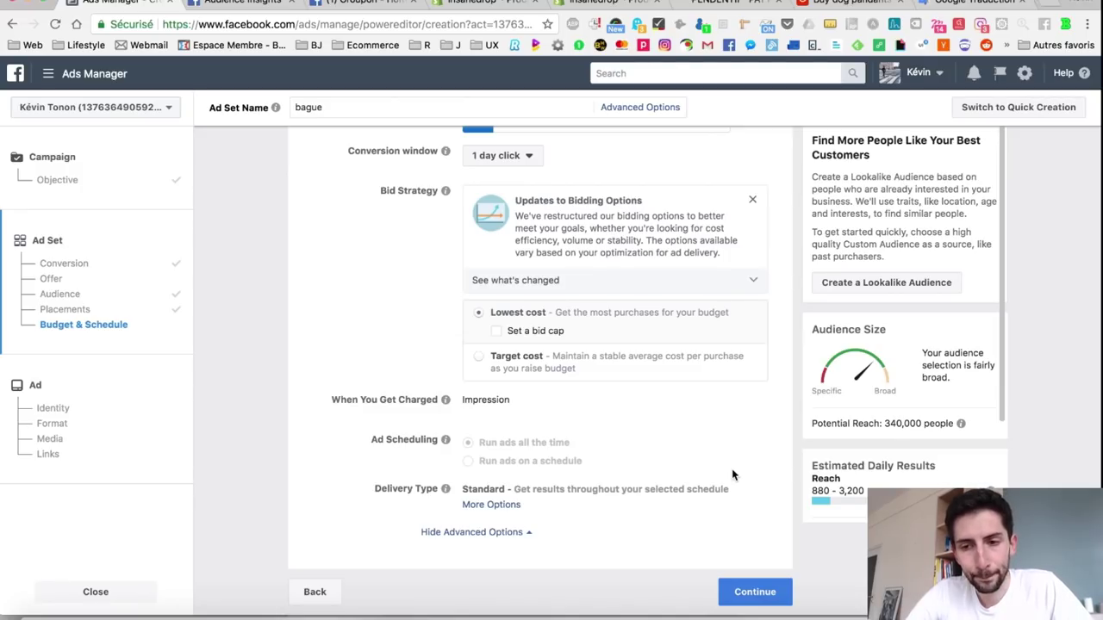
- Remove the Dog Lovers interest from the first must-also-match group in the audience's detailed targeting
scroll(732, 475, "up", 15)
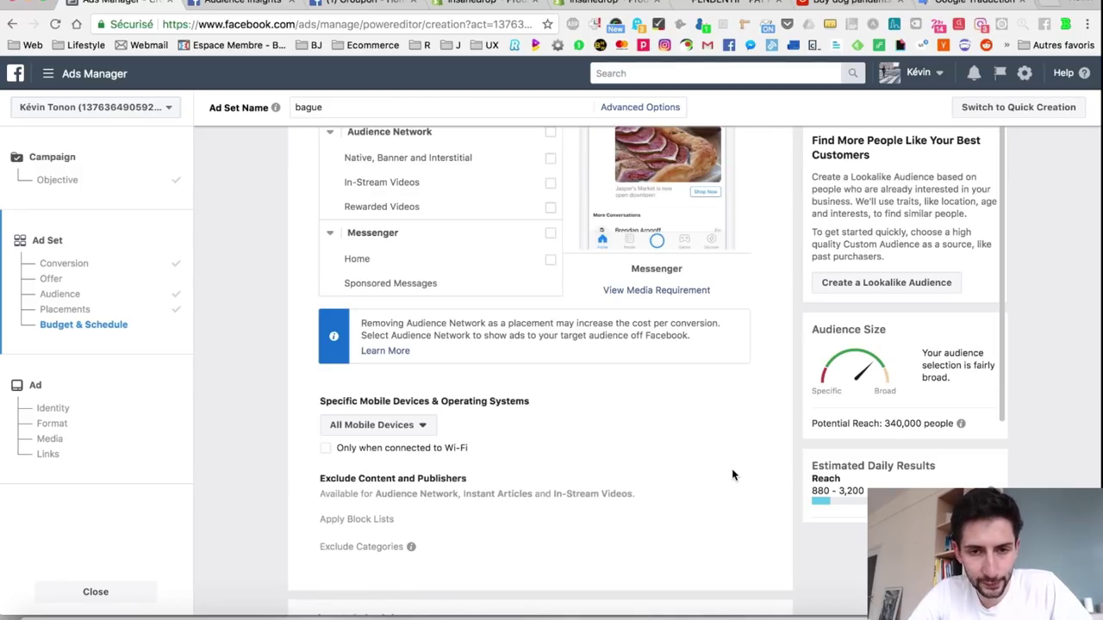
scroll(733, 474, "down", 1)
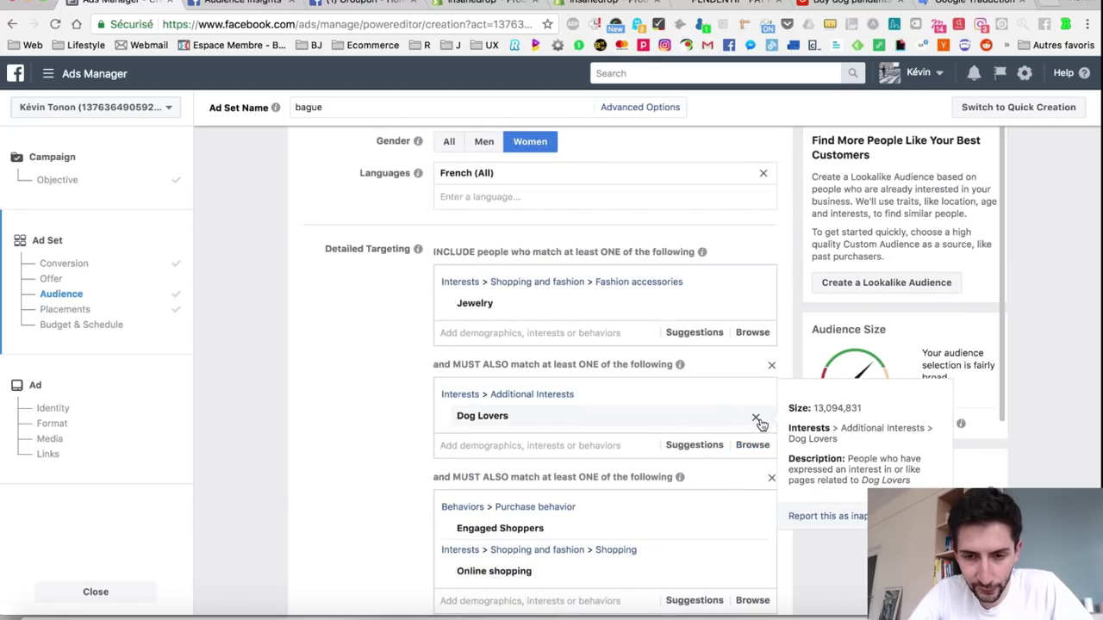
left_click(757, 421)
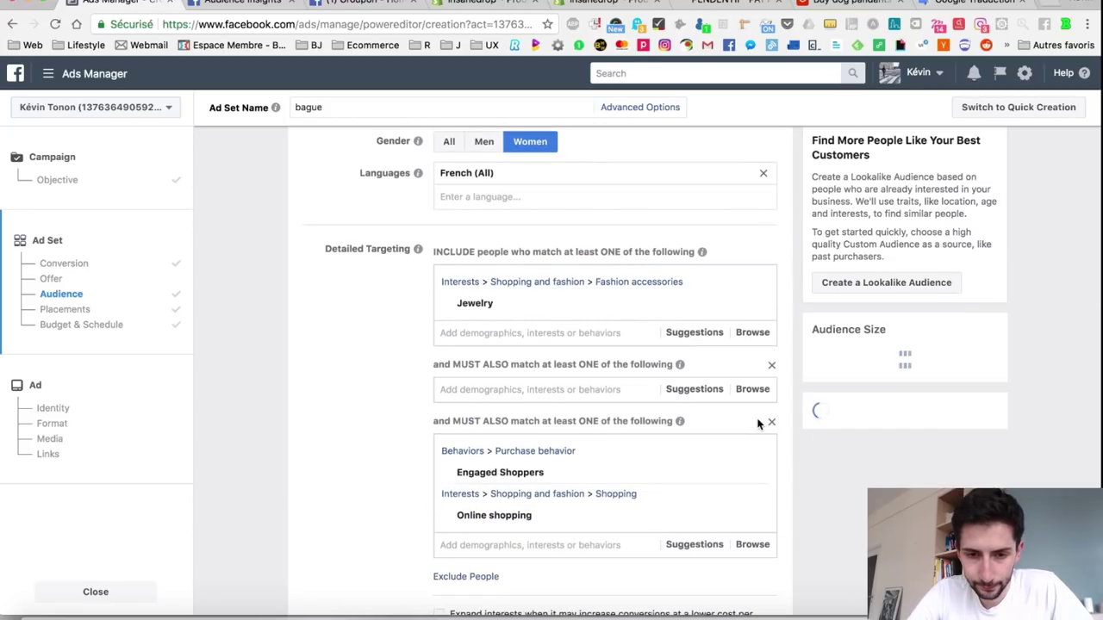
- Try Life With Dogs as the only interest in the empty must-also-match group, check the potential reach and remove it
left_click(586, 389)
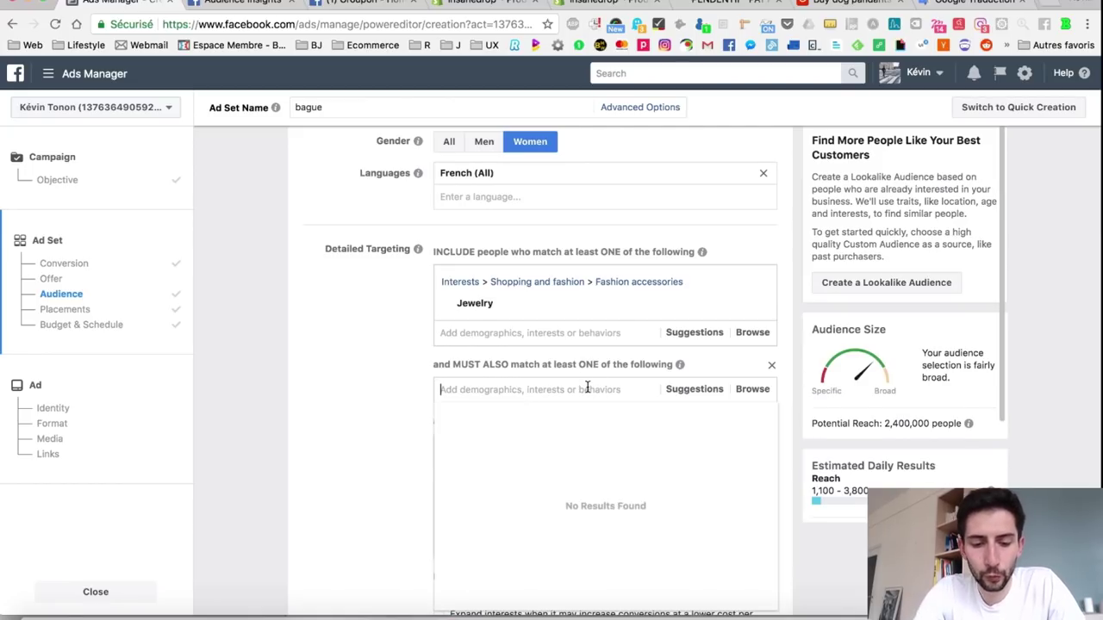
type("do")
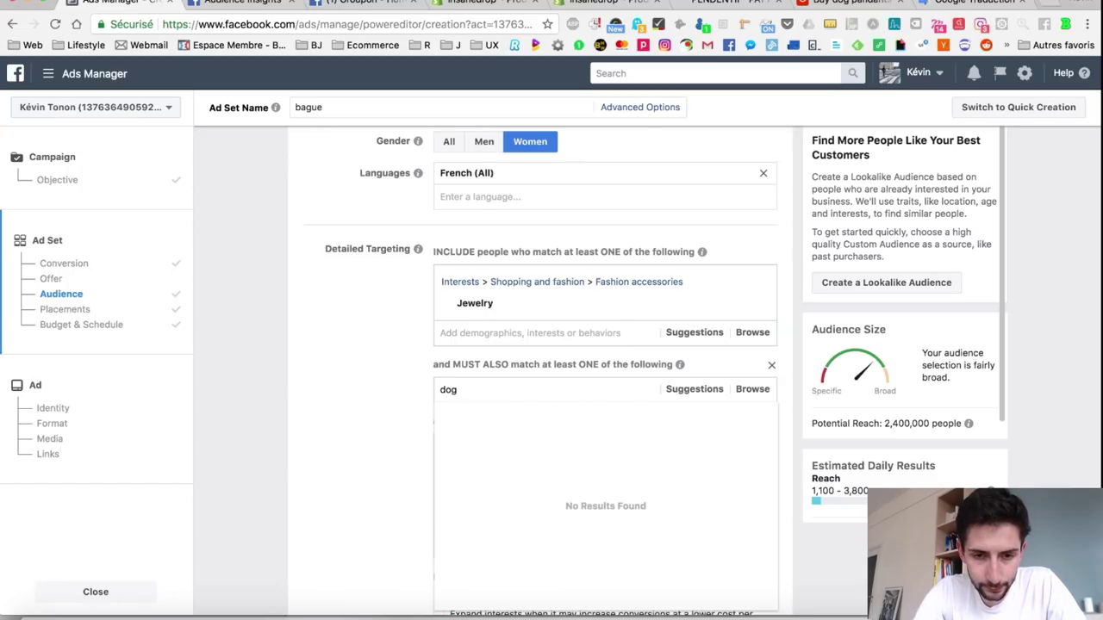
type("gs")
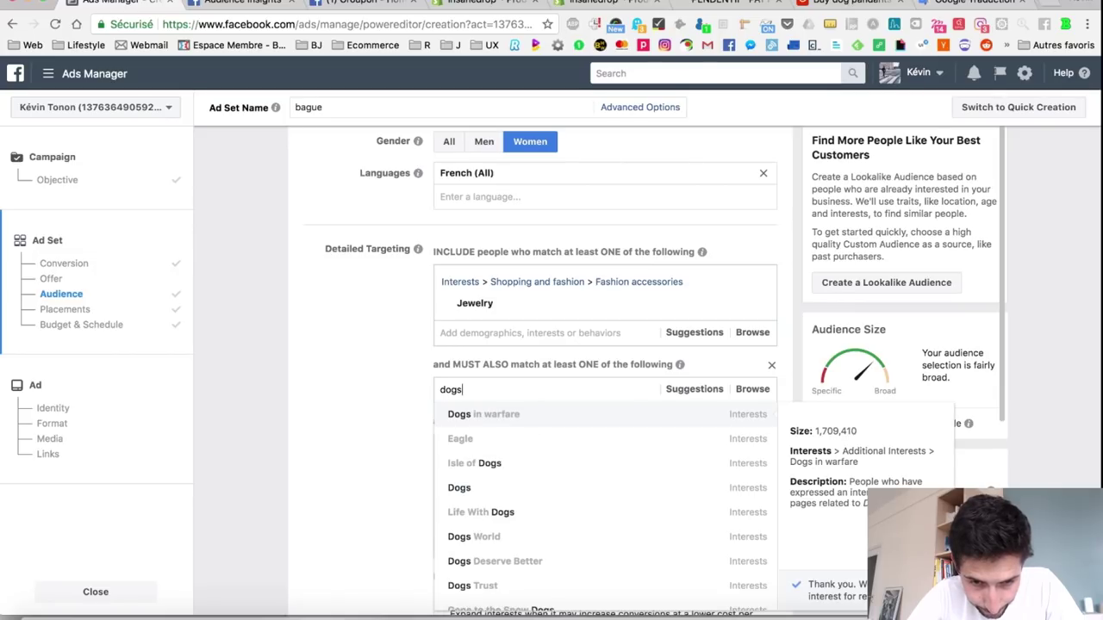
left_click(493, 515)
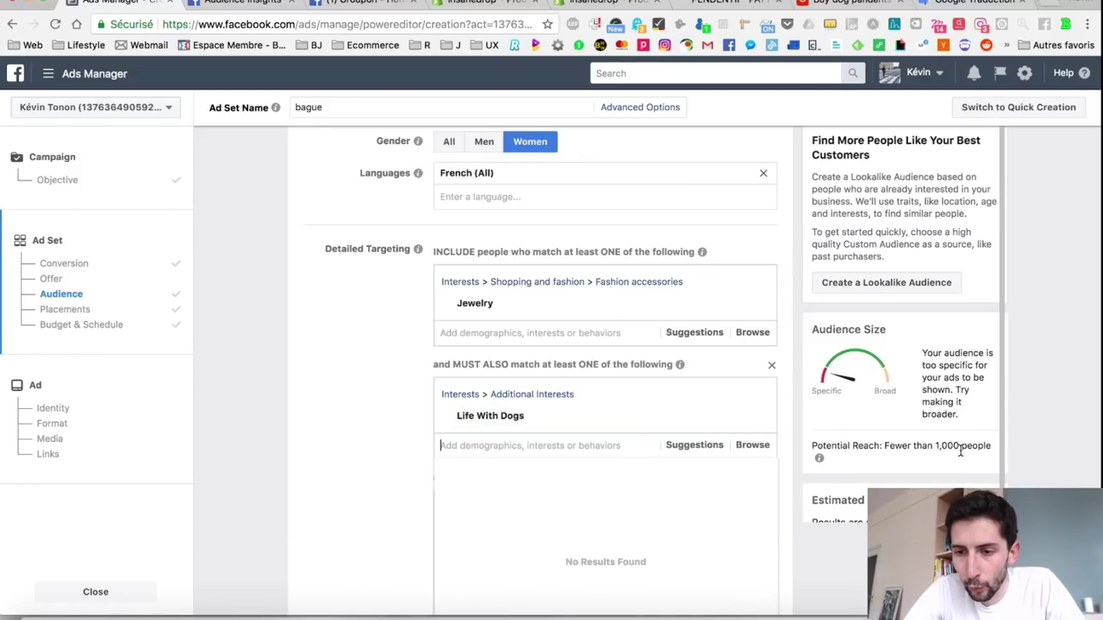
mouse_move(751, 418)
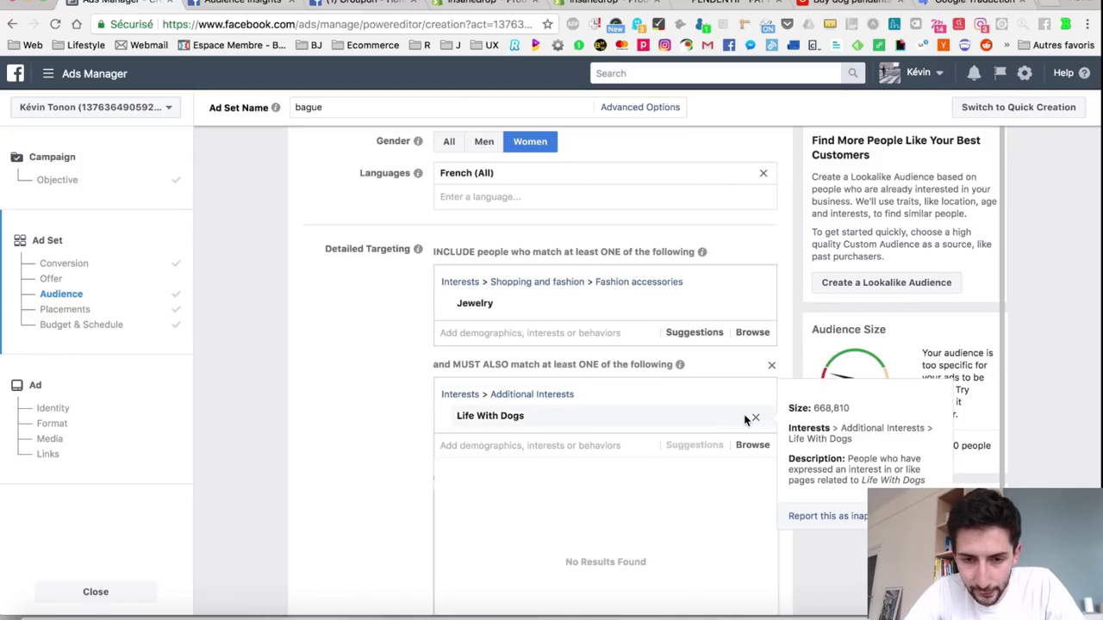
left_click(755, 422)
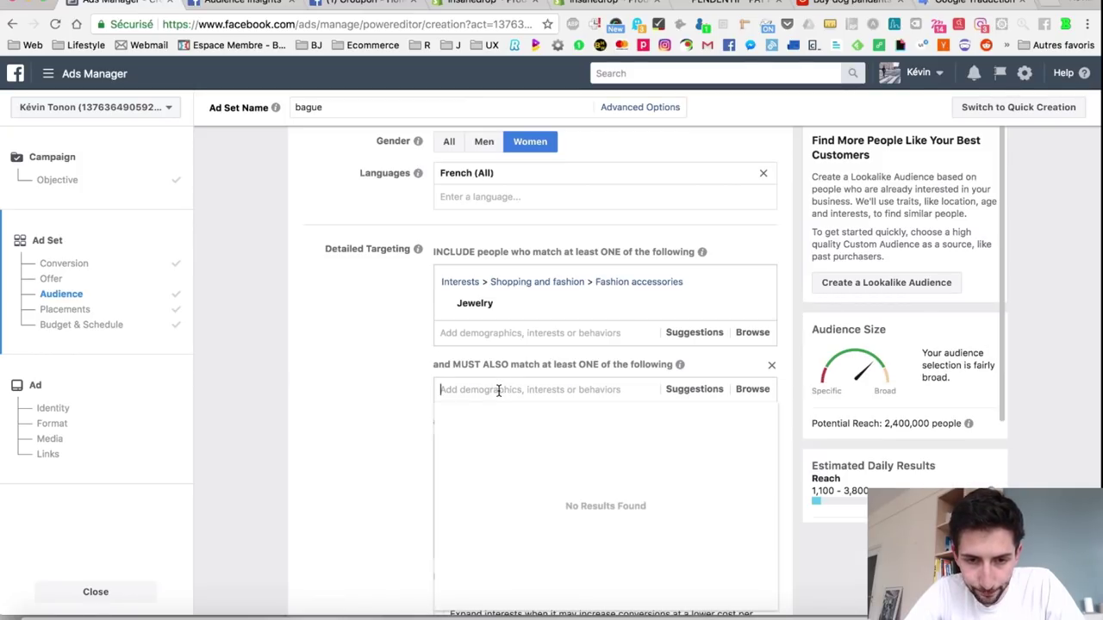
- Add the Dogs Lovers interest to the empty must-also-match group
left_click(498, 391)
type("dog")
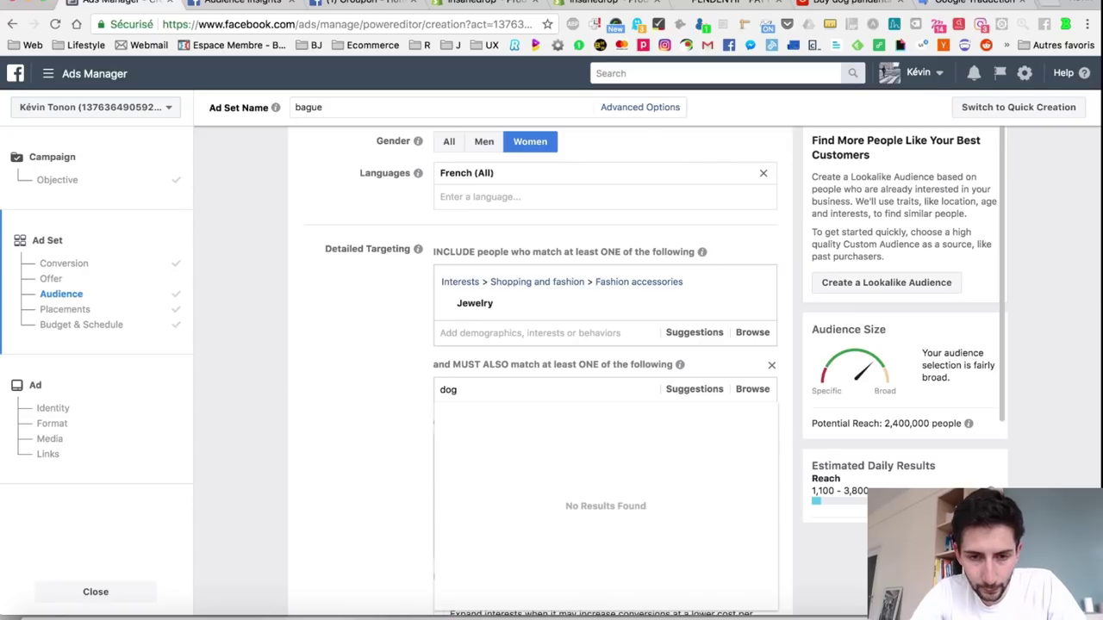
type("s lover")
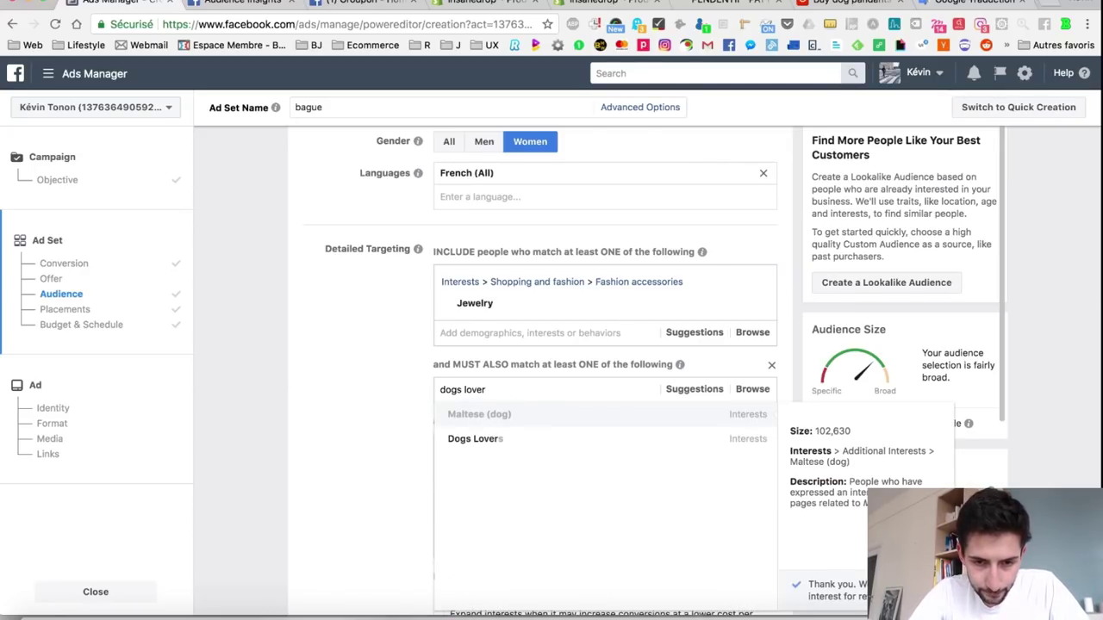
key("Down")
key("Return")
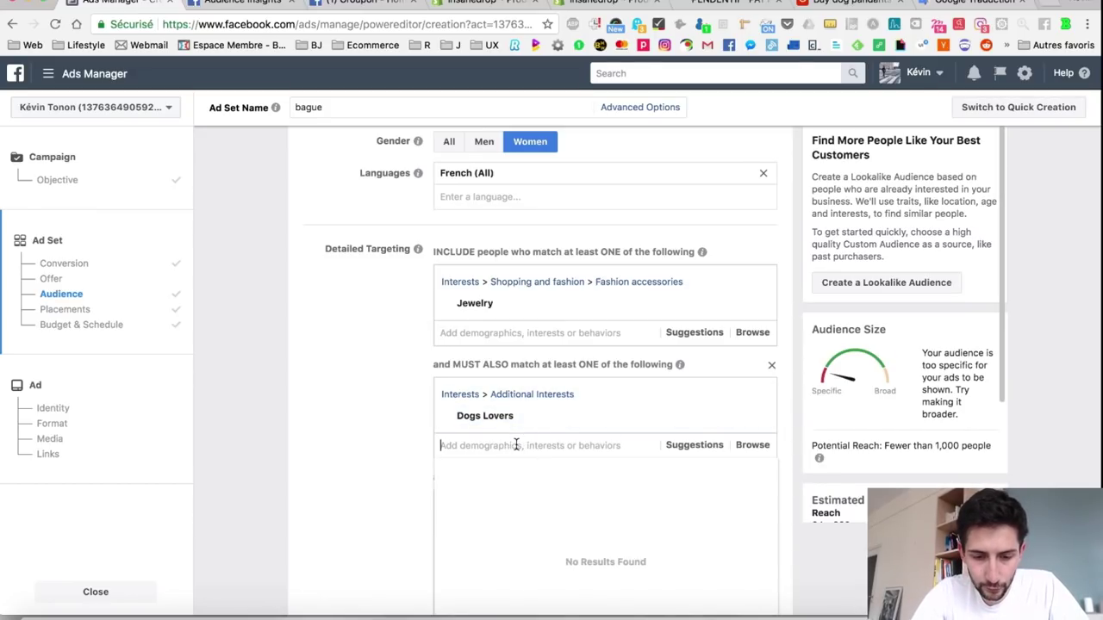
- Add Life With Dogs alongside Dogs Lovers in the same must-also-match group and check the potential reach
type("dogs")
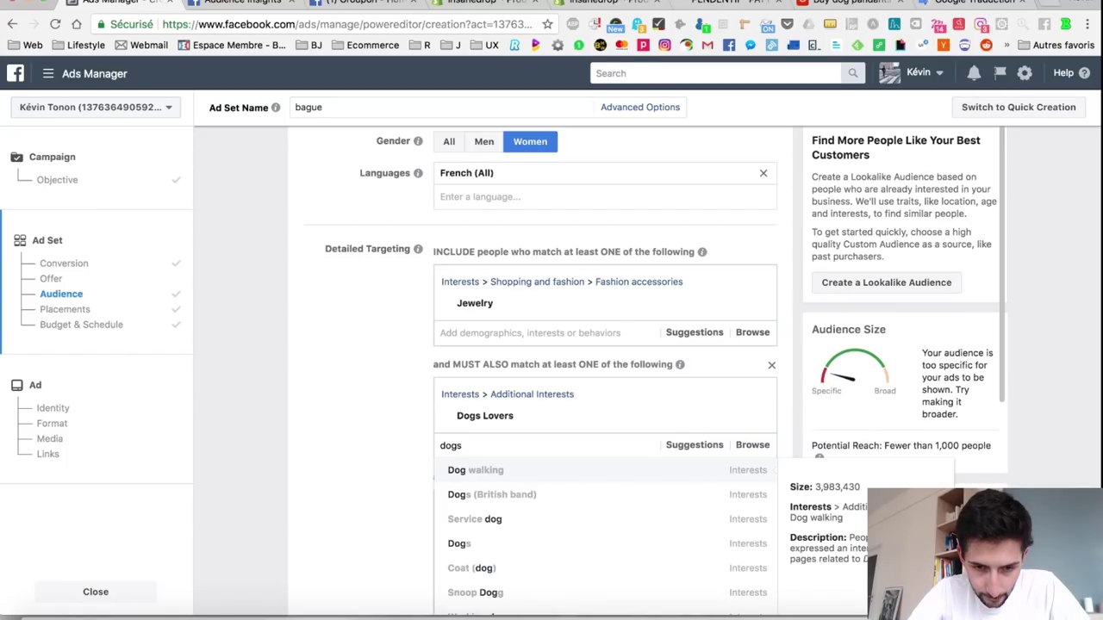
key("Down")
key("Down")
key("Down")
key("Down")
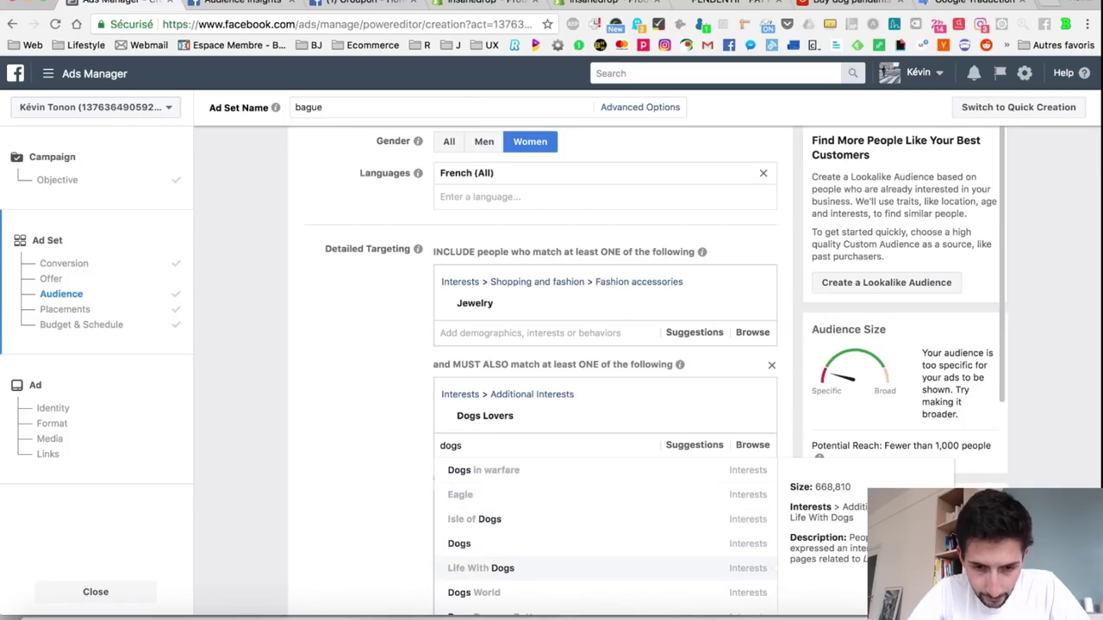
key("Return")
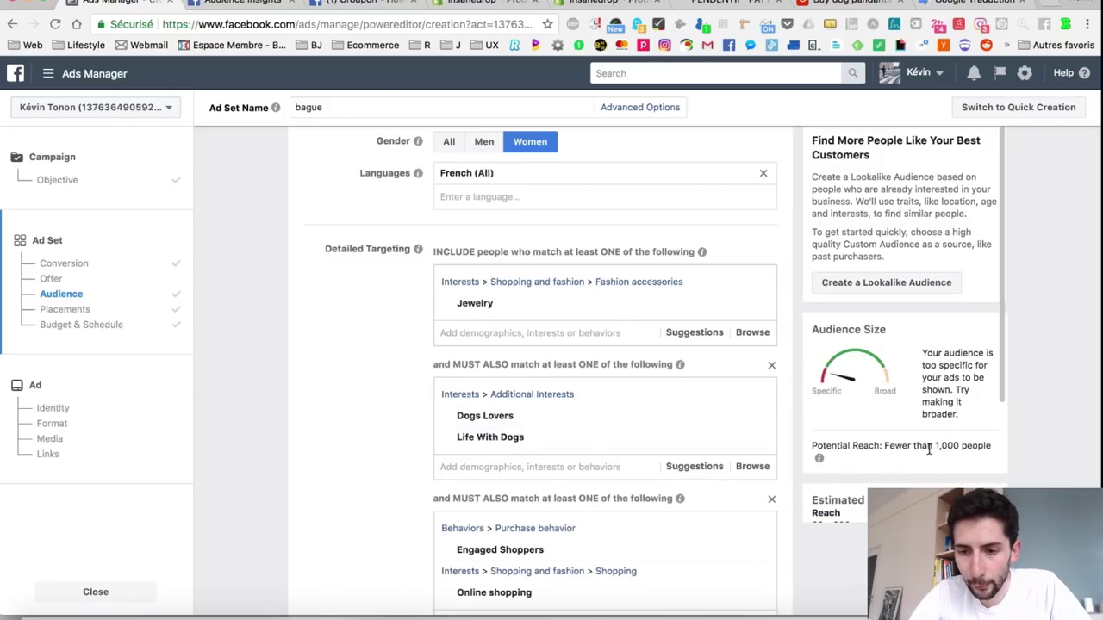
left_click_drag(910, 447, 972, 448)
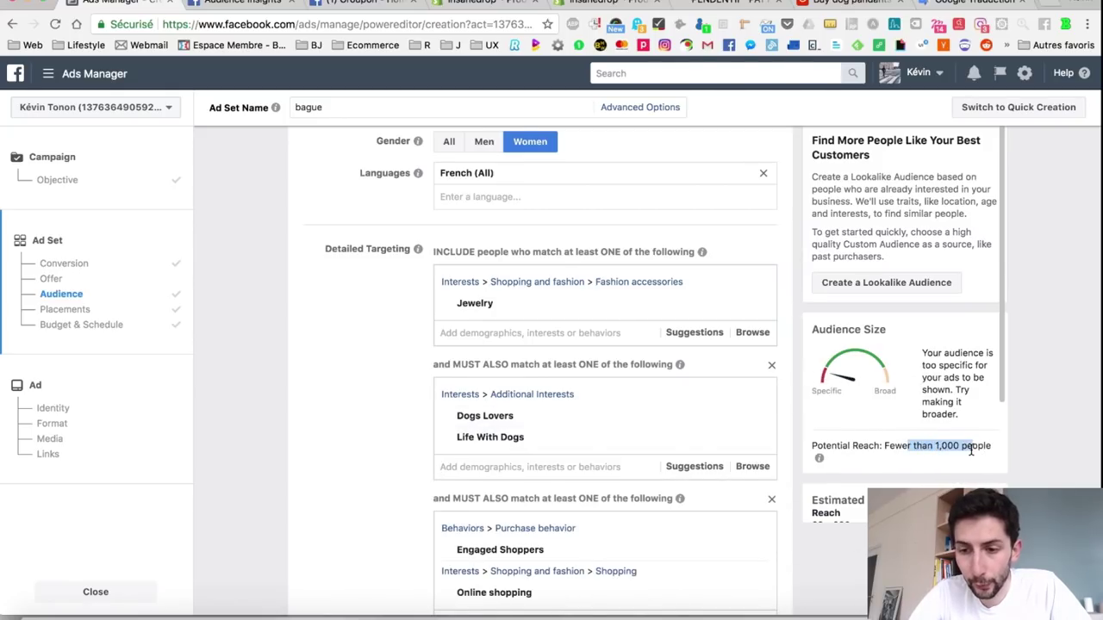
- Switch to Audience Insights and remove the Jewelry interest from the audience, keeping only Dogs
scroll(628, 433, "down", 2)
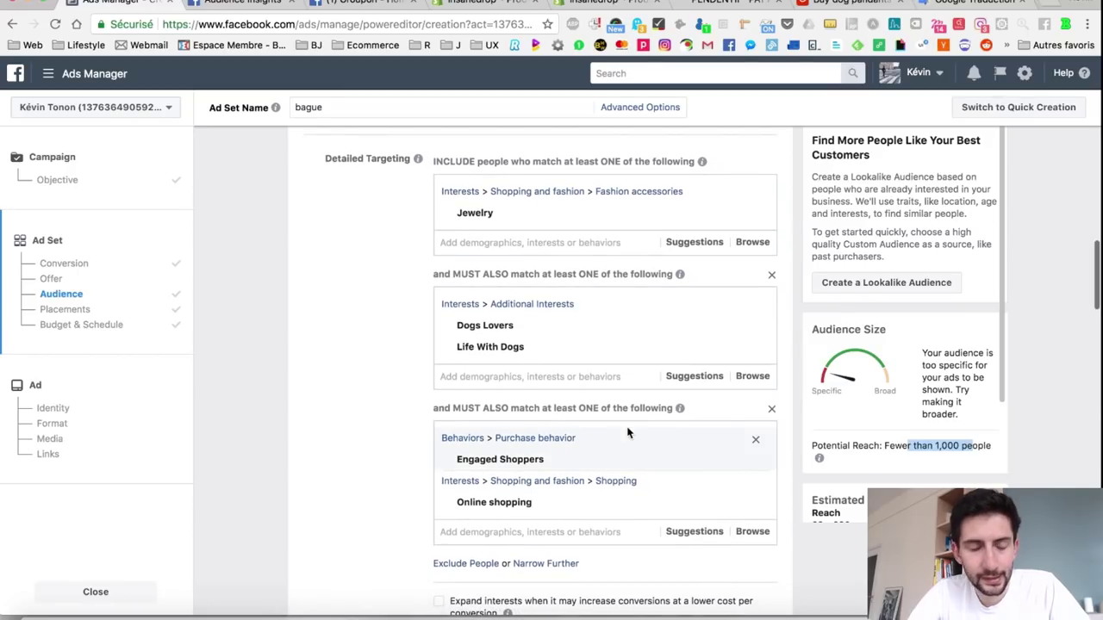
left_click(249, 5)
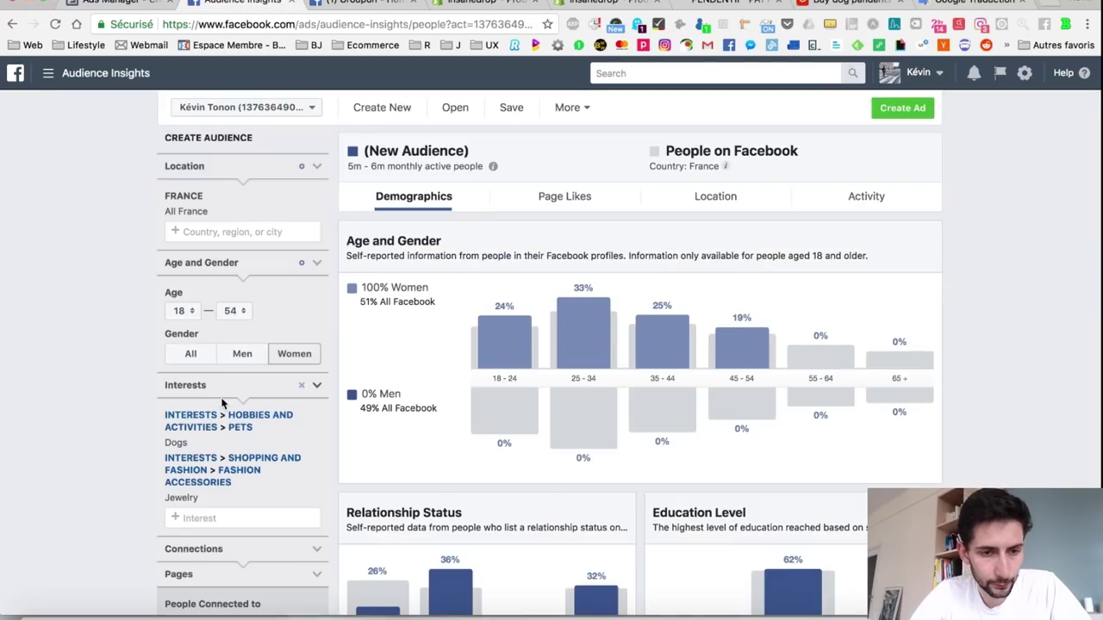
mouse_move(176, 443)
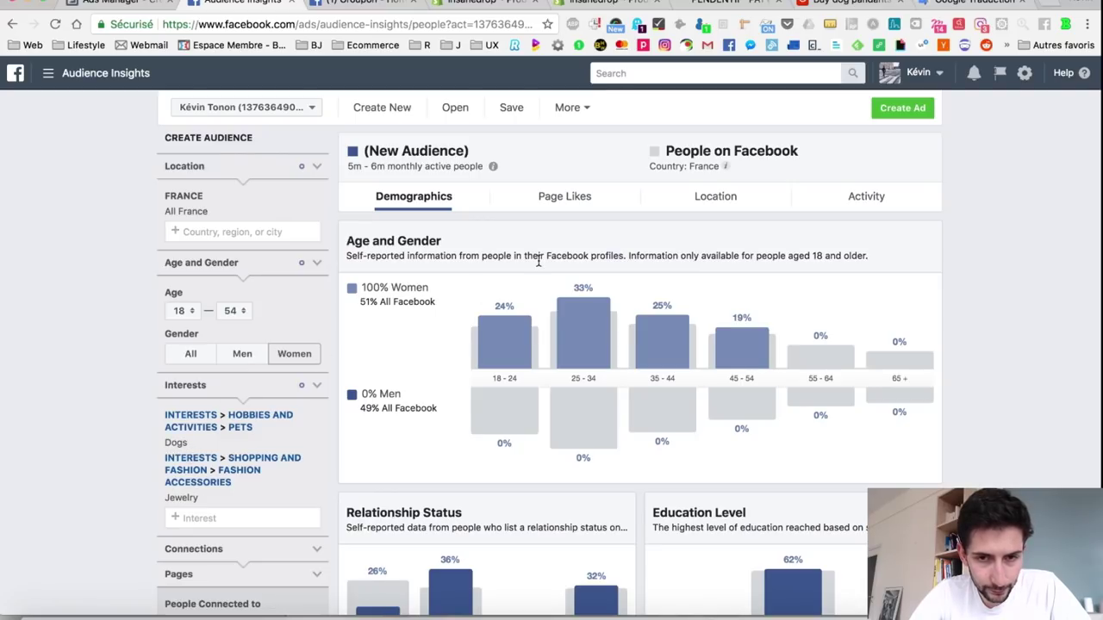
left_click(316, 498)
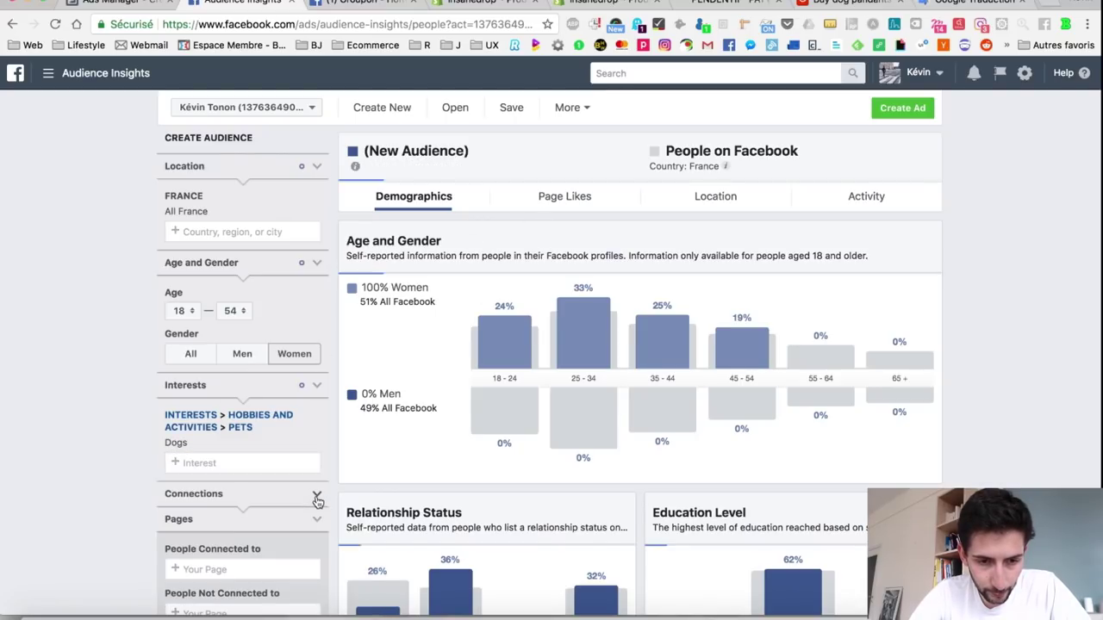
- Show the audience's Page Likes, copy the Pet Supplies page name Royal Canin, and return to the ad set in Ads Manager
left_click(579, 199)
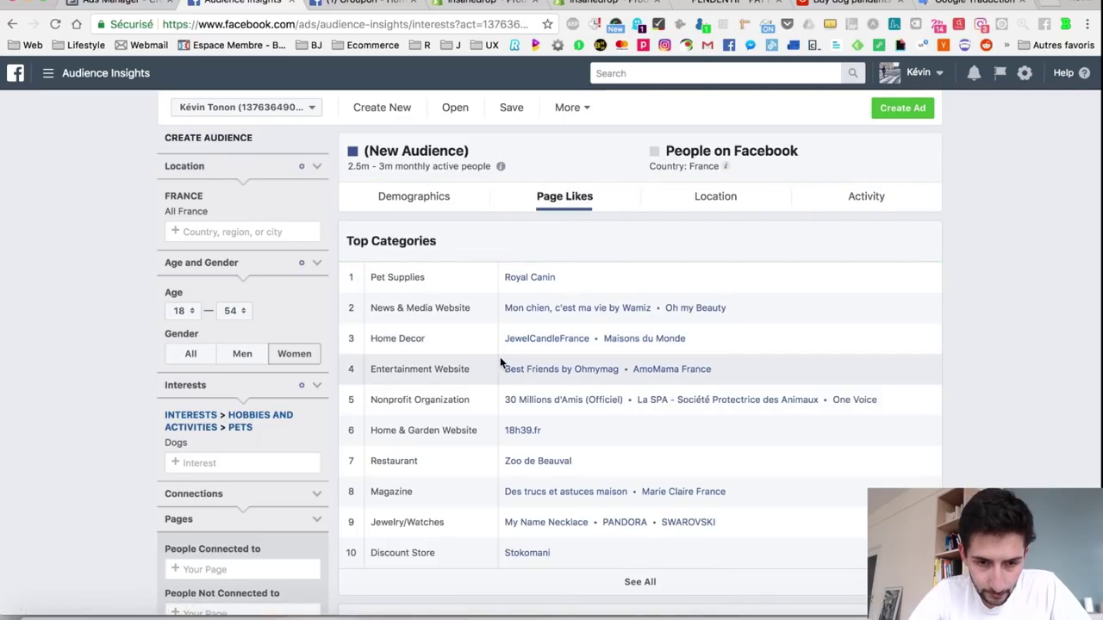
left_click_drag(571, 277, 503, 276)
key("super+c")
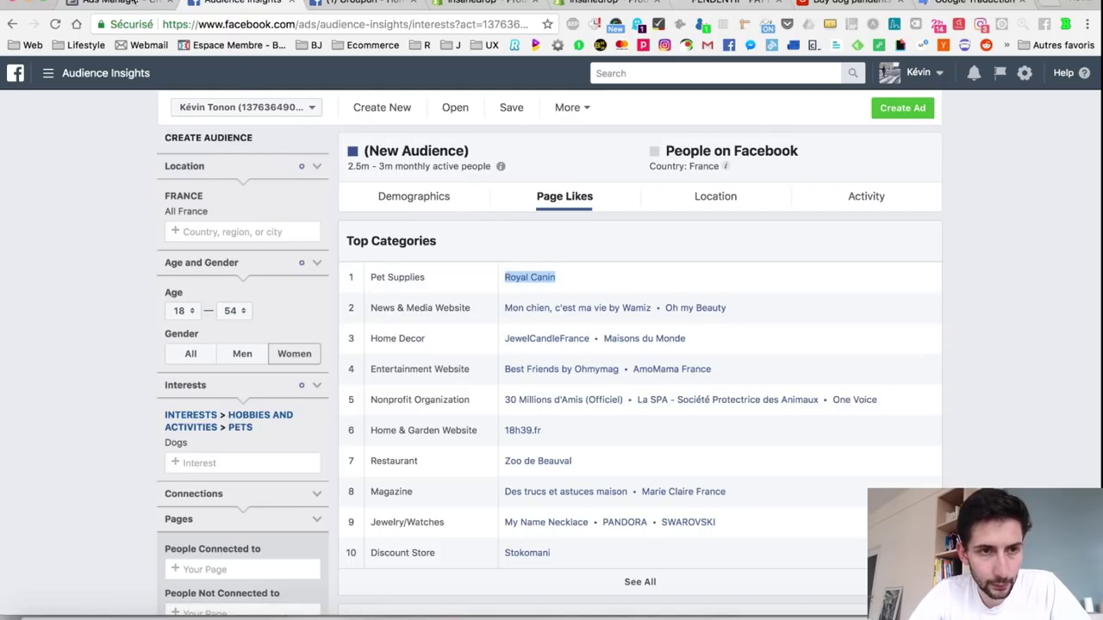
key("ctrl+shift+Tab")
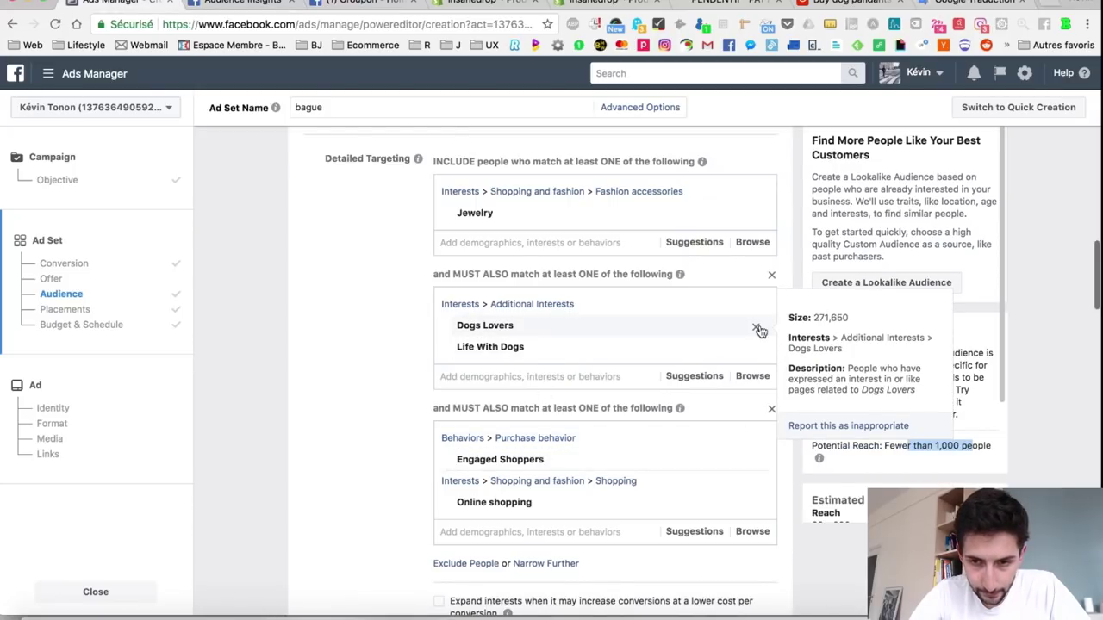
- Replace Dogs Lovers and Life With Dogs with the Royal Canin interest in the middle targeting group
left_click(758, 328)
left_click(759, 330)
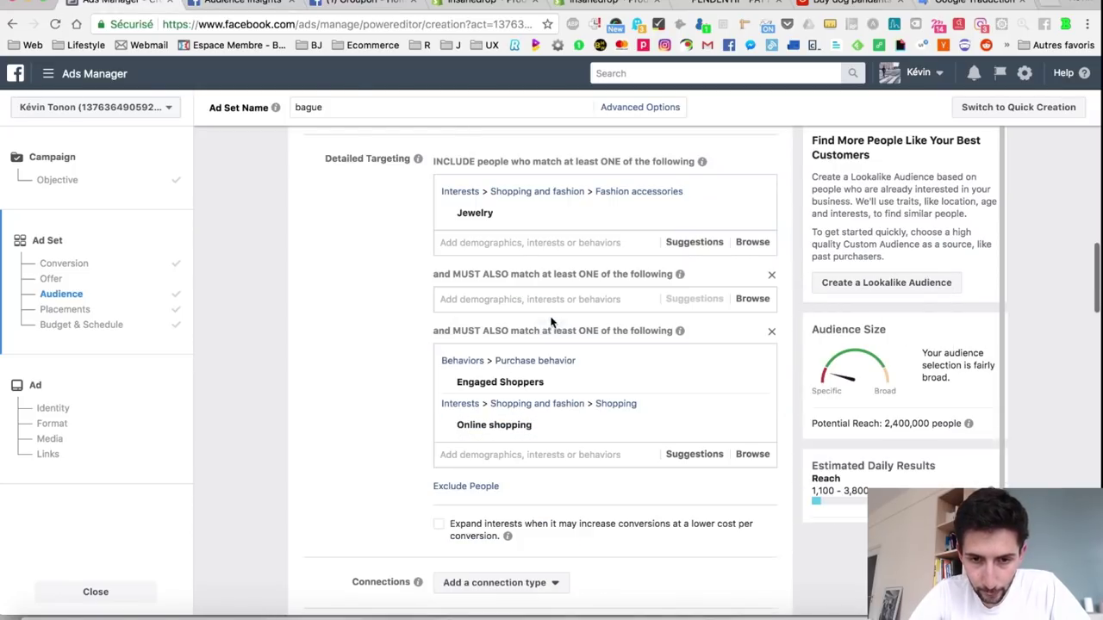
left_click(526, 306)
key("super+v")
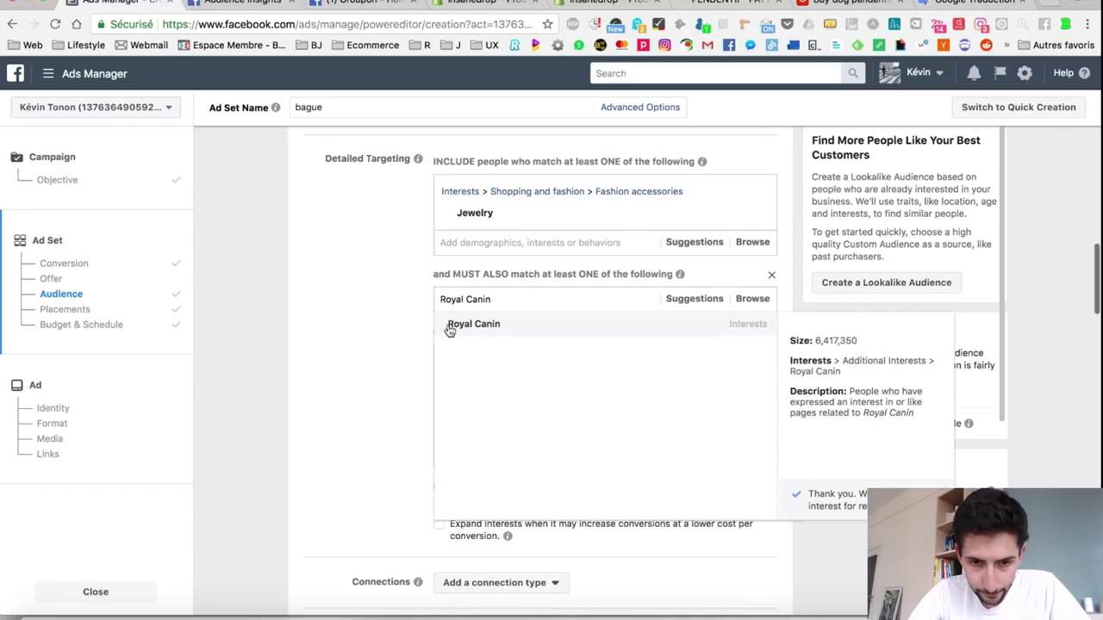
left_click(455, 325)
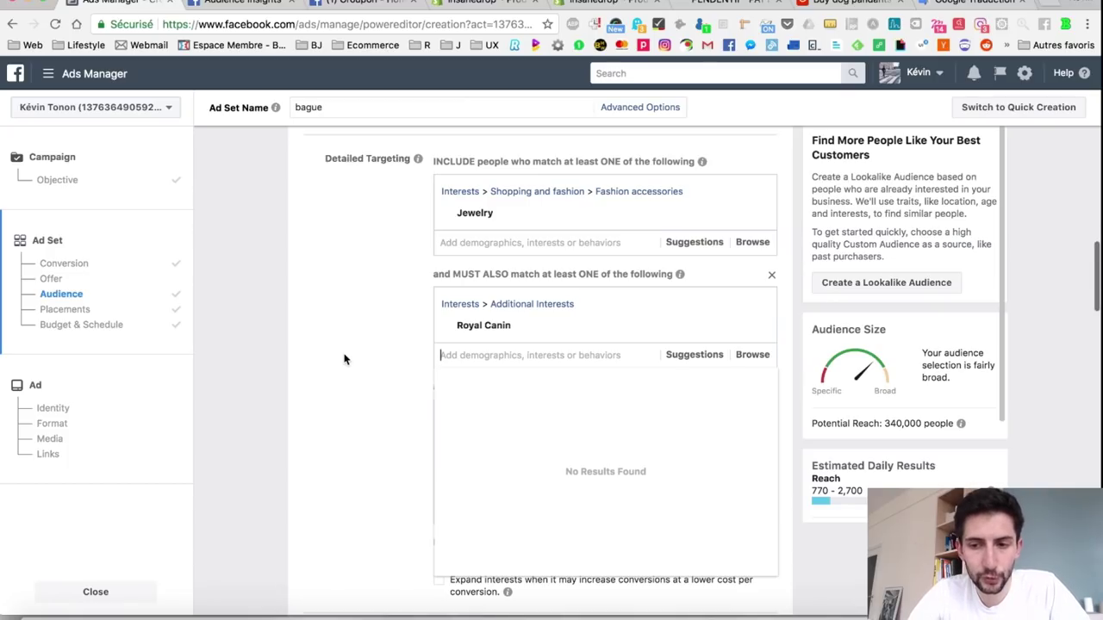
left_click(352, 350)
- Test Facebook Feeds as the only placement to compare its potential reach, and switch back to Instagram Feed only
scroll(379, 405, "down", 5)
scroll(366, 419, "down", 20)
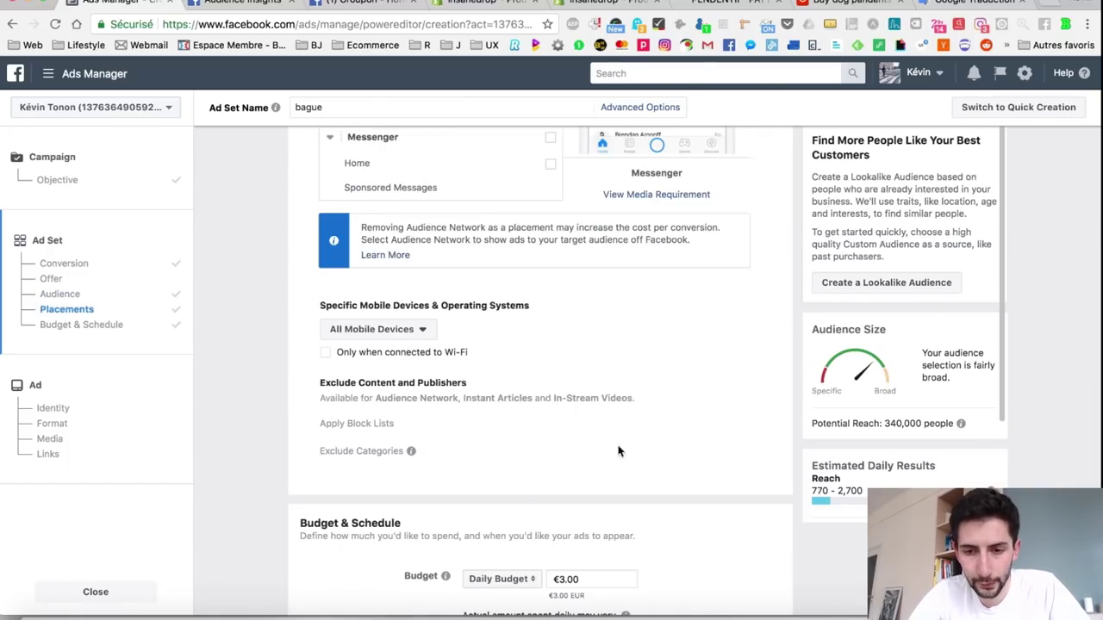
scroll(634, 411, "up", 15)
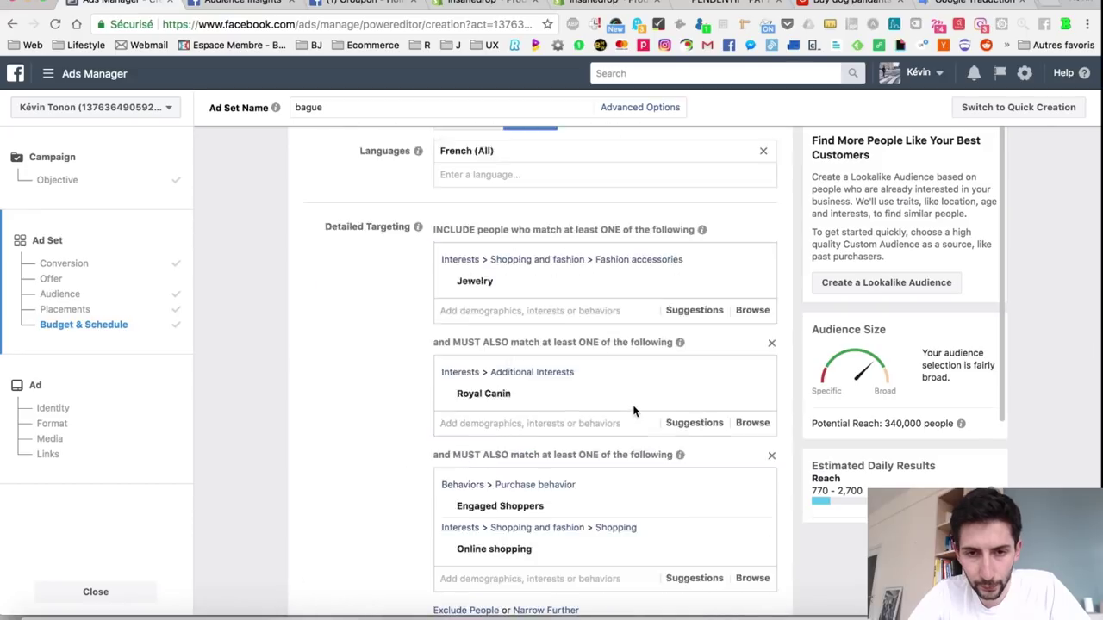
scroll(634, 411, "down", 10)
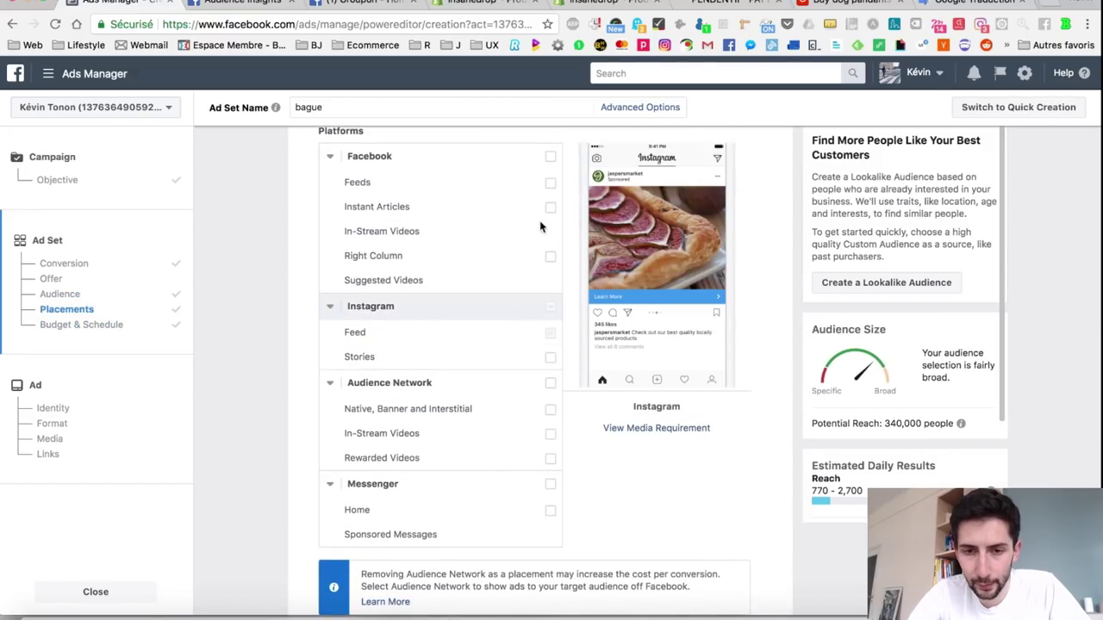
left_click(553, 195)
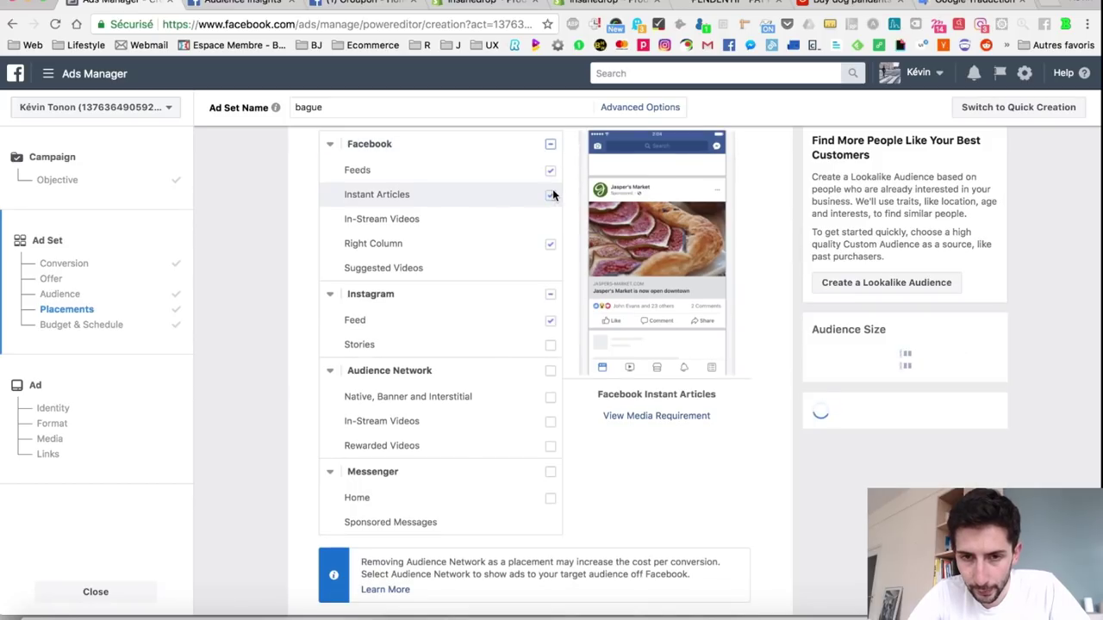
left_click(549, 244)
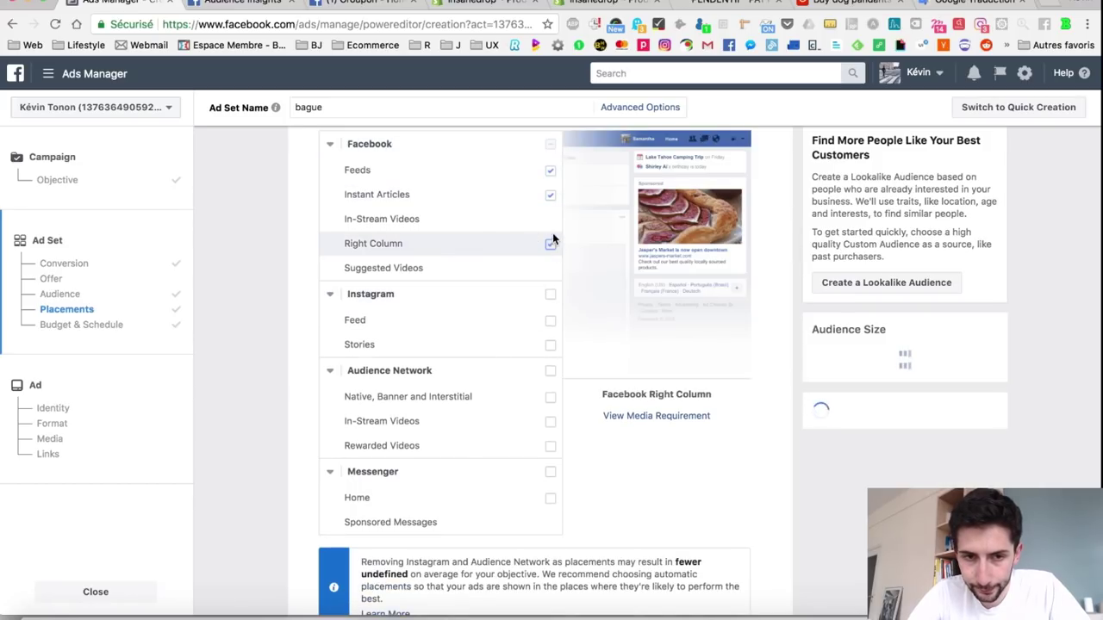
left_click(551, 196)
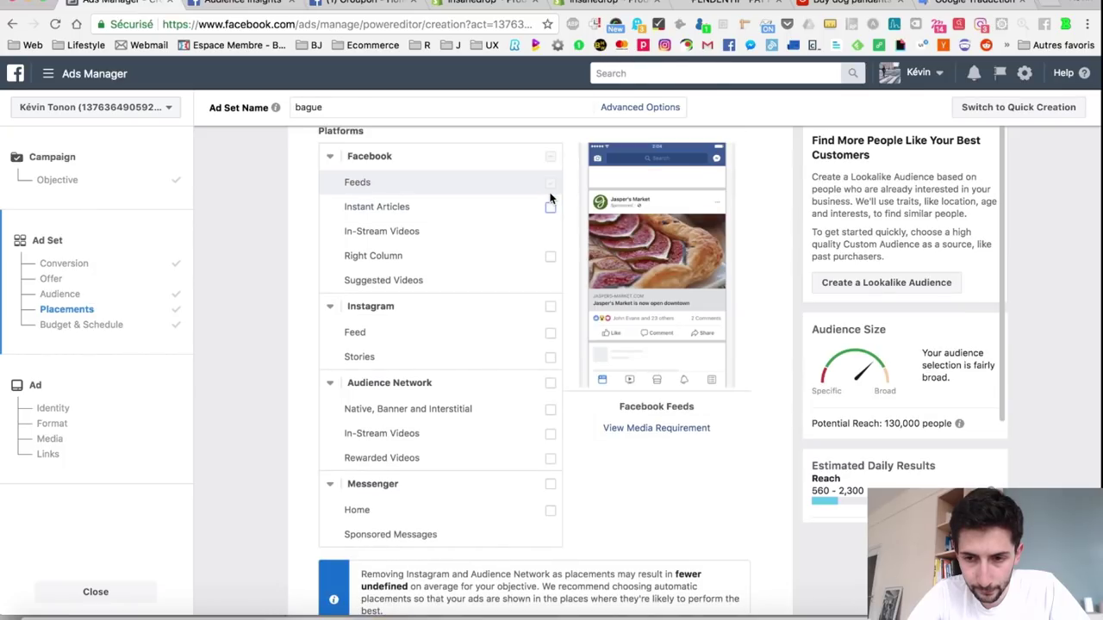
left_click(550, 329)
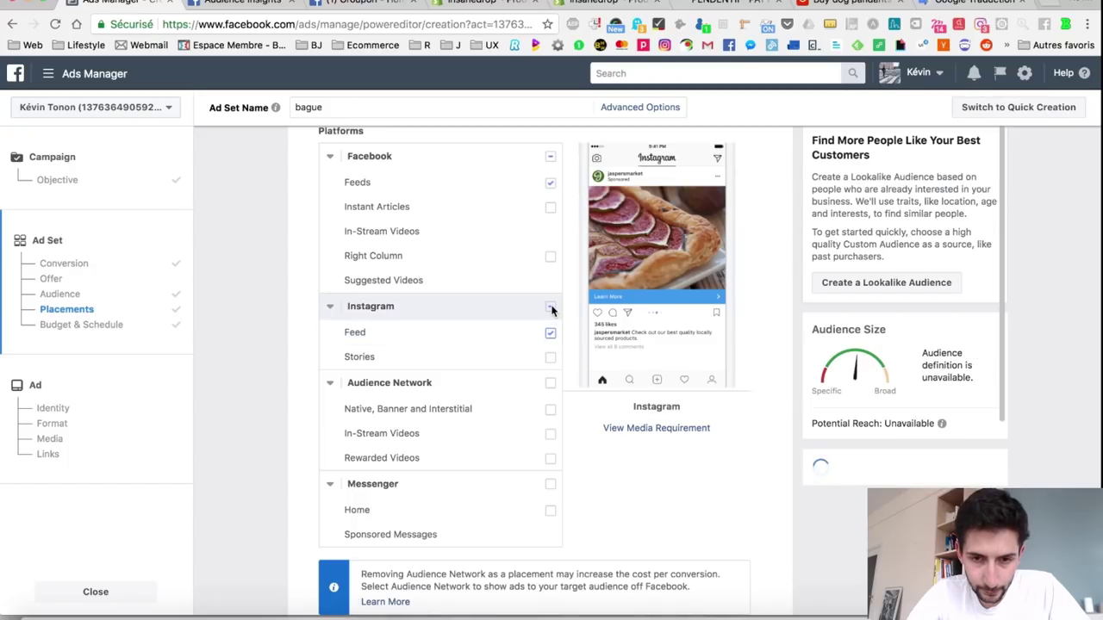
left_click(550, 156)
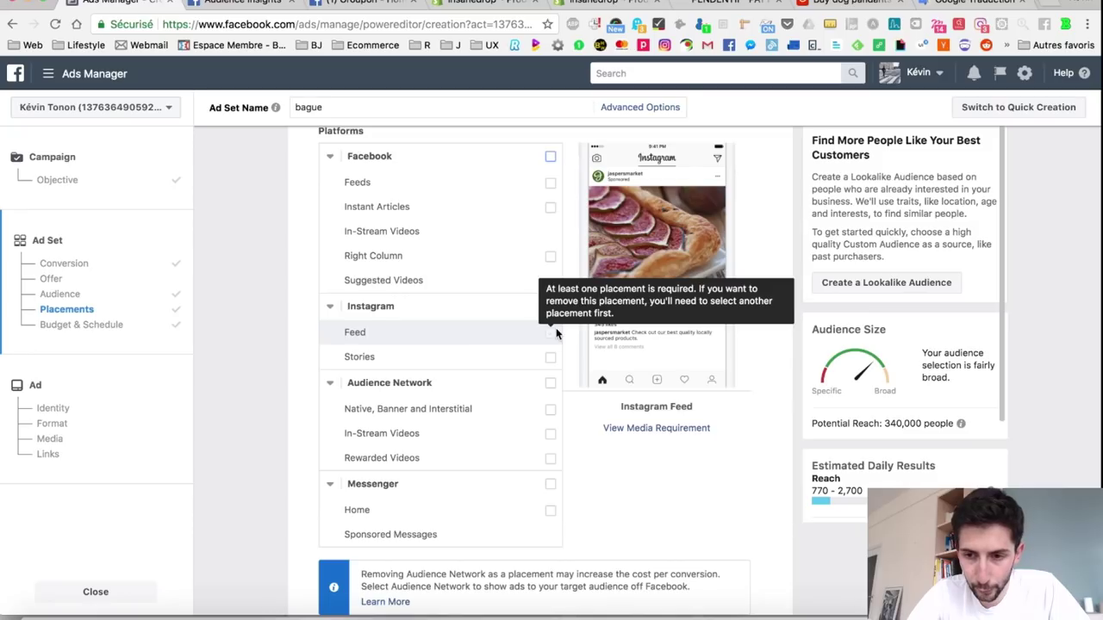
- Remove the Royal Canin interest from the must-also-match group
scroll(556, 344, "up", 10)
scroll(557, 346, "up", 2)
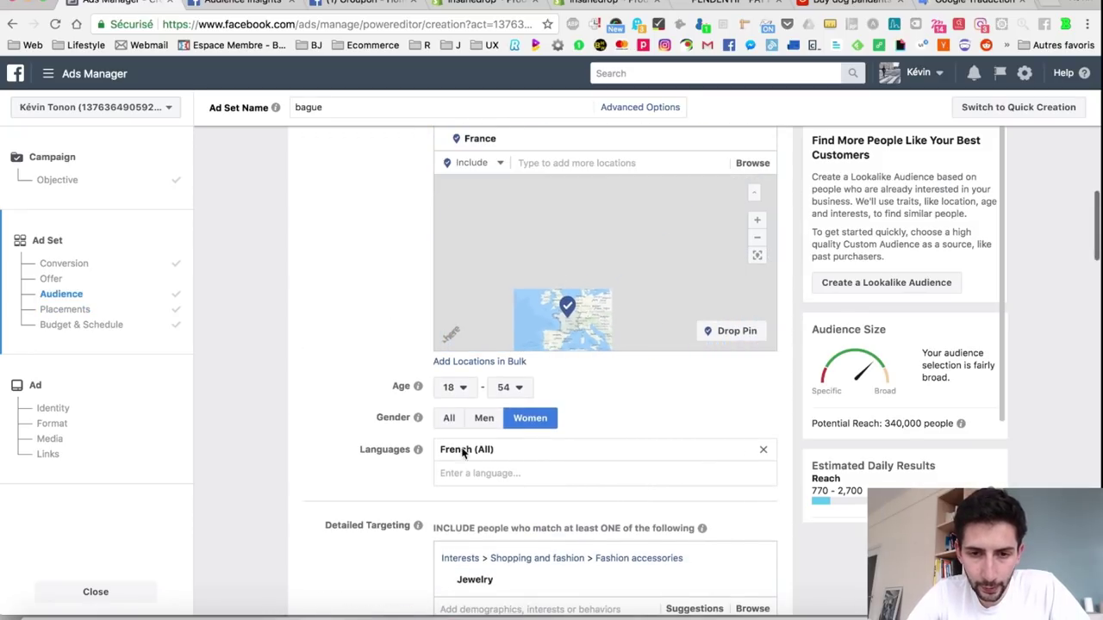
scroll(460, 451, "down", 6)
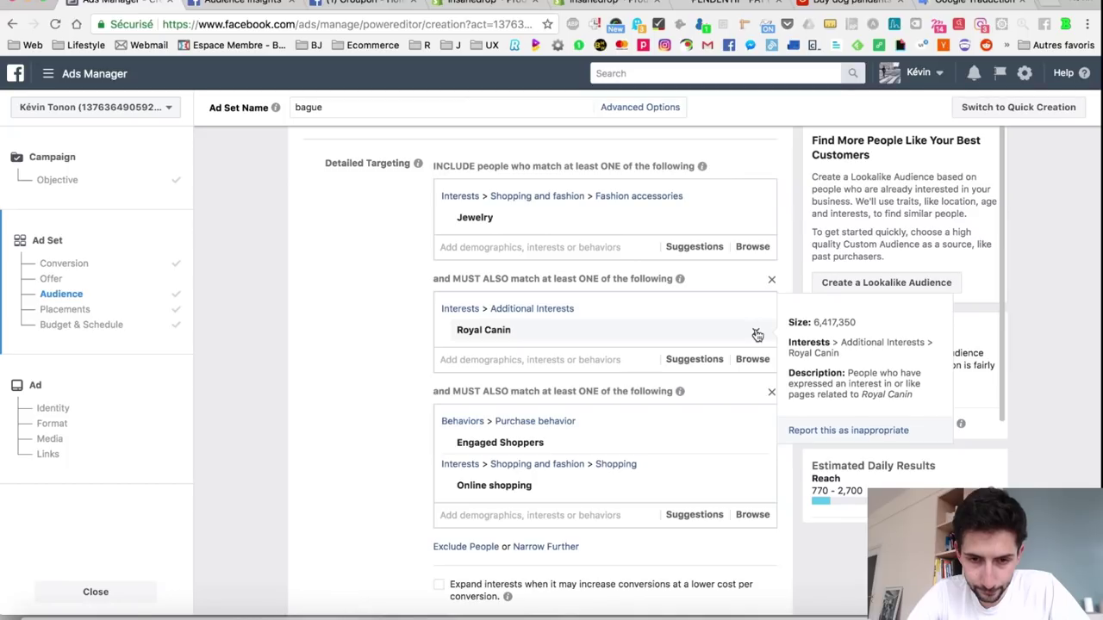
left_click(757, 335)
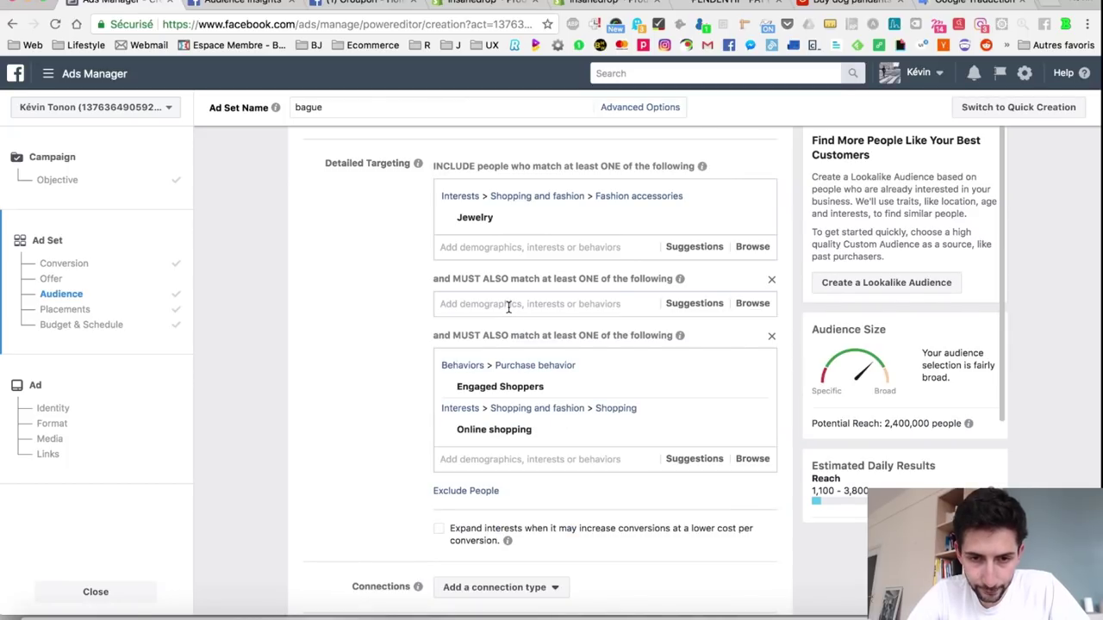
- Look up another dog audience page in Audience Insights, search for "oh my beaut" as an interest in the ad set, and clear the search
left_click(250, 2)
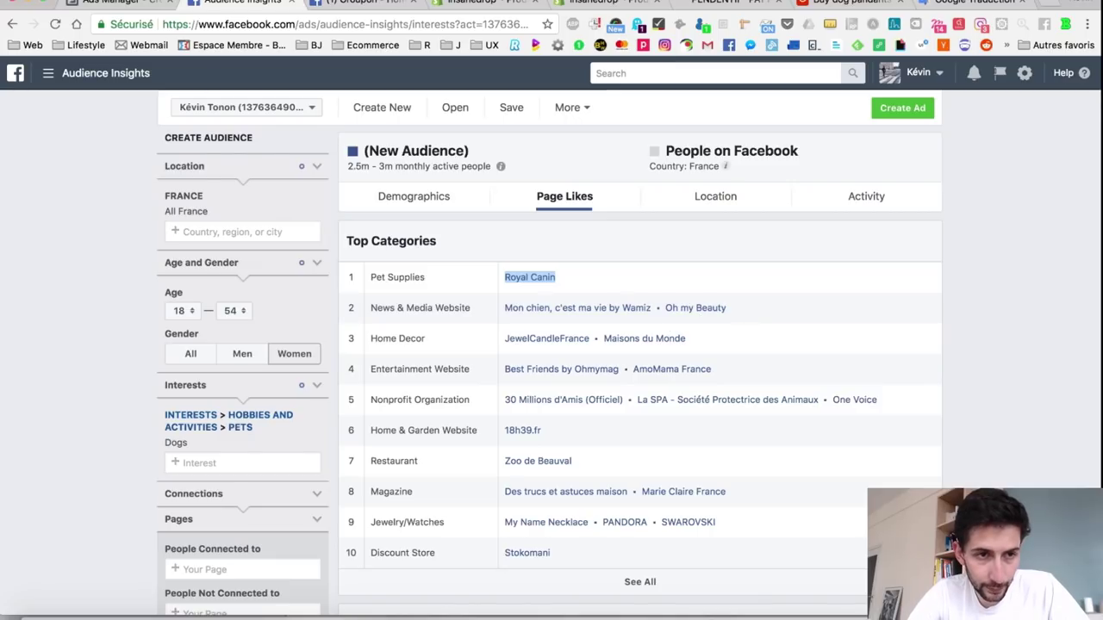
left_click(112, 4)
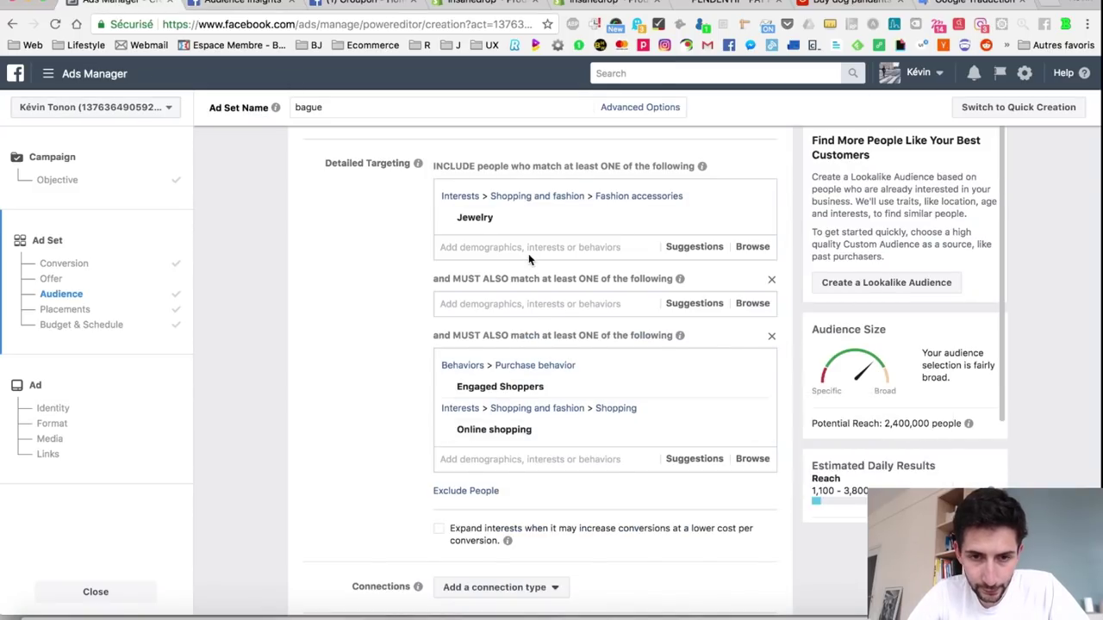
left_click(521, 303)
type("oh my beaut")
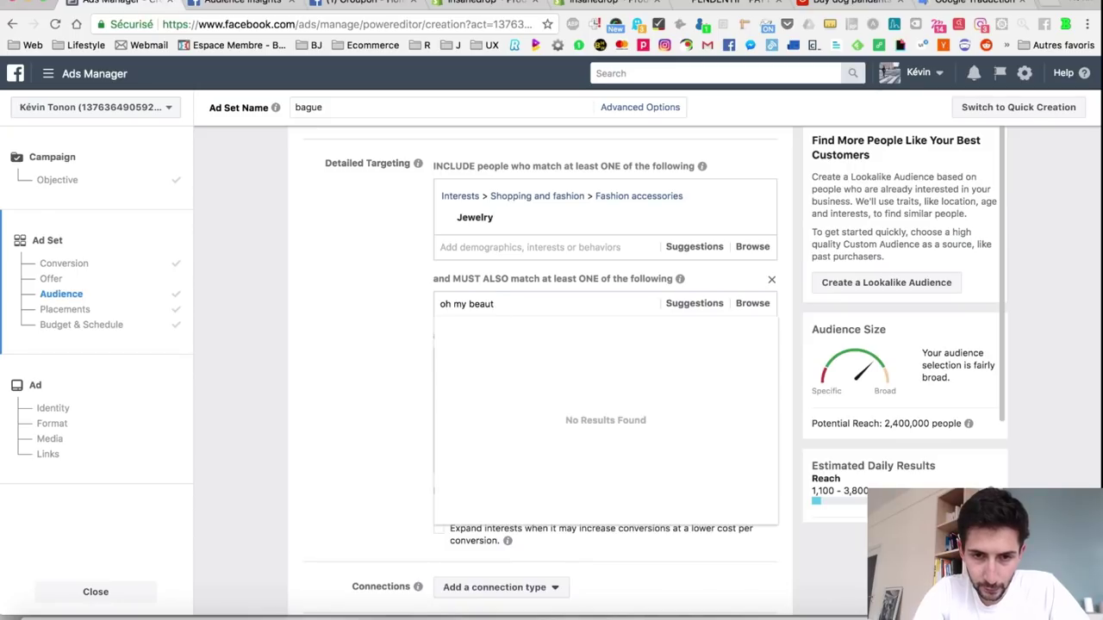
key("BackSpace")
key("BackSpace")
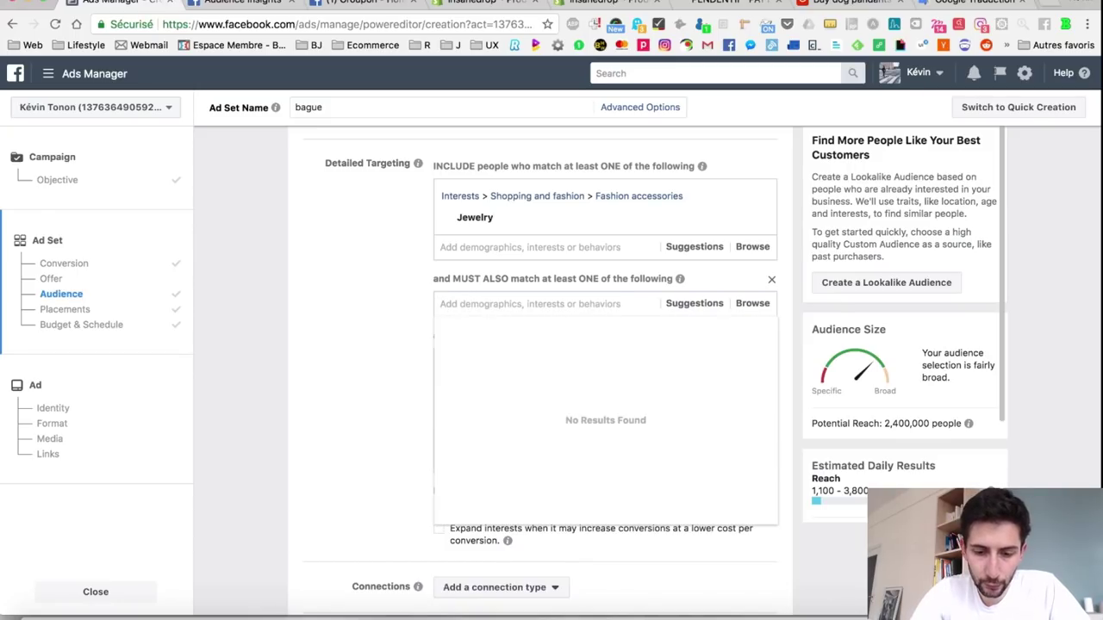
- Add the Propriétaire de chien behavior from Comportements d'achat > Produits animaliers to the empty must-also-match group
left_click(749, 303)
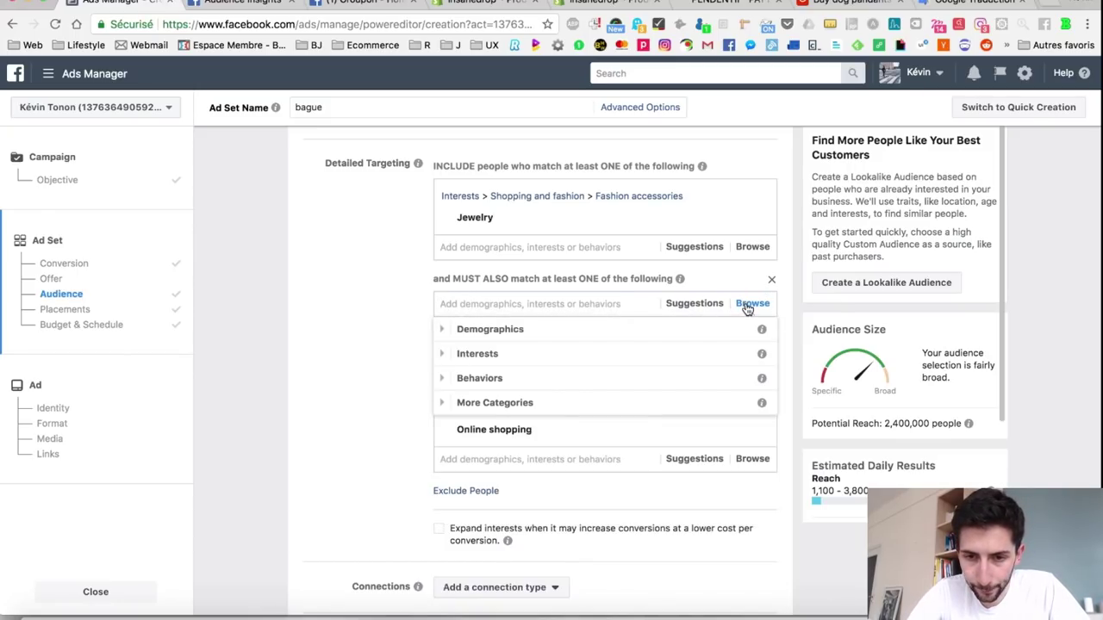
left_click(445, 377)
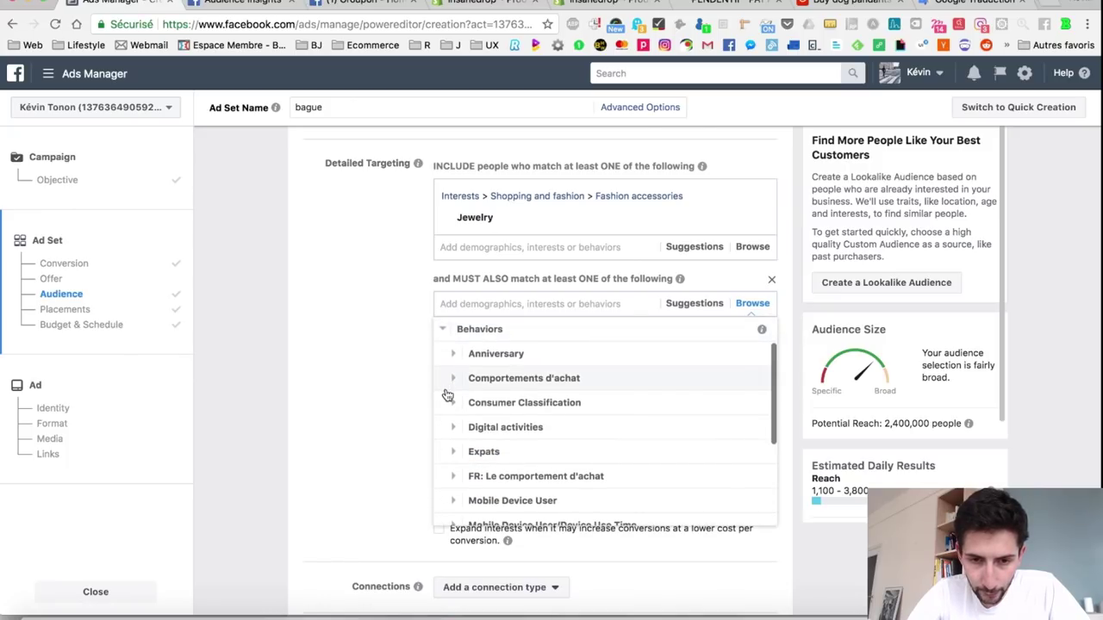
left_click(453, 385)
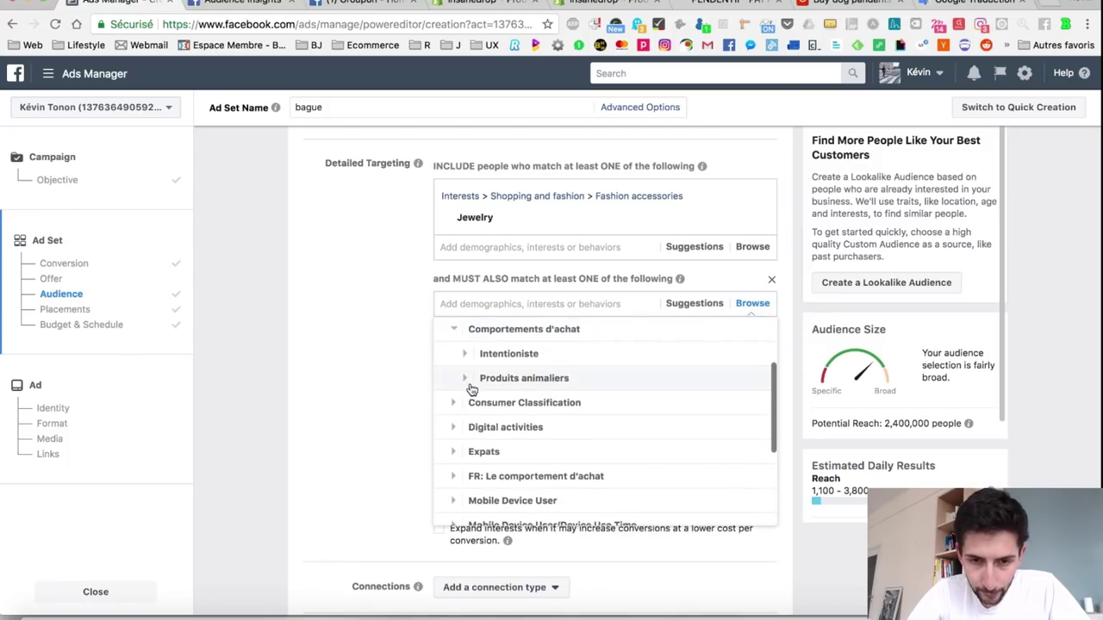
left_click(465, 384)
mouse_move(648, 375)
left_click(763, 379)
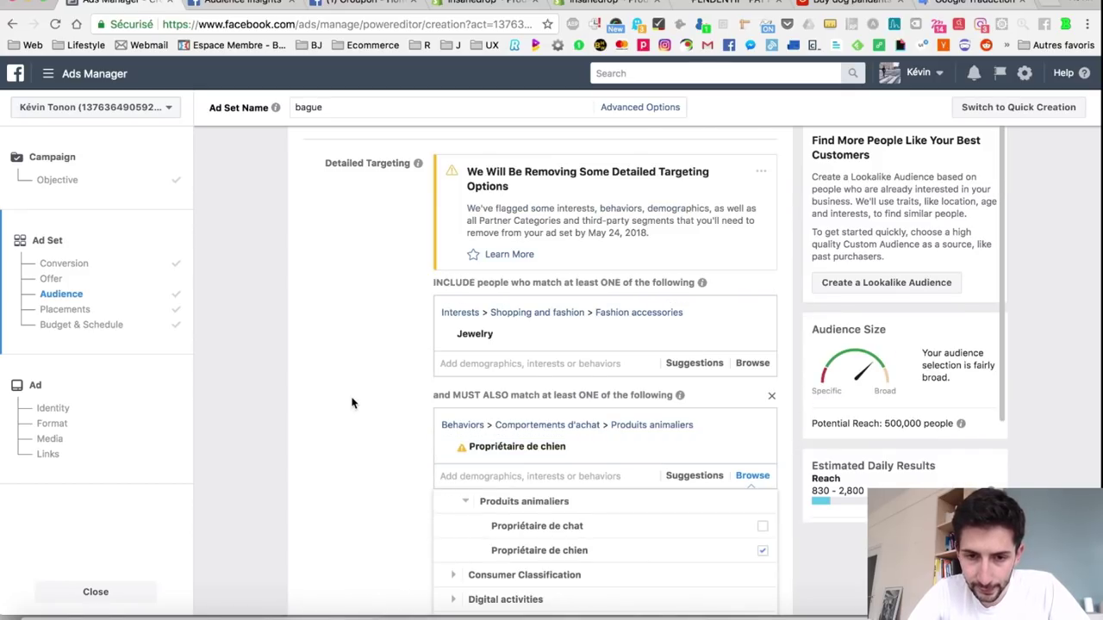
scroll(370, 419, "down", 2)
left_click(371, 411)
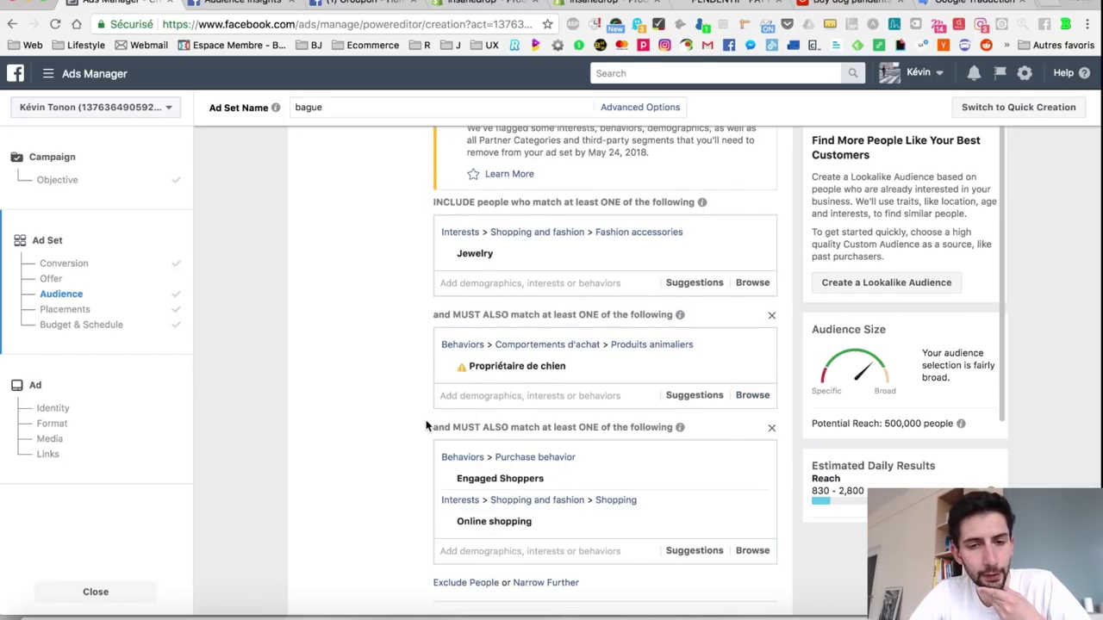
scroll(537, 450, "down", 15)
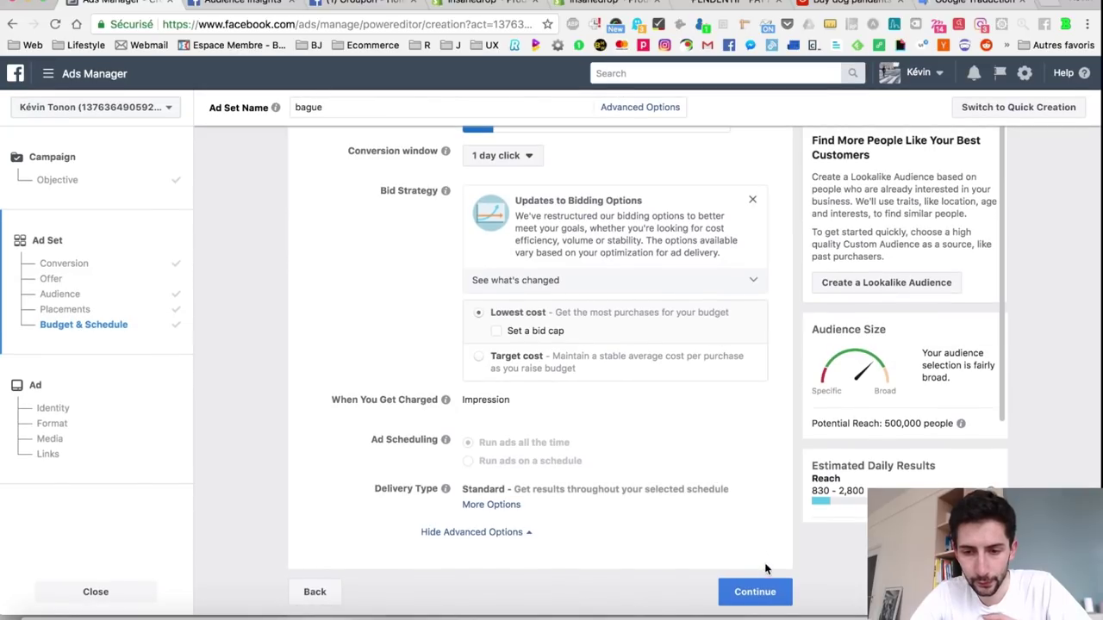
scroll(683, 417, "up", 10)
scroll(683, 417, "up", 5)
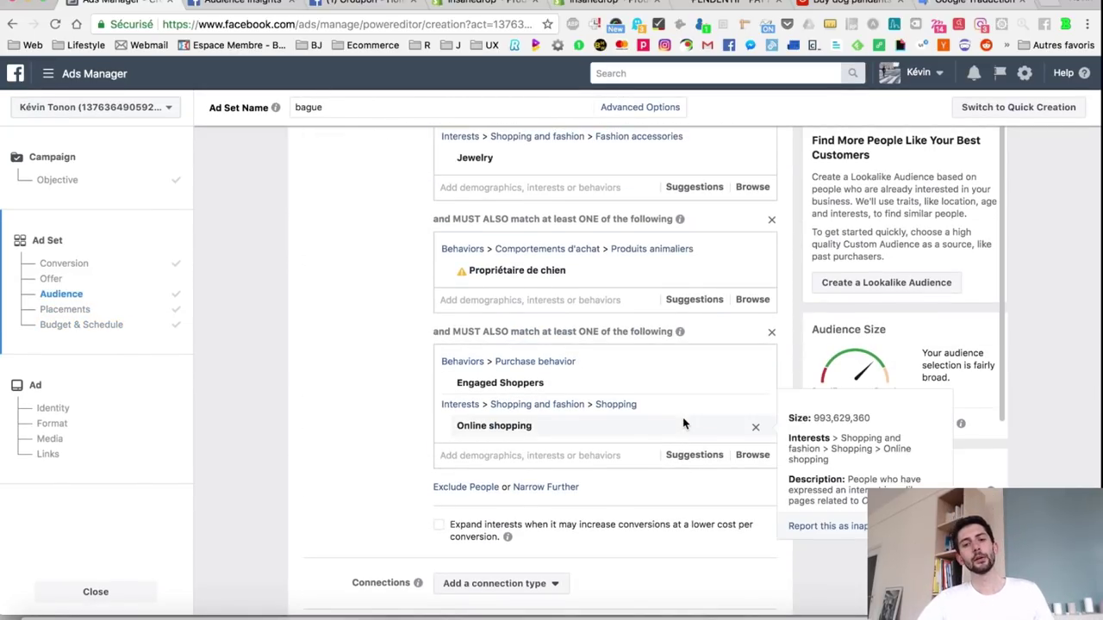
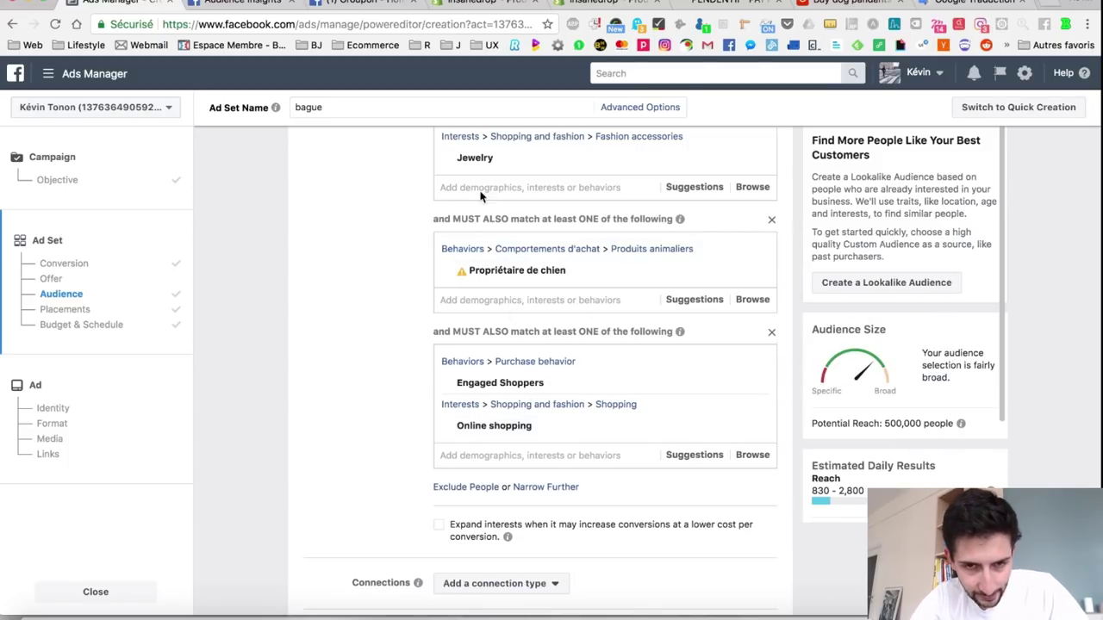
mouse_move(487, 259)
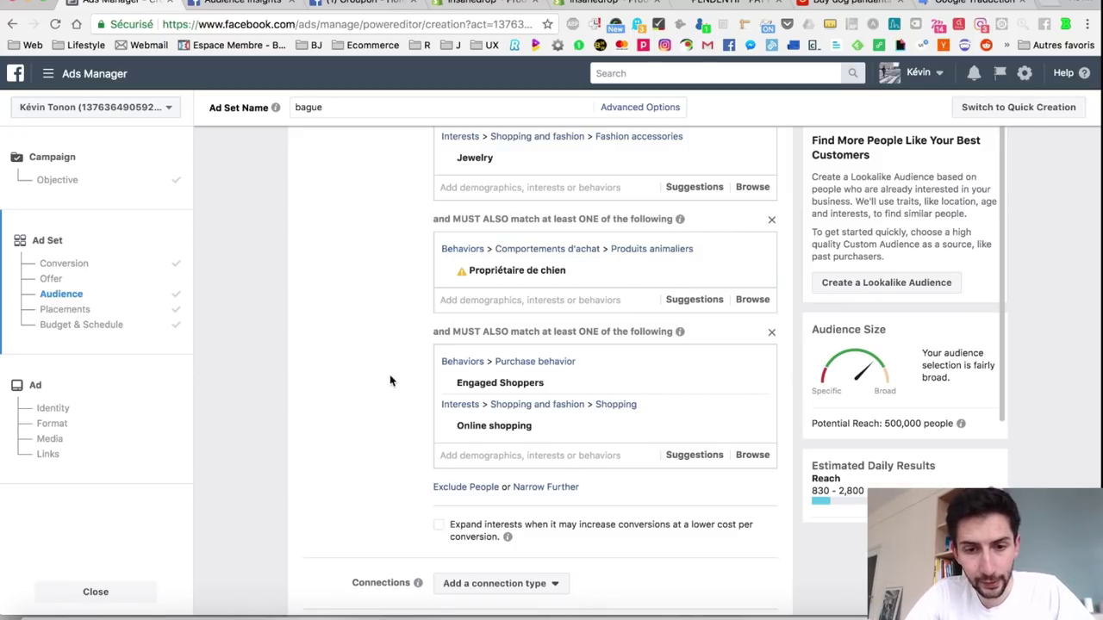
- Set the audience's age range to 13–24
scroll(390, 381, "up", 10)
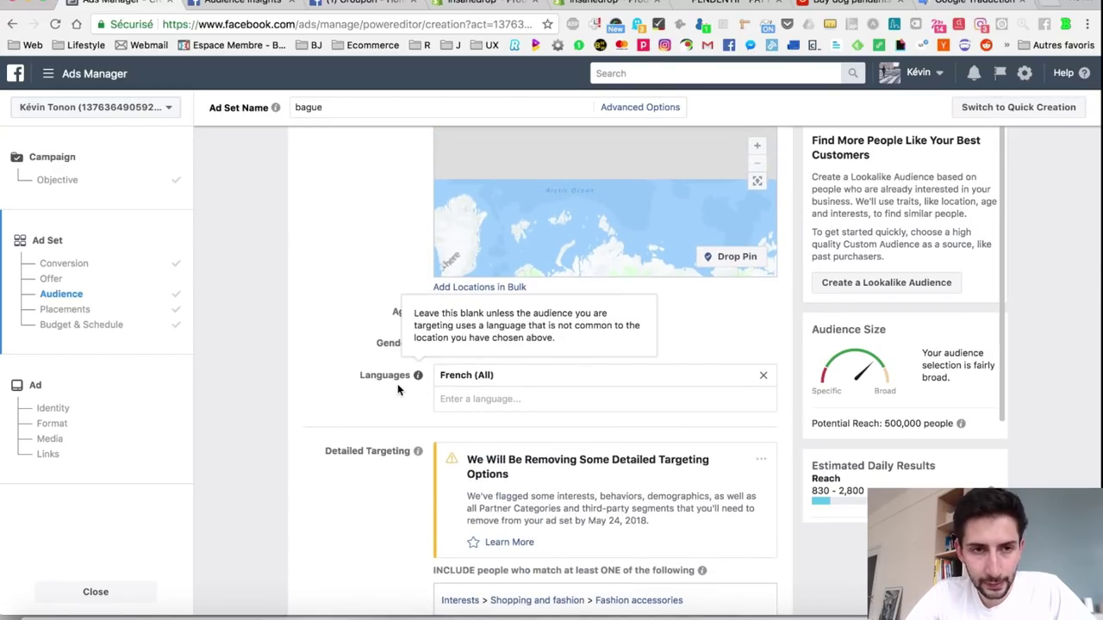
scroll(364, 323, "up", 1)
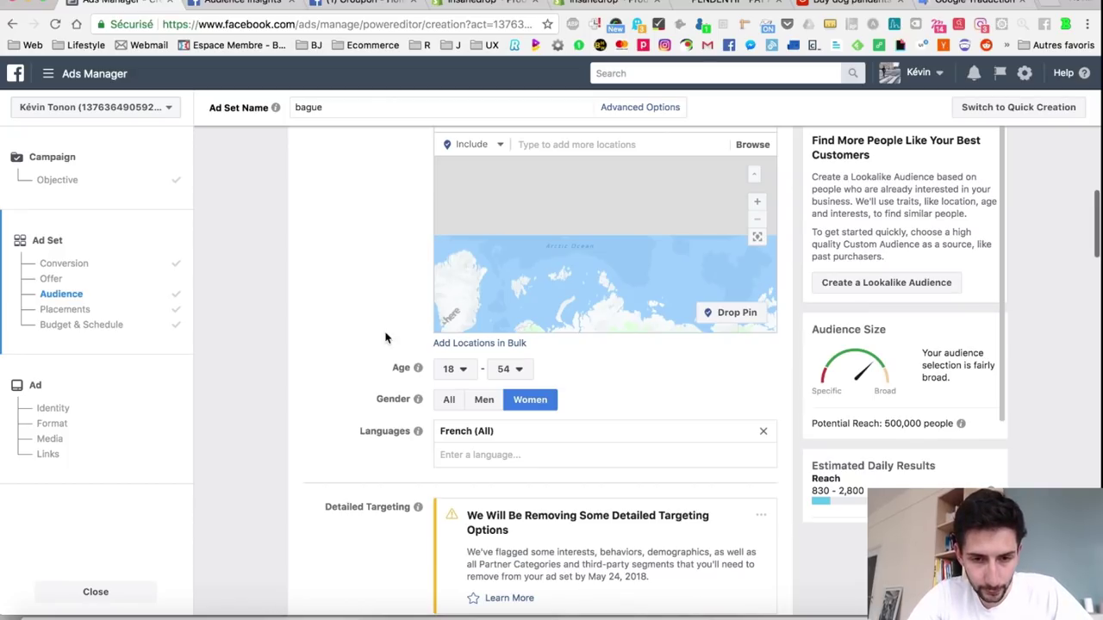
left_click(459, 370)
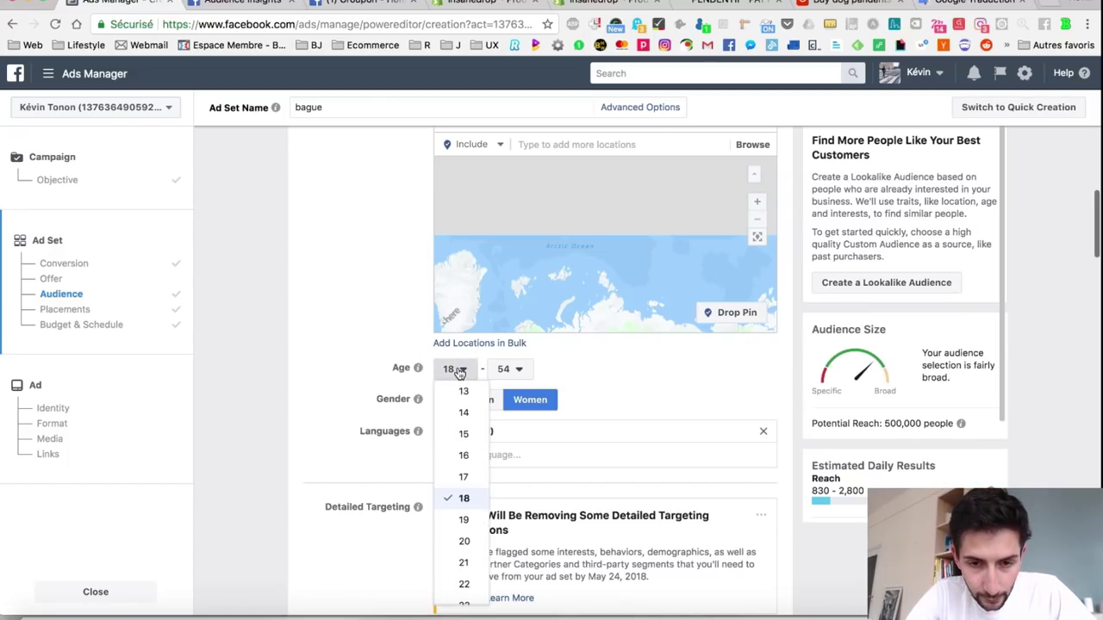
left_click(464, 391)
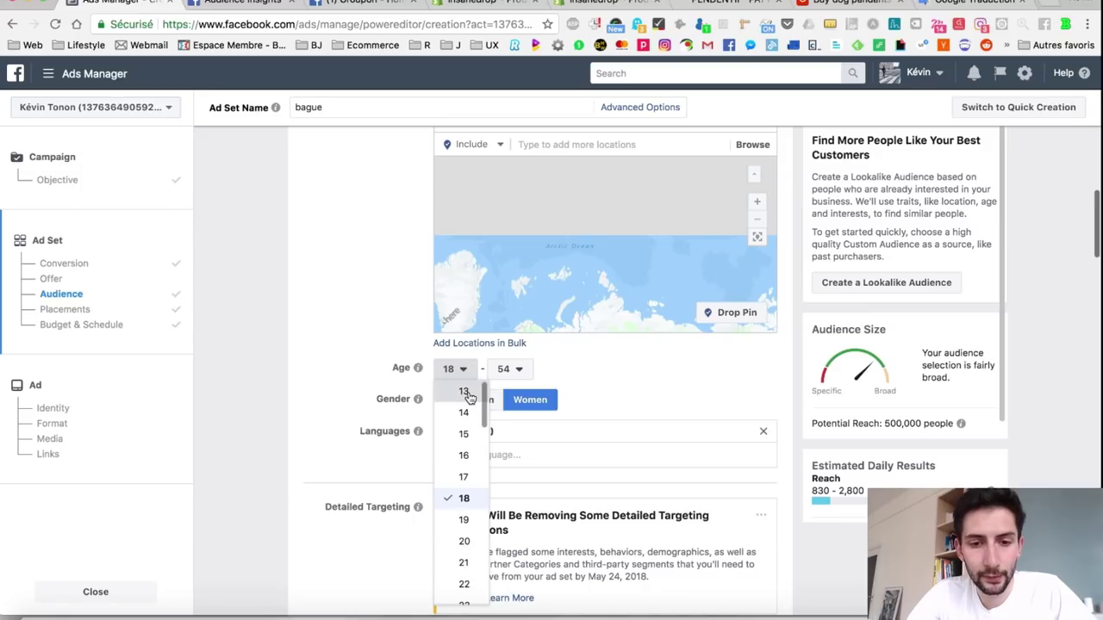
left_click(517, 369)
scroll(520, 434, "up", 10)
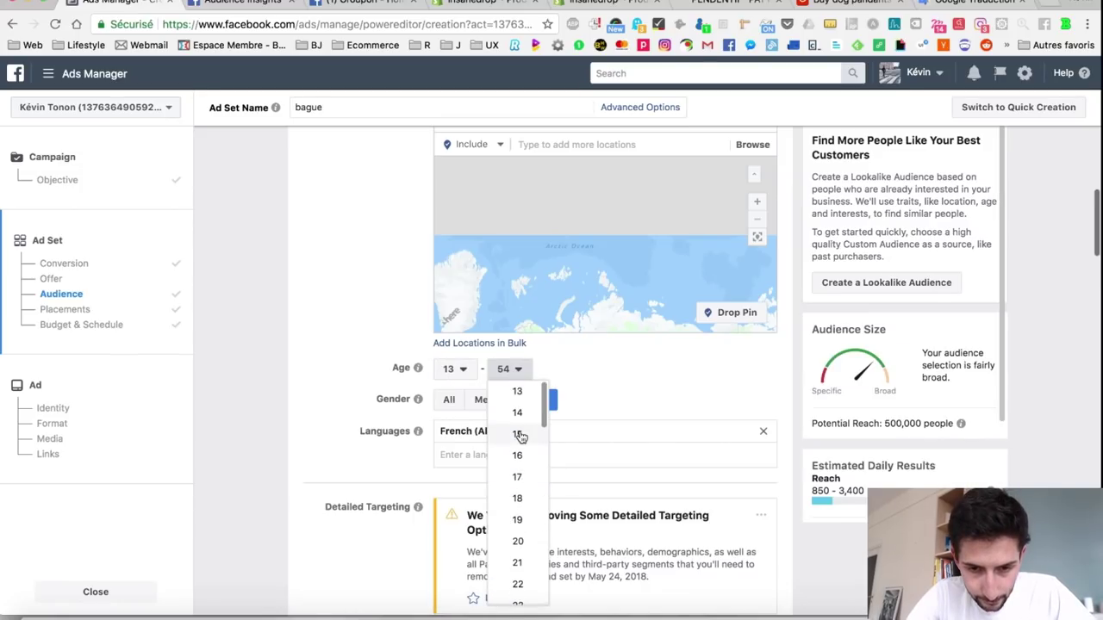
scroll(511, 540, "down", 3)
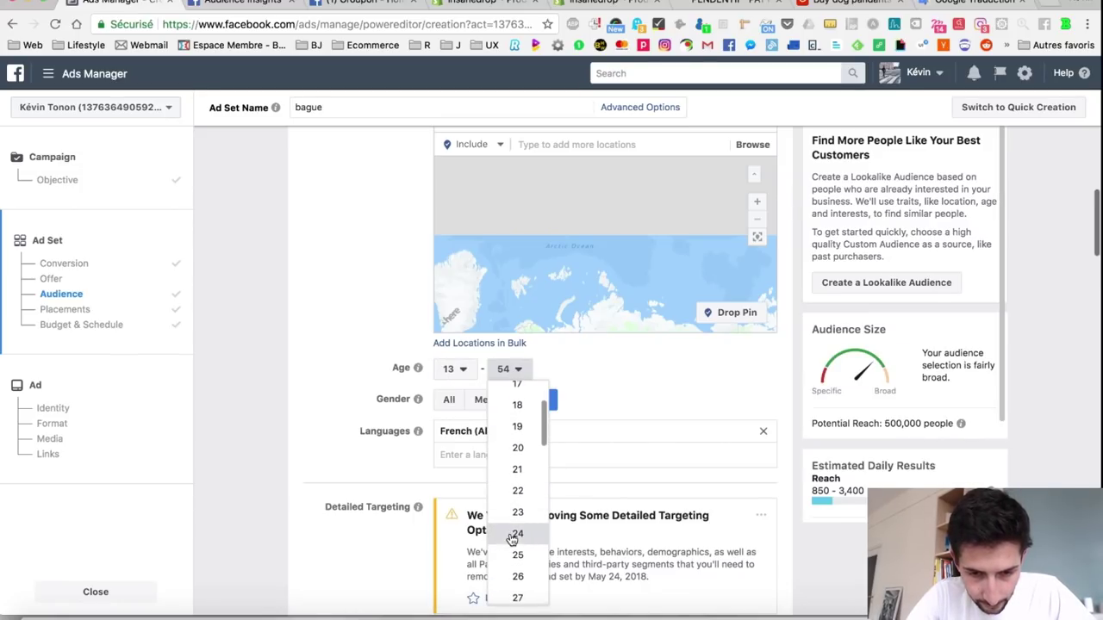
left_click(515, 539)
scroll(352, 422, "down", 2)
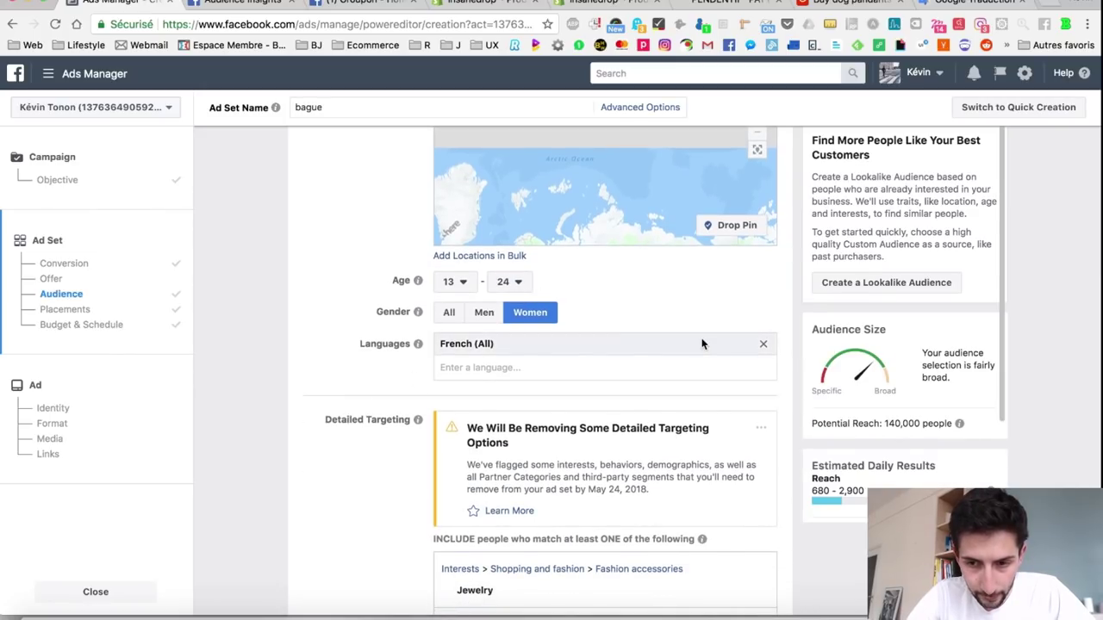
scroll(706, 422, "down", 15)
scroll(706, 422, "down", 3)
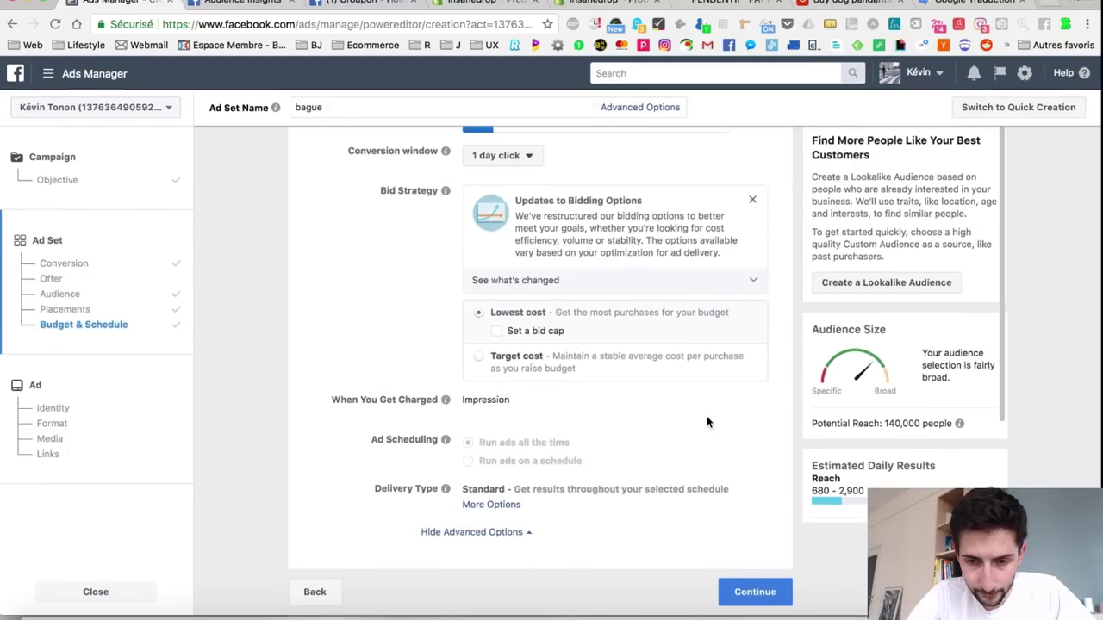
- Set the audience's age range to 24–45
scroll(630, 343, "up", 10)
scroll(630, 344, "down", 5)
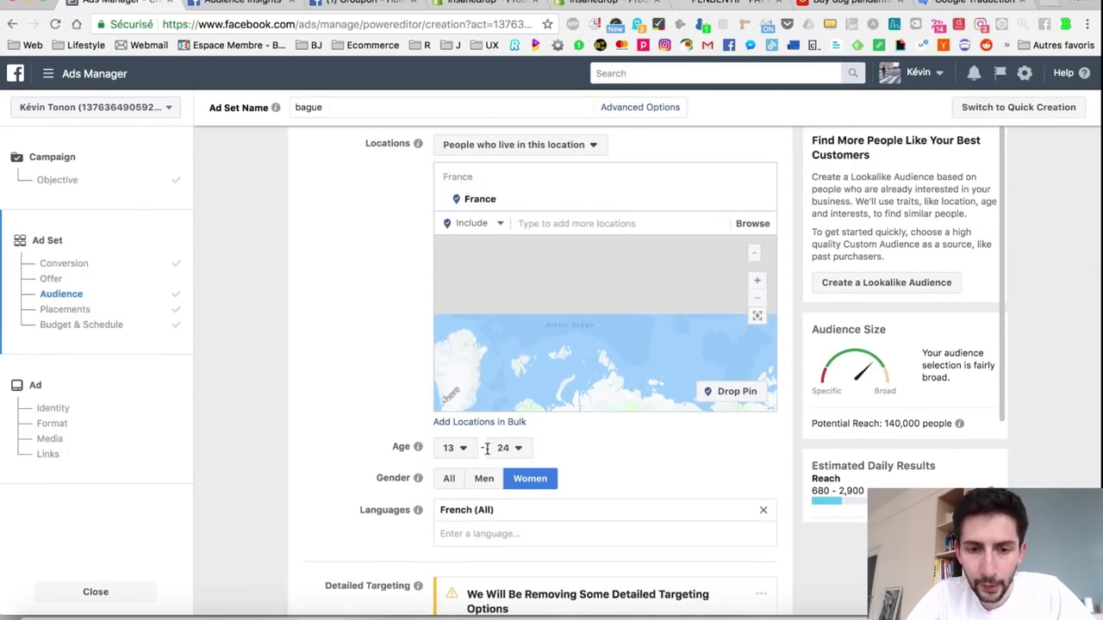
left_click(460, 447)
scroll(464, 405, "down", 2)
left_click(465, 382)
left_click(520, 449)
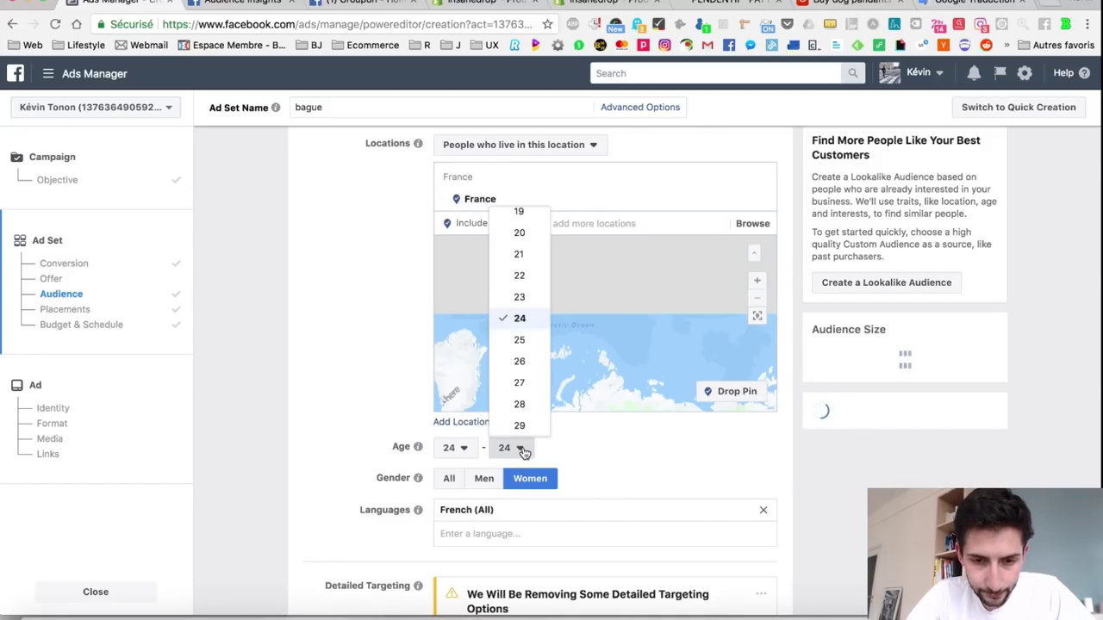
scroll(521, 389, "down", 3)
scroll(520, 389, "down", 5)
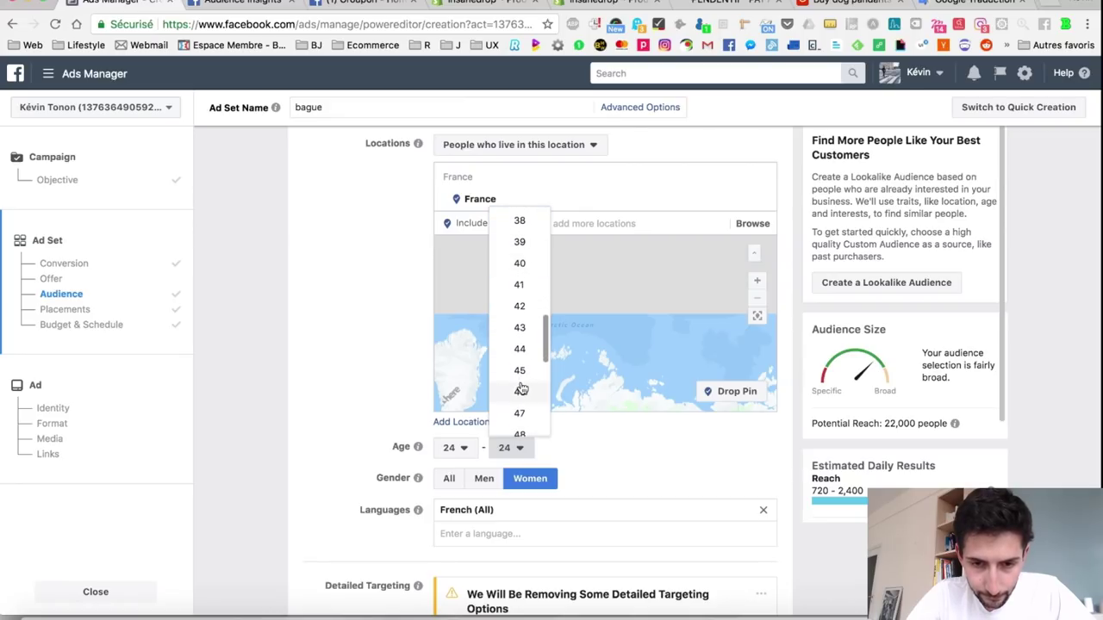
left_click(520, 371)
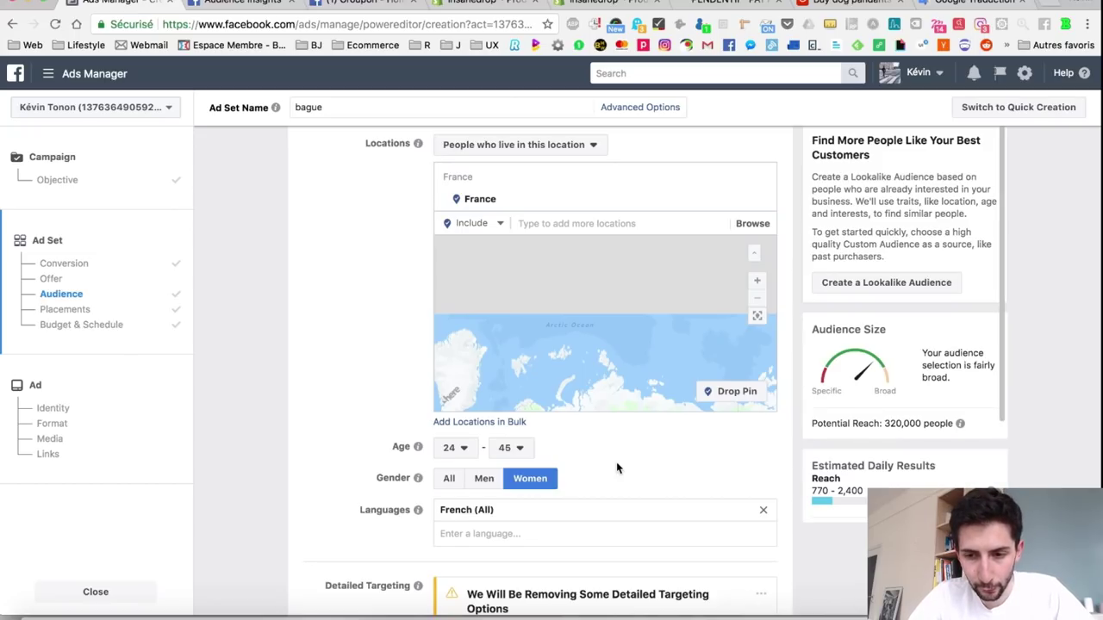
- Set the audience's age range to 45–64
scroll(617, 468, "down", 1)
left_click(455, 429)
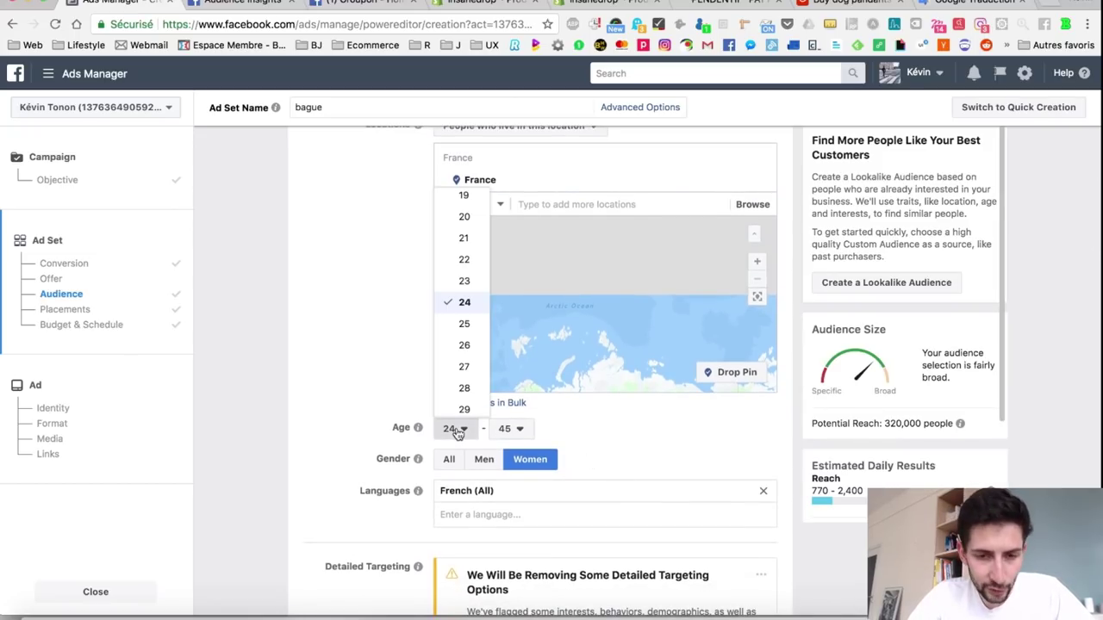
scroll(460, 379, "down", 5)
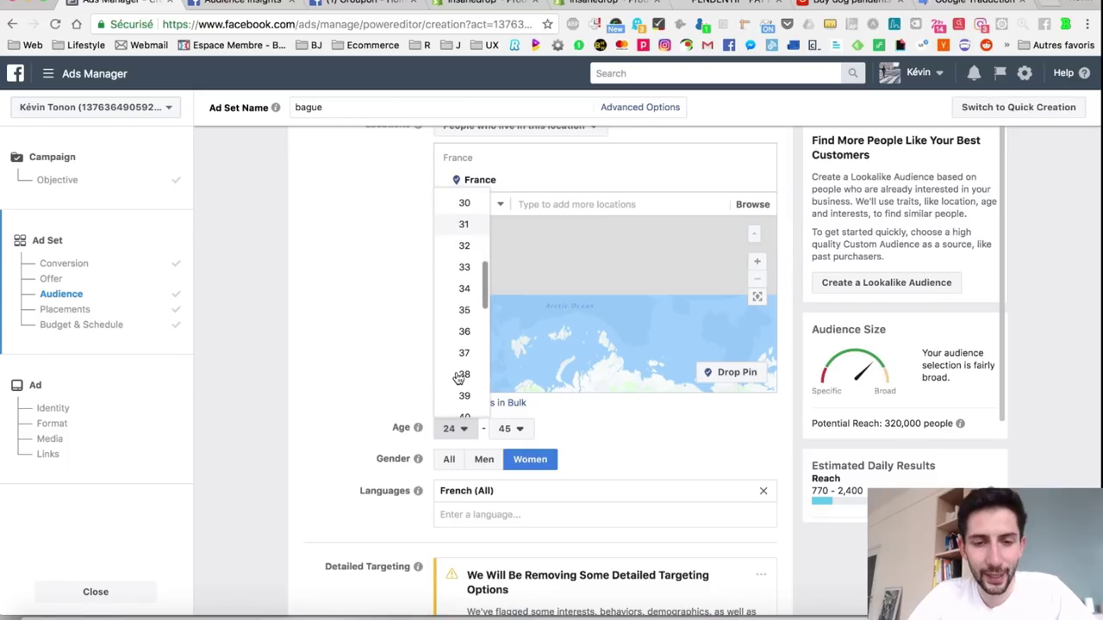
scroll(459, 379, "down", 1)
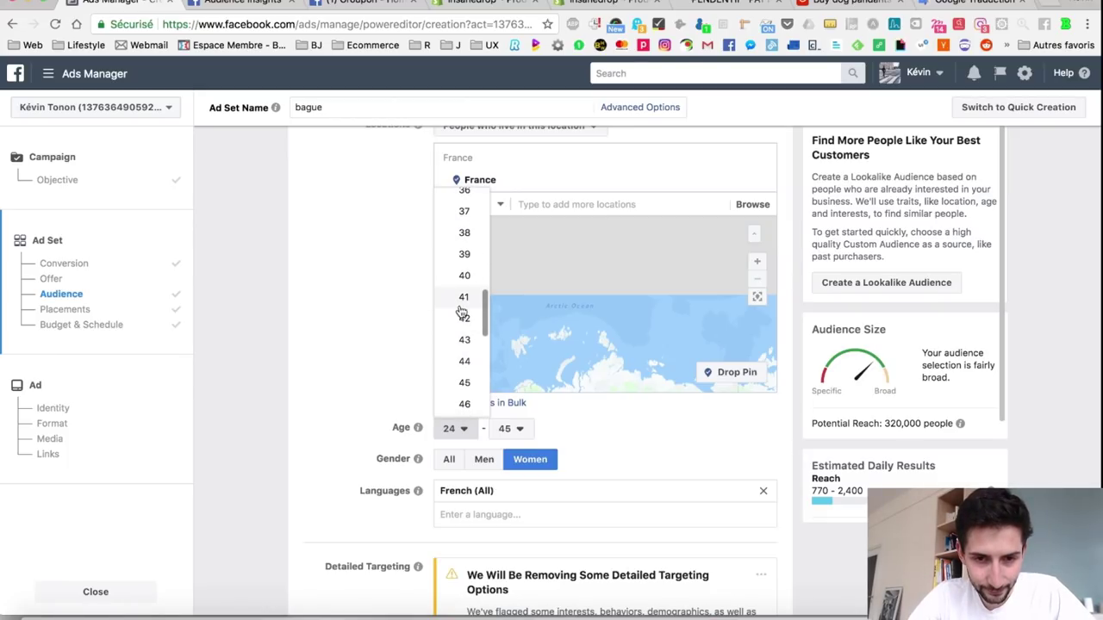
left_click(465, 383)
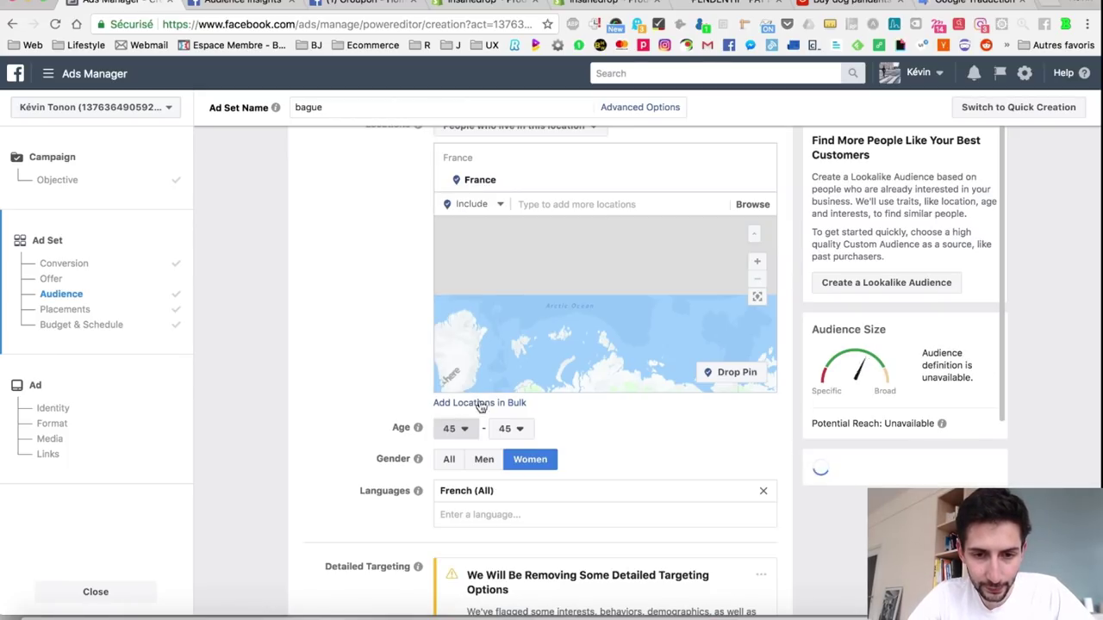
left_click(518, 429)
scroll(522, 382, "down", 5)
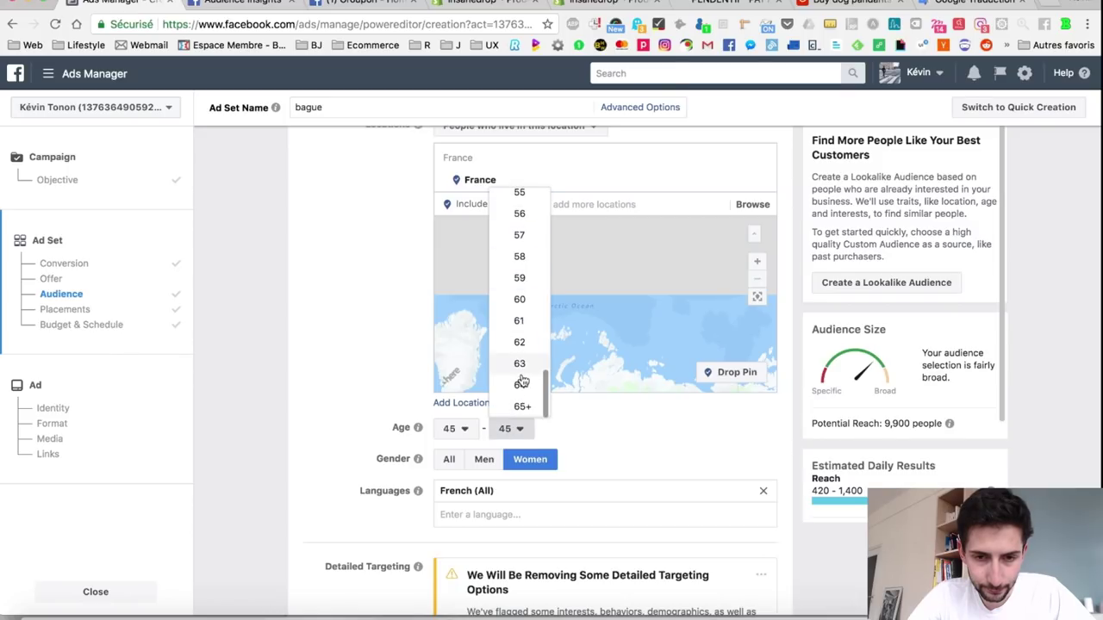
left_click(520, 385)
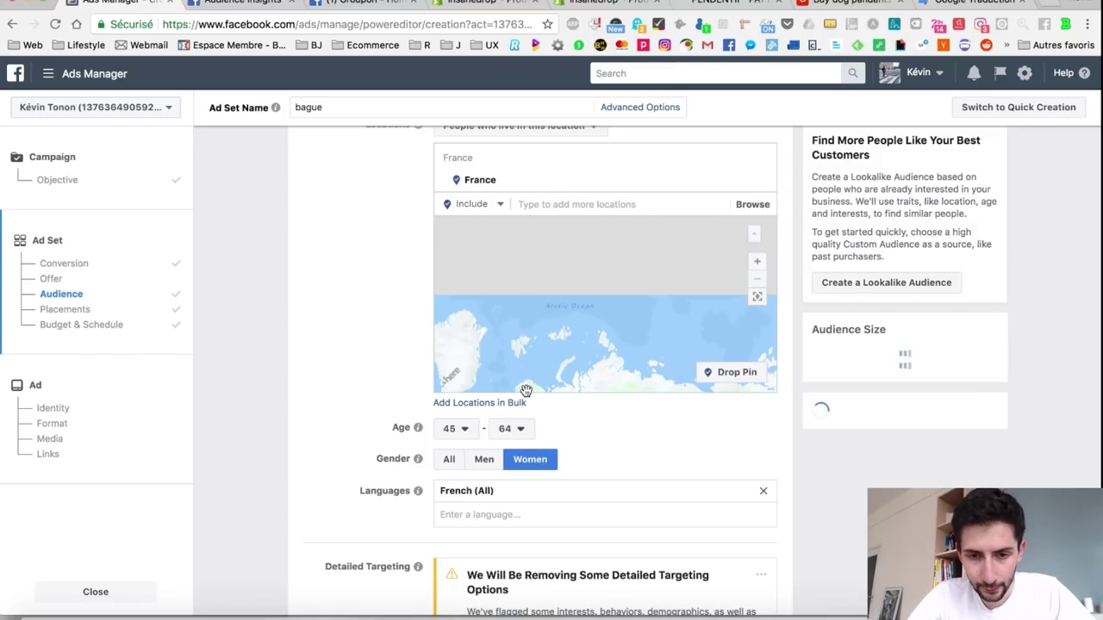
- Set the audience's age range to 65–65+, and lower the minimum age to 63
left_click(455, 436)
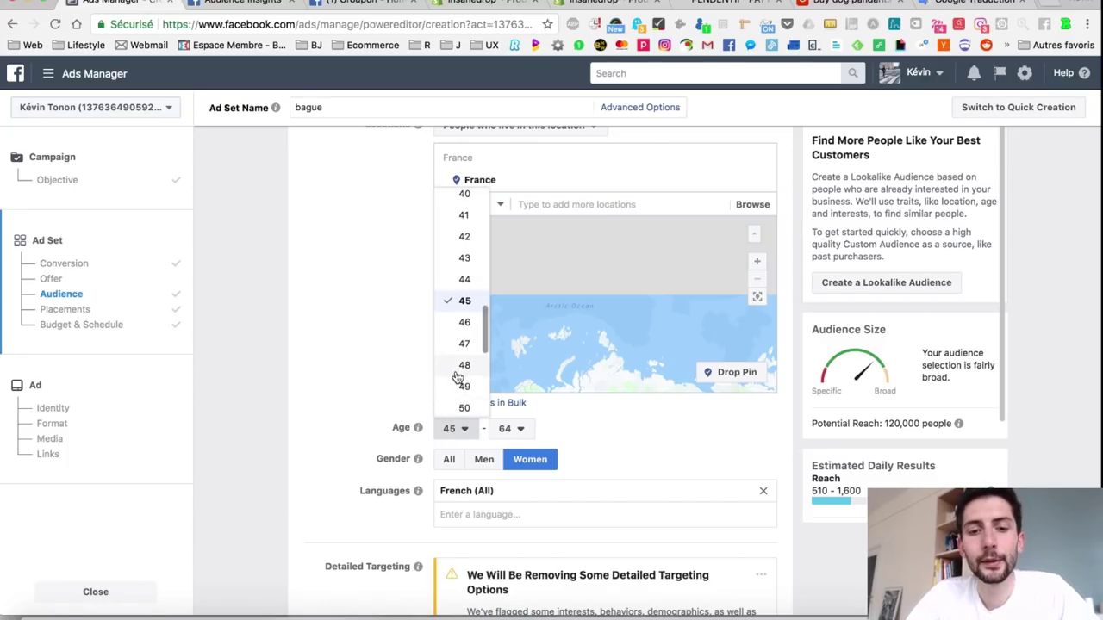
scroll(459, 379, "down", 5)
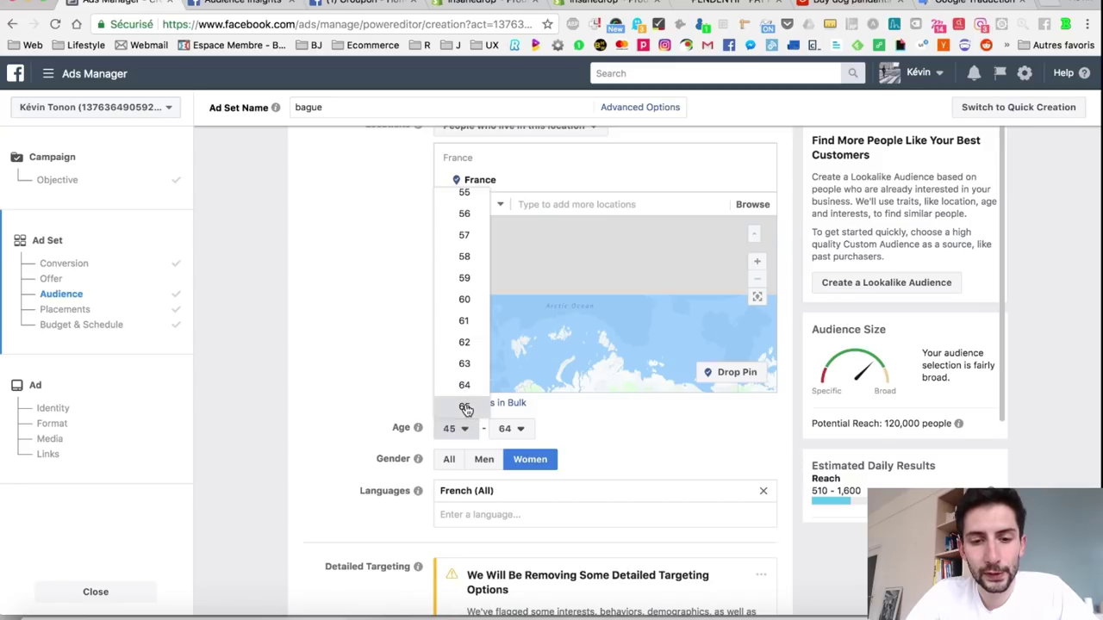
left_click(465, 407)
left_click(518, 437)
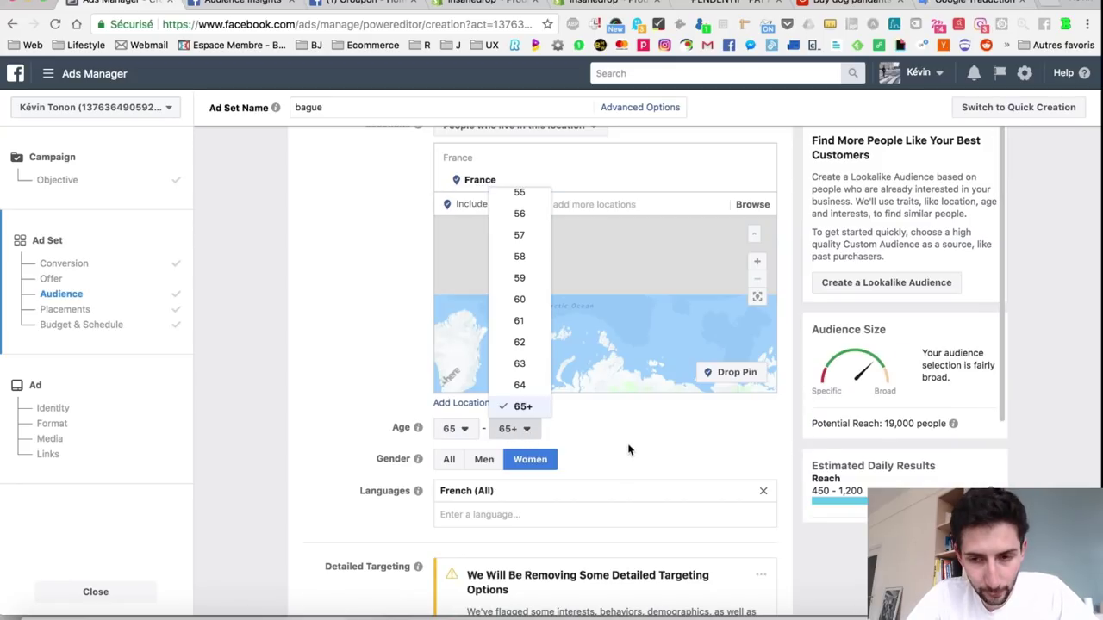
left_click(455, 437)
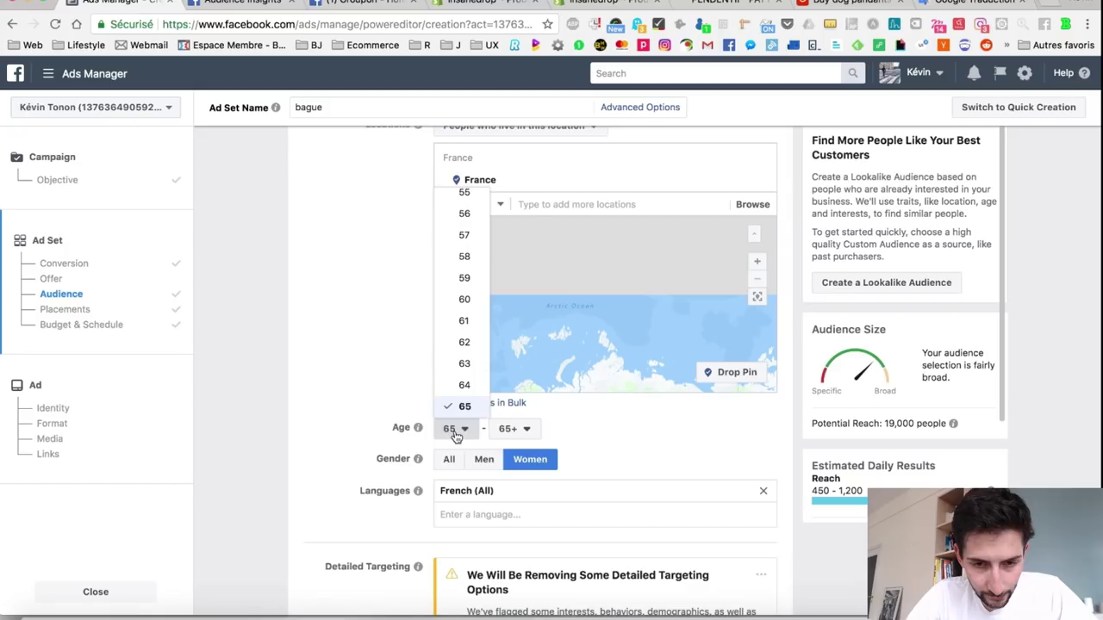
left_click(465, 370)
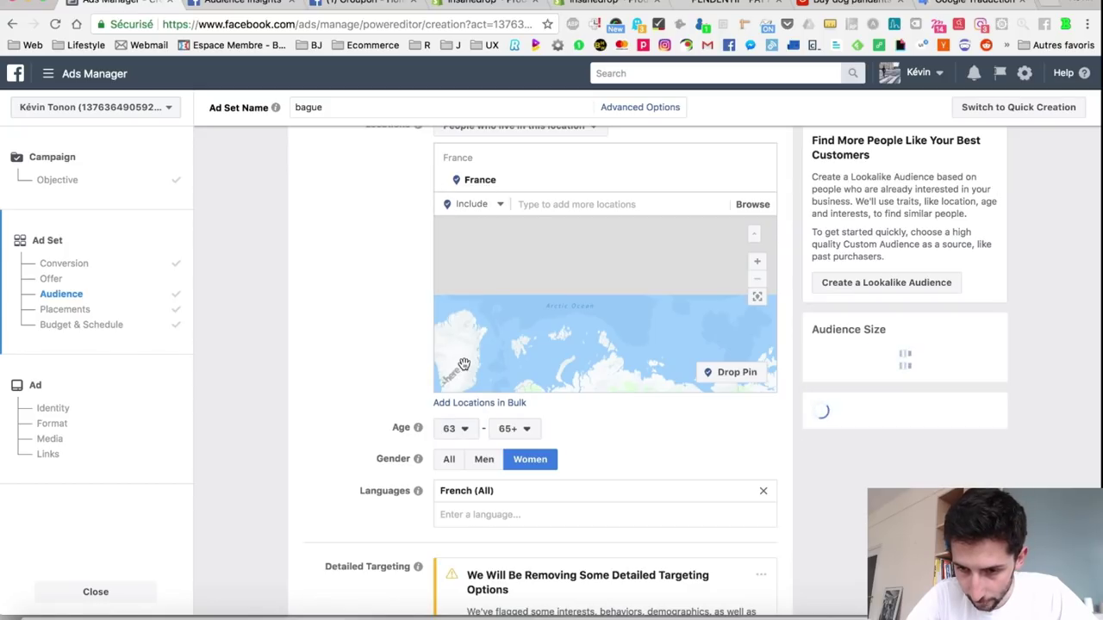
- Set the audience's age range to 18–48
left_click(463, 430)
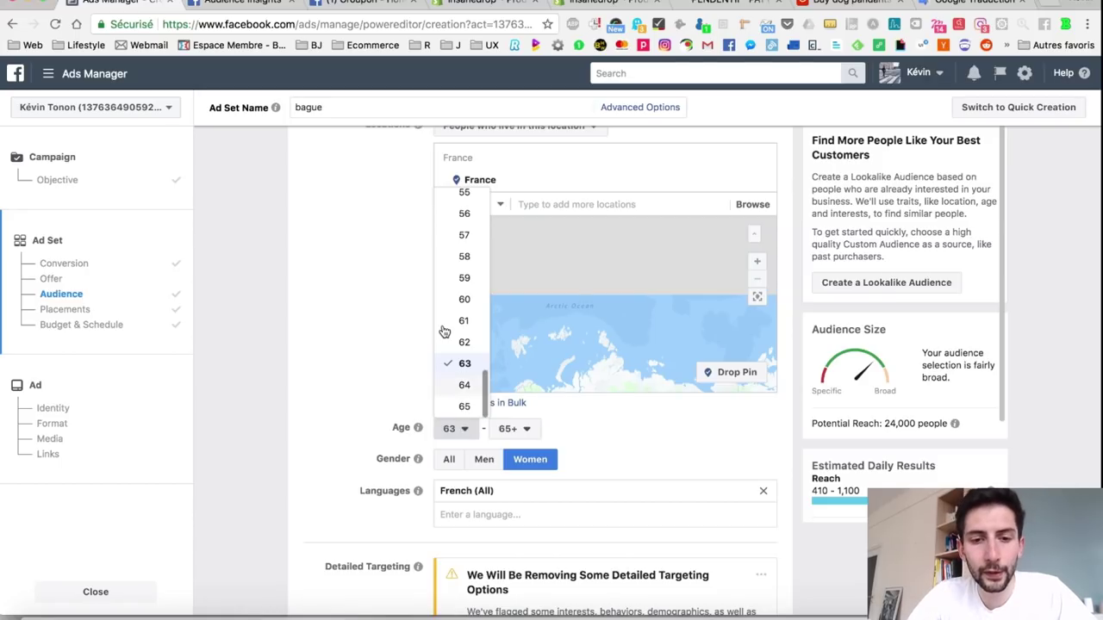
scroll(464, 287, "up", 1)
scroll(464, 287, "up", 2)
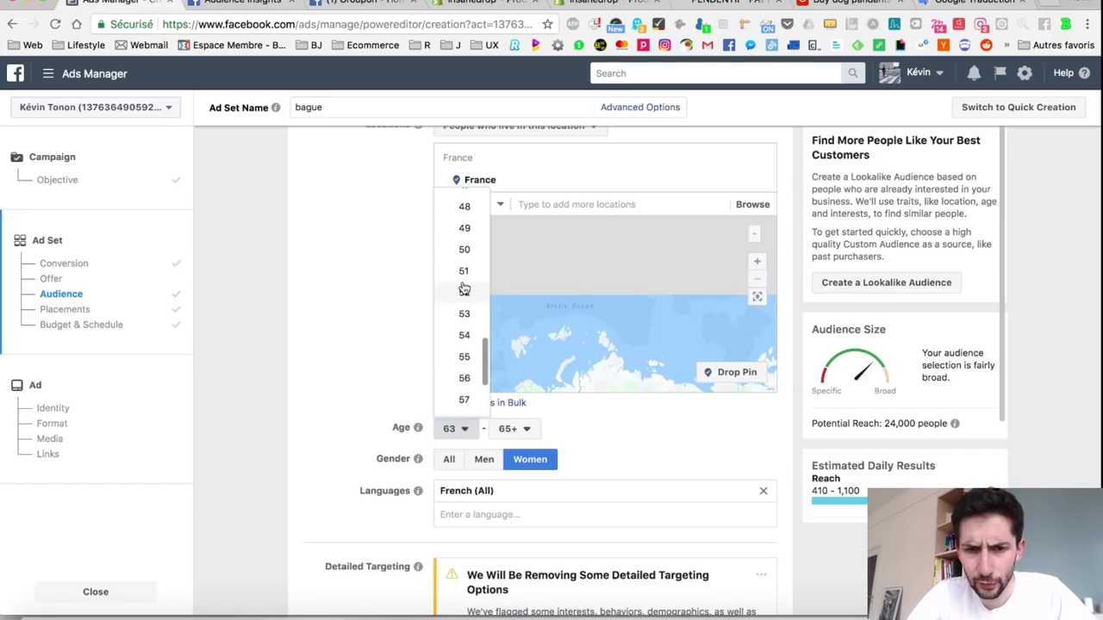
scroll(464, 289, "up", 5)
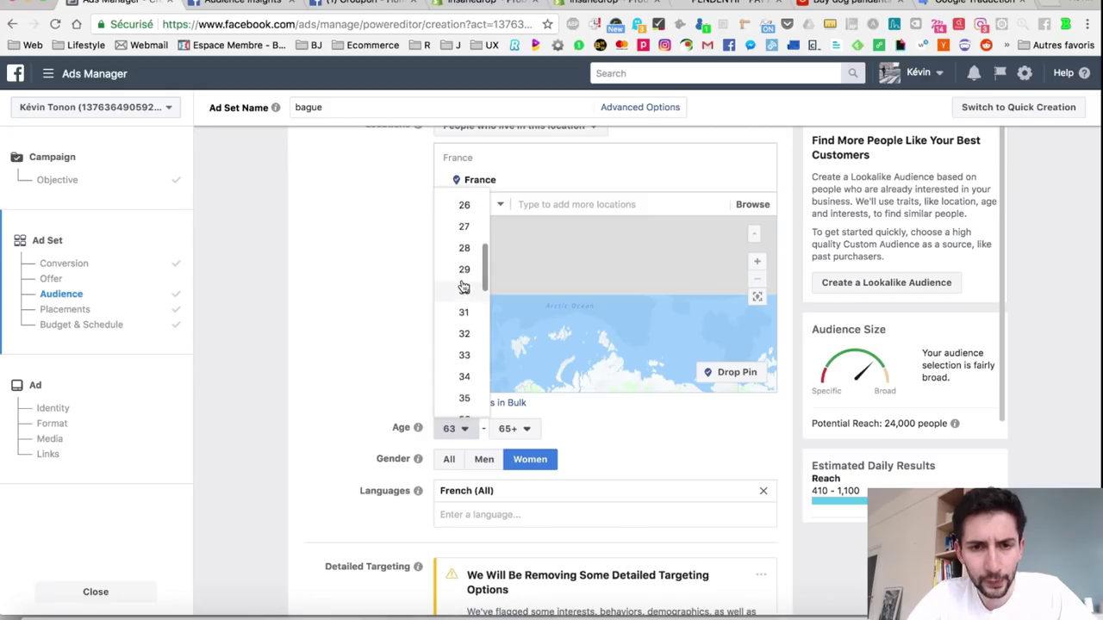
left_click(374, 370)
left_click(449, 431)
scroll(462, 293, "up", 10)
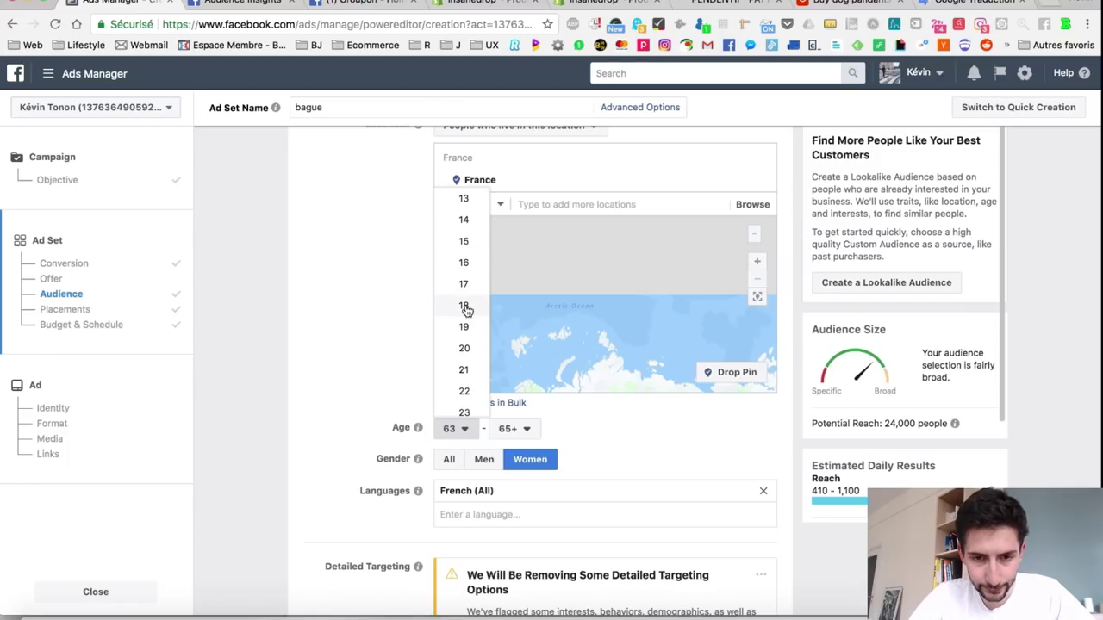
left_click(464, 307)
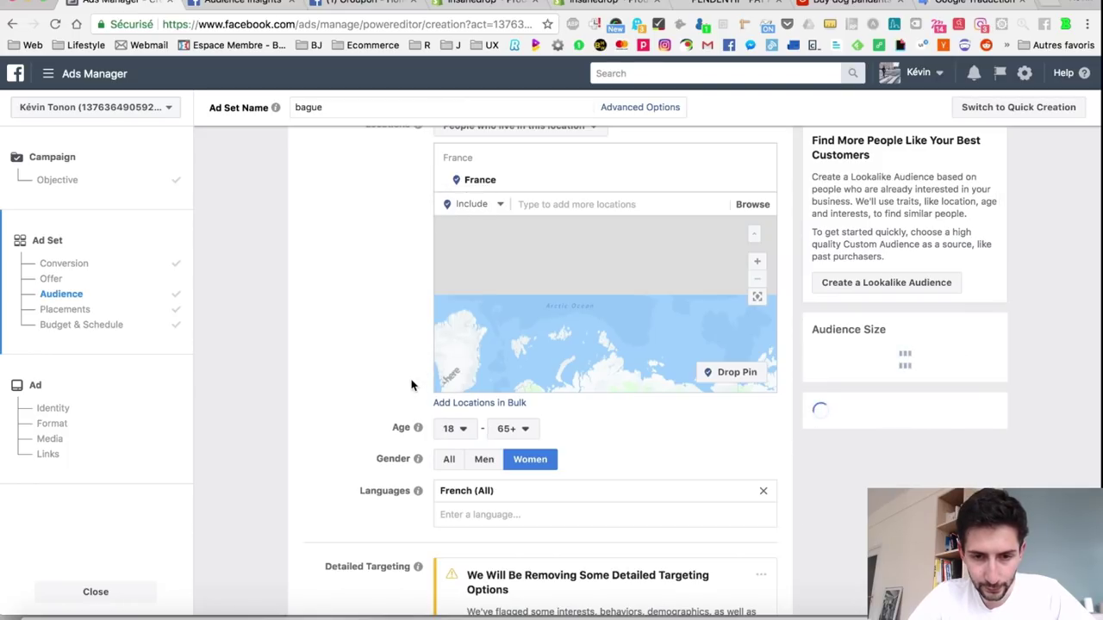
left_click(514, 429)
scroll(521, 345, "up", 3)
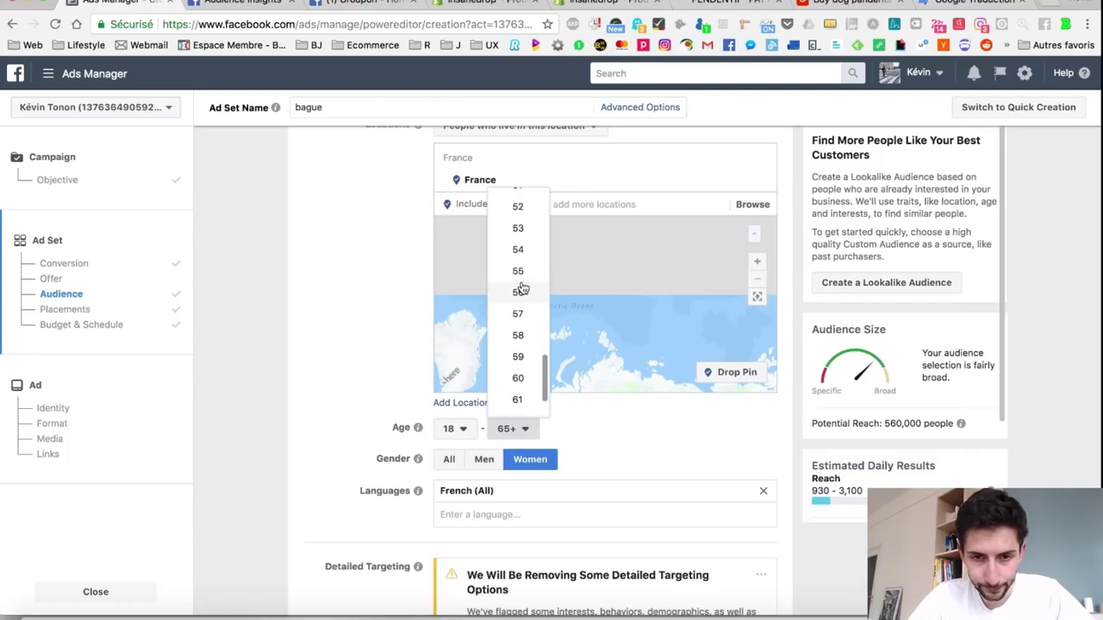
scroll(520, 267, "up", 3)
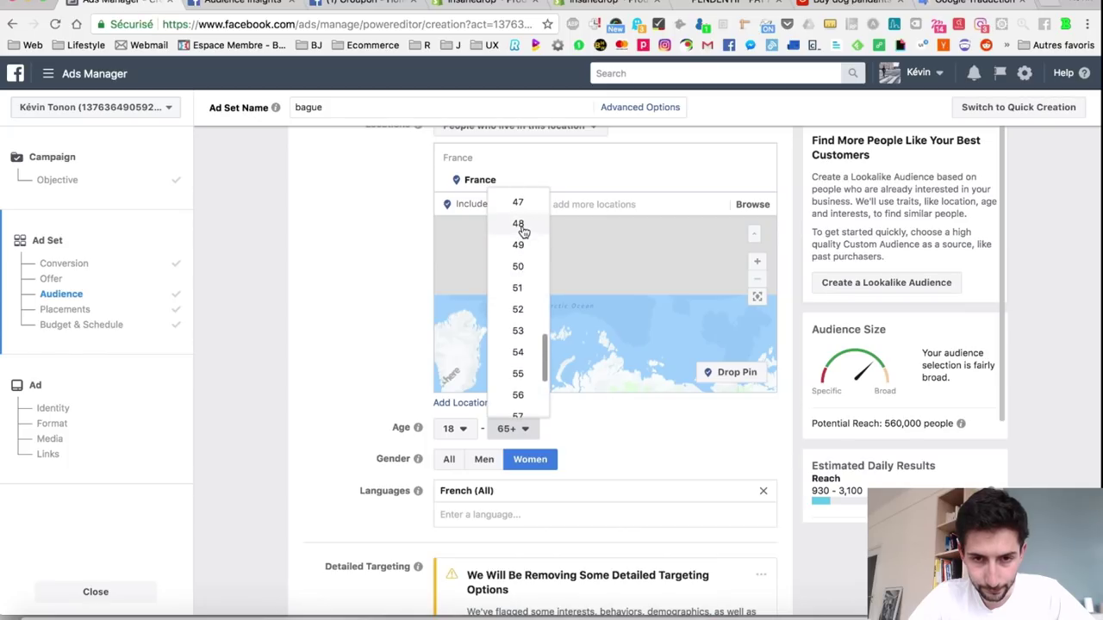
left_click(520, 225)
- Review the ad set's placements, mobile device options, budget and bidding settings, detailed targeting and location
scroll(357, 317, "down", 10)
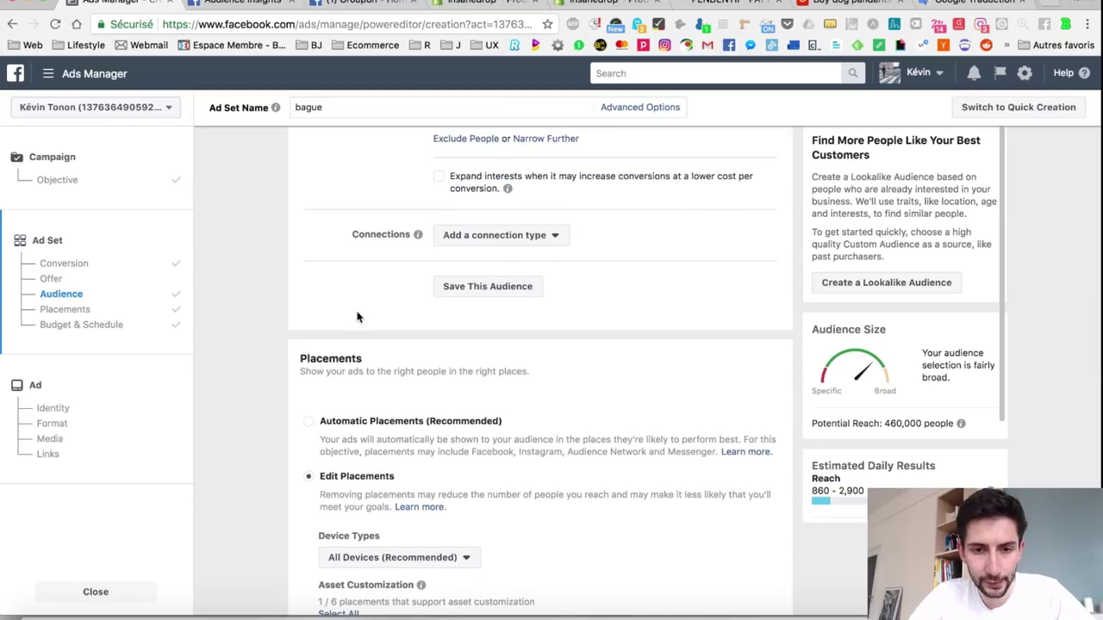
scroll(358, 317, "down", 3)
scroll(533, 380, "down", 4)
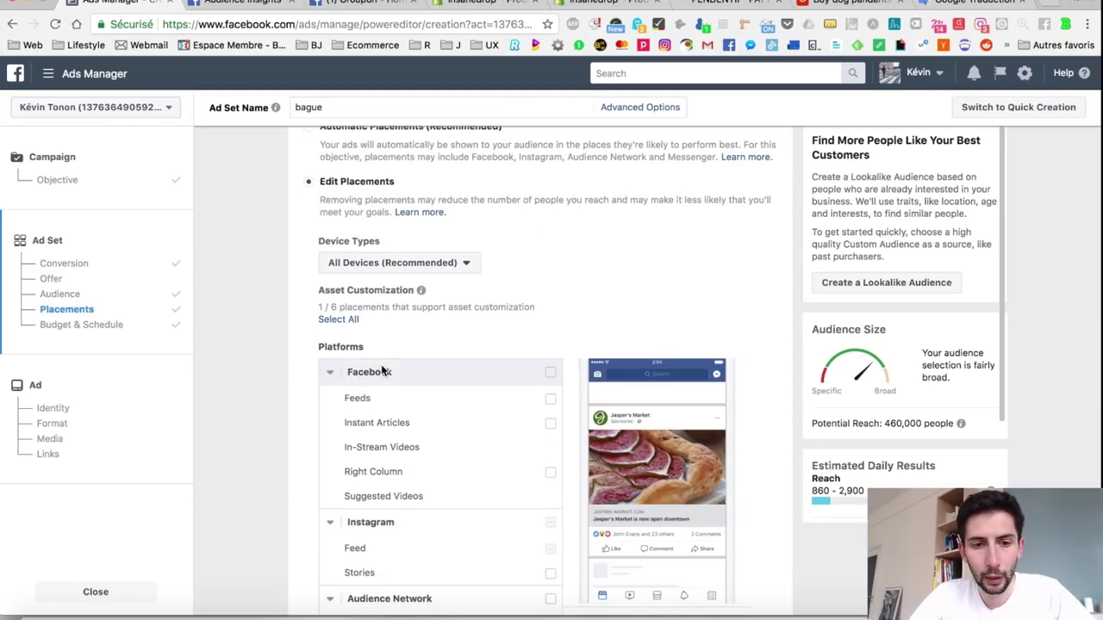
scroll(529, 465, "down", 3)
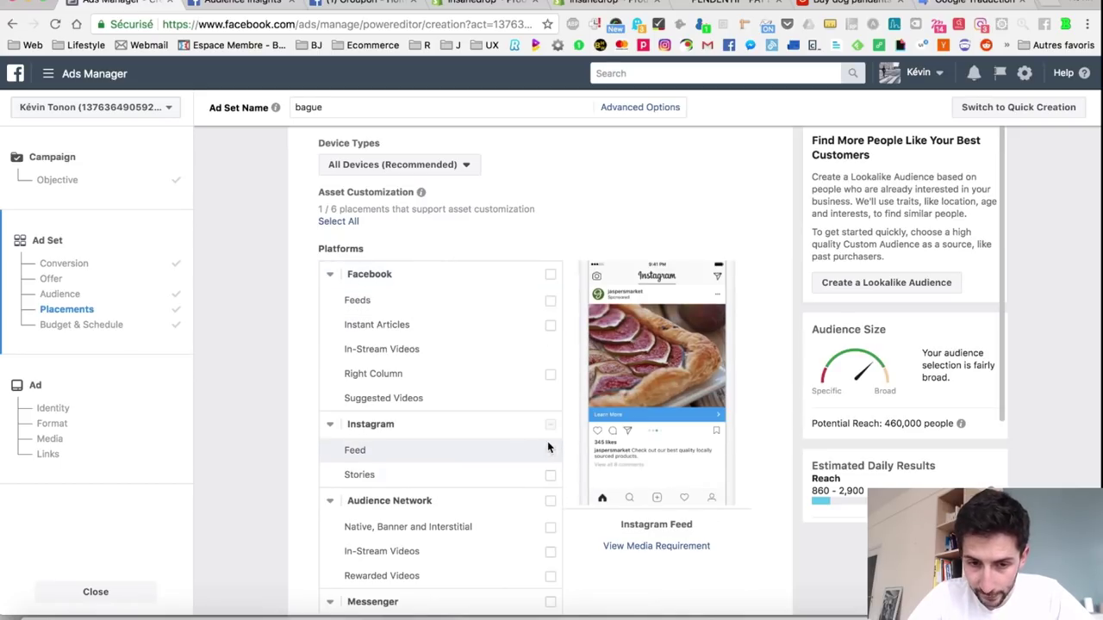
scroll(548, 441, "down", 3)
scroll(547, 445, "down", 5)
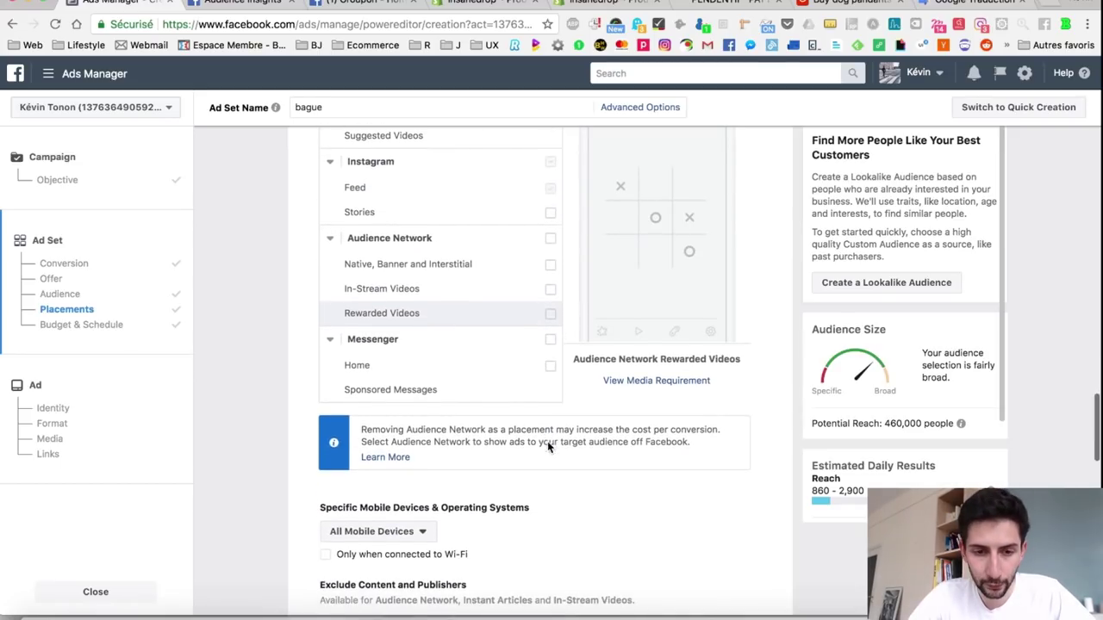
left_click(405, 342)
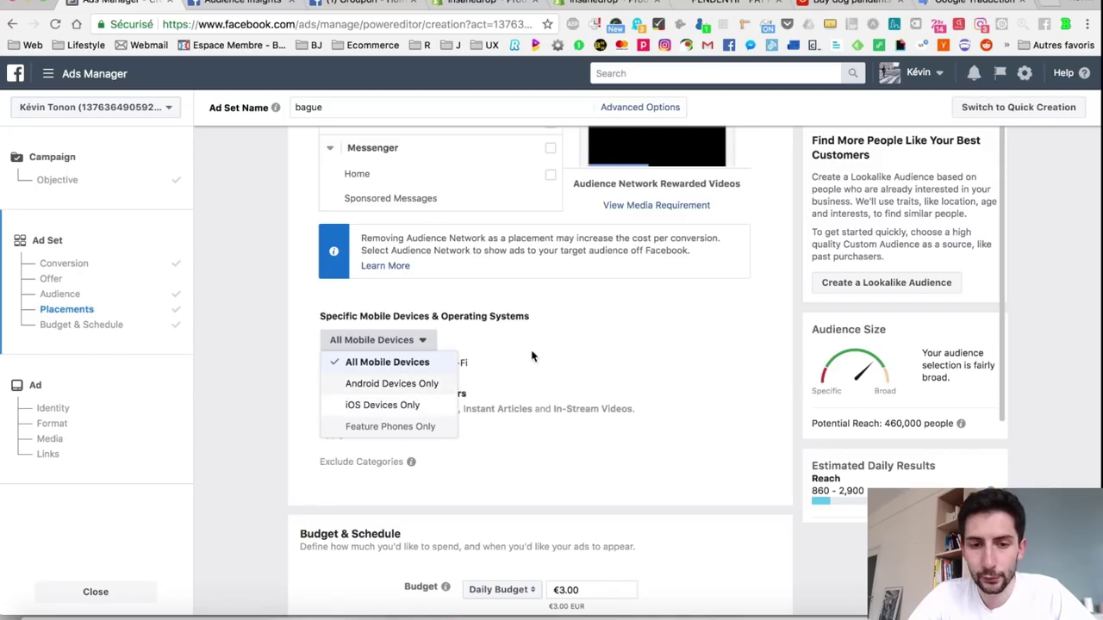
left_click(506, 339)
scroll(517, 353, "down", 5)
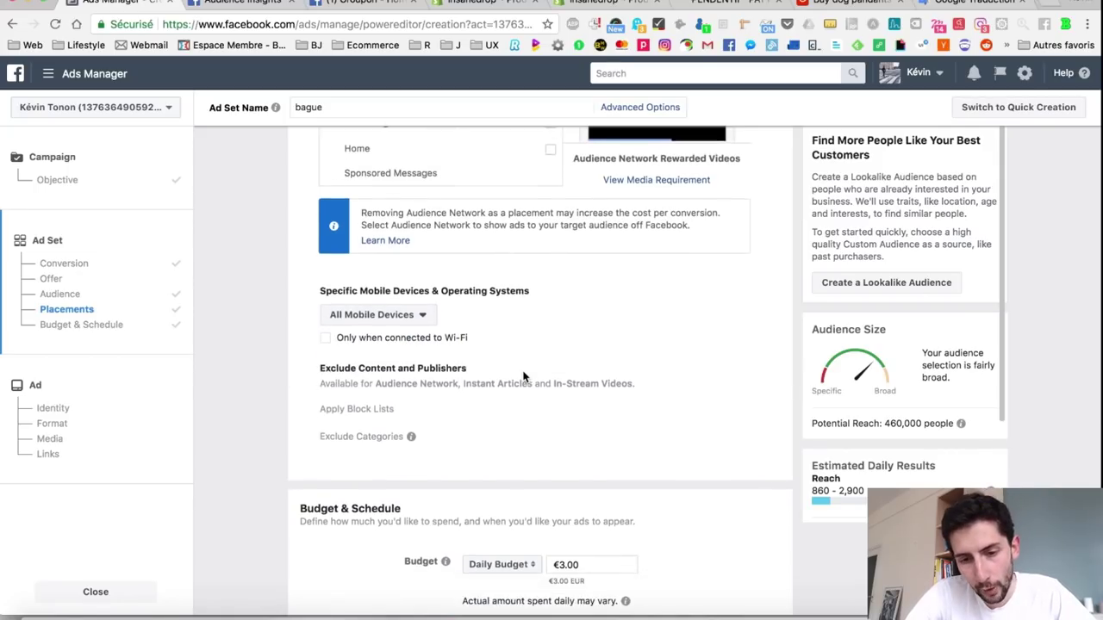
scroll(398, 484, "down", 5)
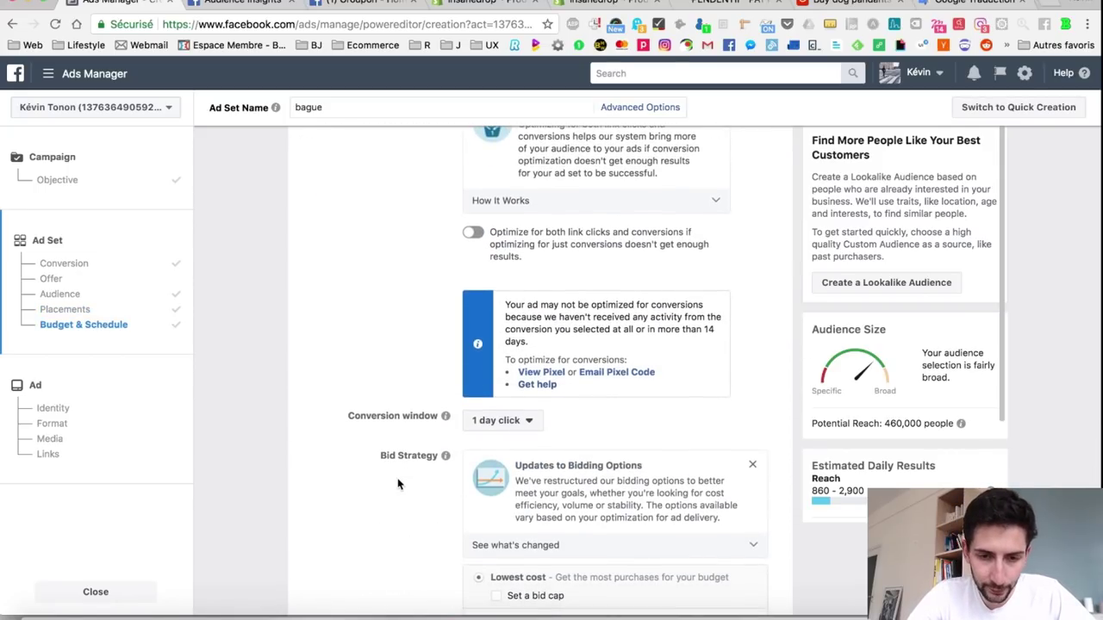
scroll(398, 484, "up", 10)
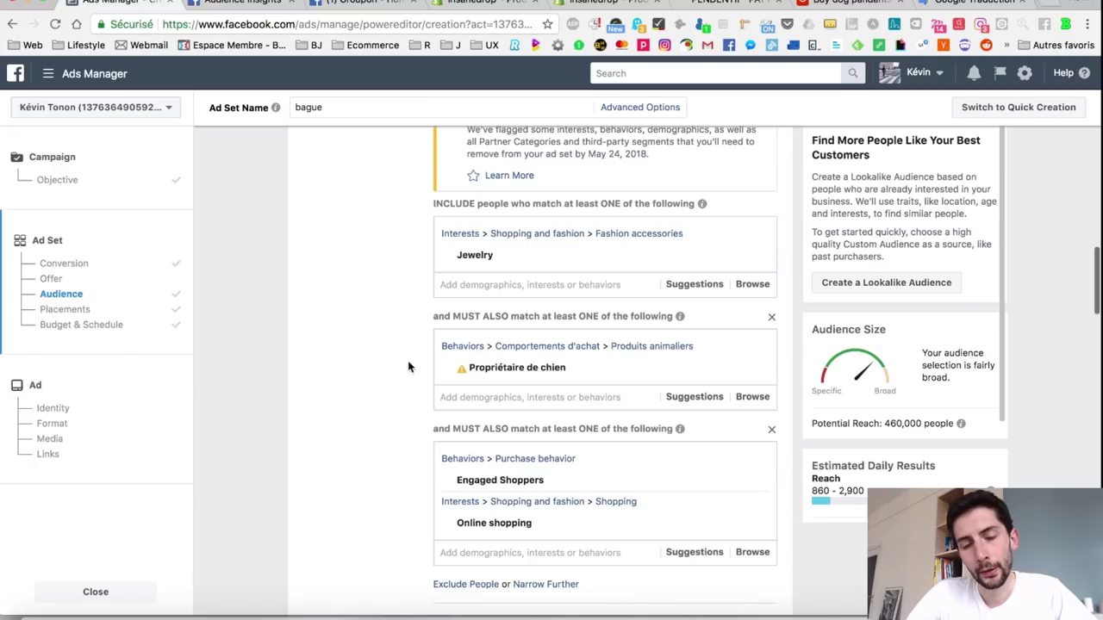
mouse_move(484, 366)
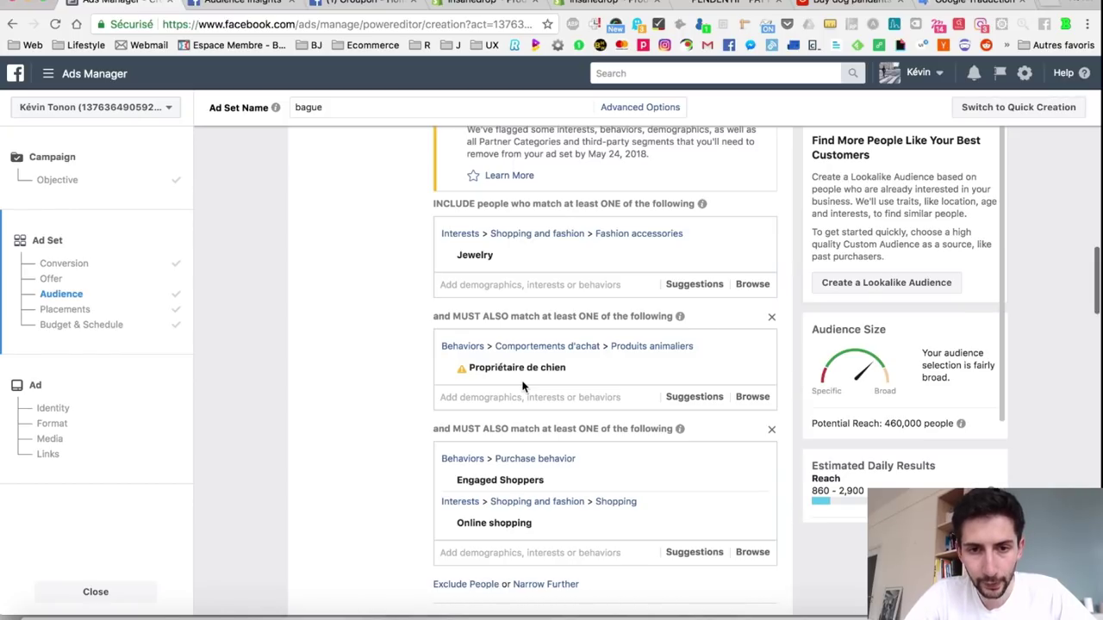
scroll(521, 388, "up", 10)
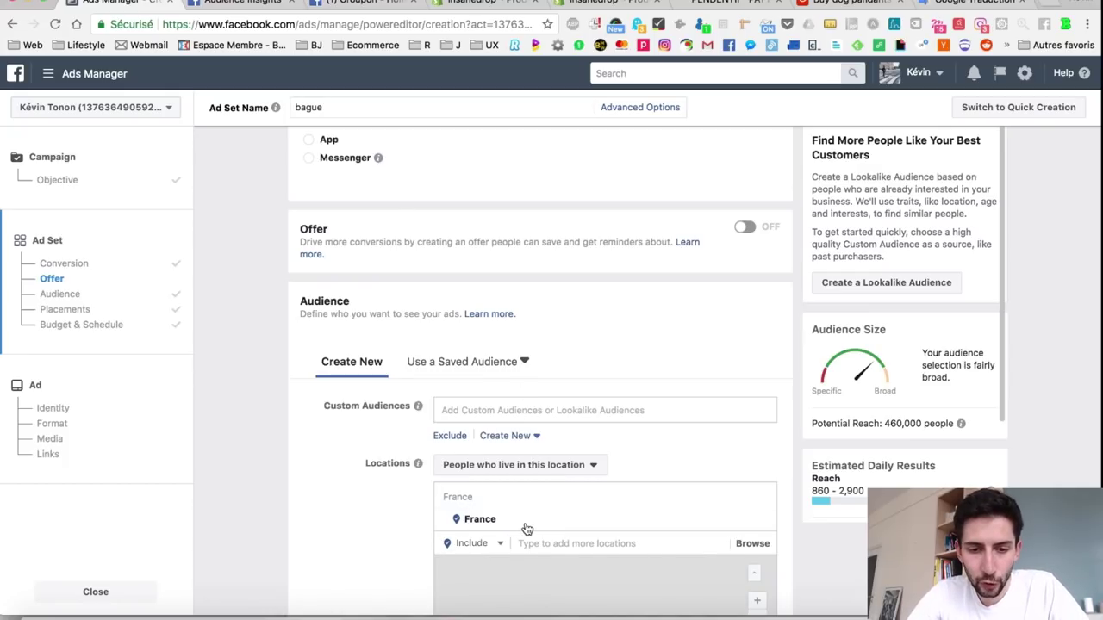
scroll(527, 528, "down", 3)
- Find the Google Trends site through a web search in a new browser tab and open it
key("super+t")
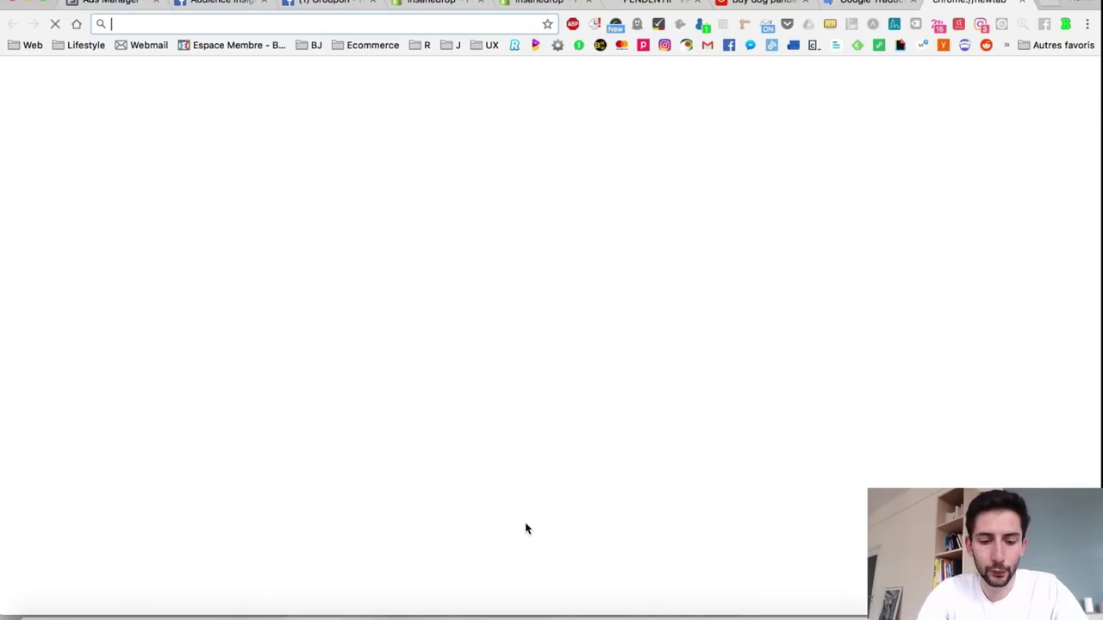
type("goo")
type("gotrens")
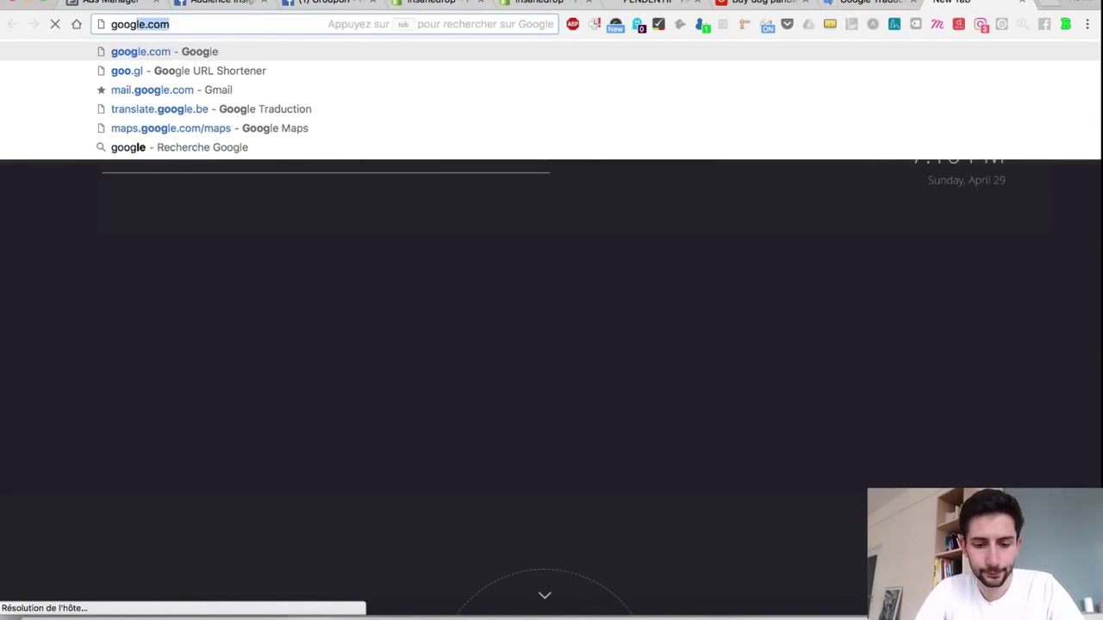
type("ds")
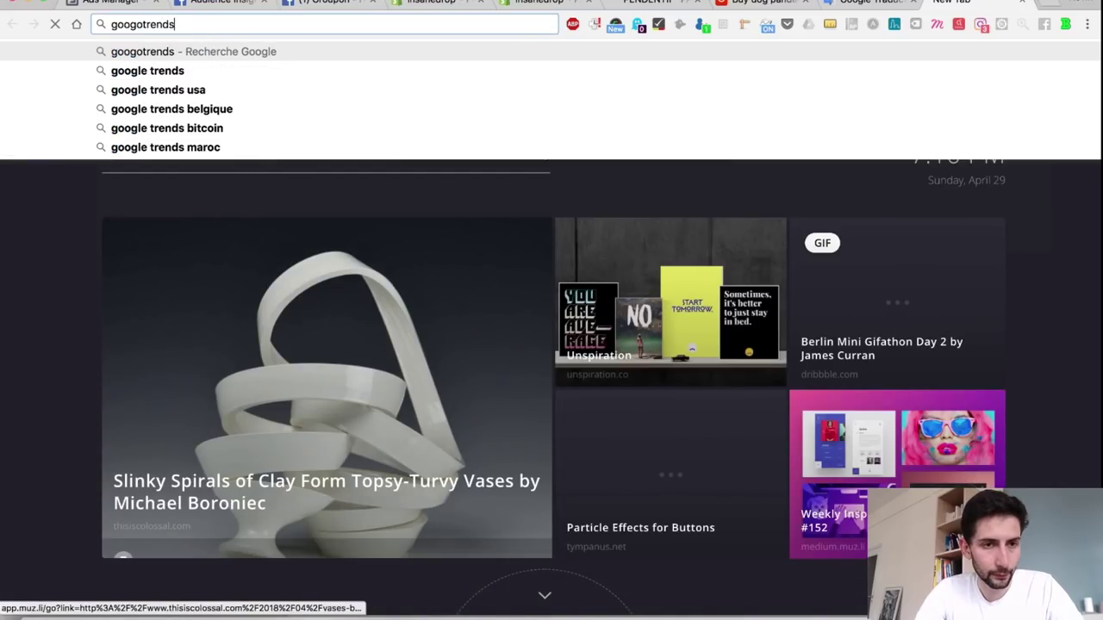
key("Down")
key("Return")
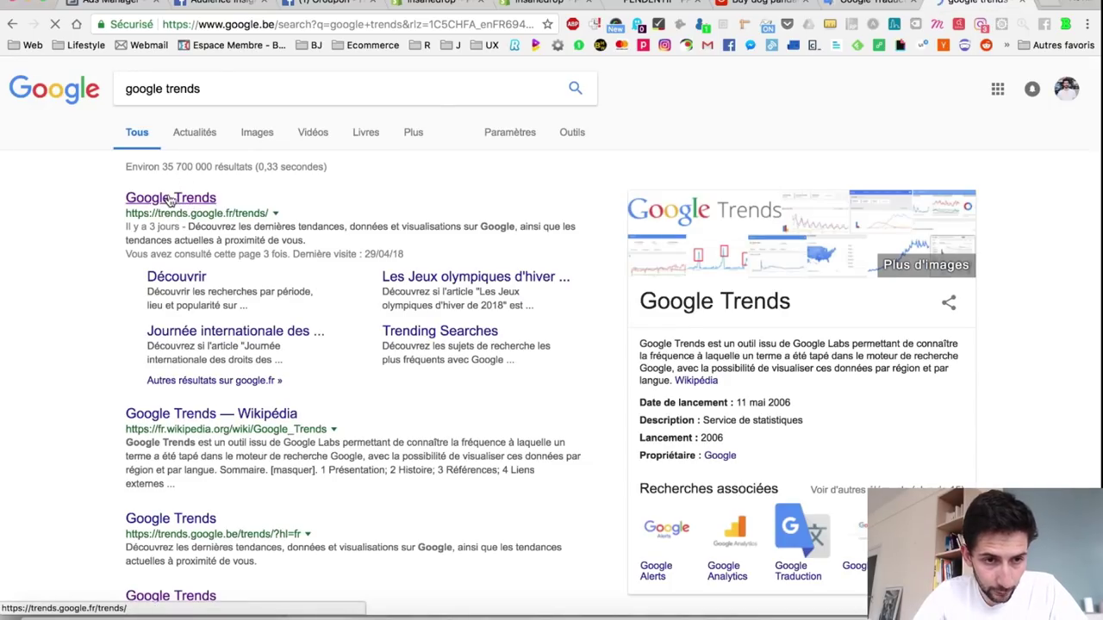
left_click(169, 199)
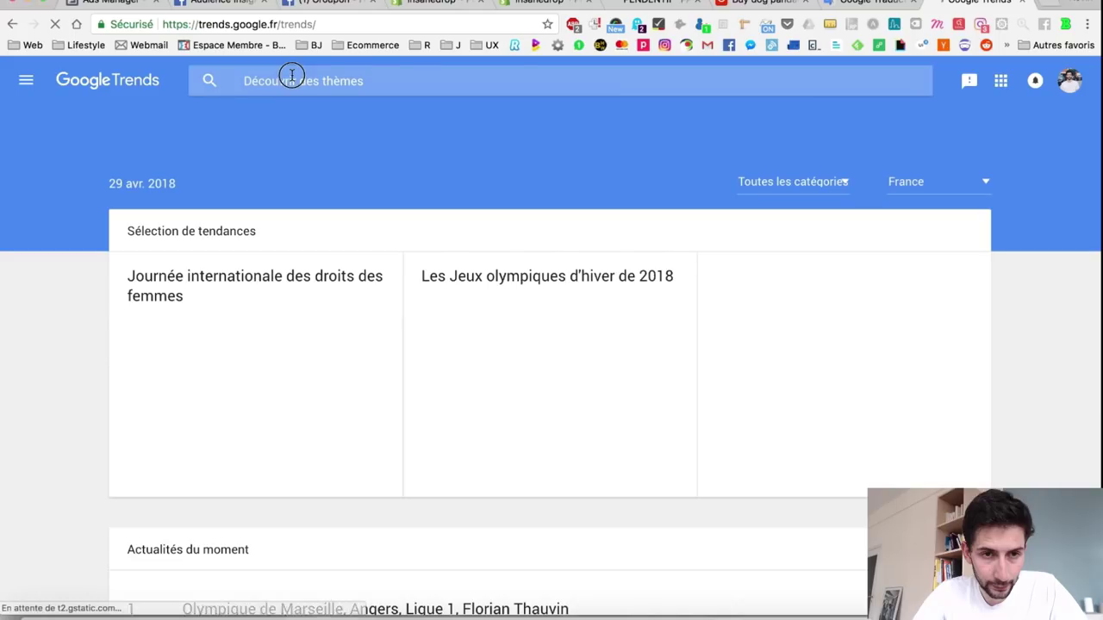
- Look up the search term "collier" in Google Trends
left_click(292, 75)
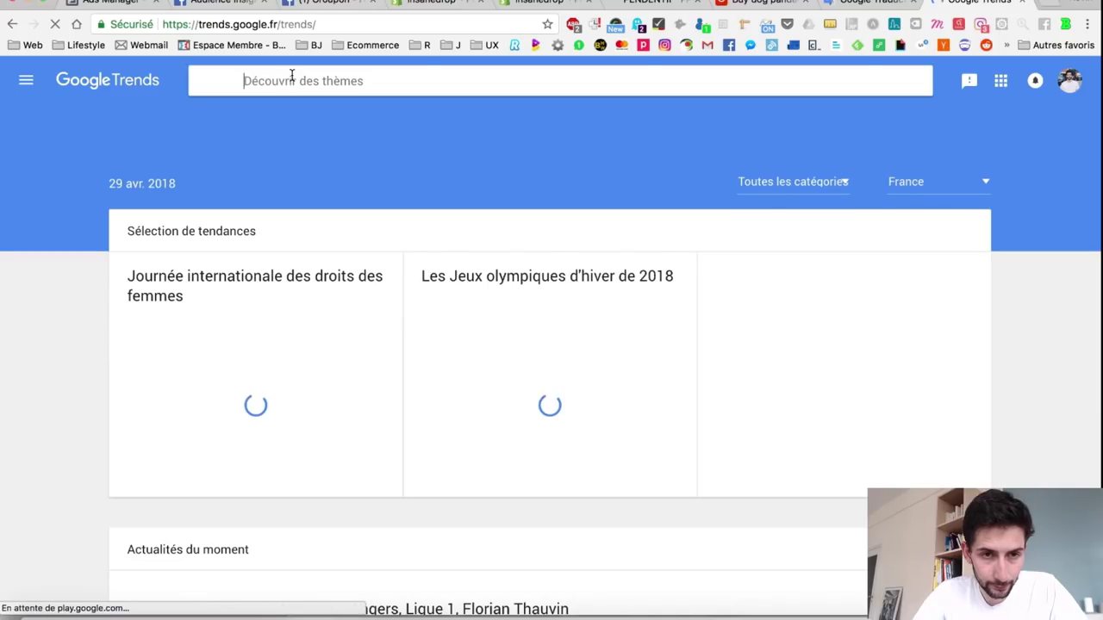
type("collier")
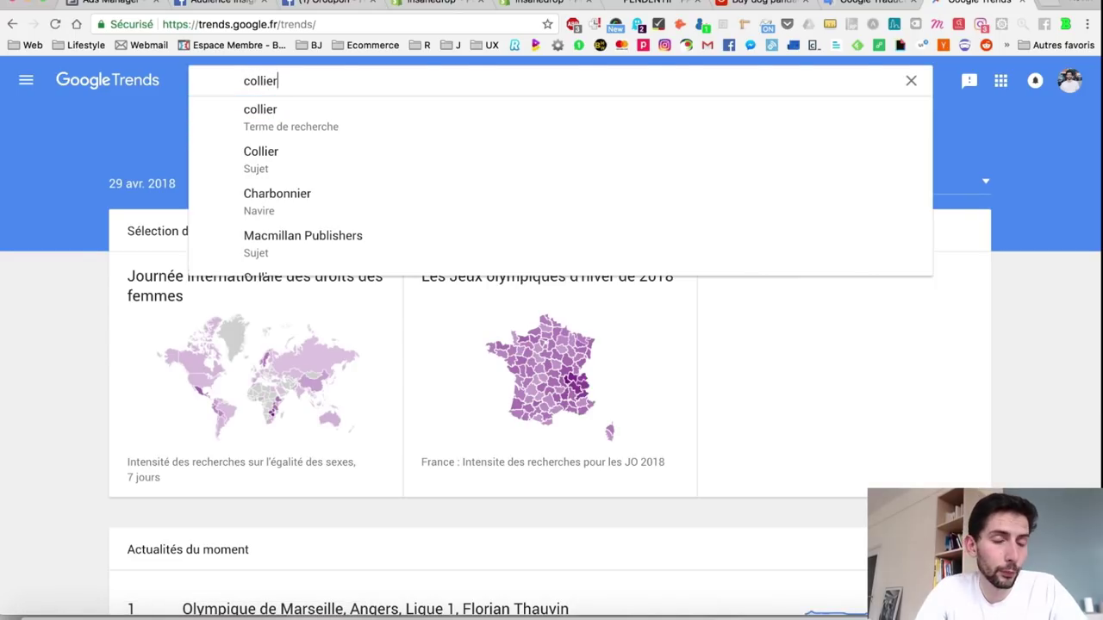
key("Return")
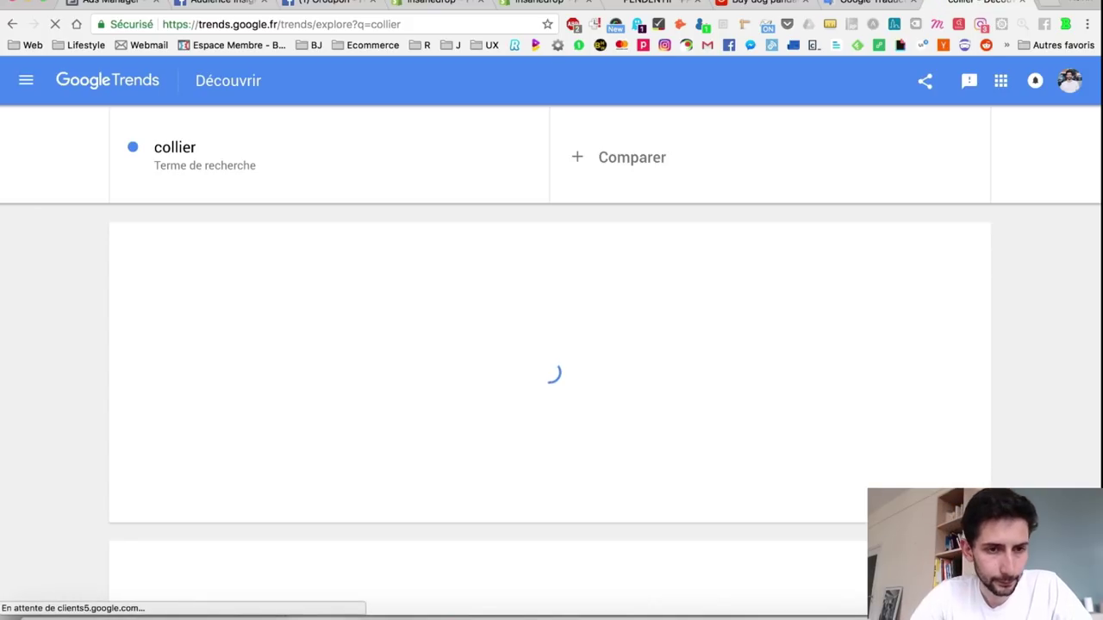
- Filter the "collier" trend to France and the last 90 days (90 derniers jours)
left_click(233, 229)
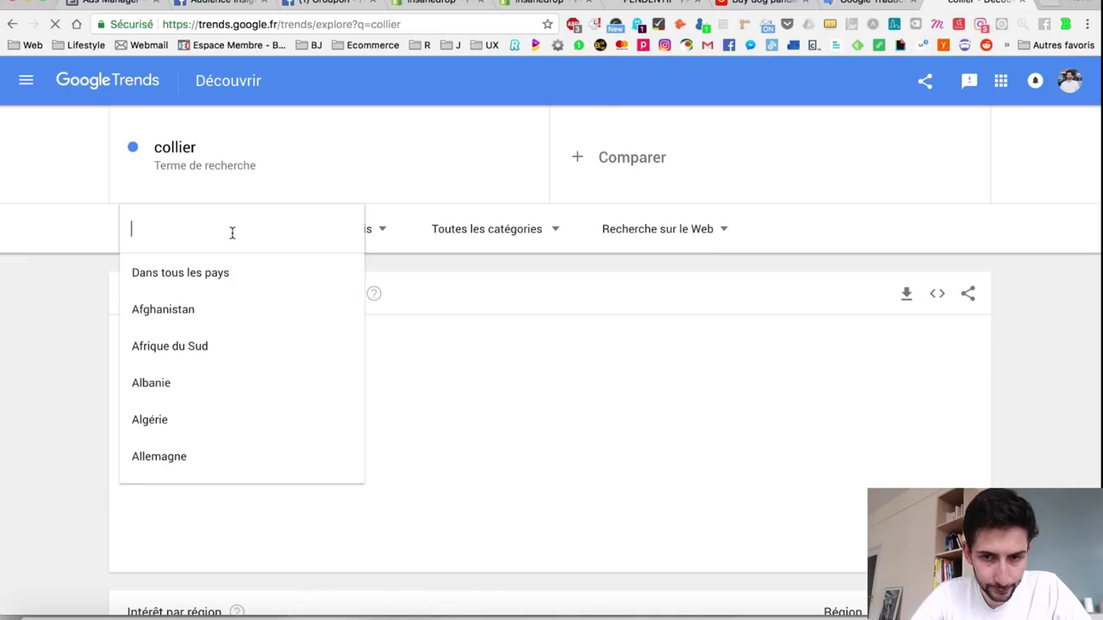
type("fr")
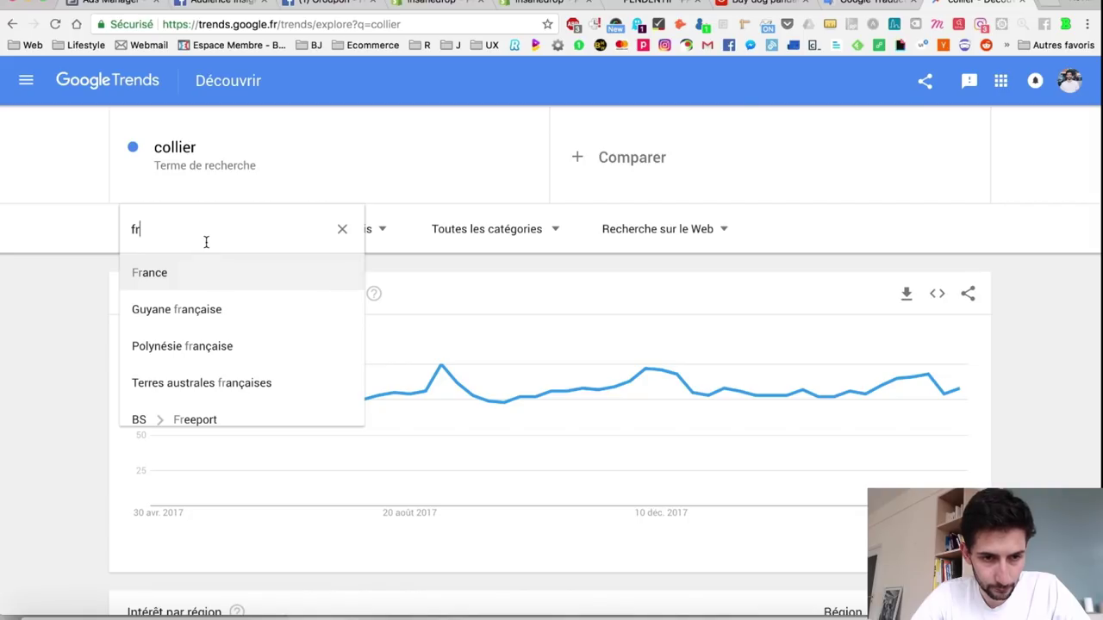
left_click(185, 273)
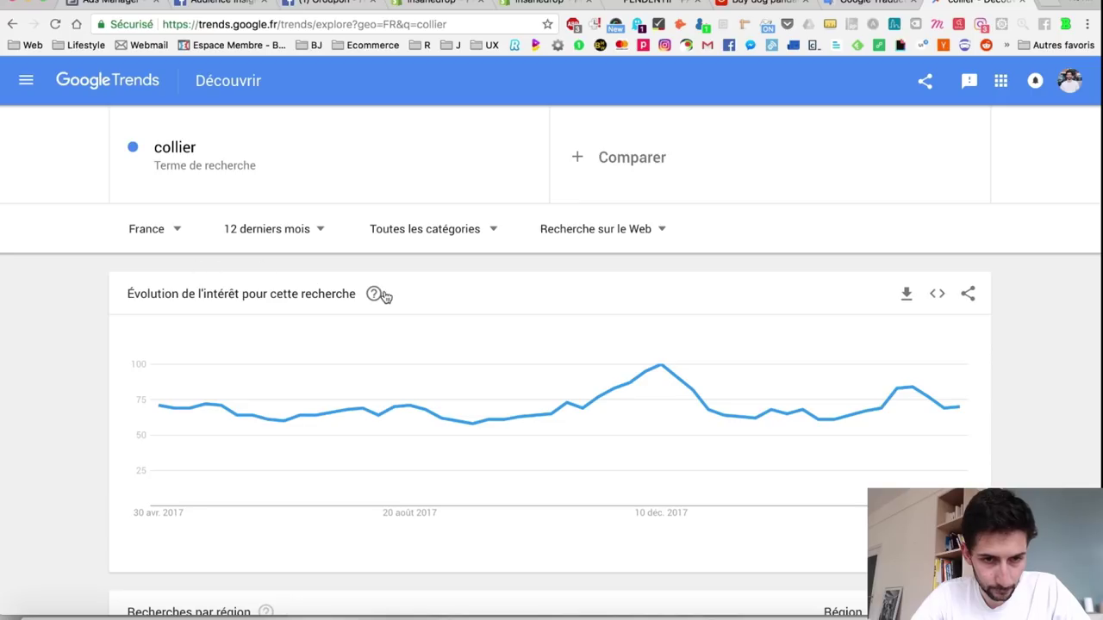
left_click(319, 231)
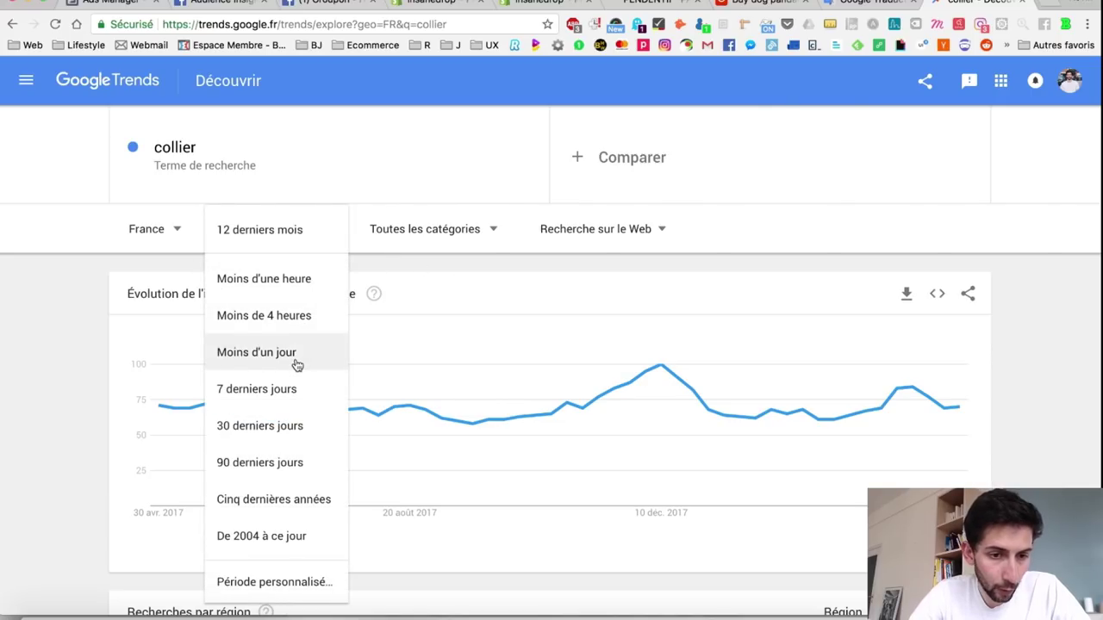
left_click(285, 463)
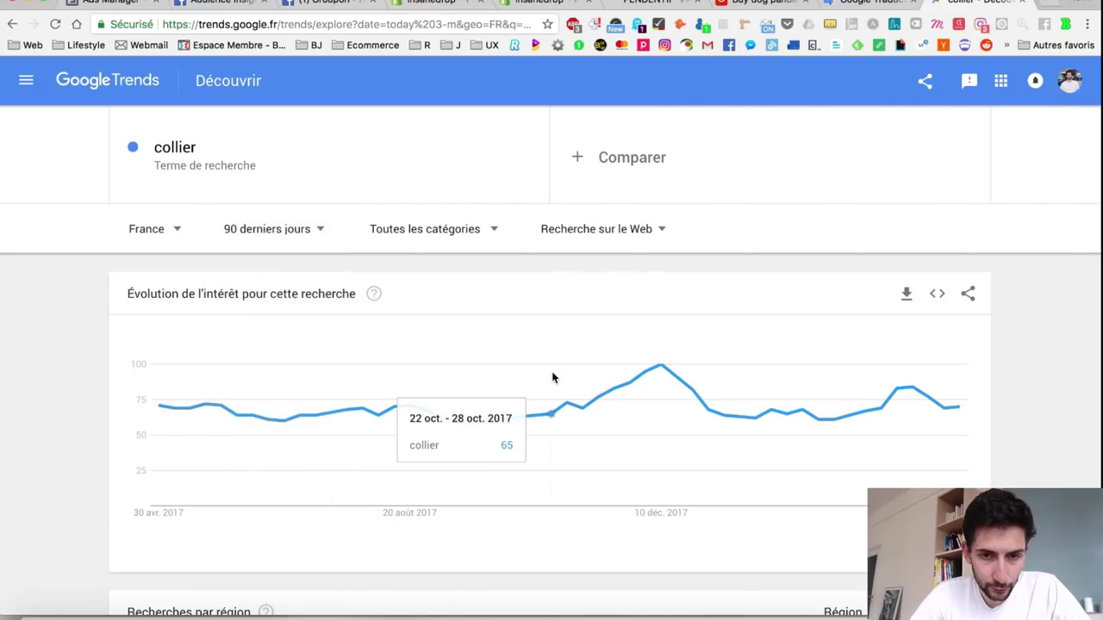
- Restrict the "collier" trend to the Shopping category and examine the search interest by French region
left_click(487, 241)
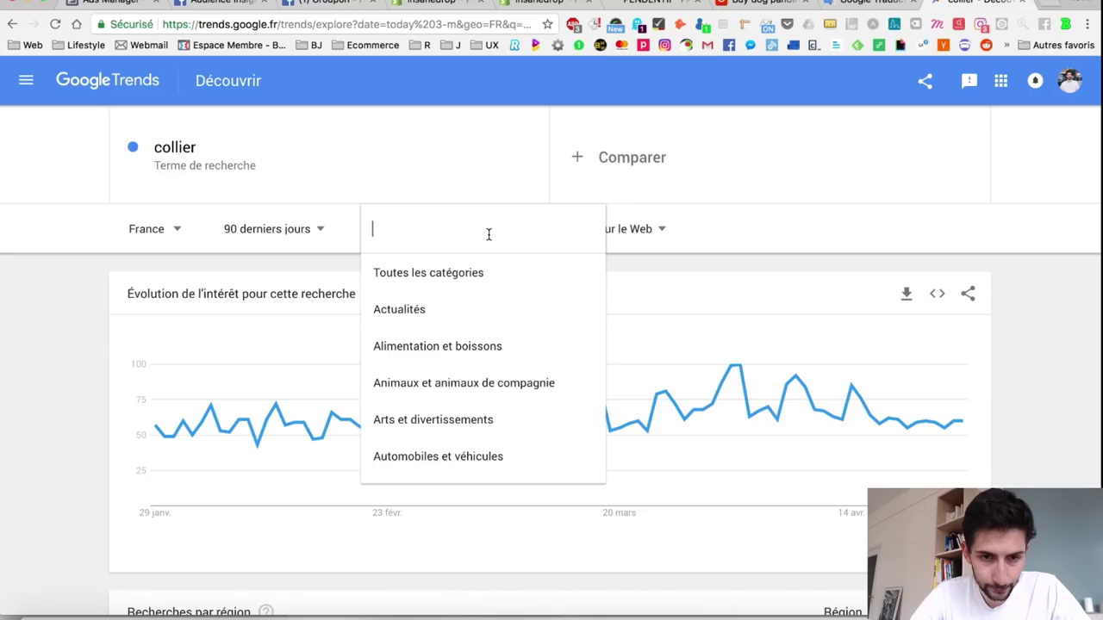
scroll(509, 336, "down", 5)
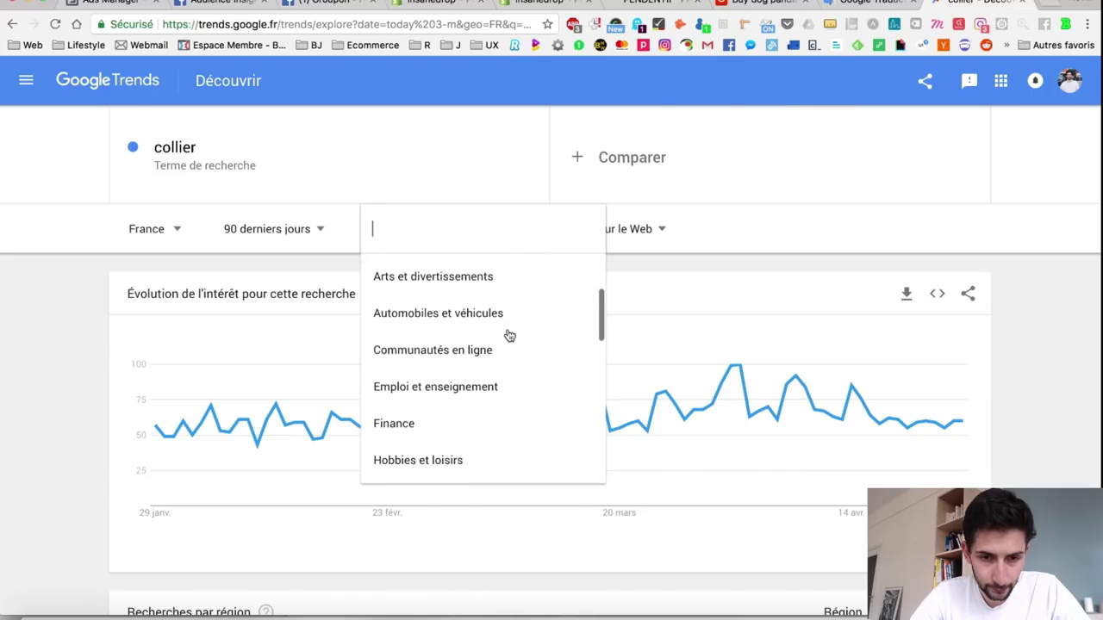
scroll(509, 336, "down", 4)
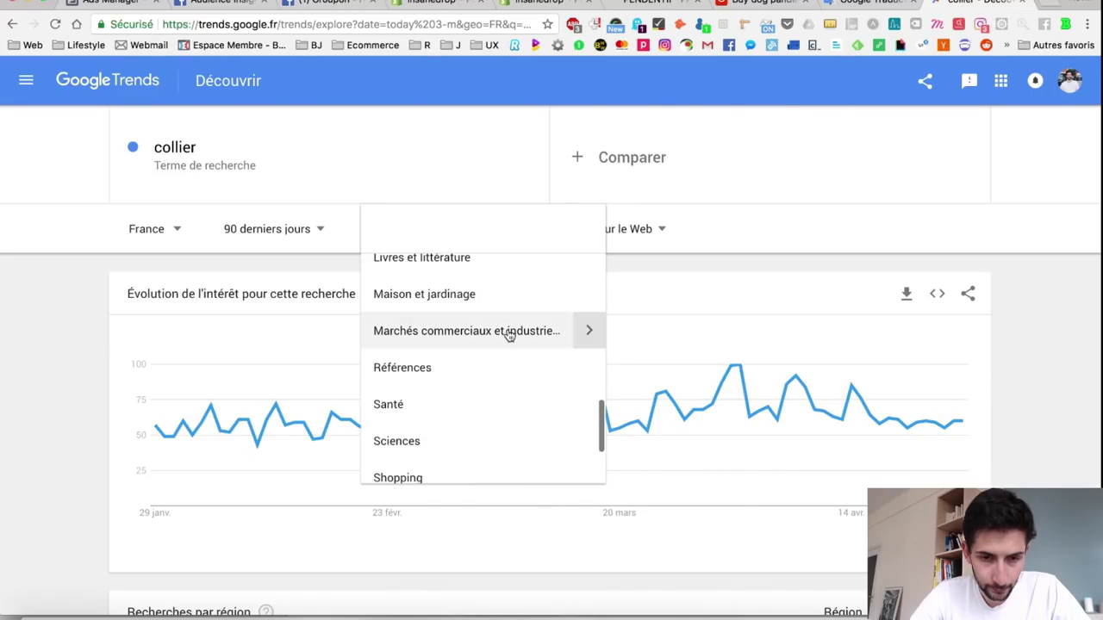
scroll(521, 369, "down", 1)
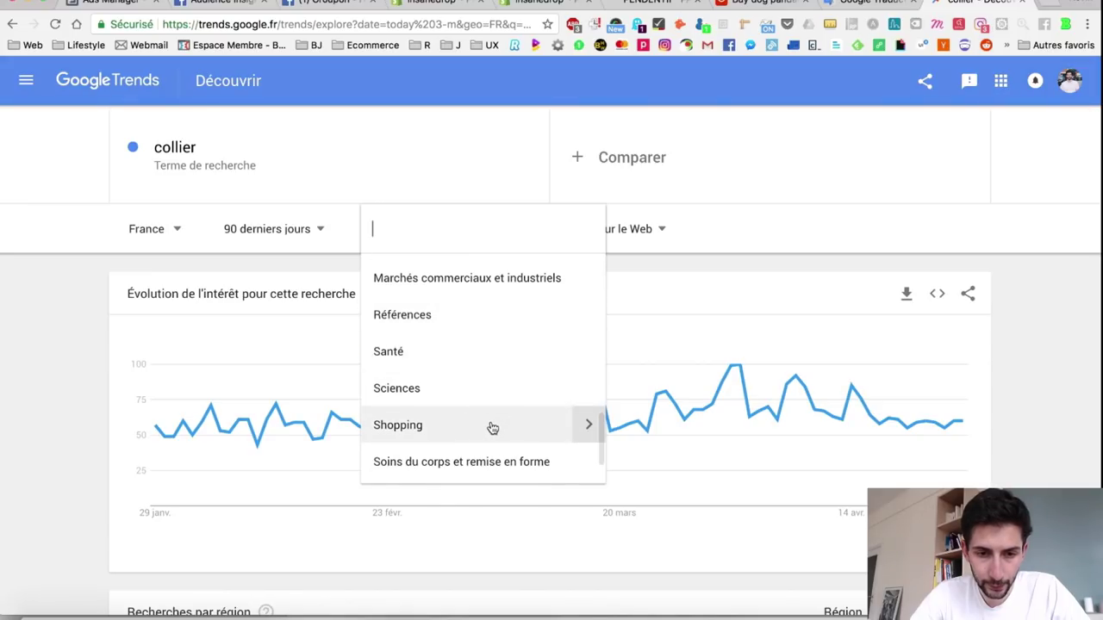
left_click(490, 426)
scroll(655, 267, "down", 5)
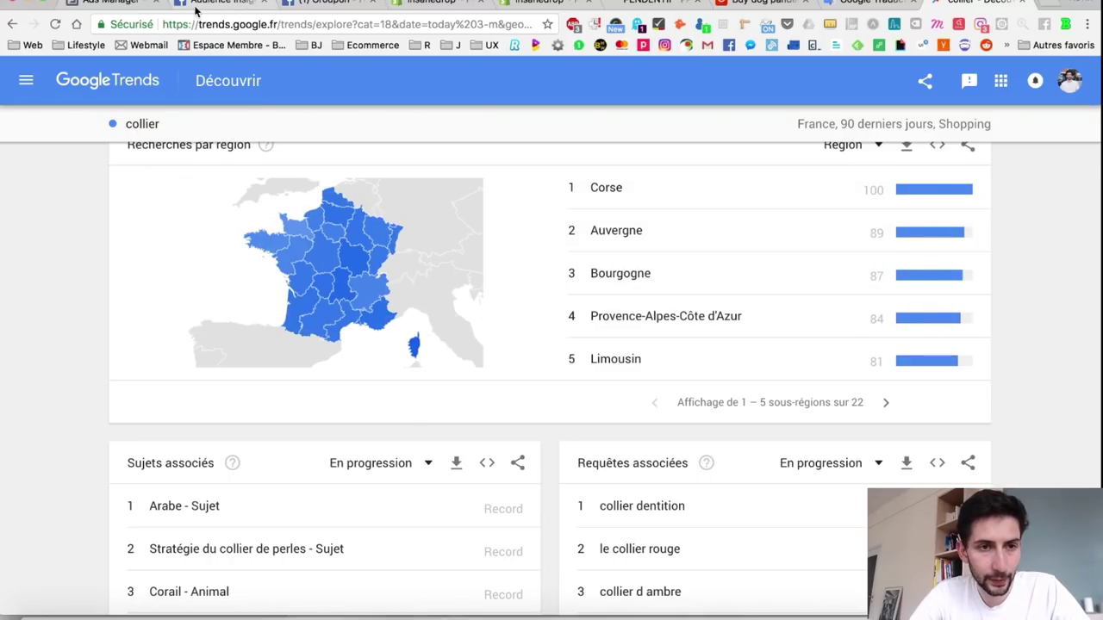
- Compare the ad set's location targeting in Ads Manager with the regional interest for "collier" in Google Trends, and review the conversion settings
left_click(115, 7)
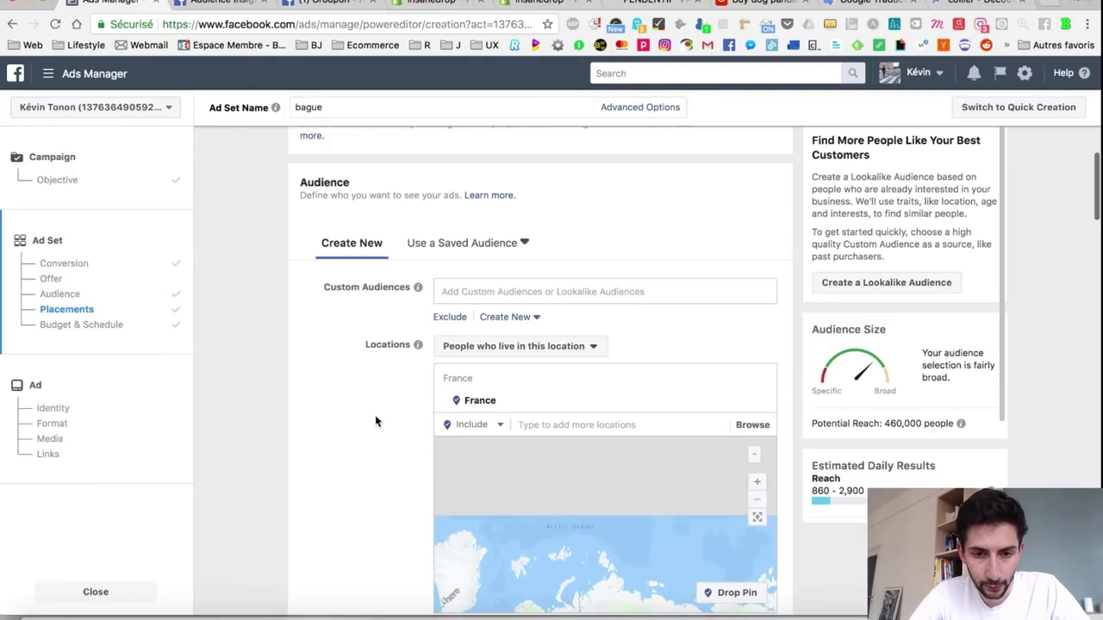
scroll(375, 414, "down", 3)
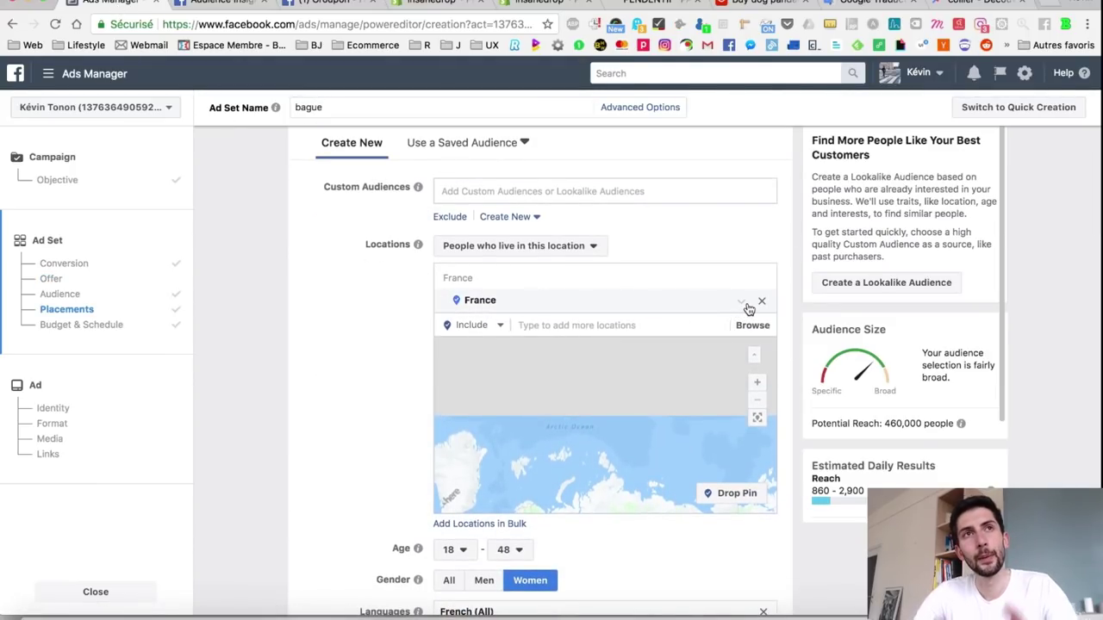
left_click(972, 6)
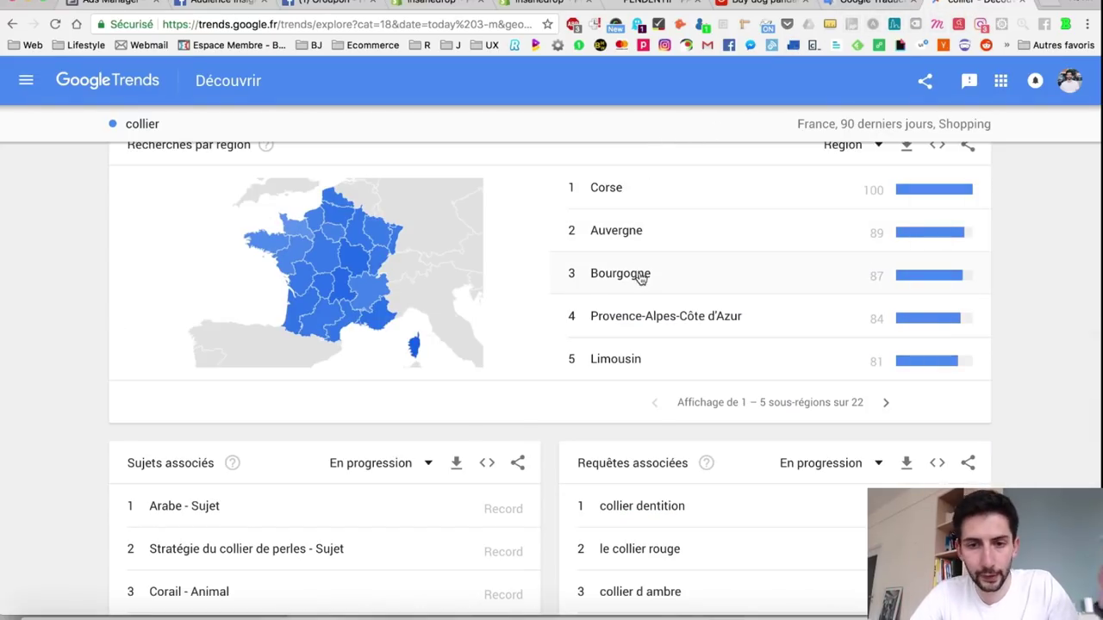
left_click(115, 5)
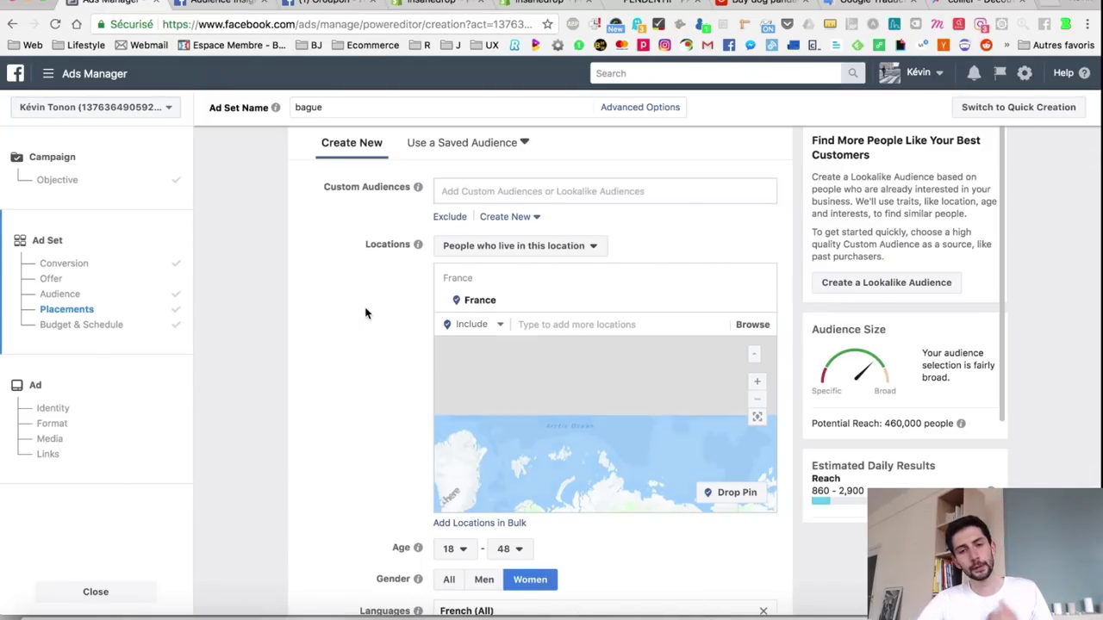
scroll(365, 313, "up", 3)
scroll(365, 313, "up", 4)
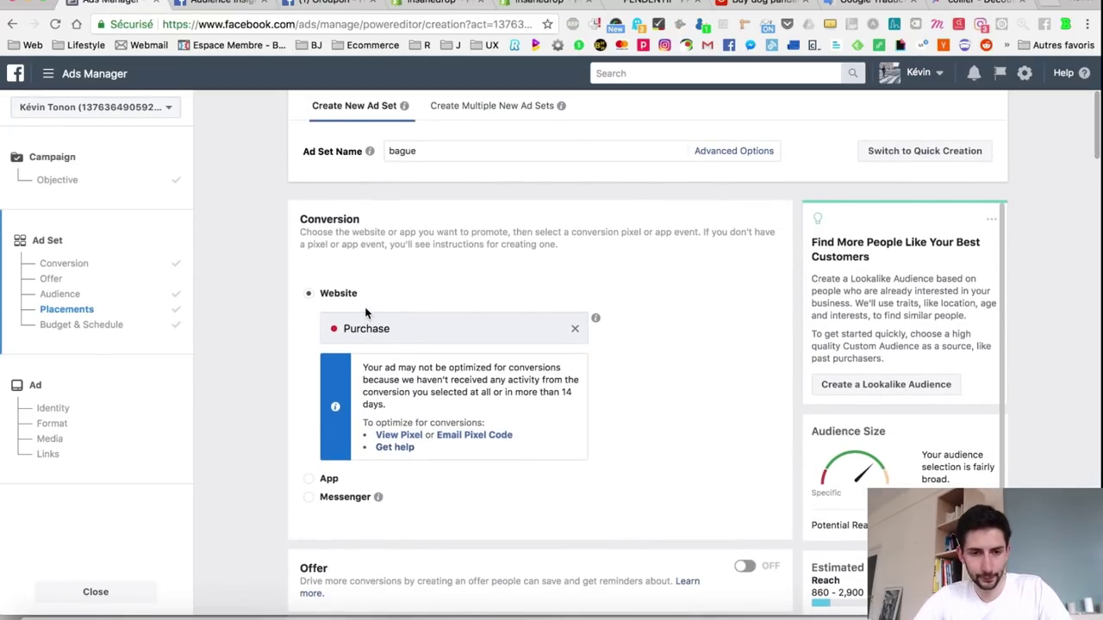
scroll(366, 313, "down", 5)
scroll(365, 312, "up", 5)
scroll(562, 336, "down", 8)
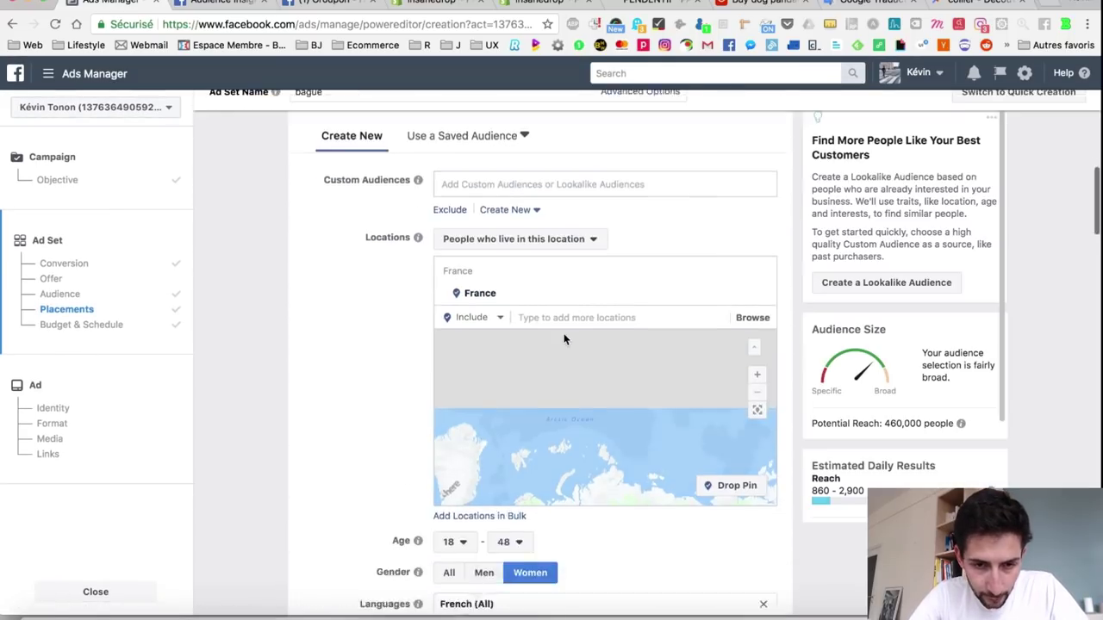
- Set the audience's age range to 13–24
left_click(461, 453)
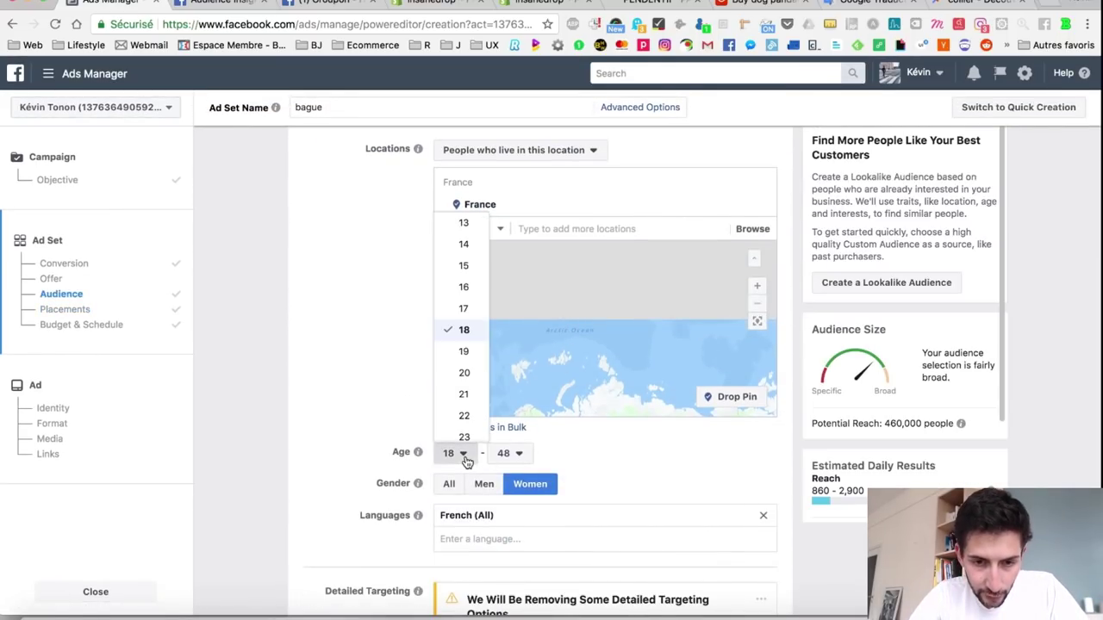
scroll(465, 343, "down", 10)
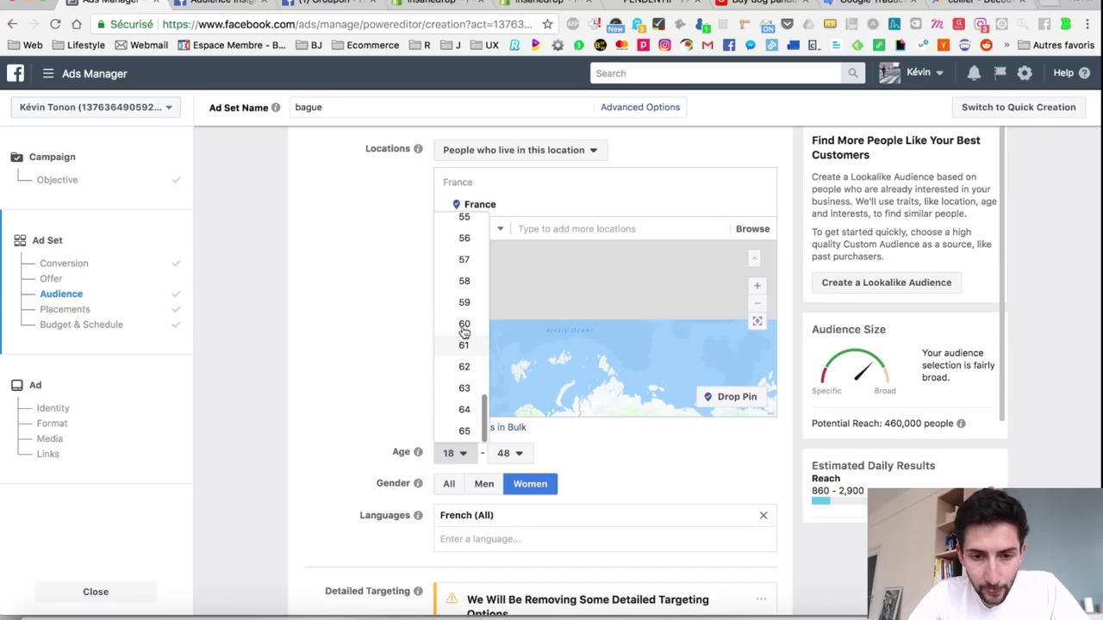
scroll(466, 344, "up", 6)
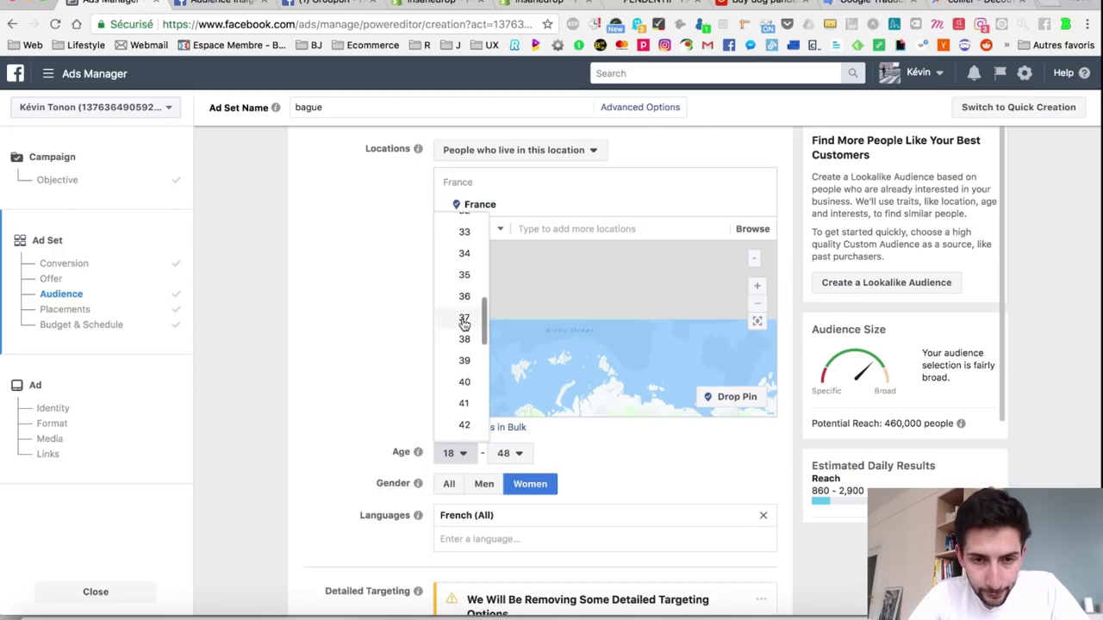
scroll(463, 323, "up", 5)
left_click(464, 224)
left_click(517, 453)
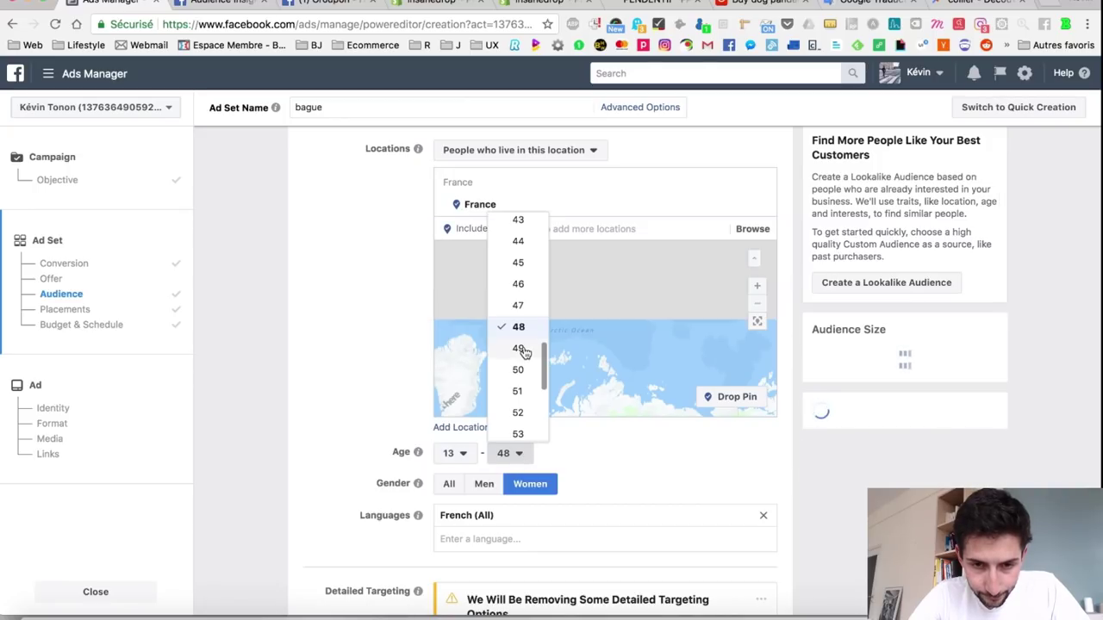
scroll(523, 352, "up", 6)
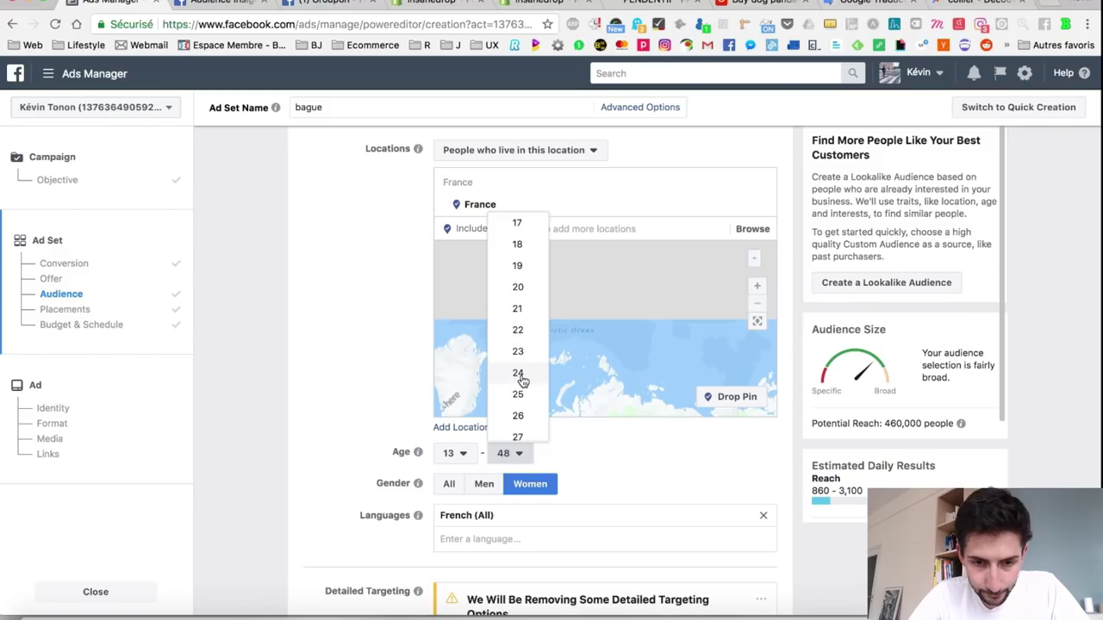
key("Return")
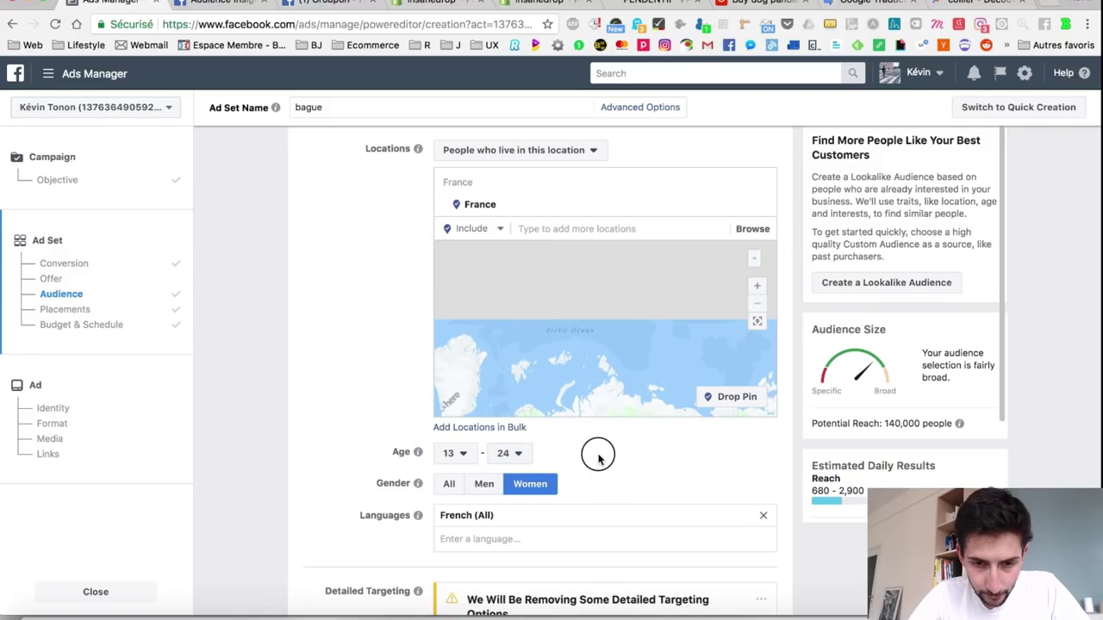
- Review the ad set's detailed targeting, the page likes in Audience Insights and the regional interest for "collier" in Google Trends
scroll(598, 457, "down", 2)
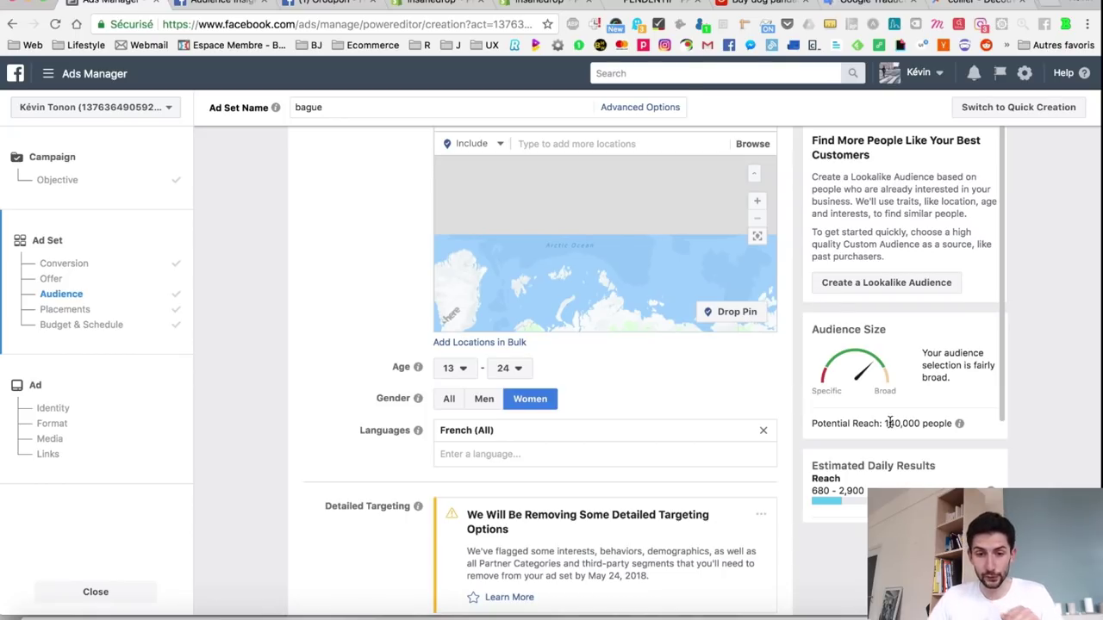
scroll(631, 422, "down", 4)
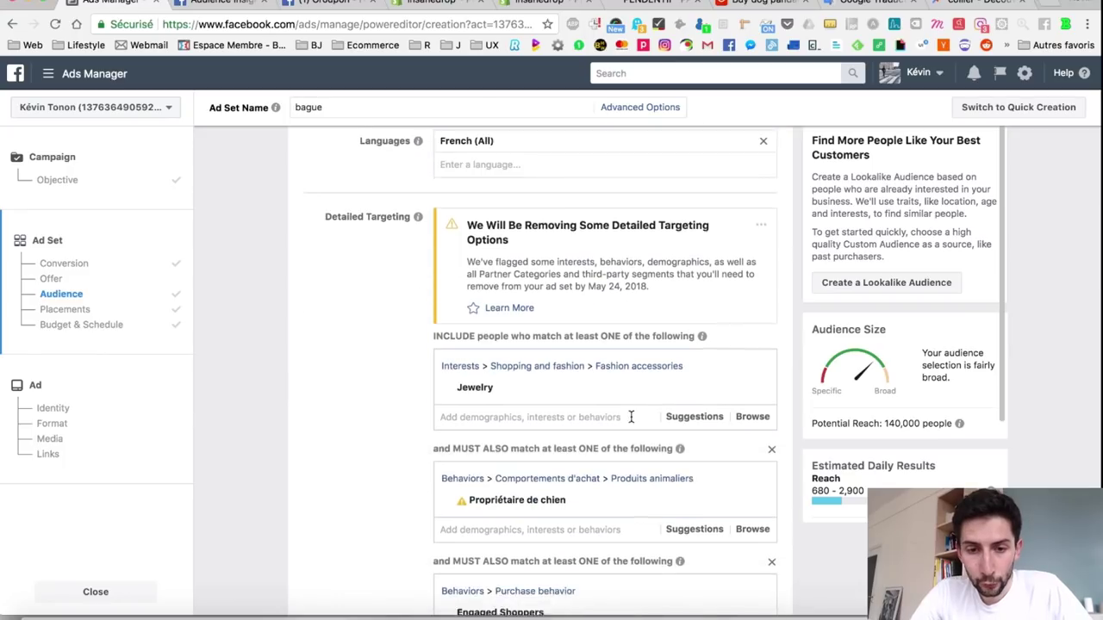
mouse_move(635, 380)
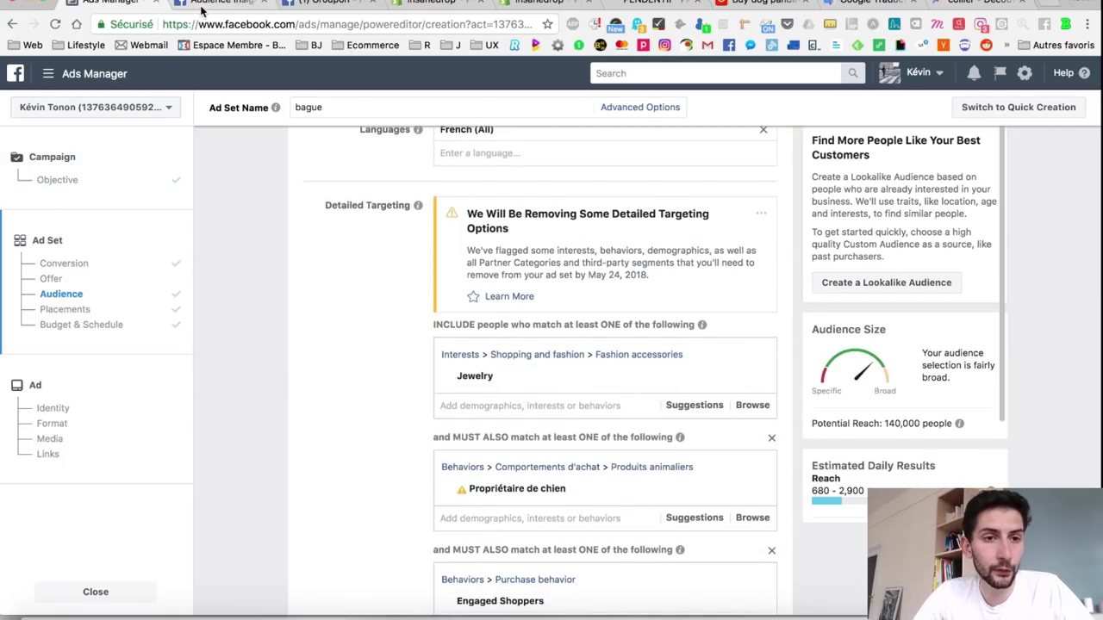
left_click(216, 2)
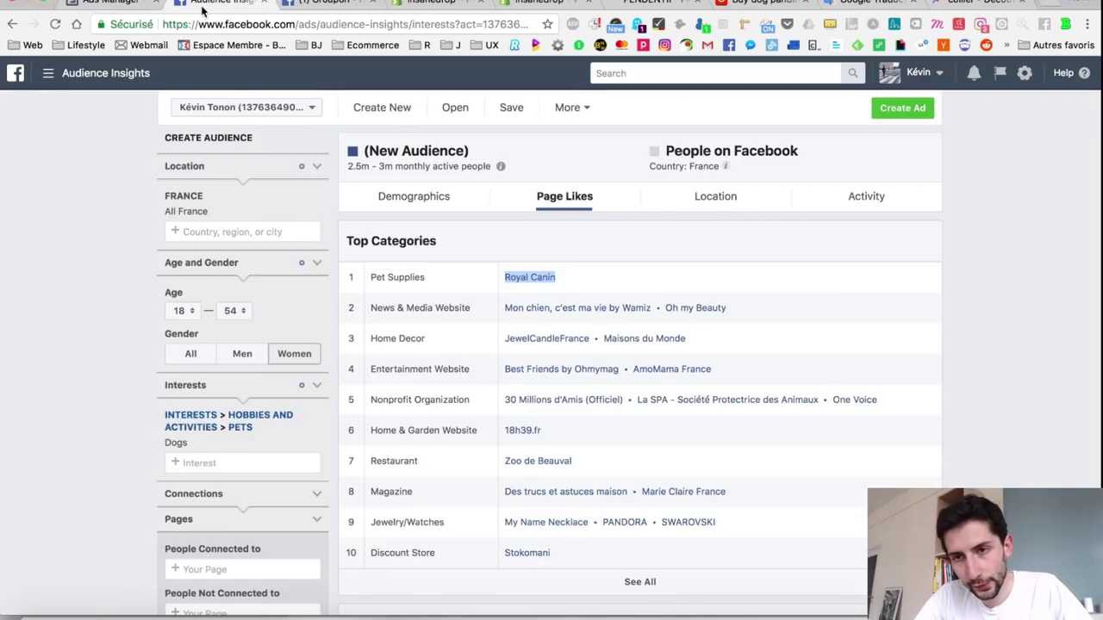
left_click(956, 3)
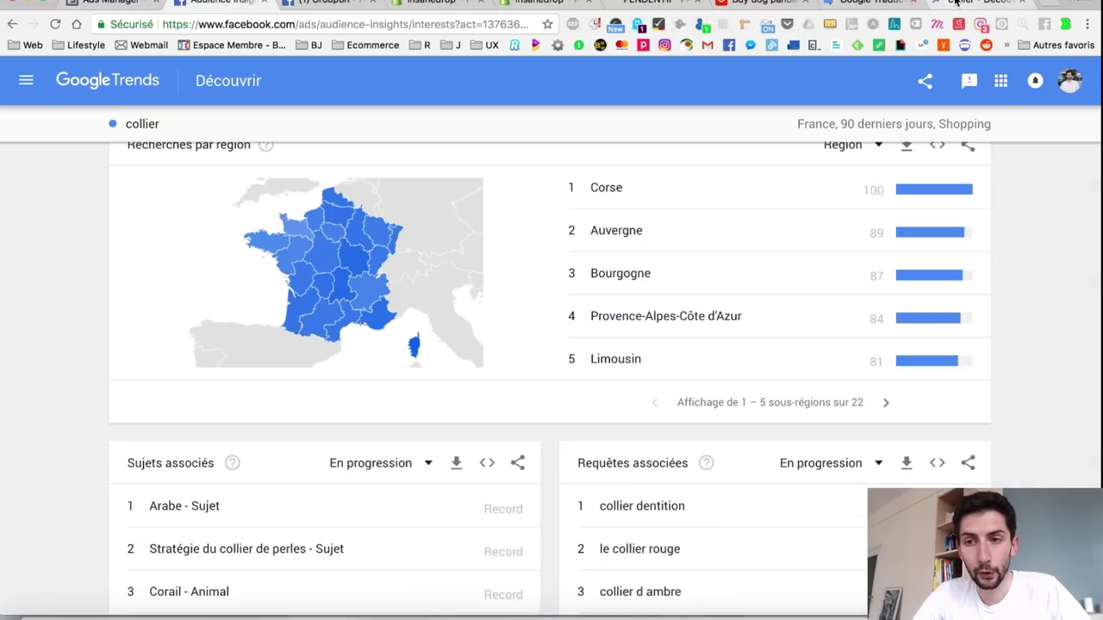
- Page through all the rising related queries for "collier" in Google Trends and recheck the interest-over-time chart
scroll(505, 258, "down", 3)
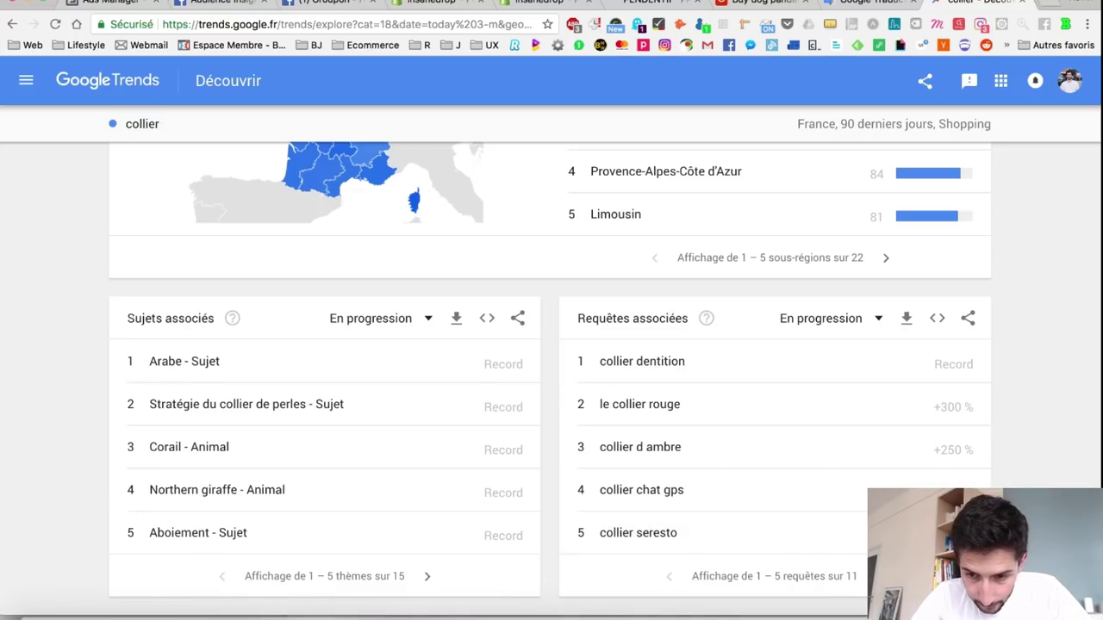
left_click(879, 576)
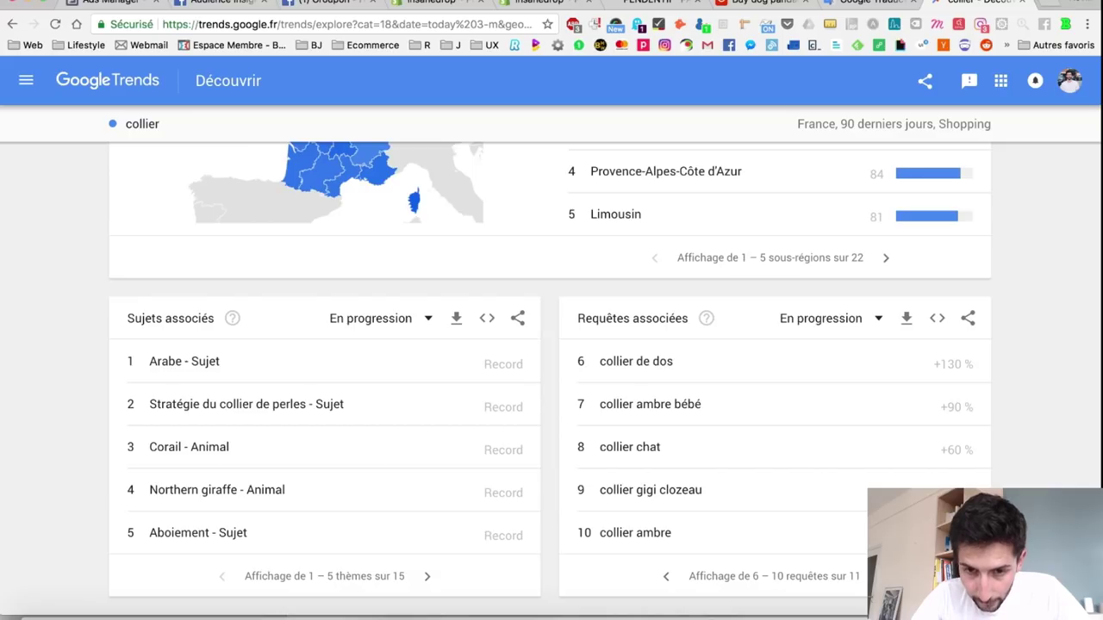
left_click(879, 576)
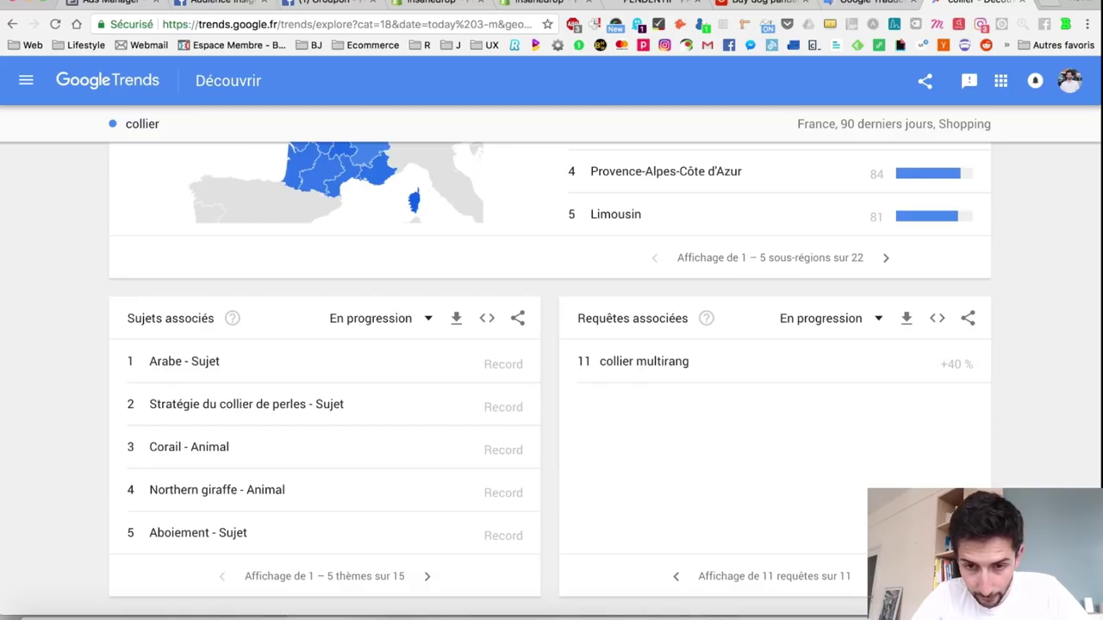
scroll(684, 409, "up", 10)
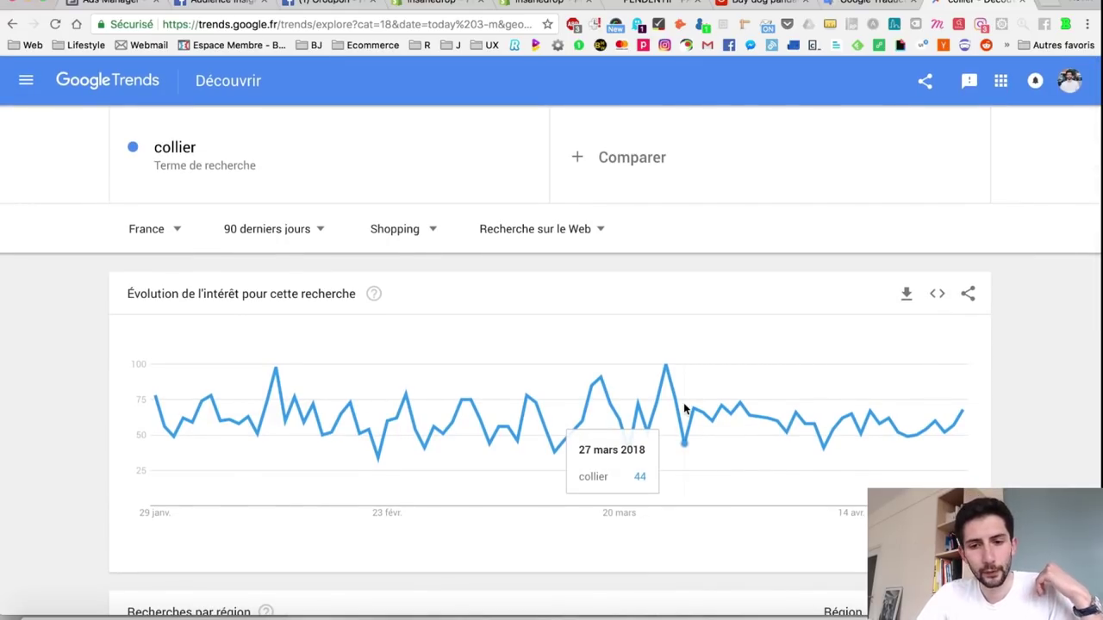
- List the related topics for "collier" by "Les plus fréquentes" and examine the first two pages of topics
scroll(684, 408, "down", 1)
scroll(711, 339, "down", 6)
scroll(711, 341, "down", 4)
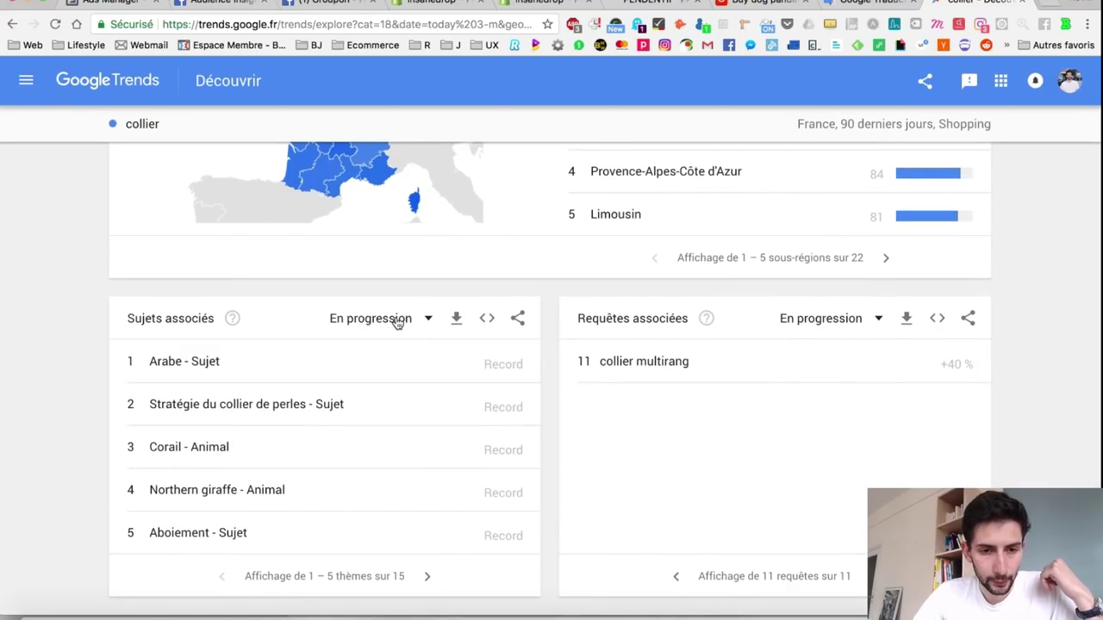
left_click(397, 320)
left_click(391, 364)
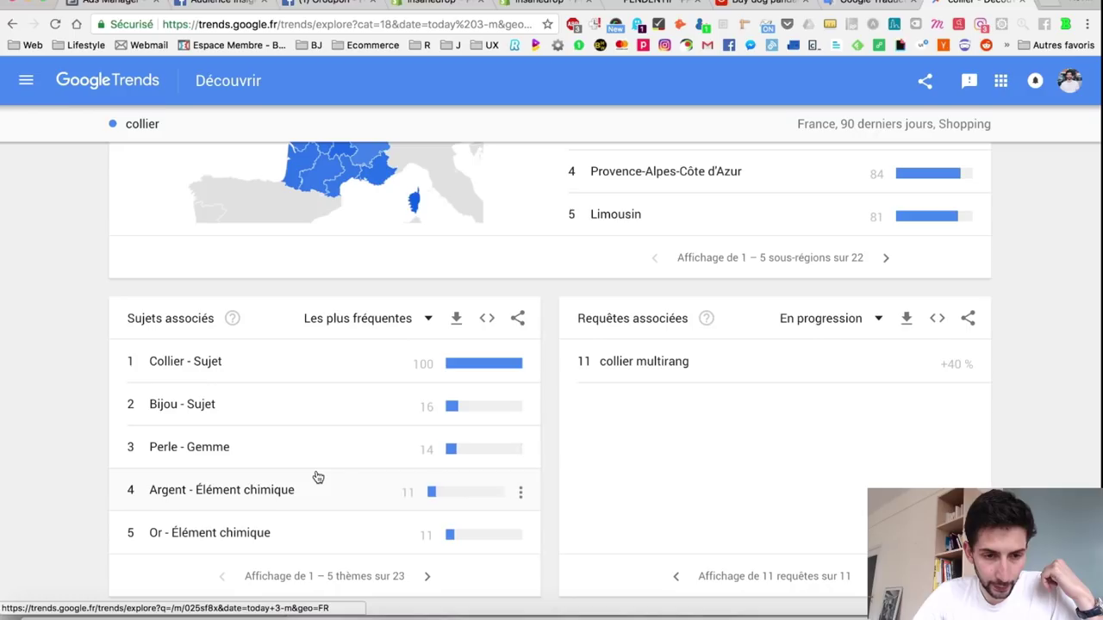
left_click(428, 578)
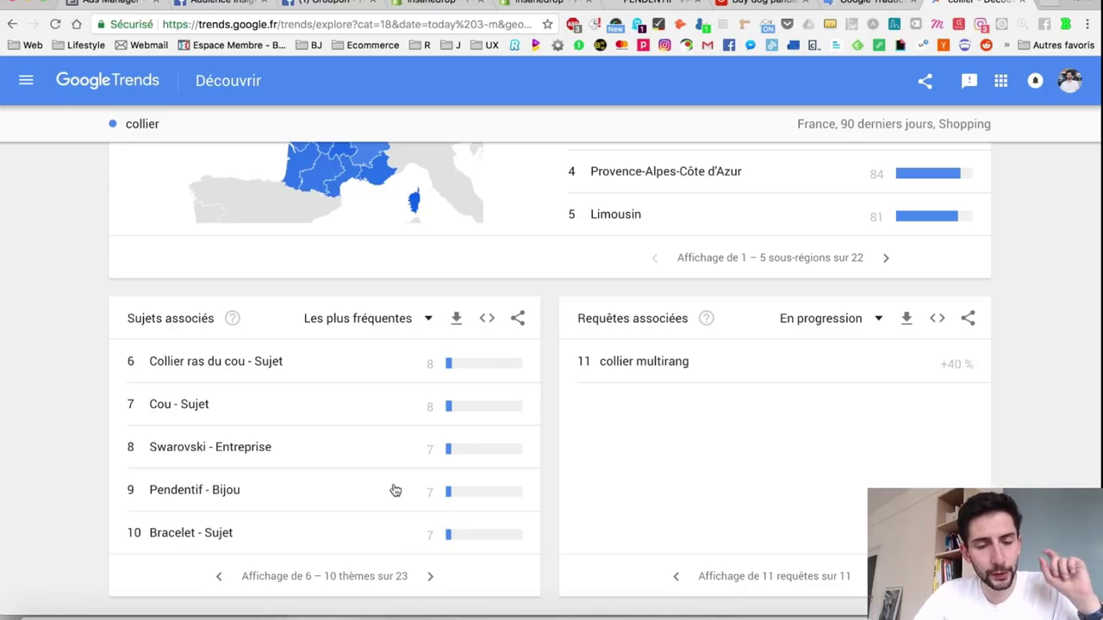
- Switch back to Ads Manager and rename the ad set as "bague - 14-25"
left_click(118, 4)
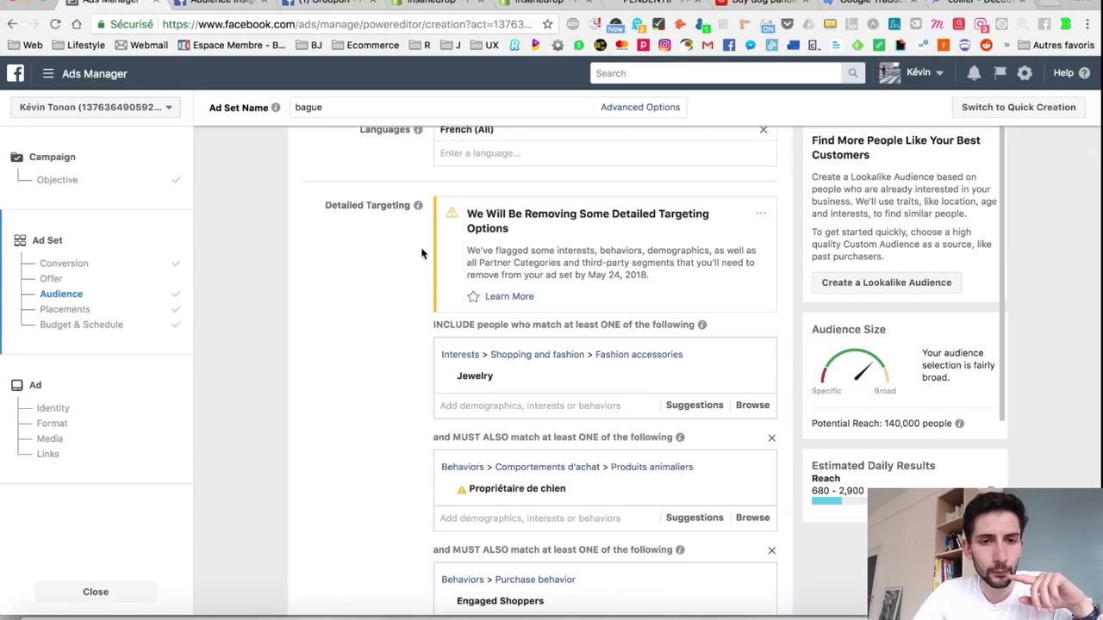
scroll(421, 248, "up", 10)
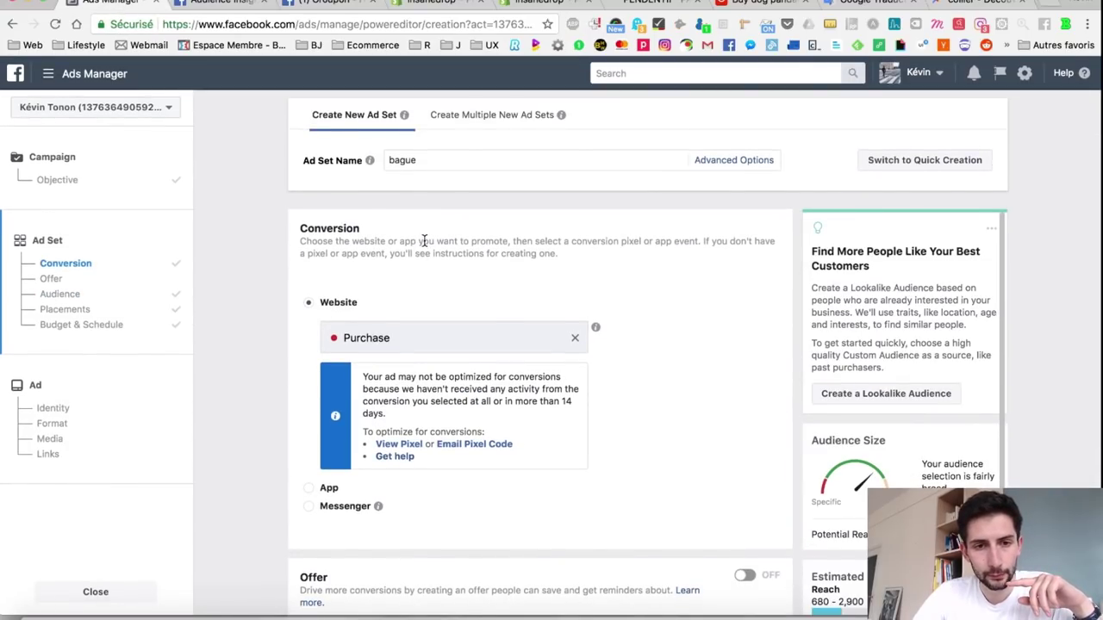
left_click(429, 162)
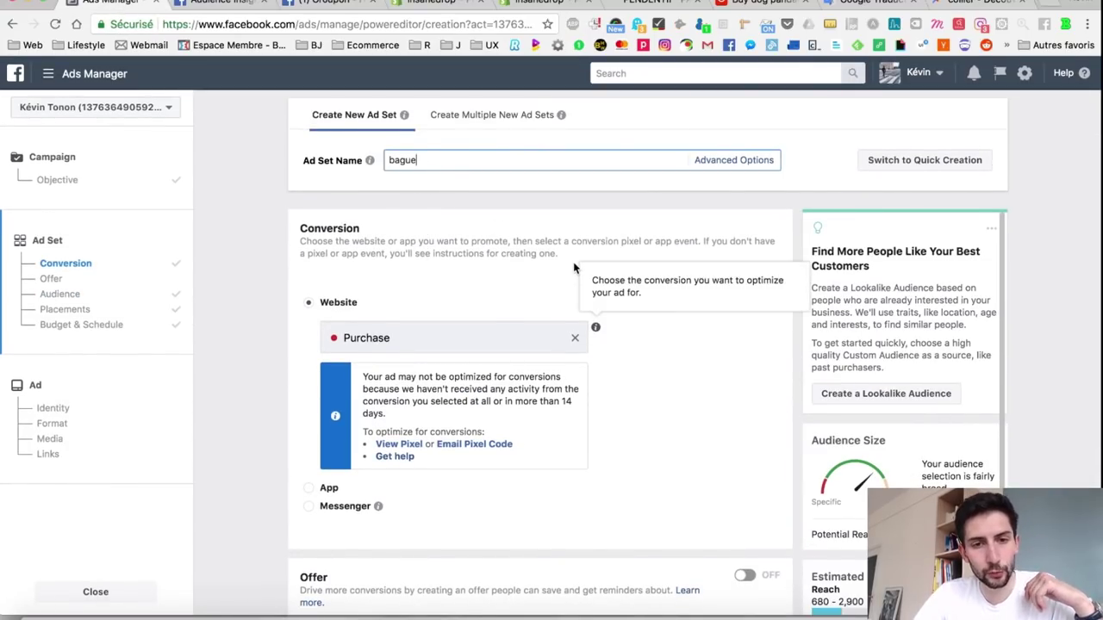
type("- 14-25")
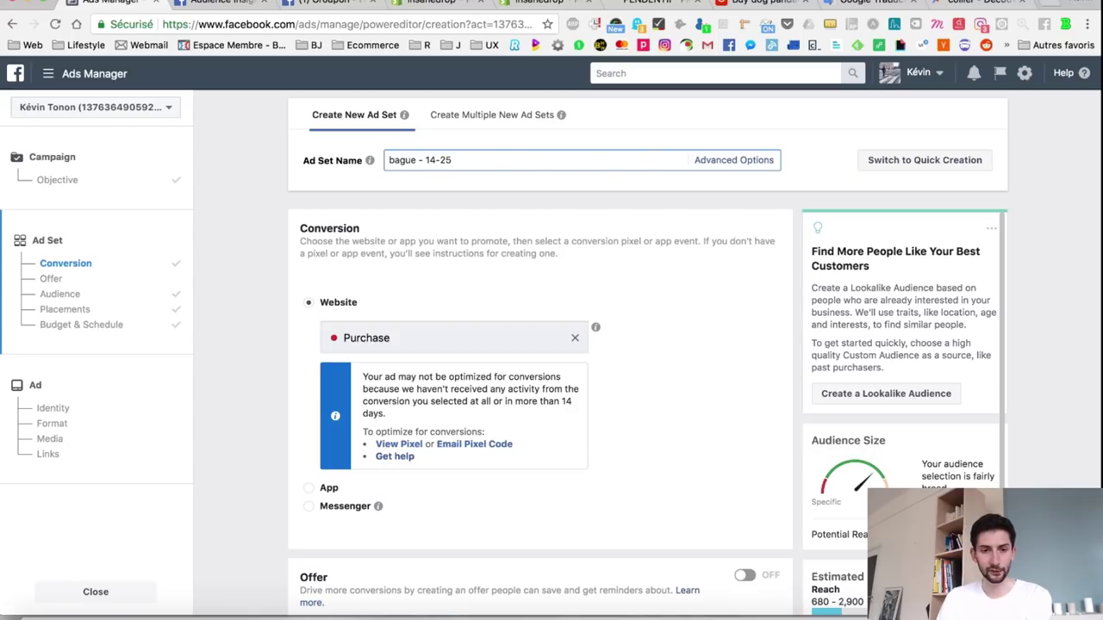
- Review the ad set's audience settings, from location, age, gender and language to detailed targeting
scroll(541, 371, "down", 10)
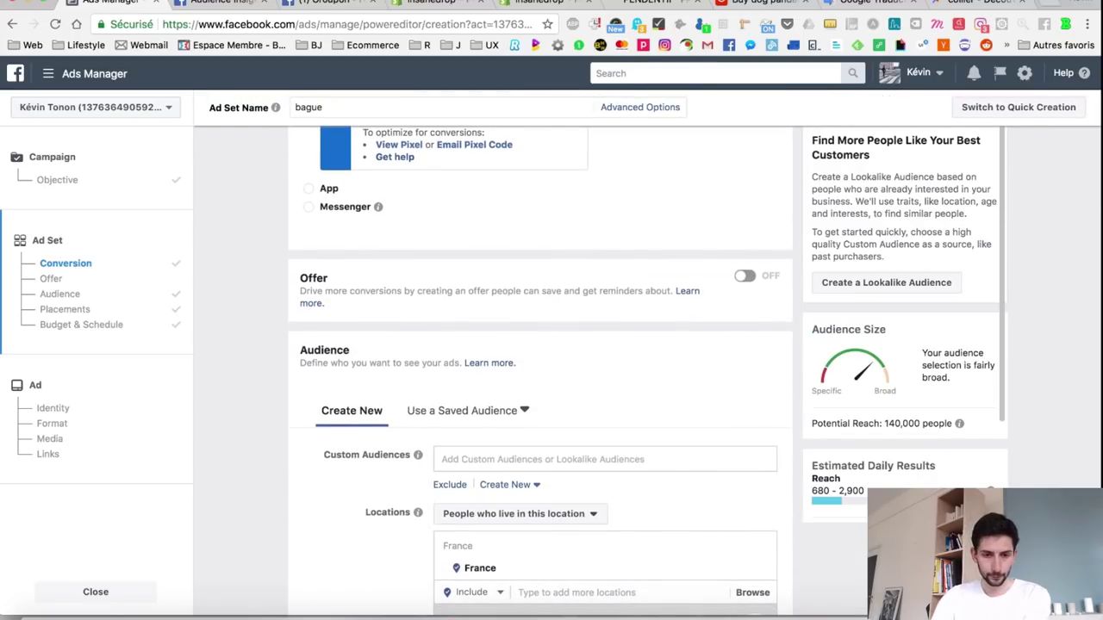
scroll(396, 337, "down", 3)
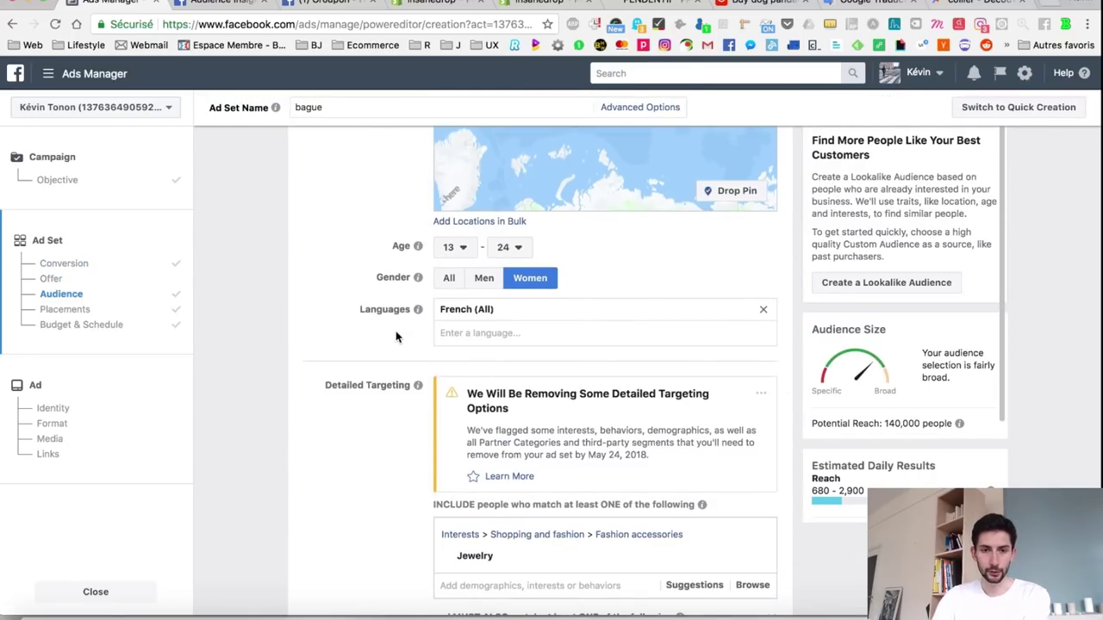
scroll(397, 337, "down", 3)
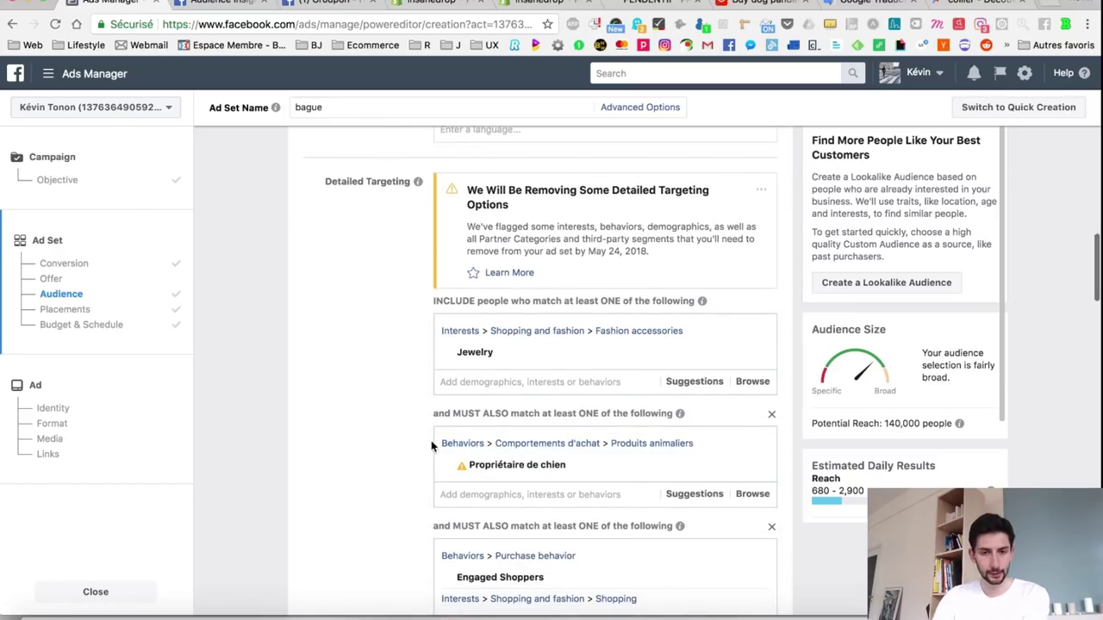